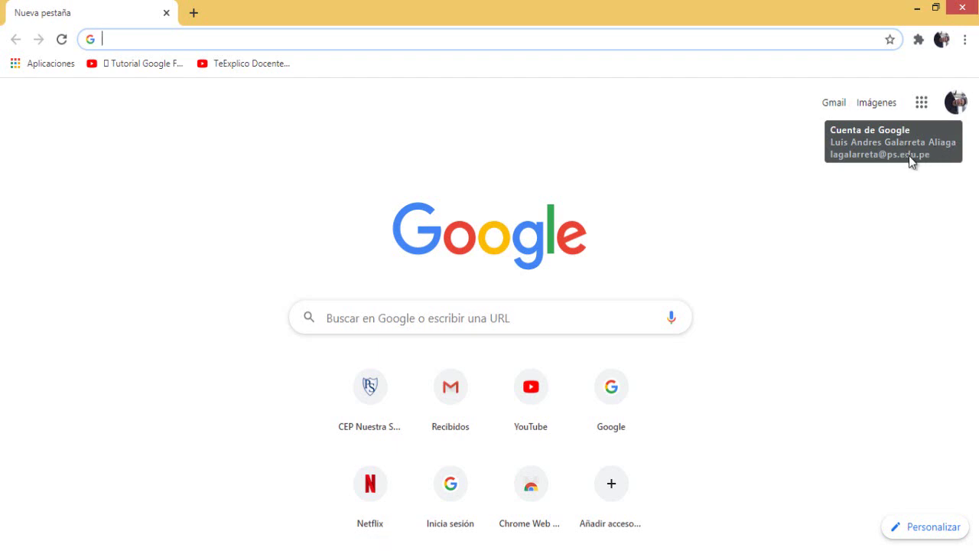
Review the active Google account and the other accounts available in the browser
{"action": "left_click", "coordinate": [957, 107]}
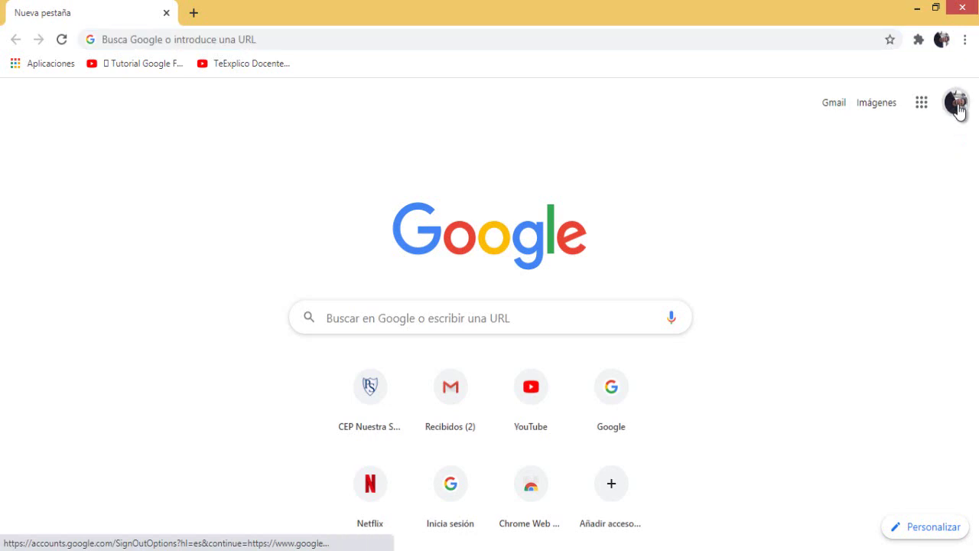
{"action": "scroll", "coordinate": [806, 387], "scroll_direction": "down", "scroll_amount": 2}
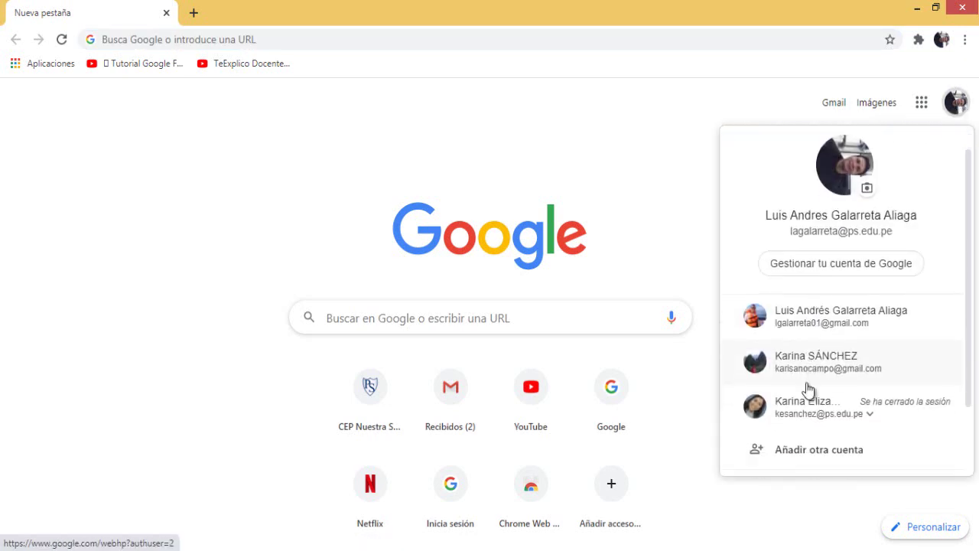
{"action": "scroll", "coordinate": [811, 383], "scroll_direction": "up", "scroll_amount": 2}
{"action": "scroll", "coordinate": [813, 380], "scroll_direction": "down", "scroll_amount": 3}
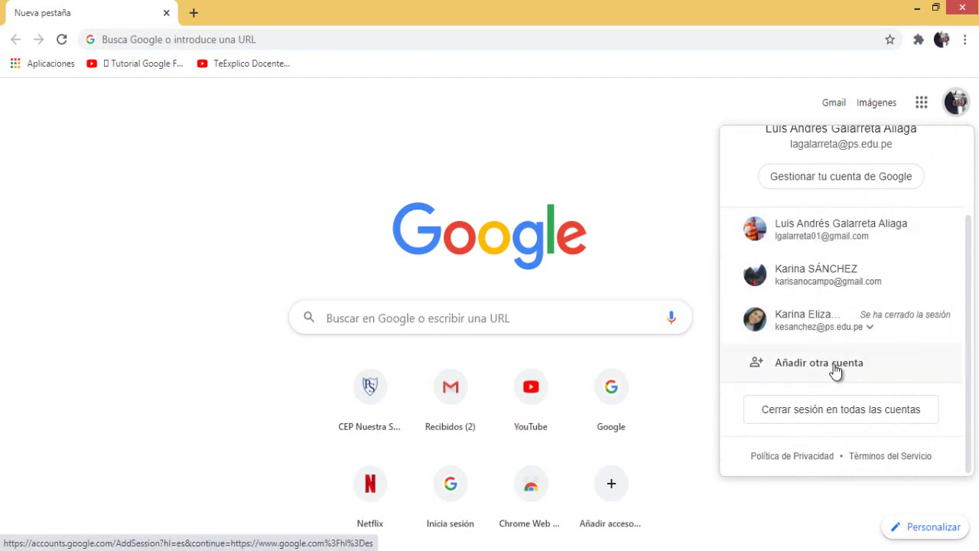
{"action": "scroll", "coordinate": [835, 371], "scroll_direction": "up", "scroll_amount": 3}
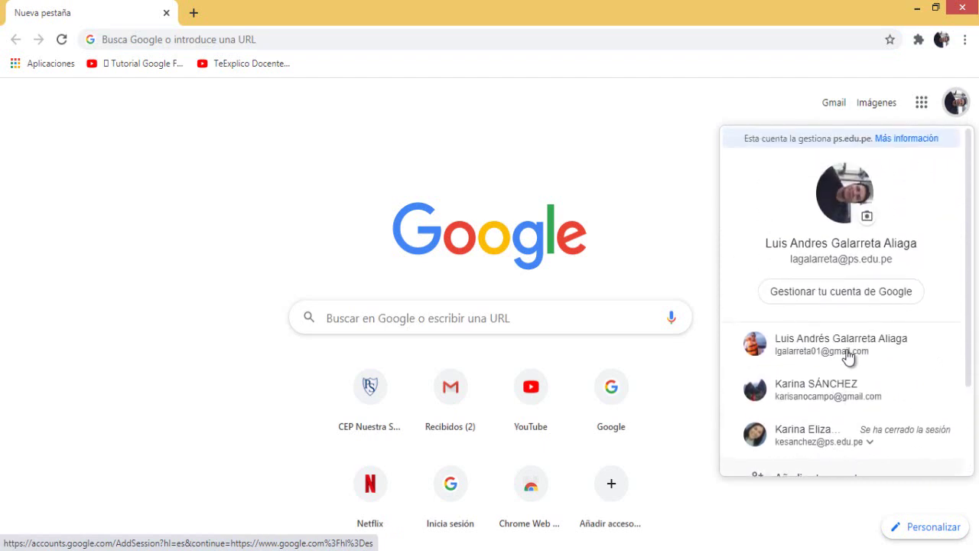
{"action": "left_click", "coordinate": [732, 105]}
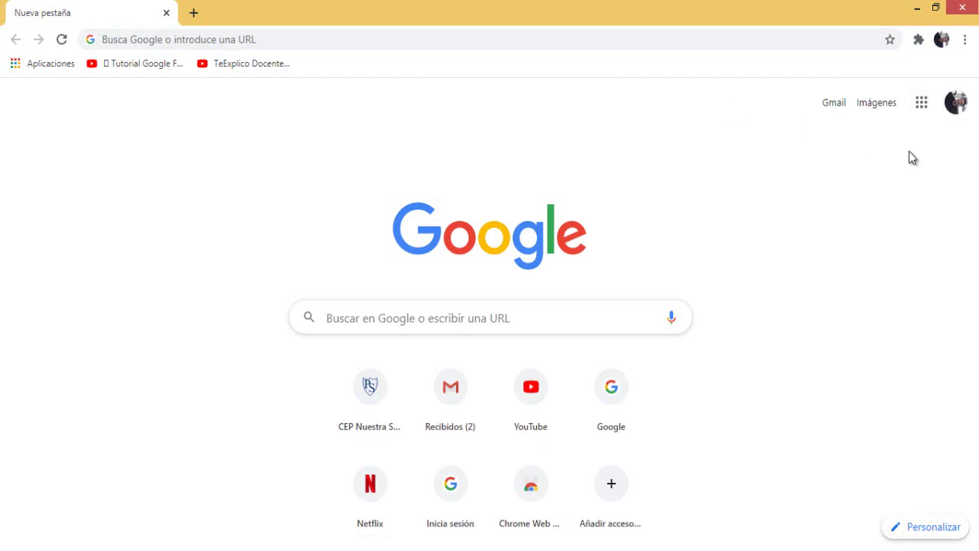
Open Google Formularios from the Google apps and create a blank form
{"action": "left_click", "coordinate": [922, 109]}
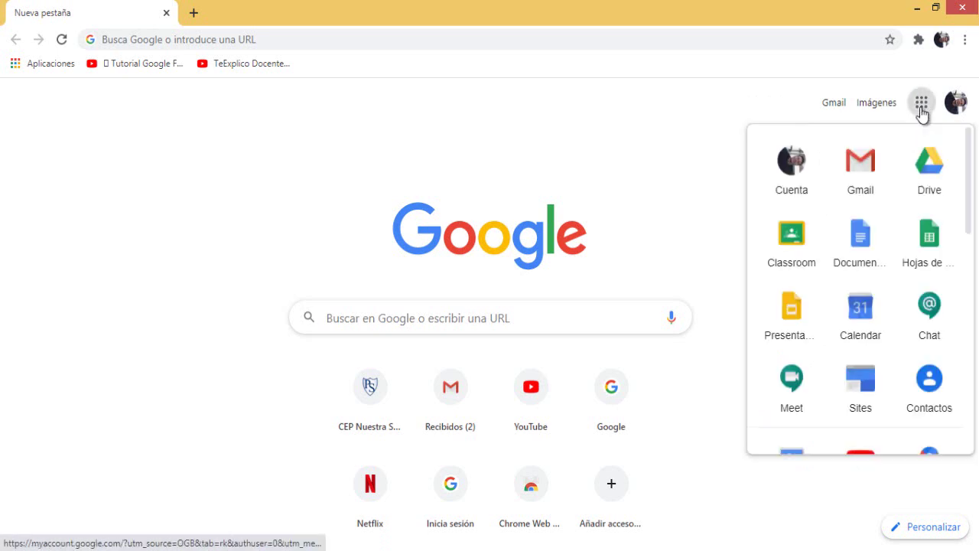
{"action": "scroll", "coordinate": [923, 209], "scroll_direction": "down", "scroll_amount": 3}
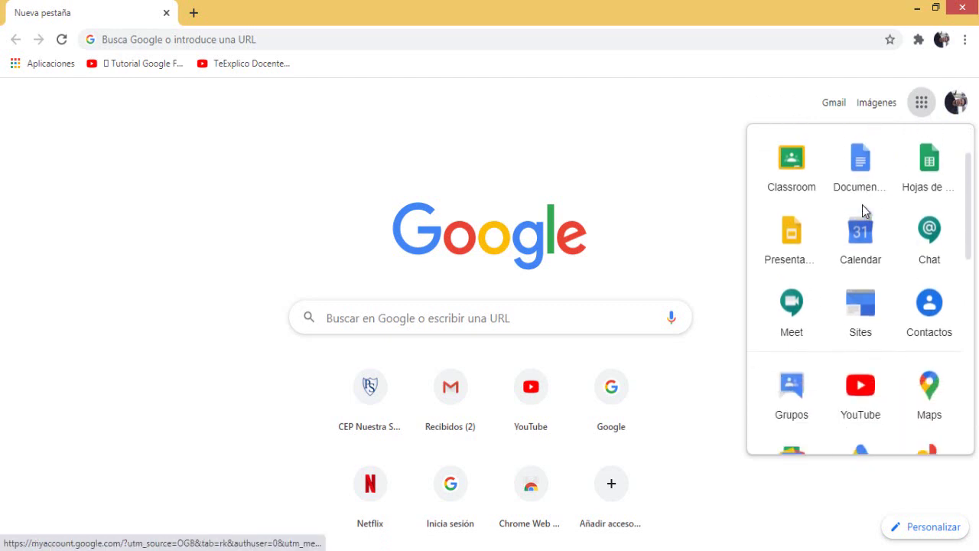
{"action": "scroll", "coordinate": [861, 211], "scroll_direction": "down", "scroll_amount": 2}
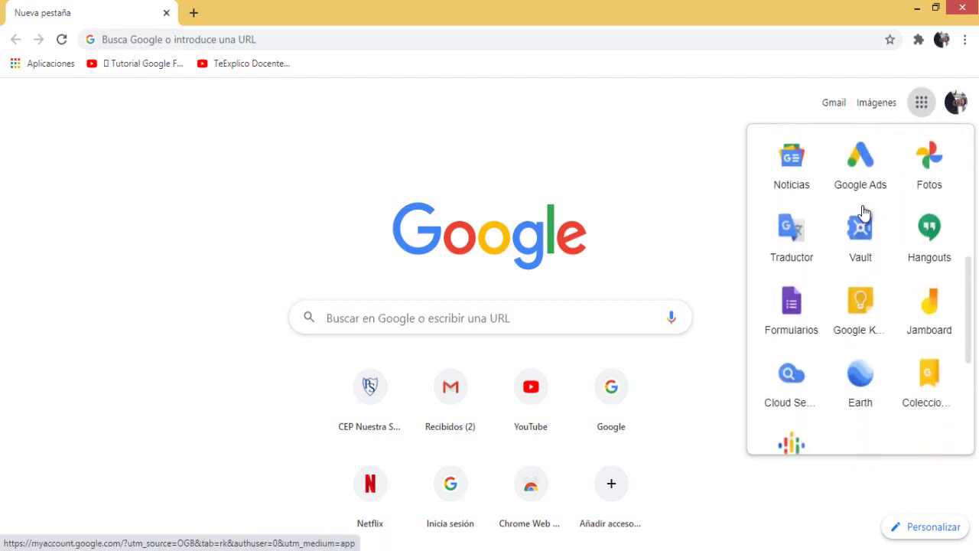
{"action": "left_click", "coordinate": [792, 306]}
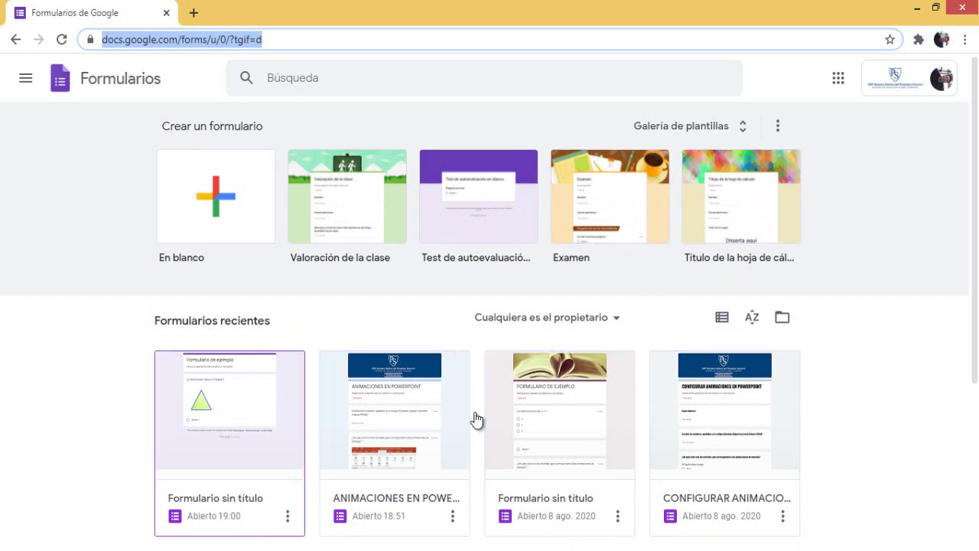
{"action": "left_click", "coordinate": [216, 200]}
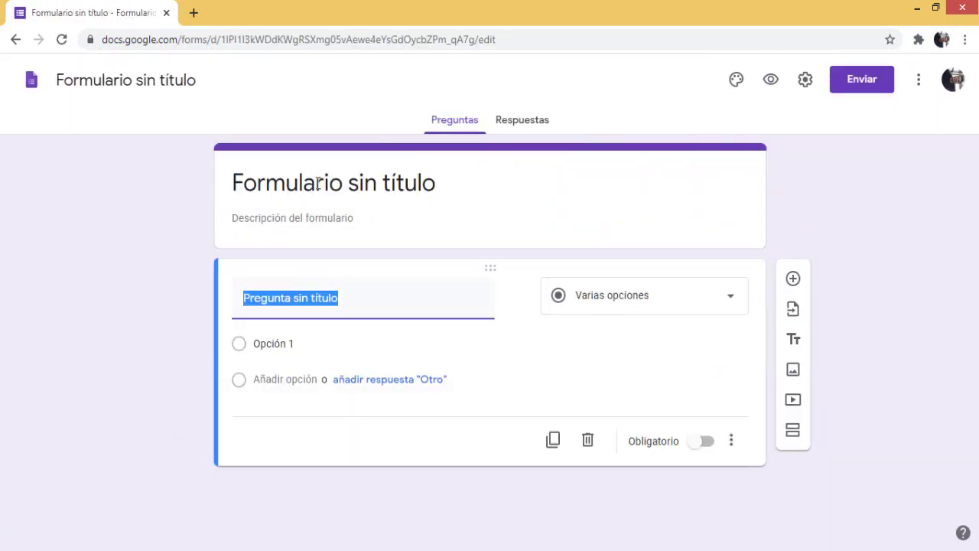
Title the form "Formulario de ejemplo" and enter the description "Diseñamos un ejemplo de formulario"
{"action": "left_click", "coordinate": [377, 183]}
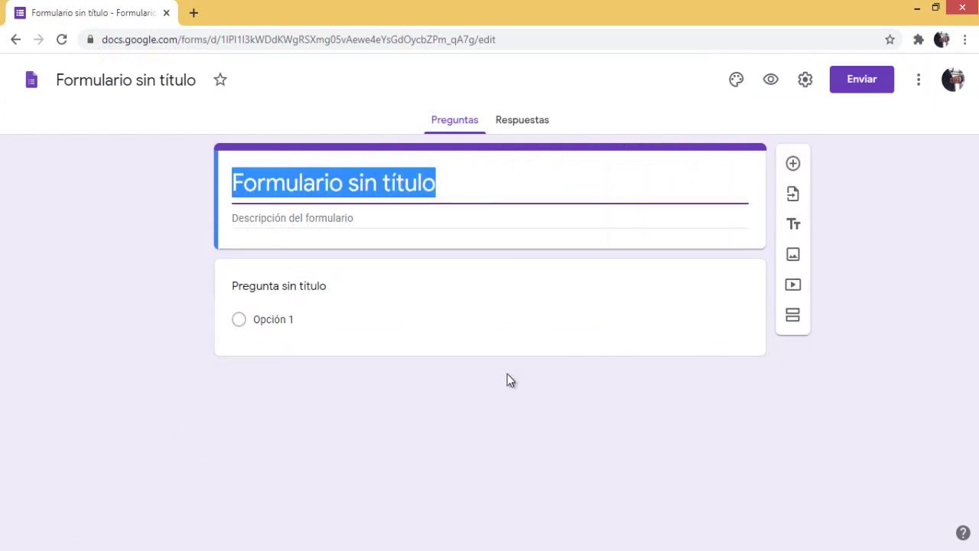
{"action": "key", "text": "BackSpace"}
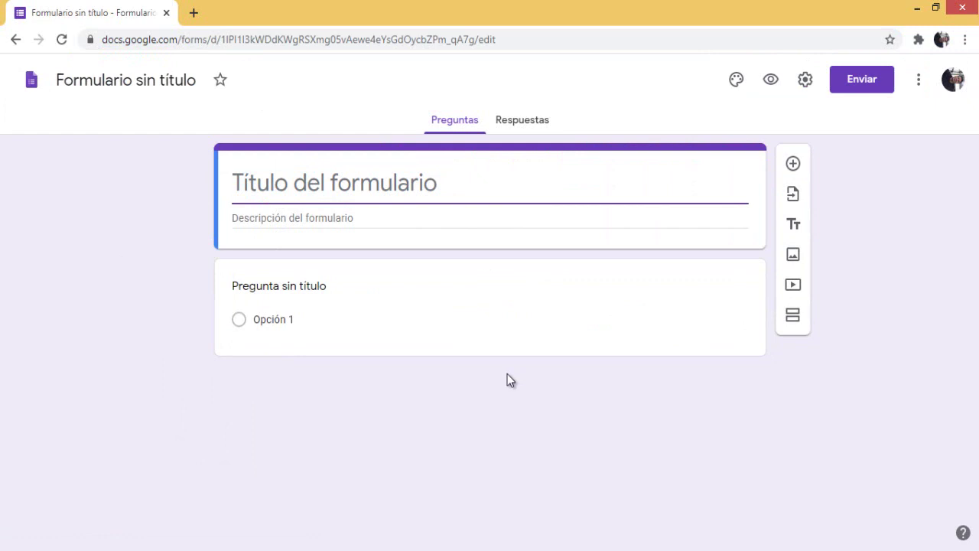
{"action": "type", "text": "F"}
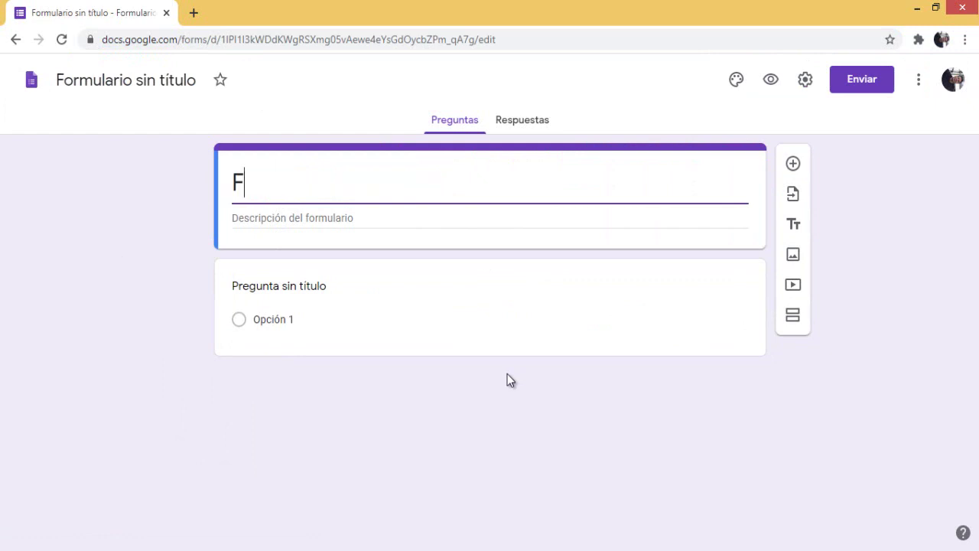
{"action": "type", "text": "ormulario de ejemplo"}
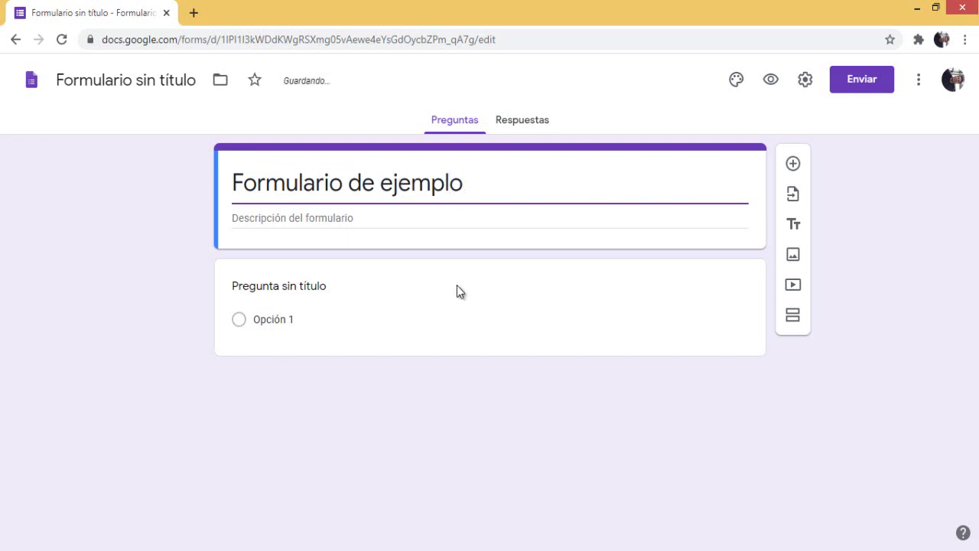
{"action": "left_click", "coordinate": [344, 221]}
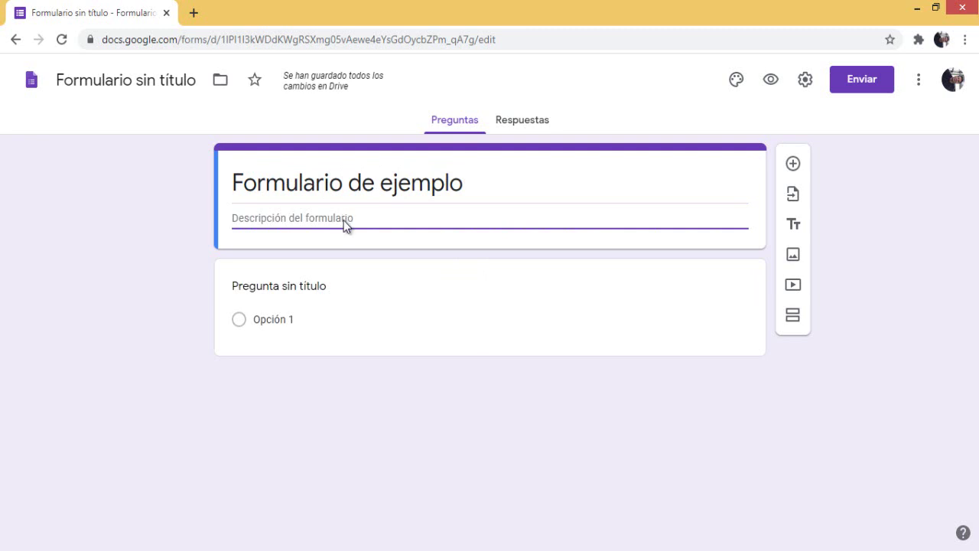
{"action": "type", "text": "Diseñam"}
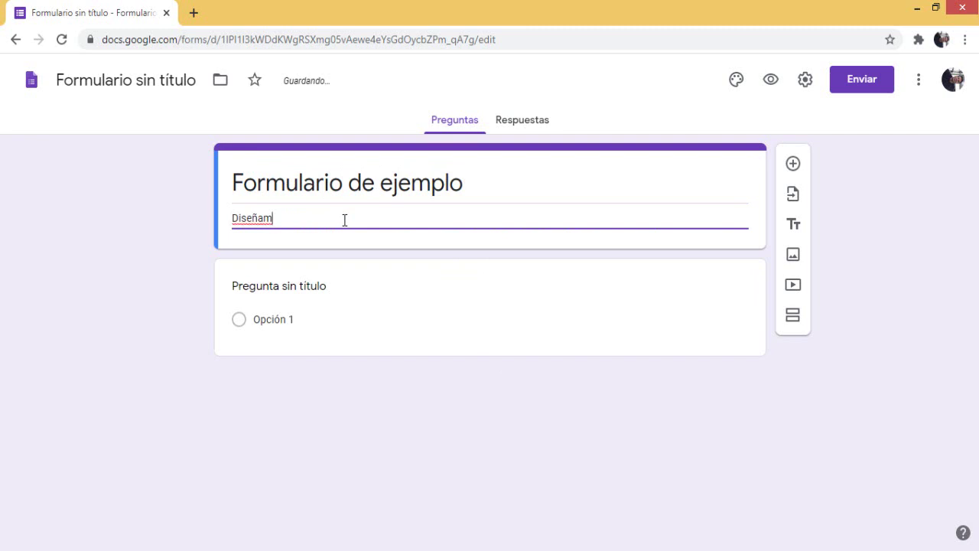
{"action": "type", "text": "os un ejemplo de formulario"}
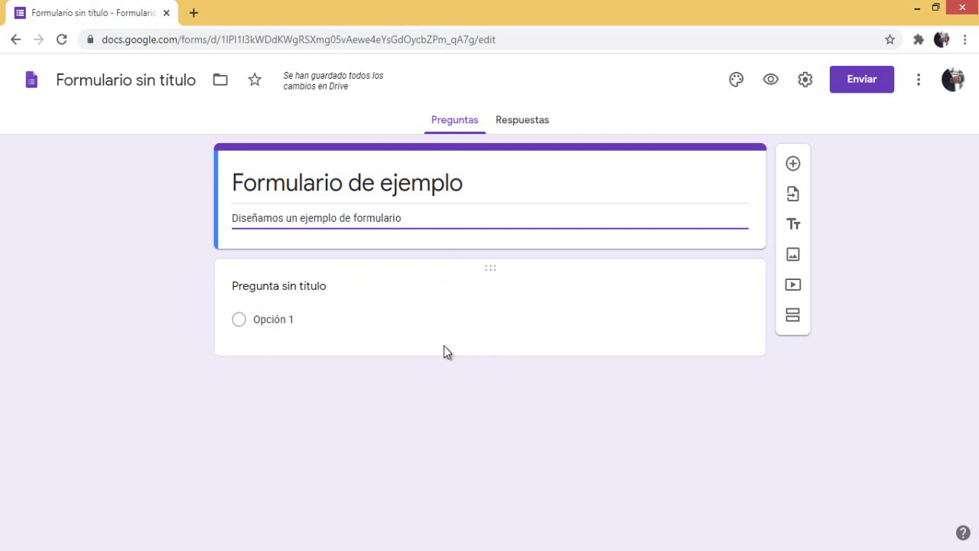
Set the first question to "Escribe tus nombres y apellidos" with the answer type Respuesta corta
{"action": "left_click", "coordinate": [304, 285]}
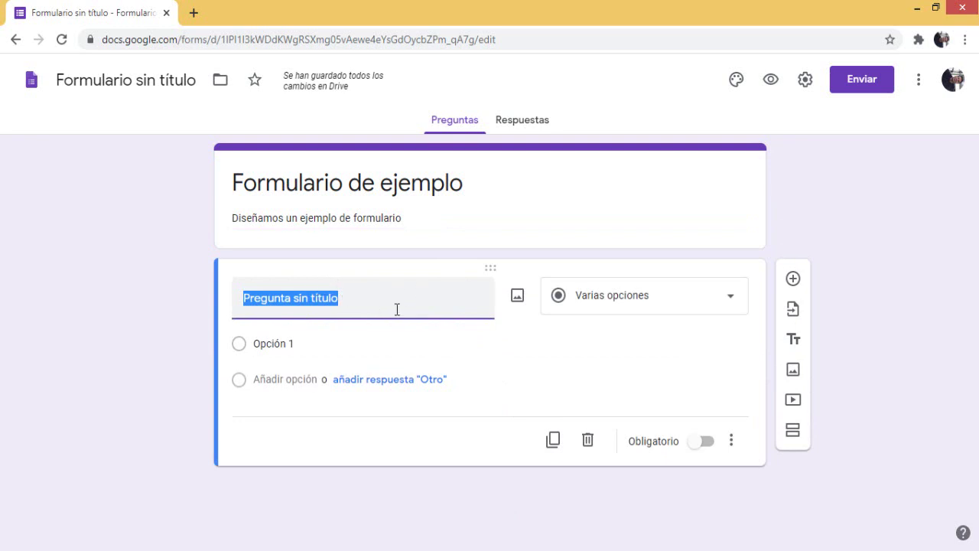
{"action": "key", "text": "BackSpace"}
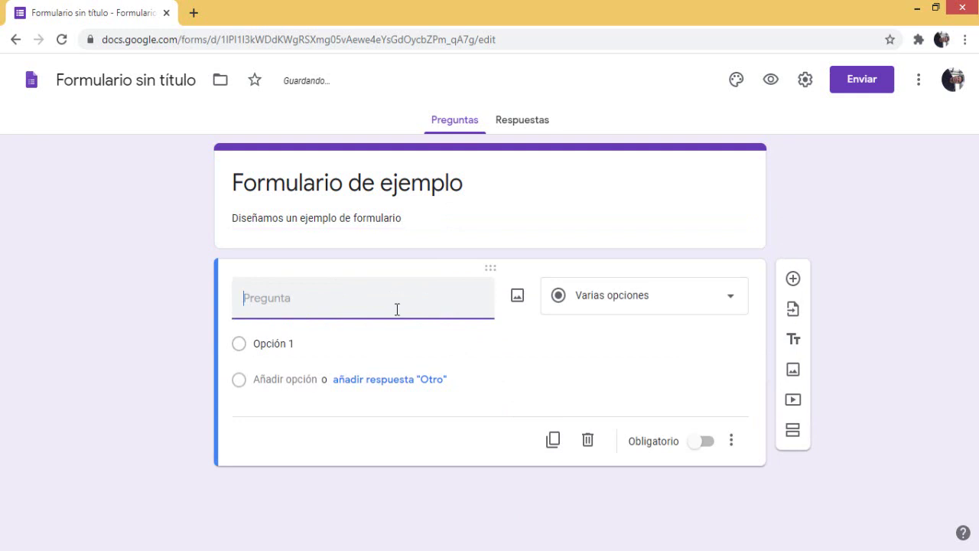
{"action": "type", "text": "Escribe tus no"}
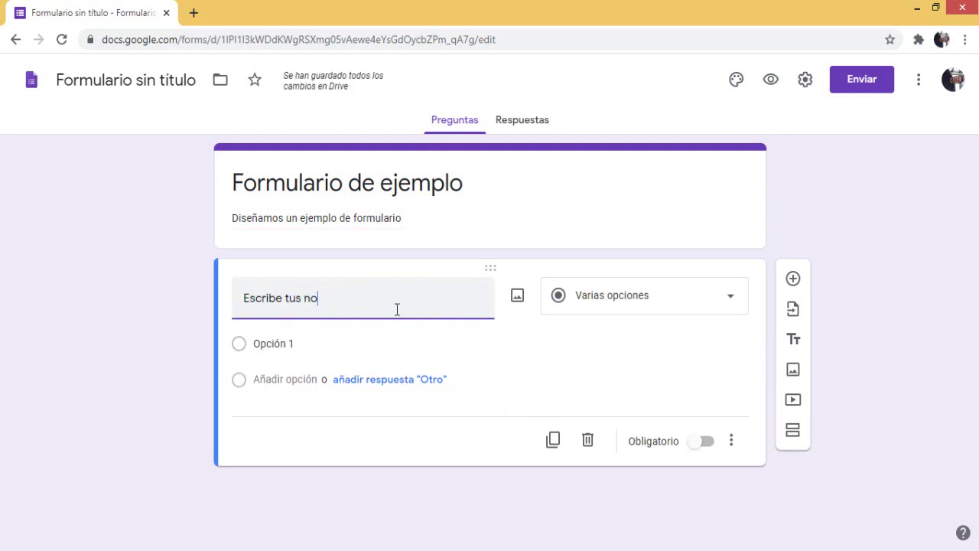
{"action": "type", "text": "mbres y apellidos"}
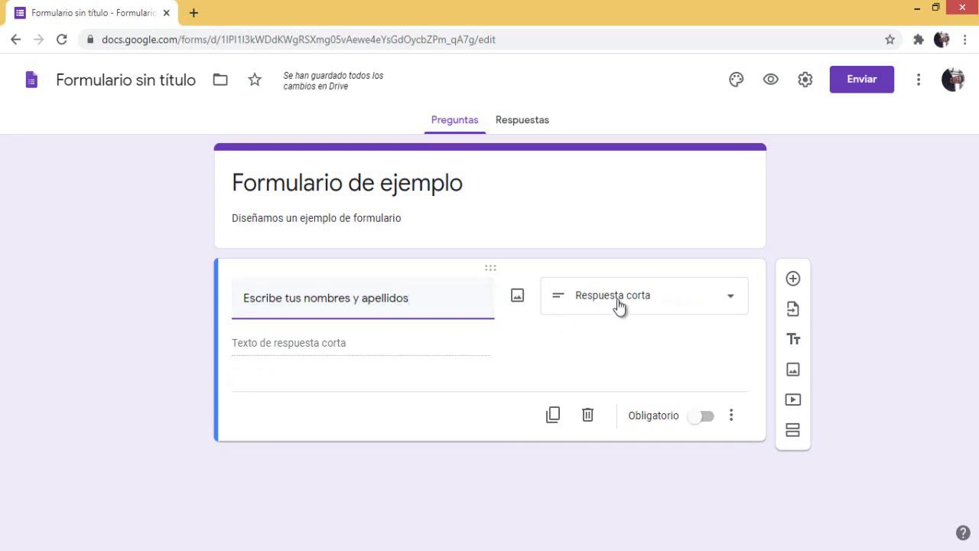
{"action": "left_click", "coordinate": [731, 299]}
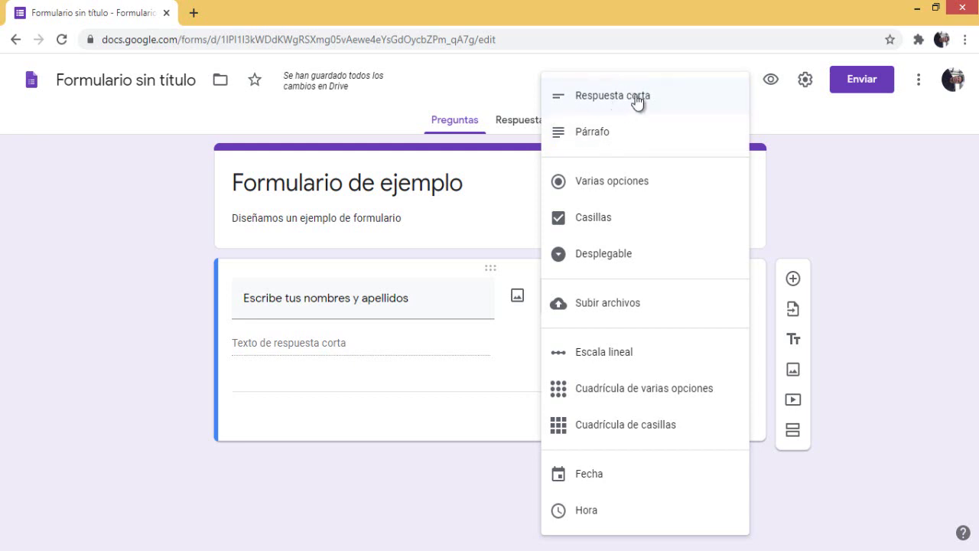
{"action": "left_click", "coordinate": [667, 101]}
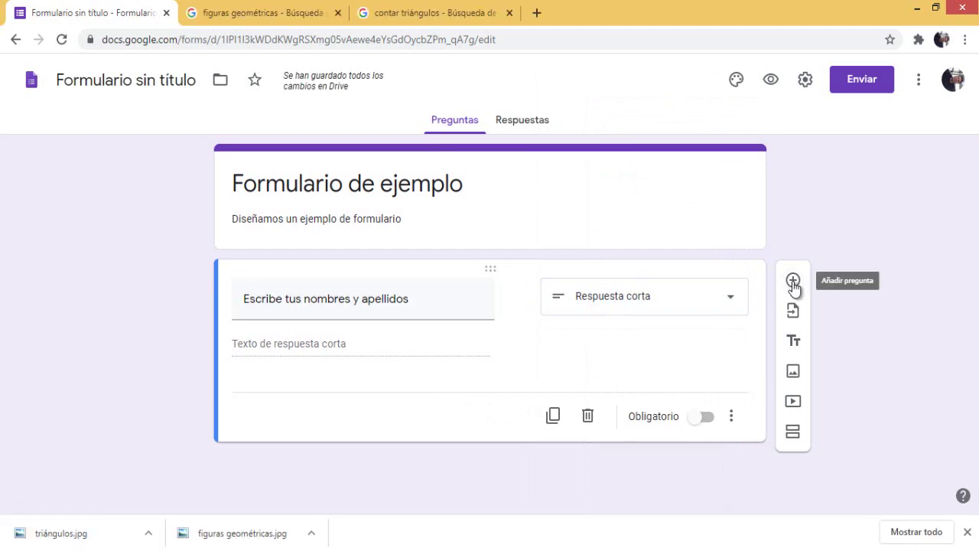
Add a second question of type Varias opciones reading "¿Cuántas figuras geométricas de cuatro lados observas en la imagen?"
{"action": "left_click", "coordinate": [793, 281]}
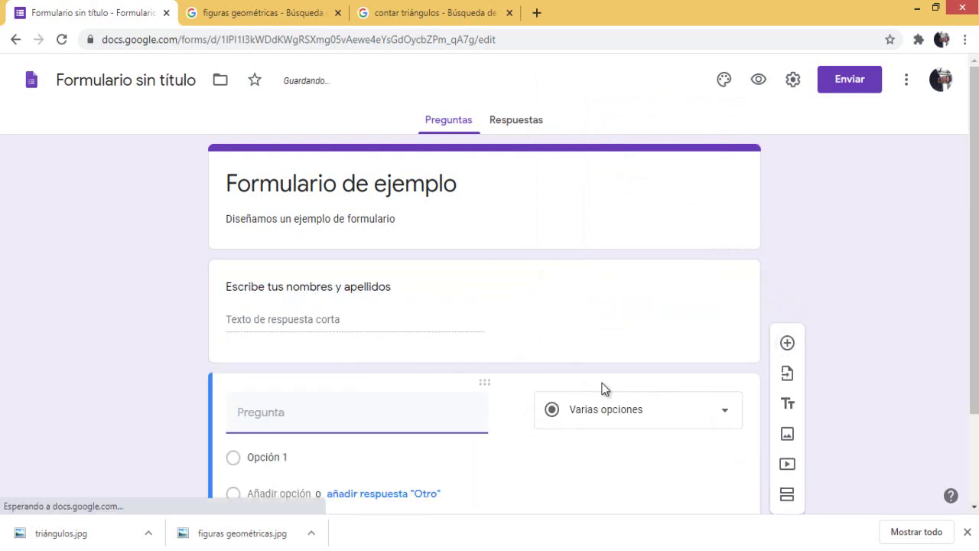
{"action": "scroll", "coordinate": [581, 450], "scroll_direction": "down", "scroll_amount": 1}
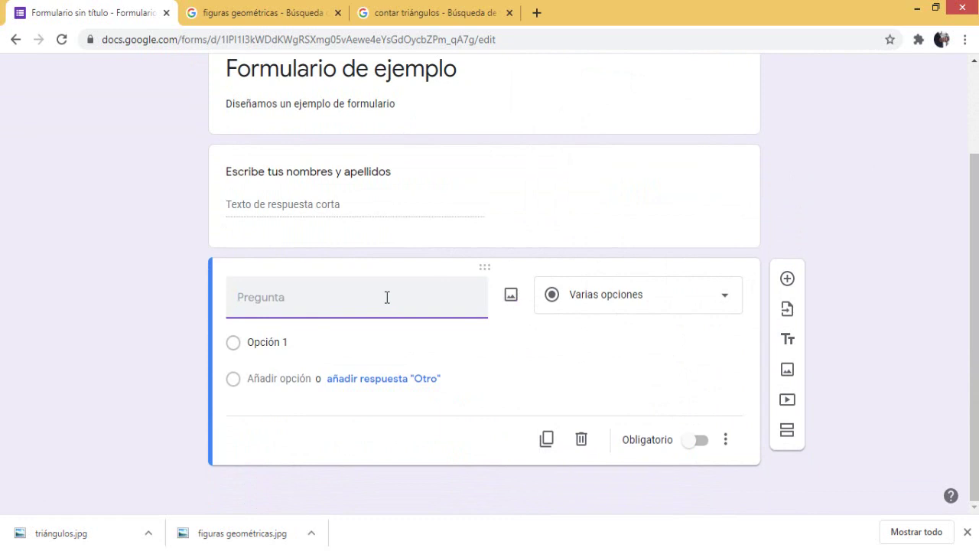
{"action": "type", "text": "Cu"}
{"action": "key", "text": "BackSpace"}
{"action": "key", "text": "BackSpace"}
{"action": "type", "text": "¿Cuántas figuras g"}
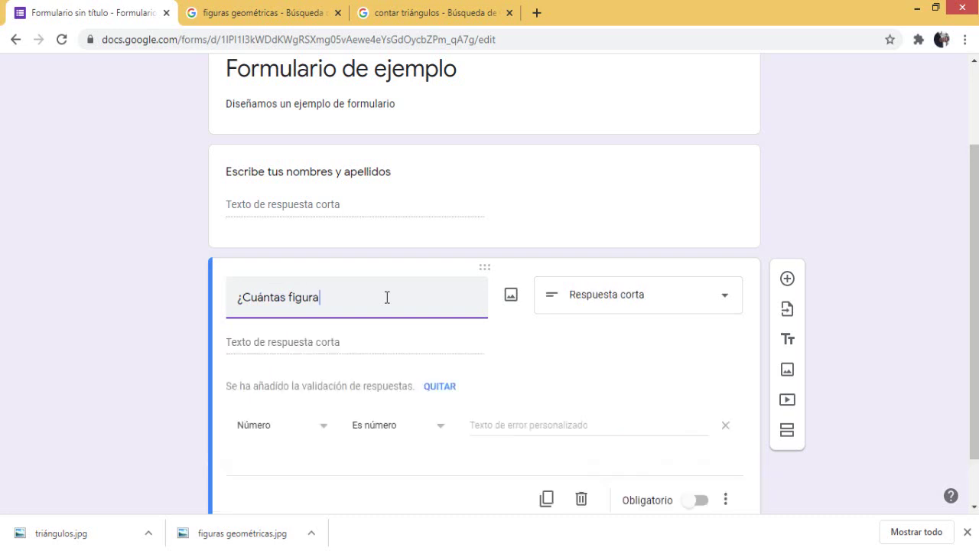
{"action": "type", "text": "ométricas"}
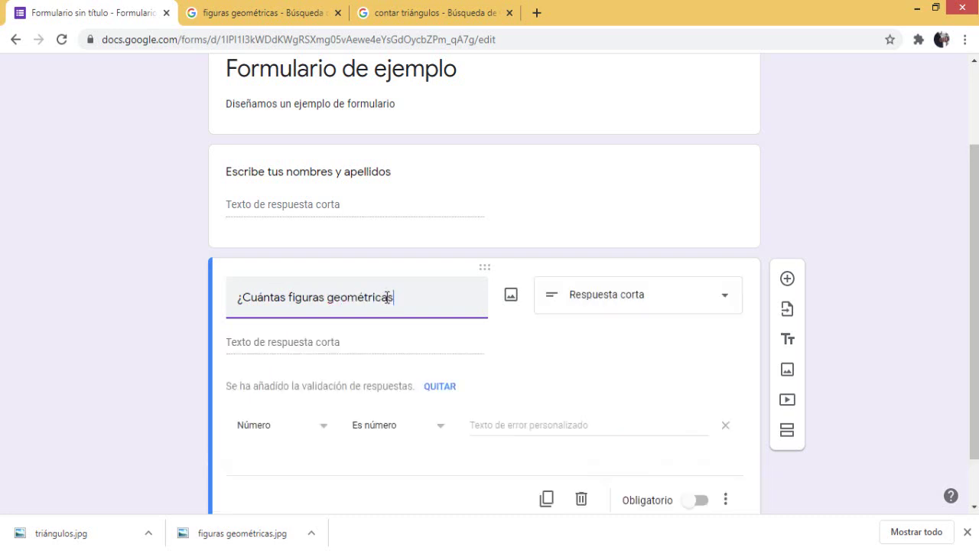
{"action": "type", "text": " de cuatro lados observas en"}
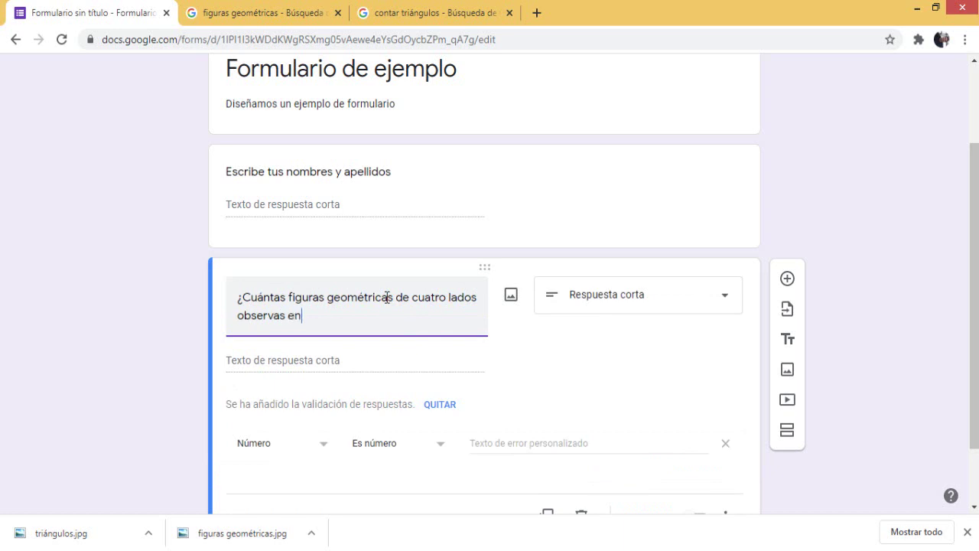
{"action": "type", "text": " la imagen?"}
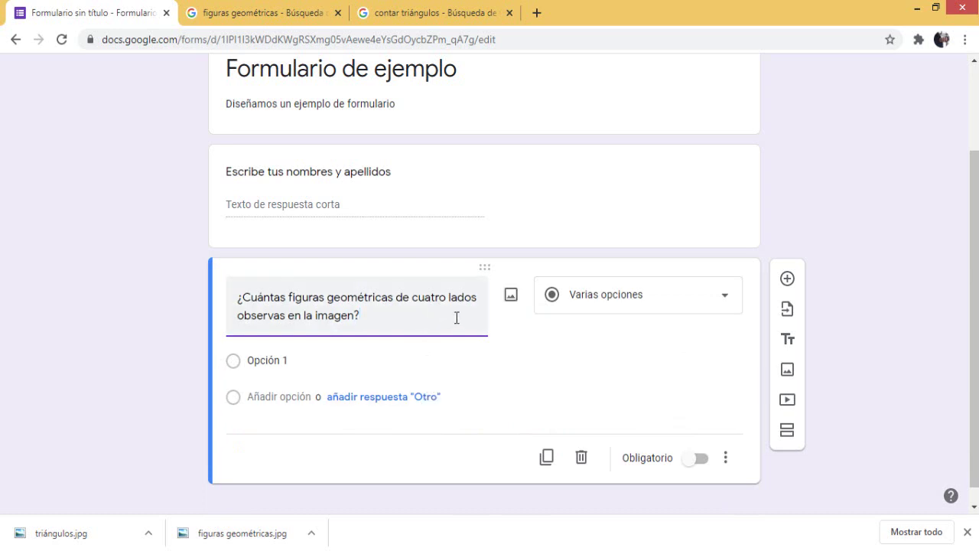
Insert the image "figuras geométricas" from the D:\2020\FORMULARIOS folder into the question about four-sided figures
{"action": "left_click", "coordinate": [511, 296]}
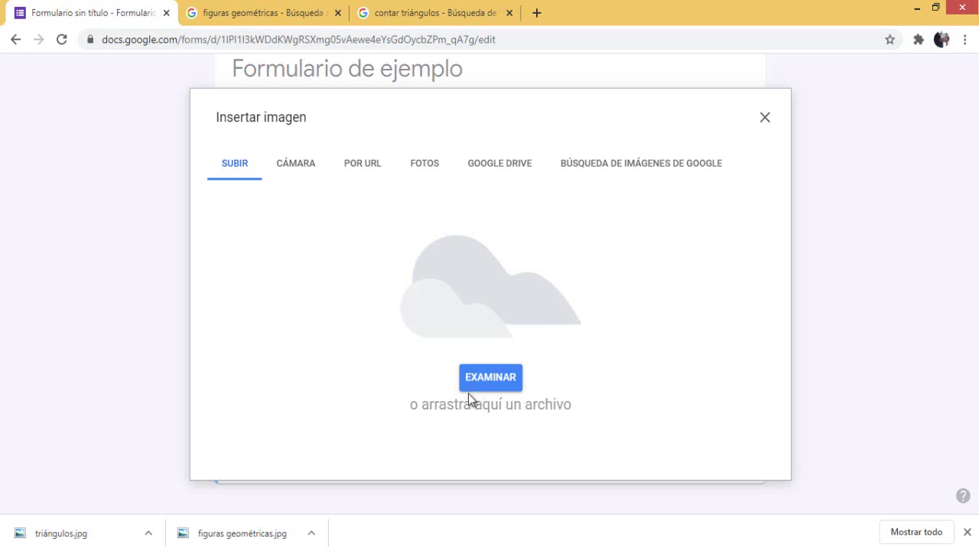
{"action": "left_click", "coordinate": [494, 384]}
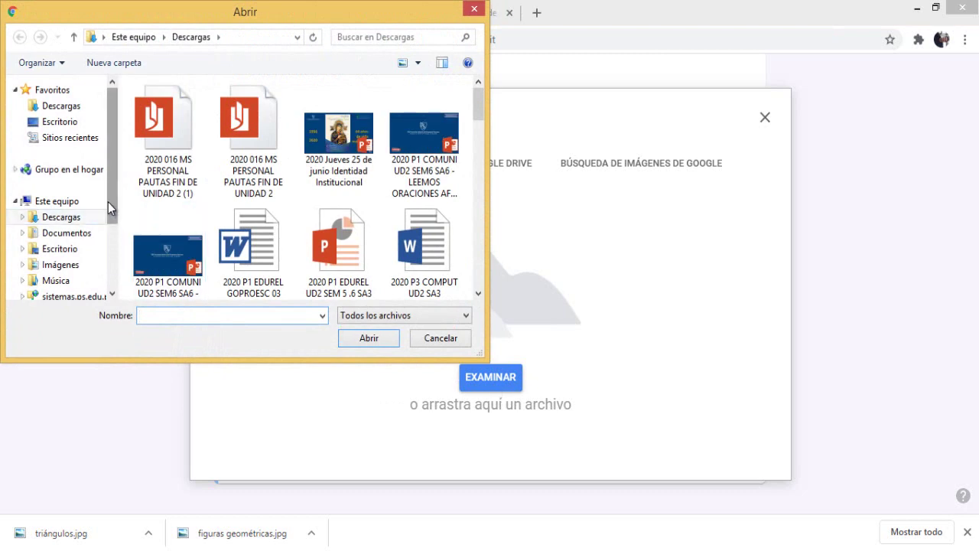
{"action": "left_click_drag", "start_coordinate": [111, 202], "coordinate": [115, 258]}
{"action": "left_click", "coordinate": [77, 273]}
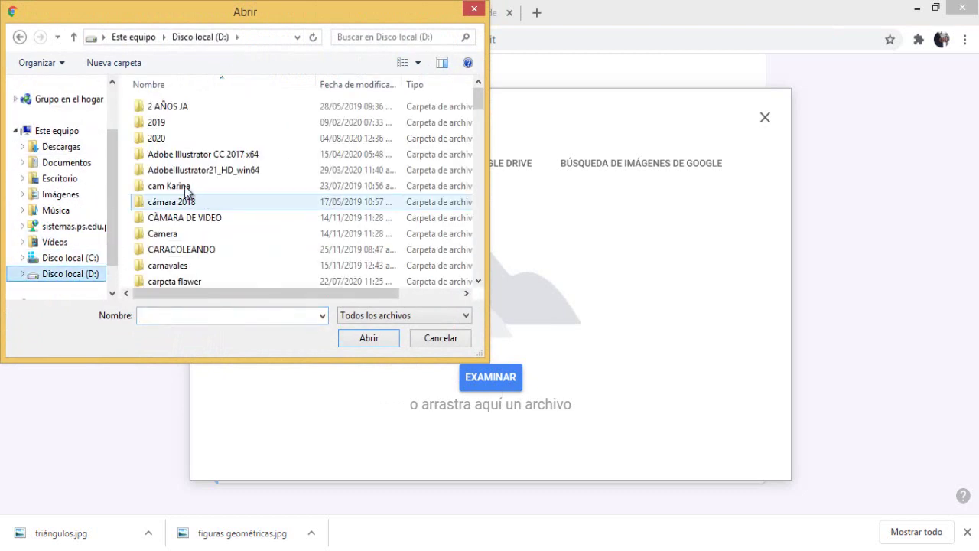
{"action": "double_click", "coordinate": [170, 141]}
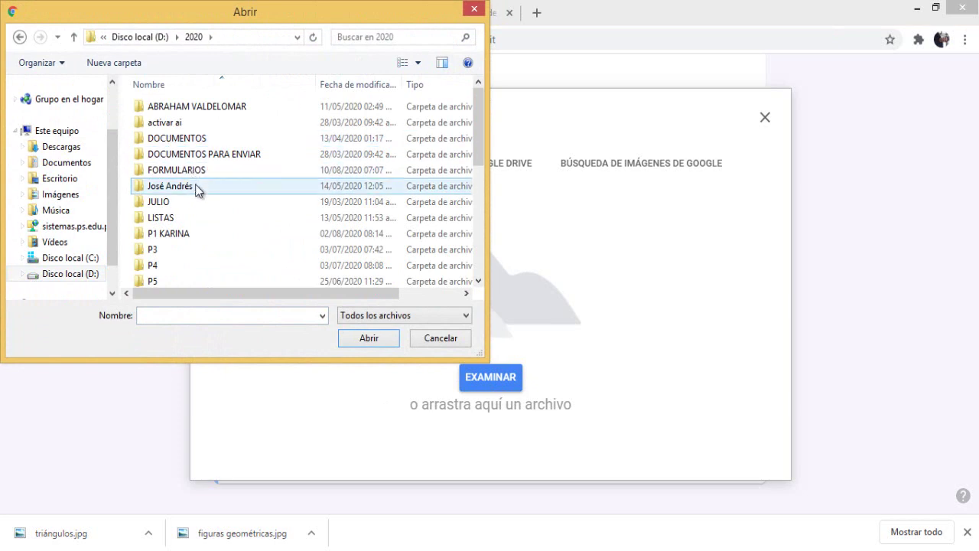
{"action": "scroll", "coordinate": [186, 241], "scroll_direction": "down", "scroll_amount": 1}
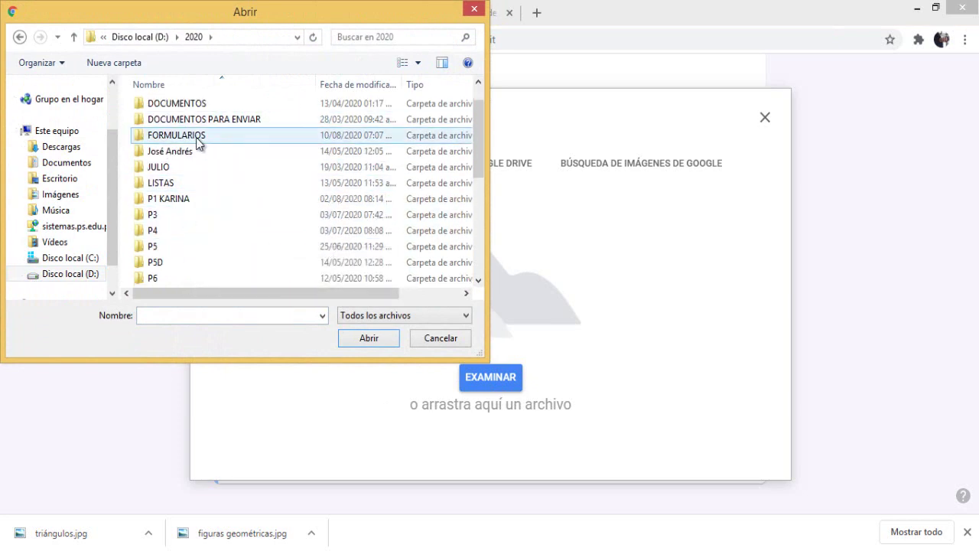
{"action": "double_click", "coordinate": [196, 136]}
{"action": "left_click", "coordinate": [339, 153]}
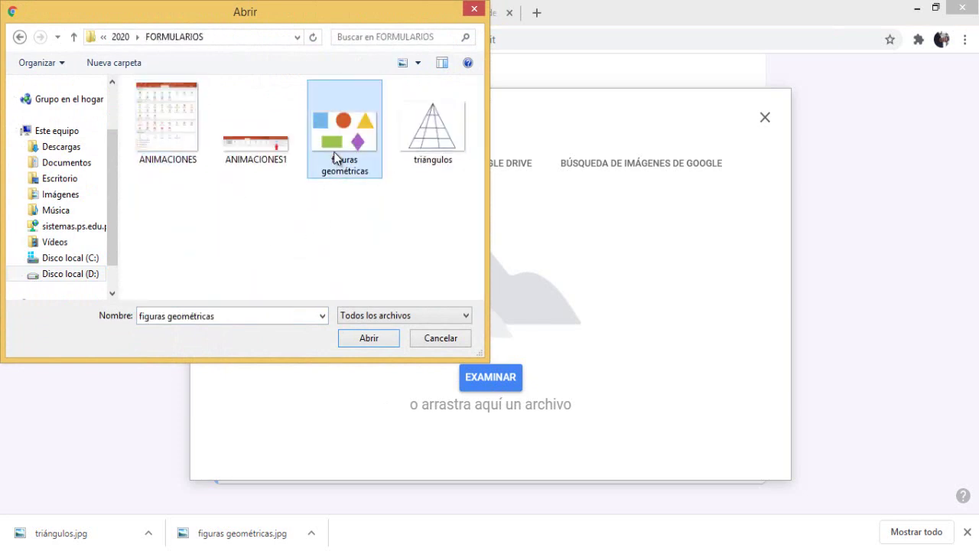
{"action": "left_click", "coordinate": [371, 339]}
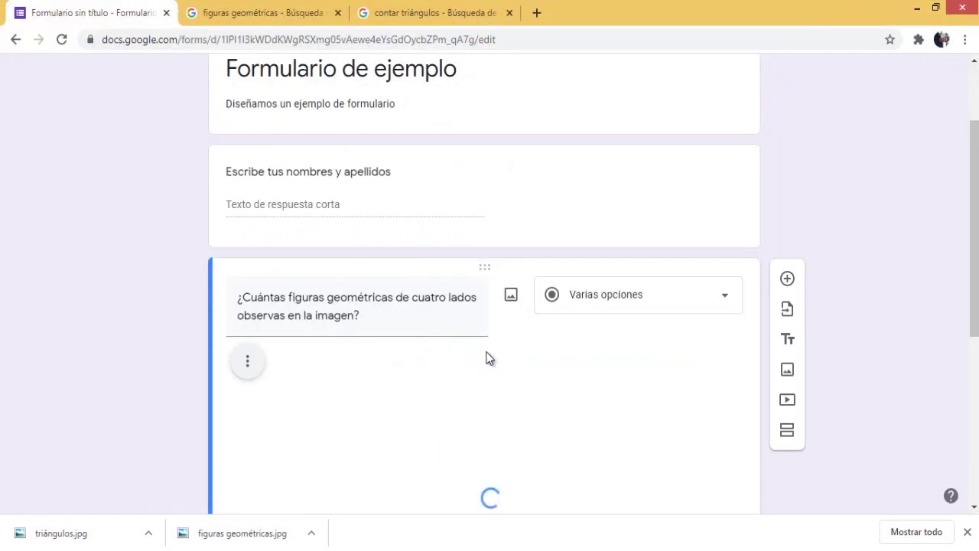
Shrink the geometric figures image in the question proportionally to a bit less than half its width
{"action": "scroll", "coordinate": [533, 363], "scroll_direction": "down", "scroll_amount": 2}
{"action": "scroll", "coordinate": [539, 360], "scroll_direction": "down", "scroll_amount": 2}
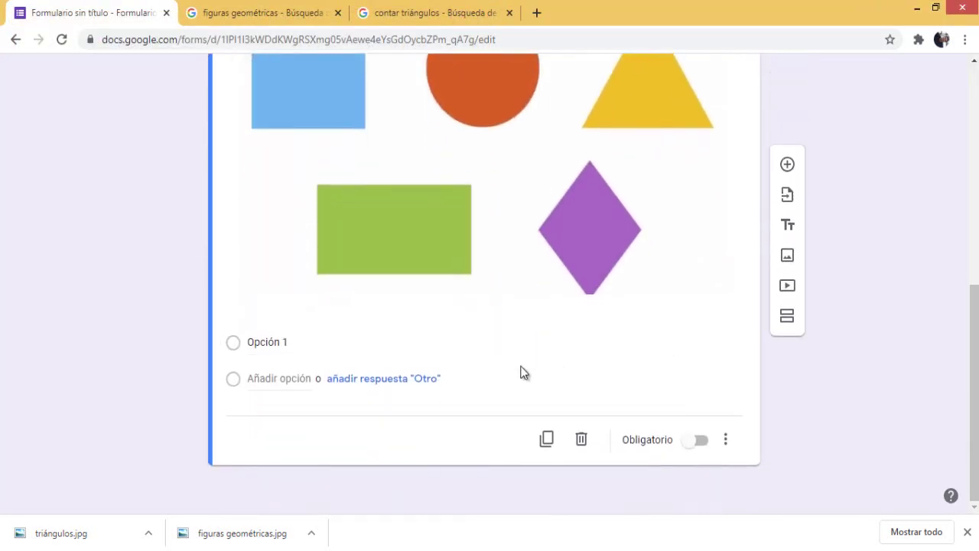
{"action": "scroll", "coordinate": [525, 371], "scroll_direction": "up", "scroll_amount": 2}
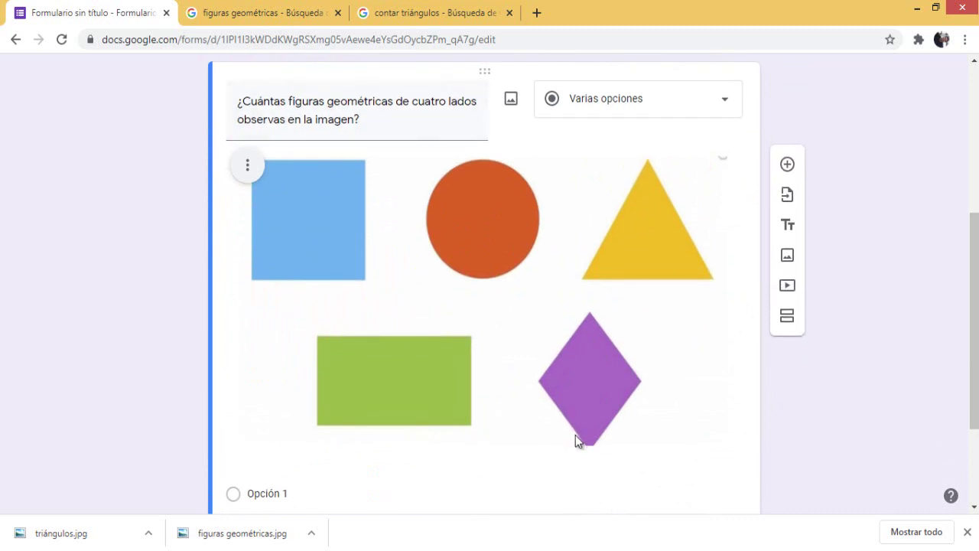
{"action": "left_click", "coordinate": [488, 286]}
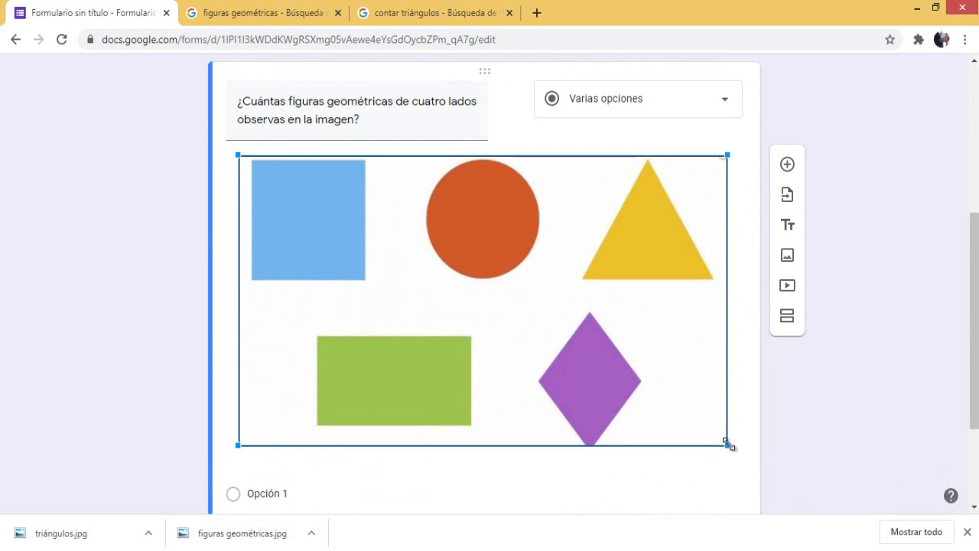
{"action": "left_click_drag", "start_coordinate": [728, 444], "coordinate": [464, 280]}
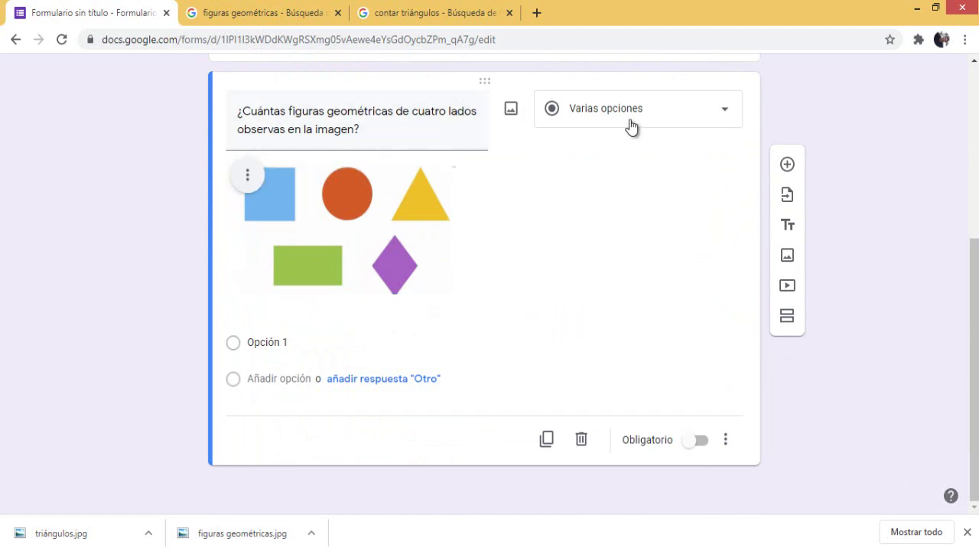
Keep the question type as Varias opciones and give the four-sided figures question the answer options 1, 2 and 3
{"action": "left_click", "coordinate": [727, 118]}
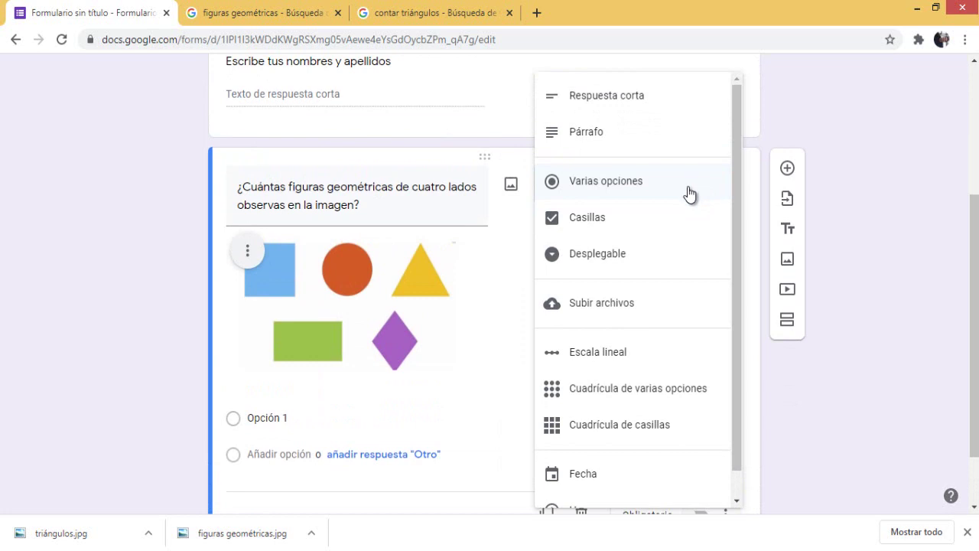
{"action": "left_click", "coordinate": [626, 187]}
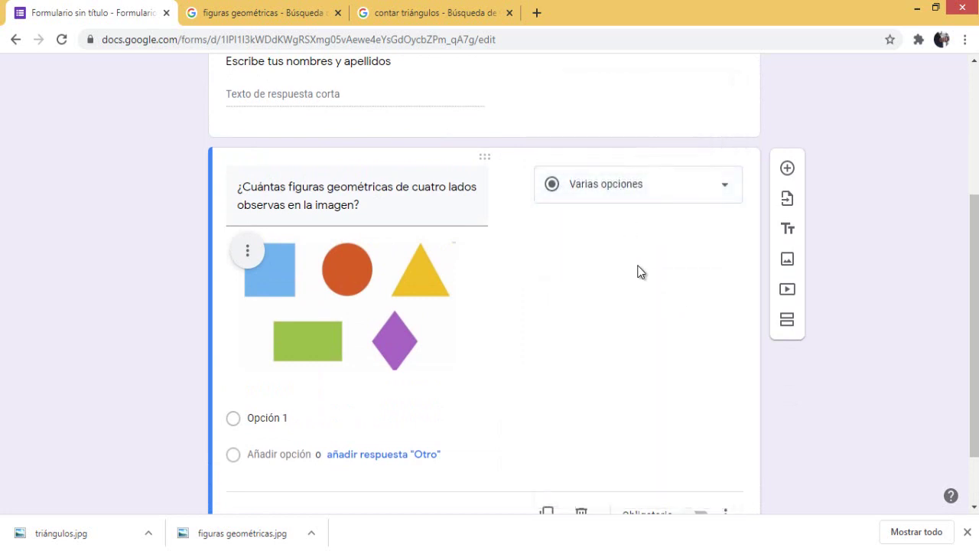
{"action": "scroll", "coordinate": [339, 397], "scroll_direction": "down", "scroll_amount": 1}
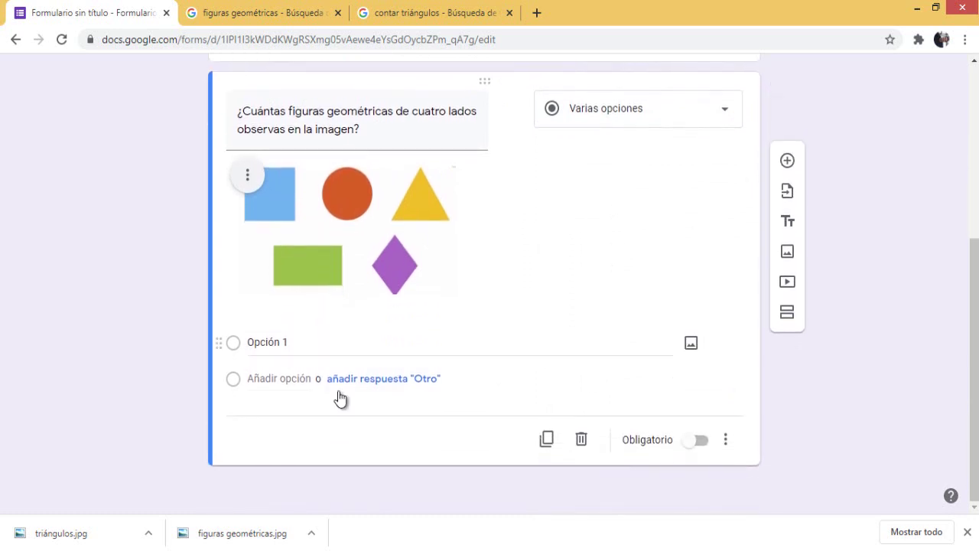
{"action": "left_click", "coordinate": [303, 340]}
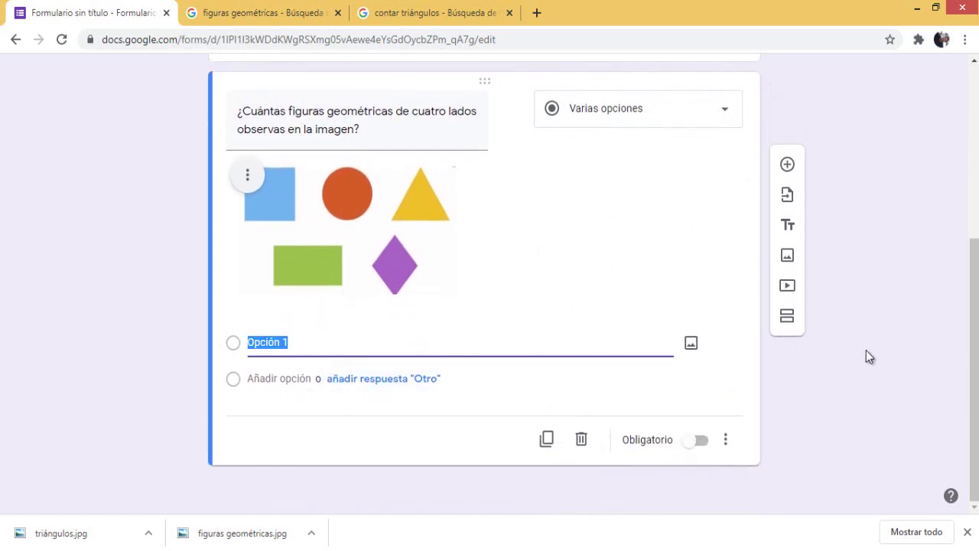
{"action": "type", "text": "1"}
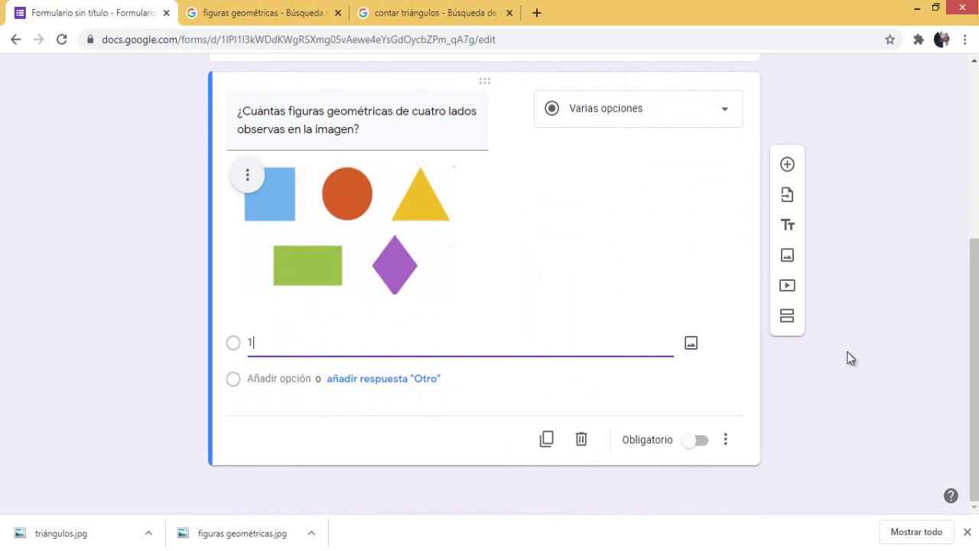
{"action": "left_click", "coordinate": [272, 378]}
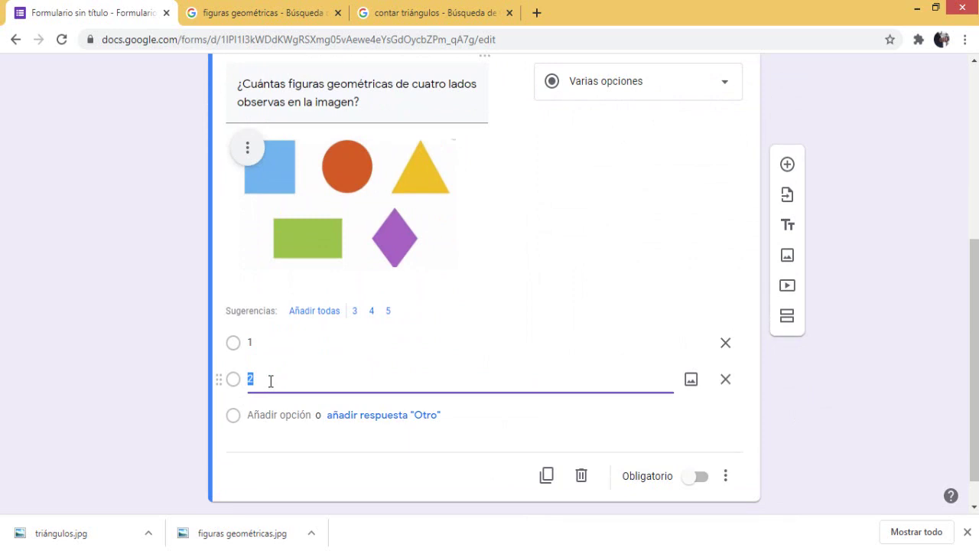
{"action": "left_click", "coordinate": [271, 381]}
{"action": "left_click", "coordinate": [268, 416]}
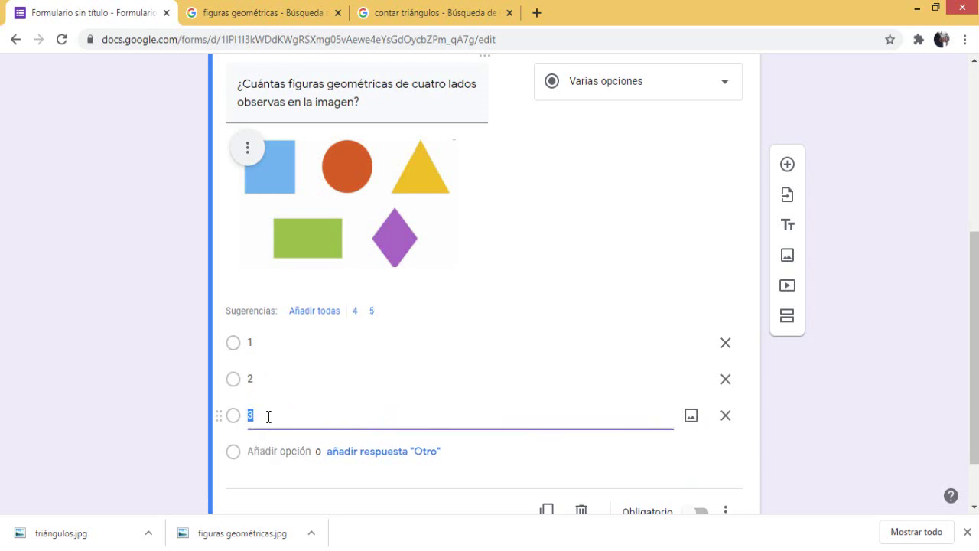
{"action": "left_click", "coordinate": [268, 417]}
Add the image "triángulos" from the FORMULARIOS folder as a separate image item below the four-sided figures question
{"action": "scroll", "coordinate": [814, 313], "scroll_direction": "down", "scroll_amount": 1}
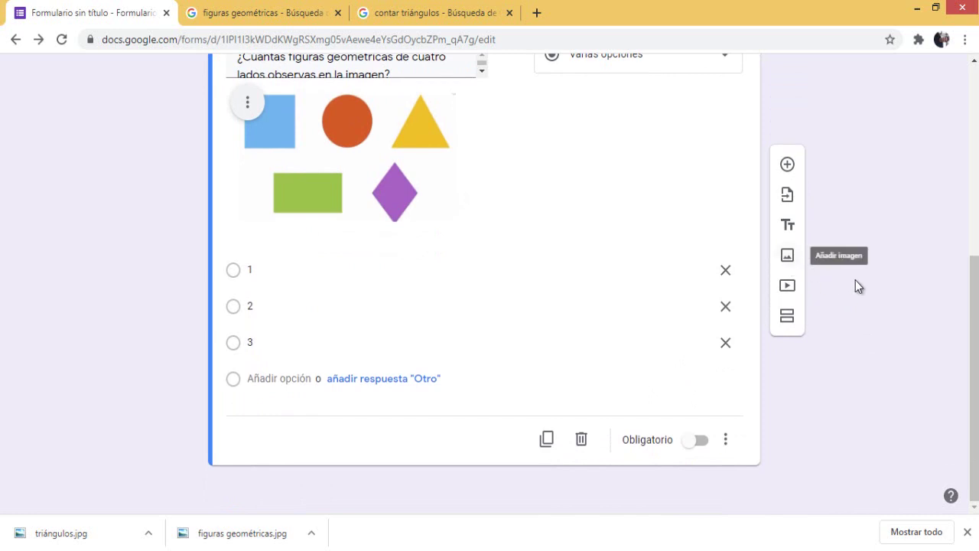
{"action": "left_click", "coordinate": [788, 257]}
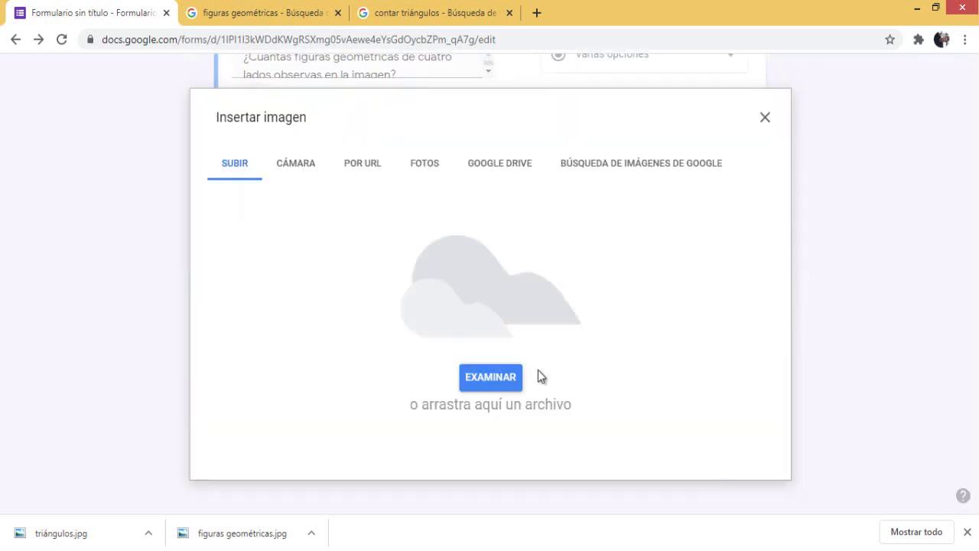
{"action": "left_click", "coordinate": [514, 383]}
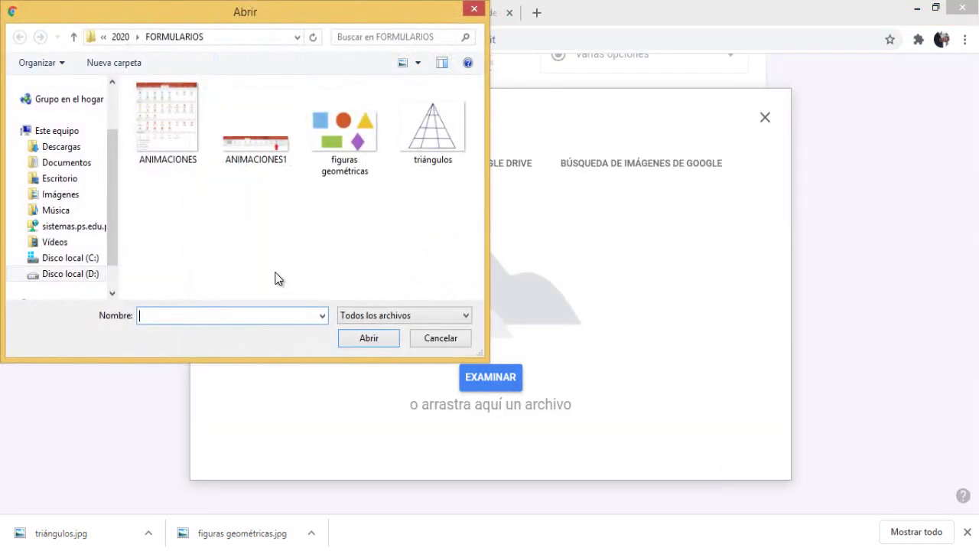
{"action": "left_click", "coordinate": [422, 164]}
{"action": "left_click", "coordinate": [367, 338]}
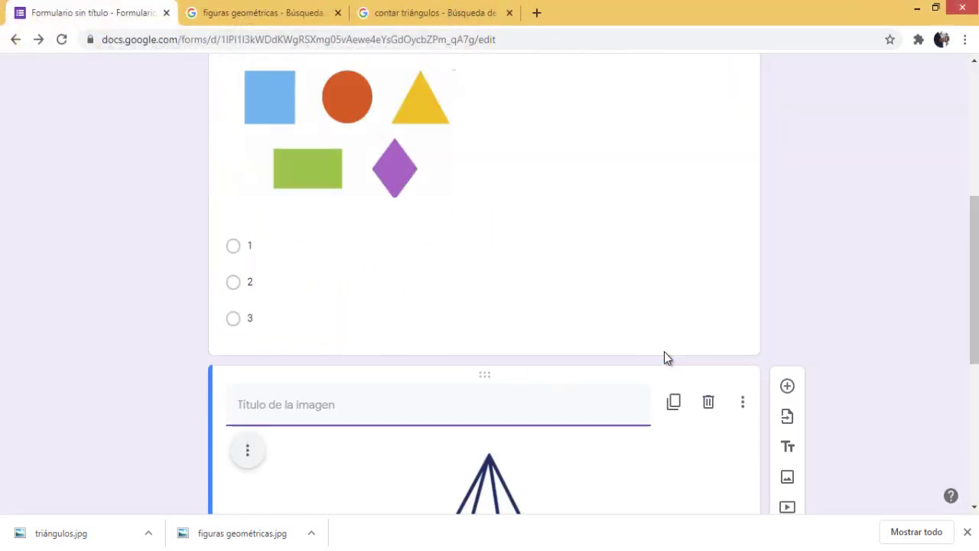
Title the triangle image "Observa la imagen y responde."
{"action": "scroll", "coordinate": [618, 251], "scroll_direction": "down", "scroll_amount": 4}
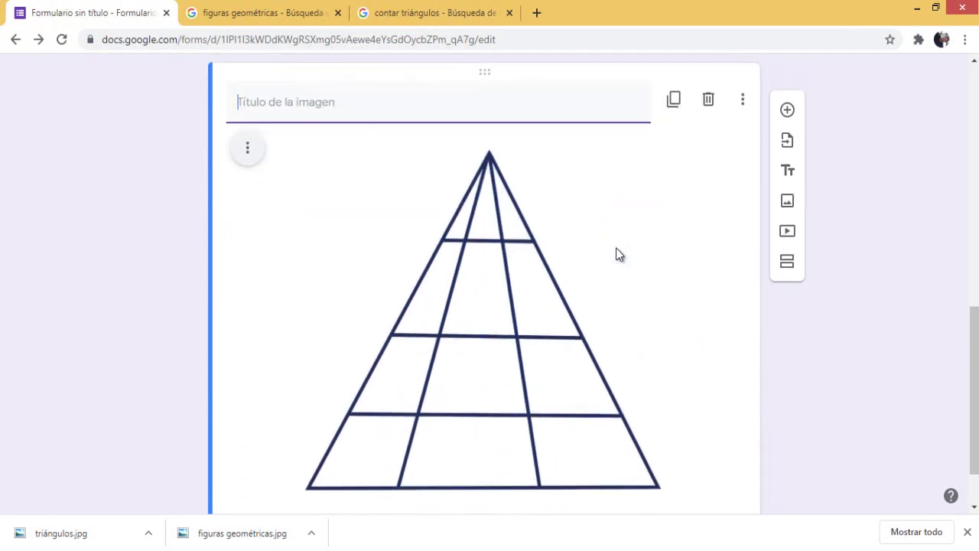
{"action": "scroll", "coordinate": [533, 248], "scroll_direction": "down", "scroll_amount": 1}
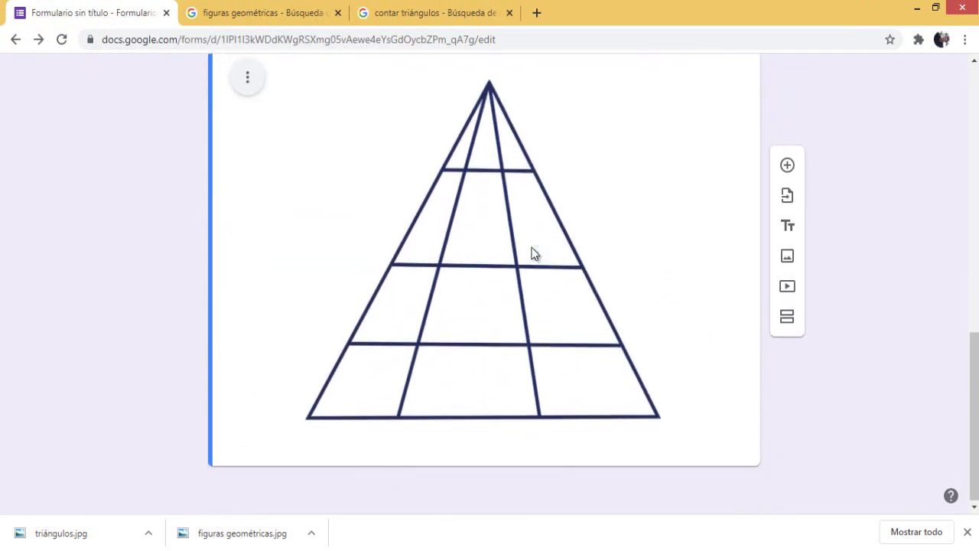
{"action": "scroll", "coordinate": [533, 253], "scroll_direction": "up", "scroll_amount": 1}
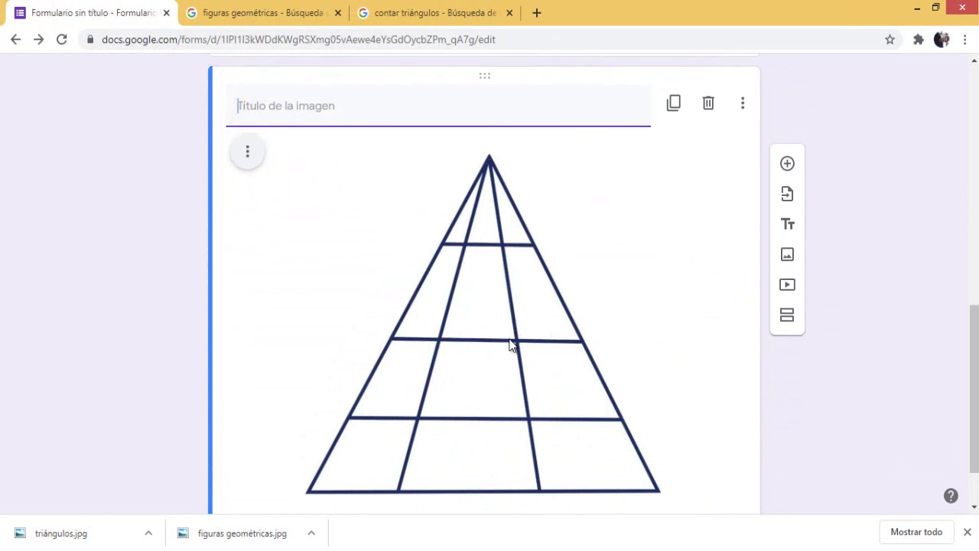
{"action": "scroll", "coordinate": [511, 344], "scroll_direction": "down", "scroll_amount": 1}
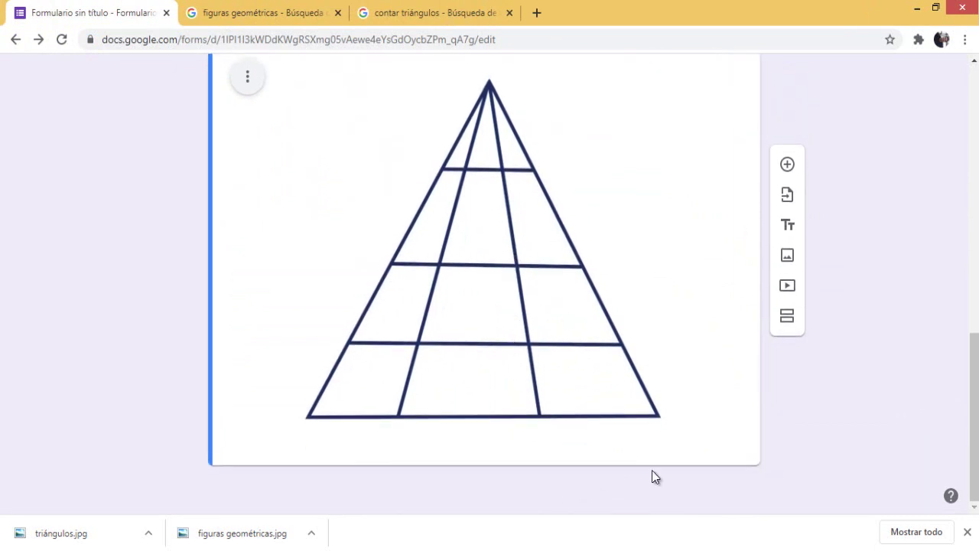
{"action": "scroll", "coordinate": [458, 337], "scroll_direction": "up", "scroll_amount": 2}
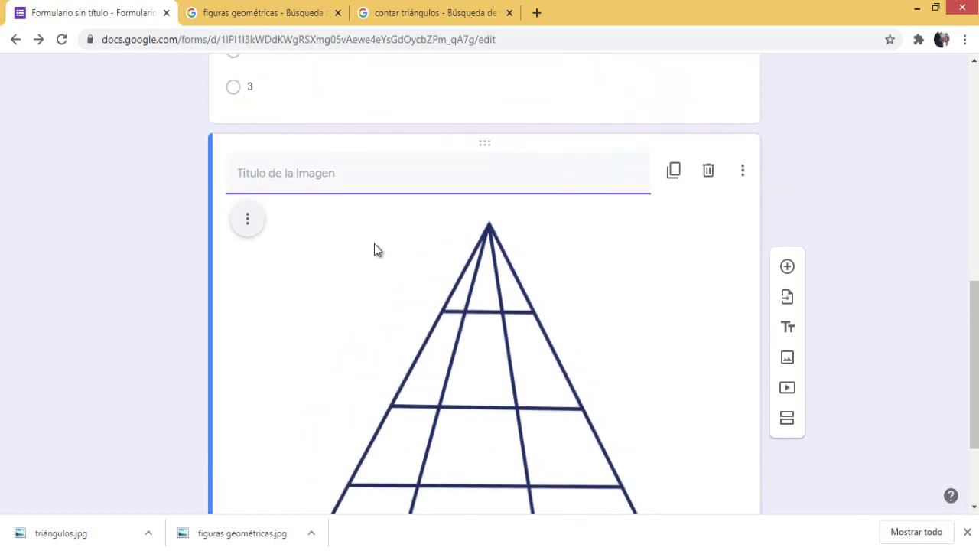
{"action": "left_click", "coordinate": [354, 180]}
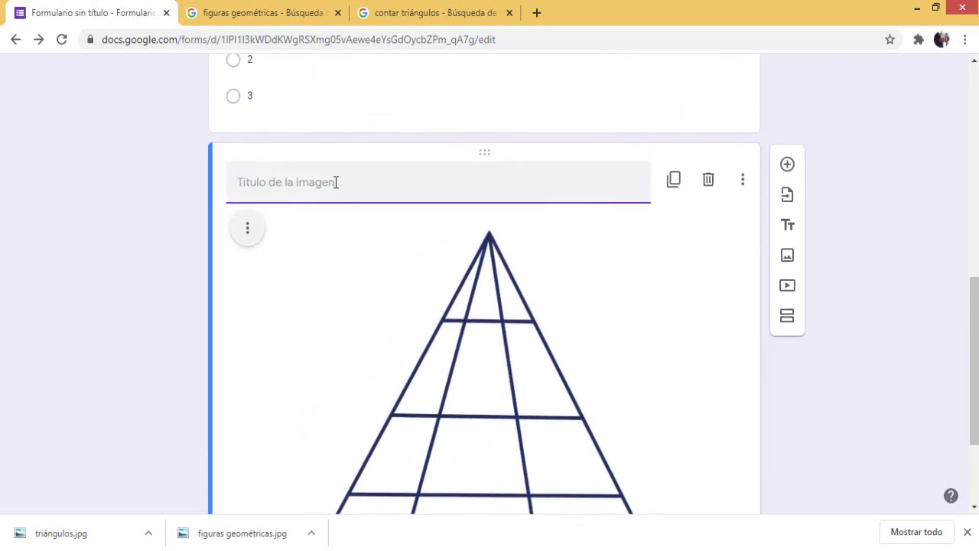
{"action": "type", "text": "Observa la imagen y resp"}
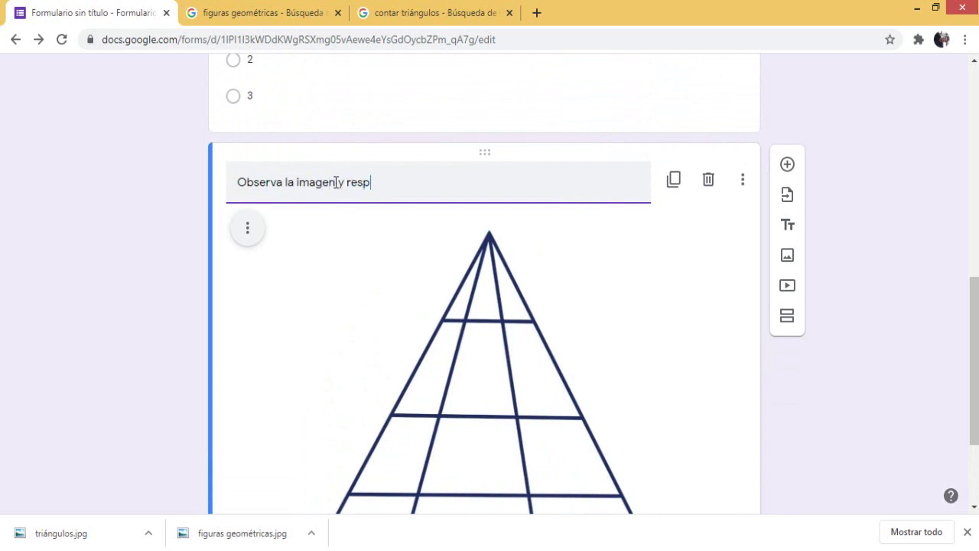
{"action": "type", "text": "onde."}
Shrink the triangle image proportionally in two passes to about 40% of its width and deselect it
{"action": "left_click", "coordinate": [459, 387]}
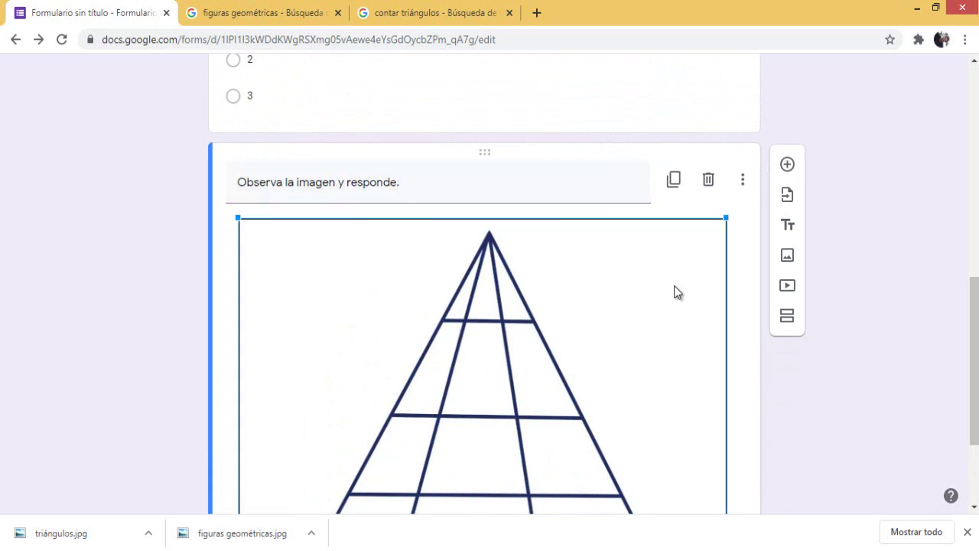
{"action": "scroll", "coordinate": [675, 289], "scroll_direction": "down", "scroll_amount": 2}
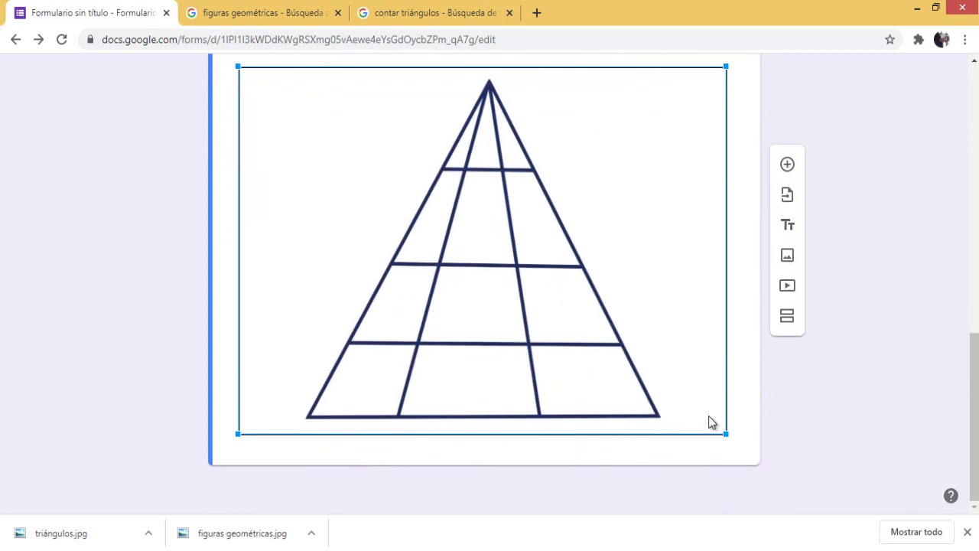
{"action": "left_click_drag", "start_coordinate": [708, 415], "coordinate": [520, 270]}
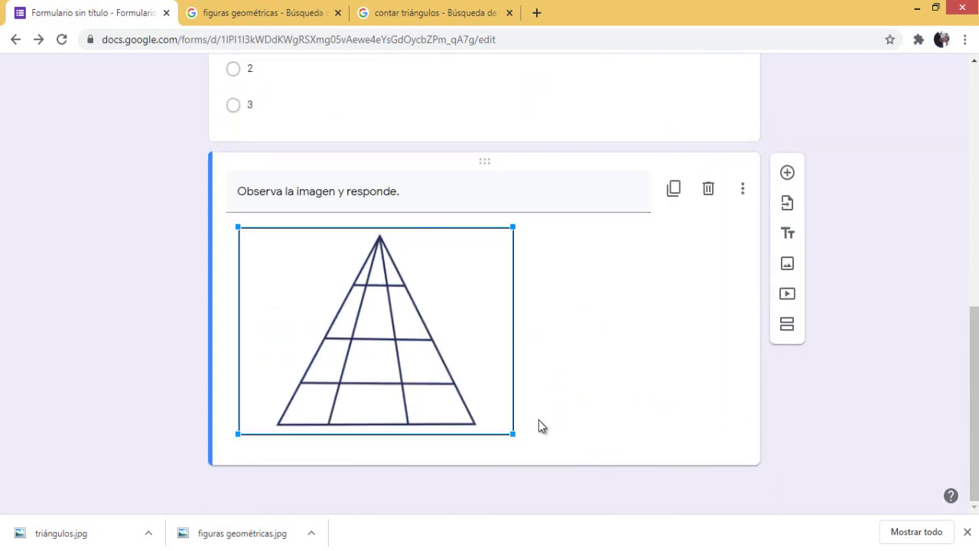
{"action": "left_click_drag", "start_coordinate": [511, 433], "coordinate": [437, 381]}
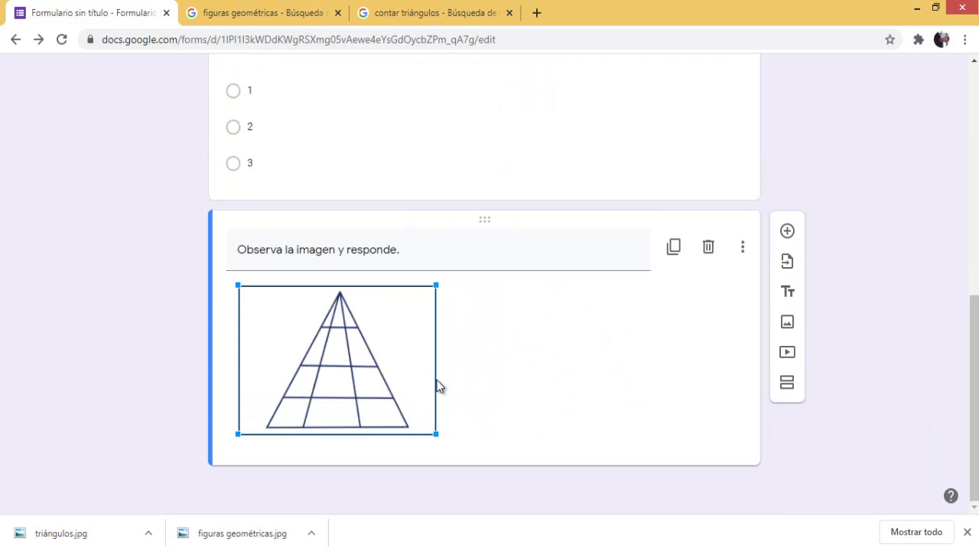
{"action": "left_click", "coordinate": [622, 390]}
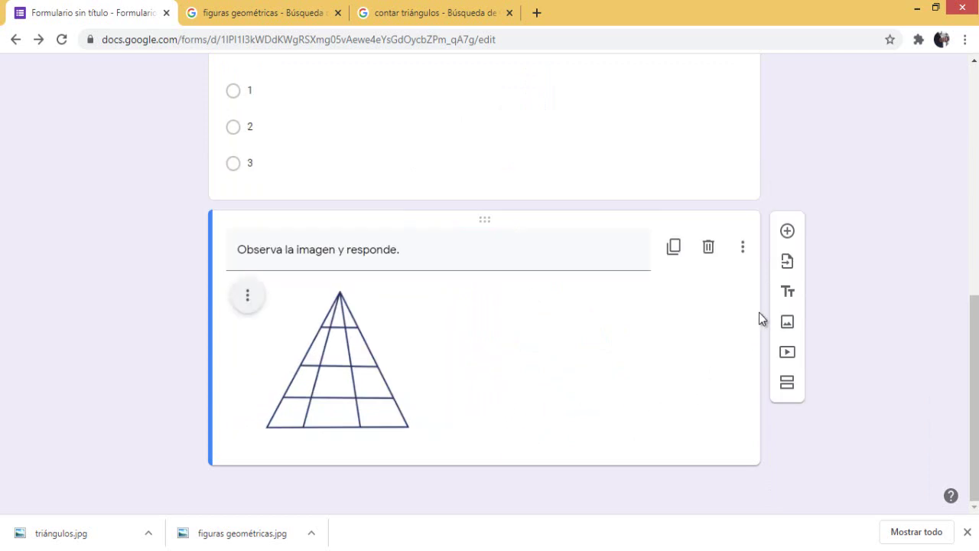
Add a new question below the triangle image with the text "¿Cuántos triángulos observas?"
{"action": "left_click", "coordinate": [787, 232]}
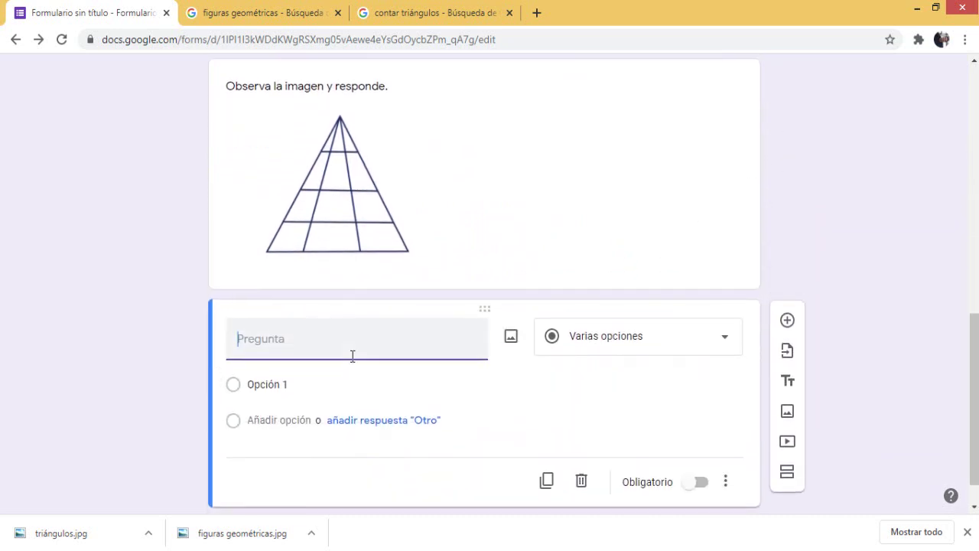
{"action": "type", "text": "¿Cuántos triángulos ob"}
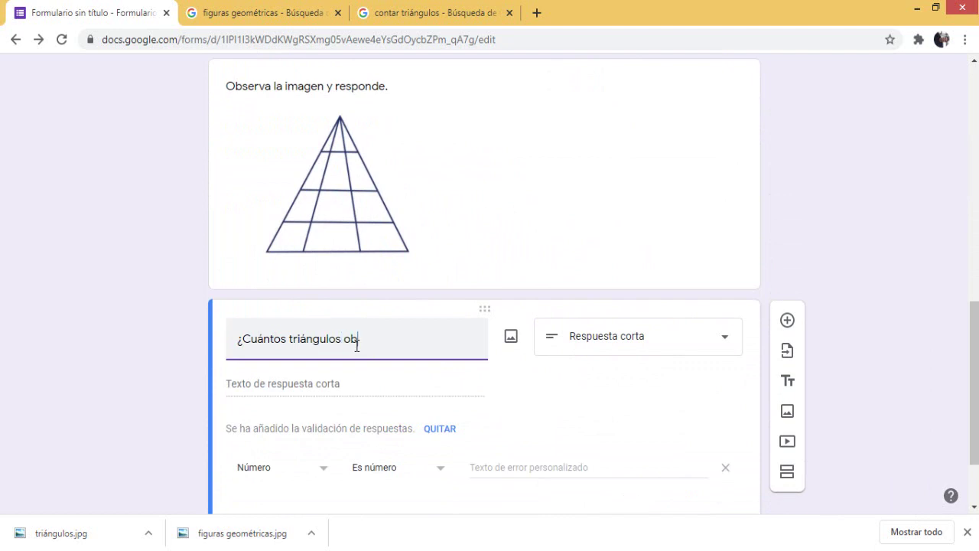
{"action": "type", "text": "servas?"}
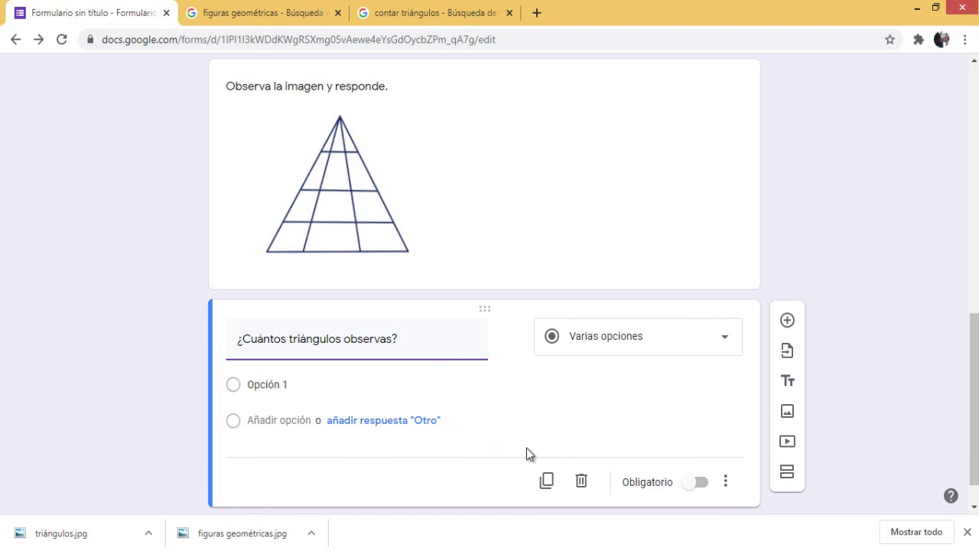
Give the triangle-counting multiple-choice question the answer options 1, 24 and 20
{"action": "left_click", "coordinate": [293, 385]}
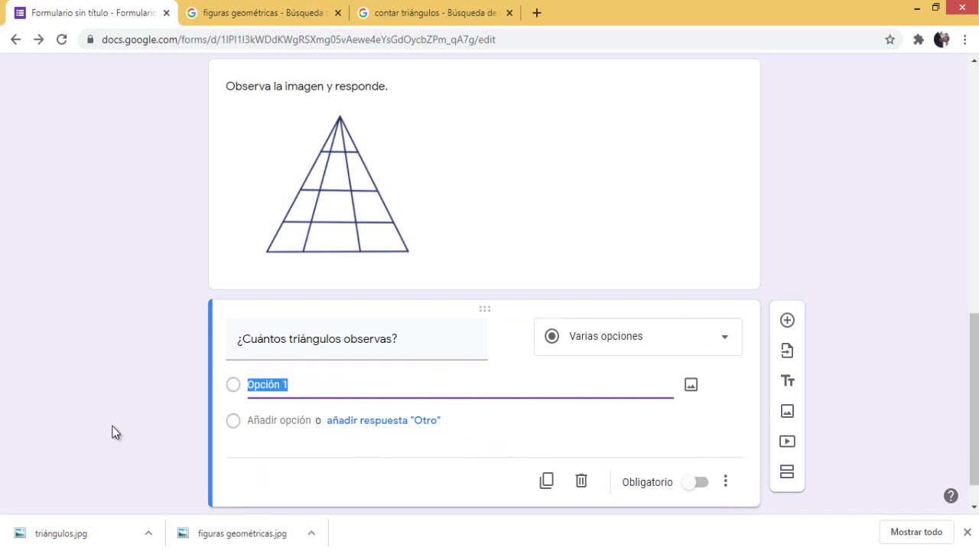
{"action": "type", "text": "1"}
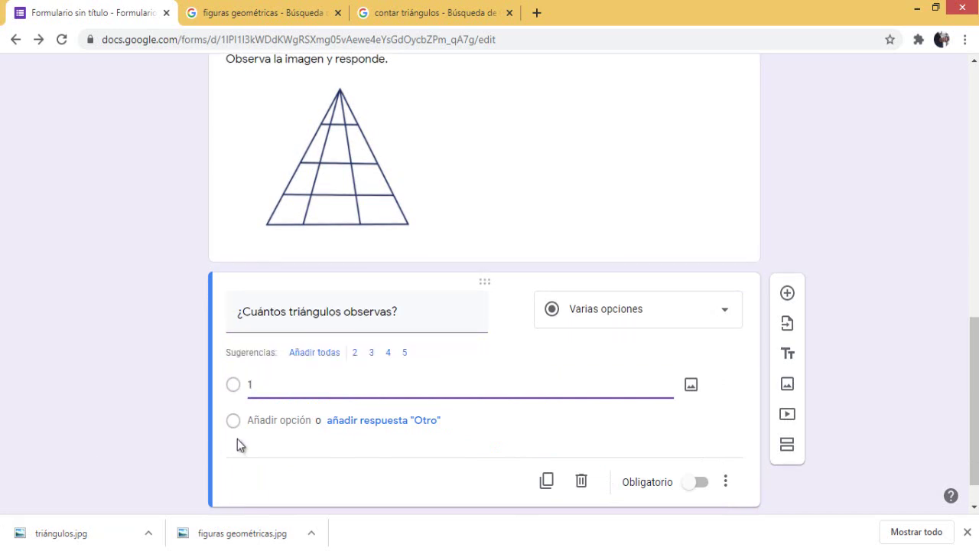
{"action": "left_click", "coordinate": [264, 420]}
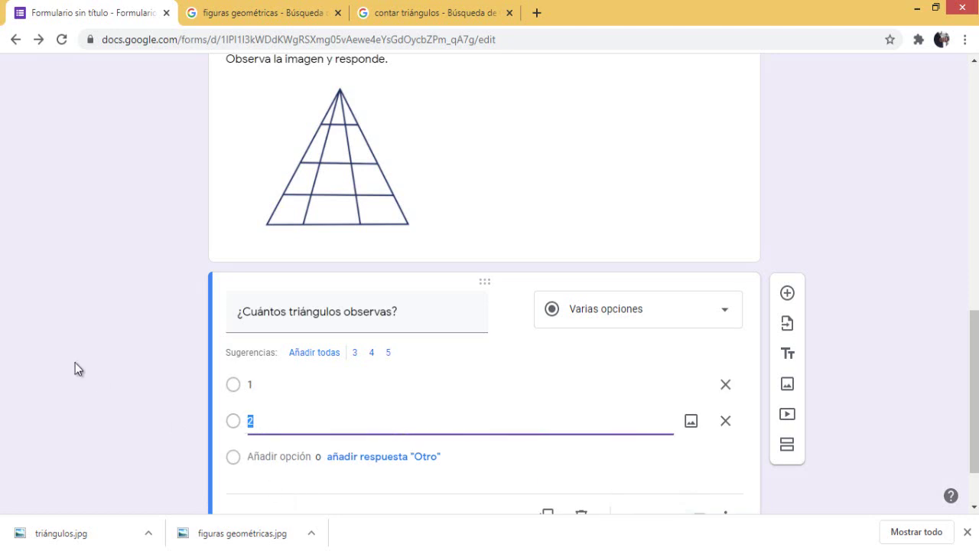
{"action": "type", "text": "24"}
{"action": "left_click", "coordinate": [297, 468]}
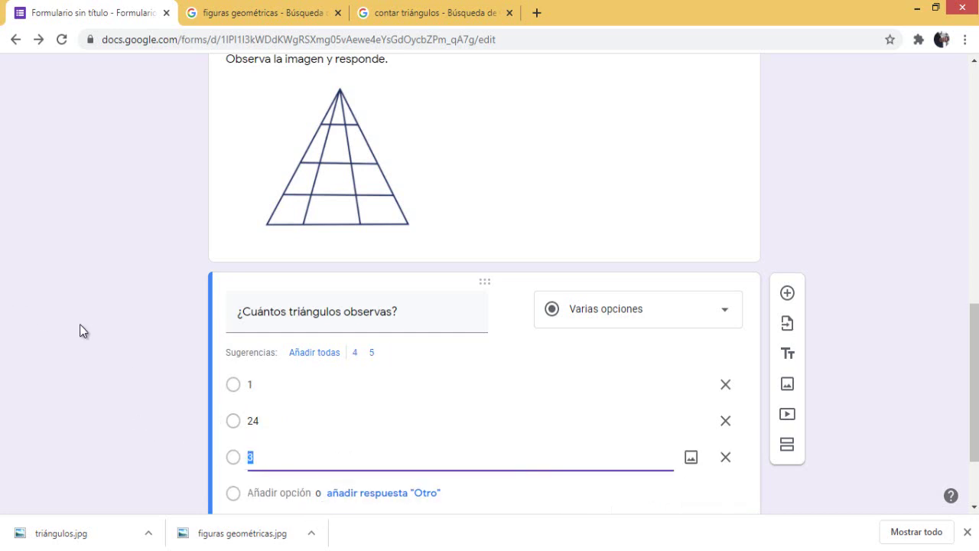
{"action": "type", "text": "20"}
{"action": "left_click", "coordinate": [730, 157]}
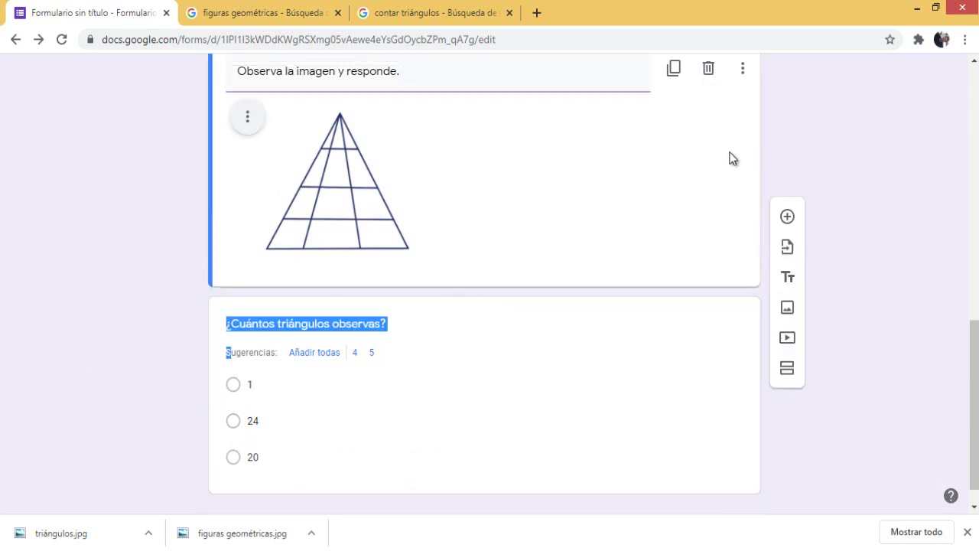
{"action": "left_click", "coordinate": [557, 419]}
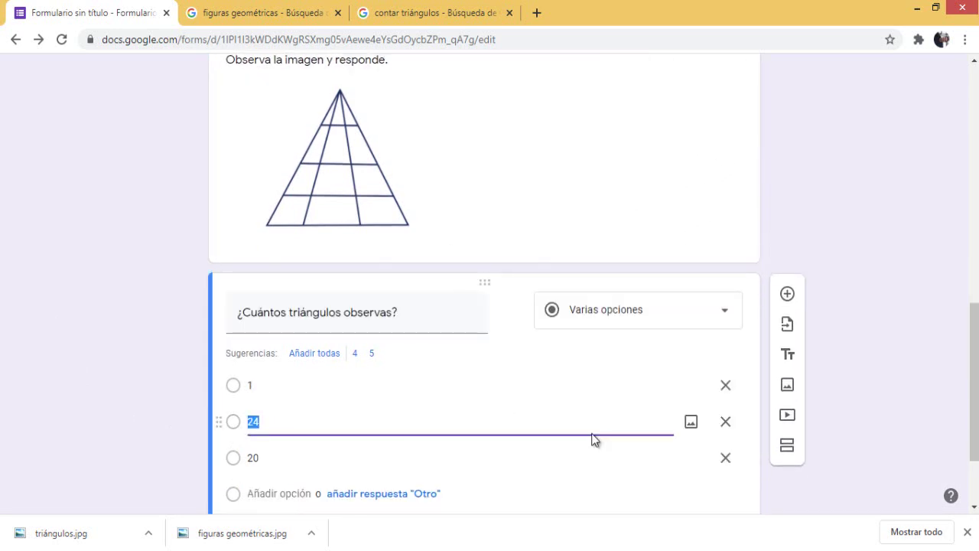
Review the form from the name question through the four-sided figures question to the triangle image and its question
{"action": "scroll", "coordinate": [591, 436], "scroll_direction": "up", "scroll_amount": 8}
{"action": "scroll", "coordinate": [343, 357], "scroll_direction": "down", "scroll_amount": 1}
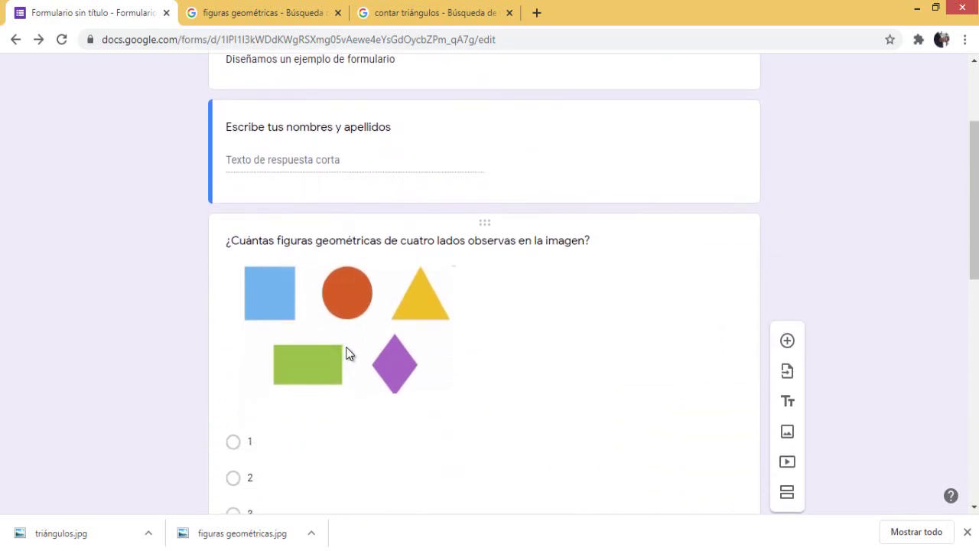
{"action": "scroll", "coordinate": [413, 347], "scroll_direction": "down", "scroll_amount": 2}
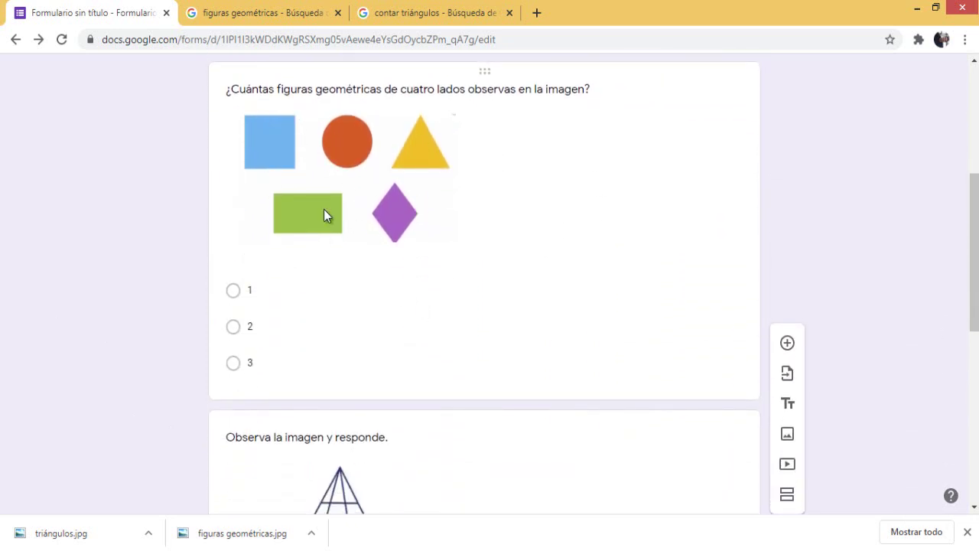
{"action": "scroll", "coordinate": [568, 318], "scroll_direction": "down", "scroll_amount": 3}
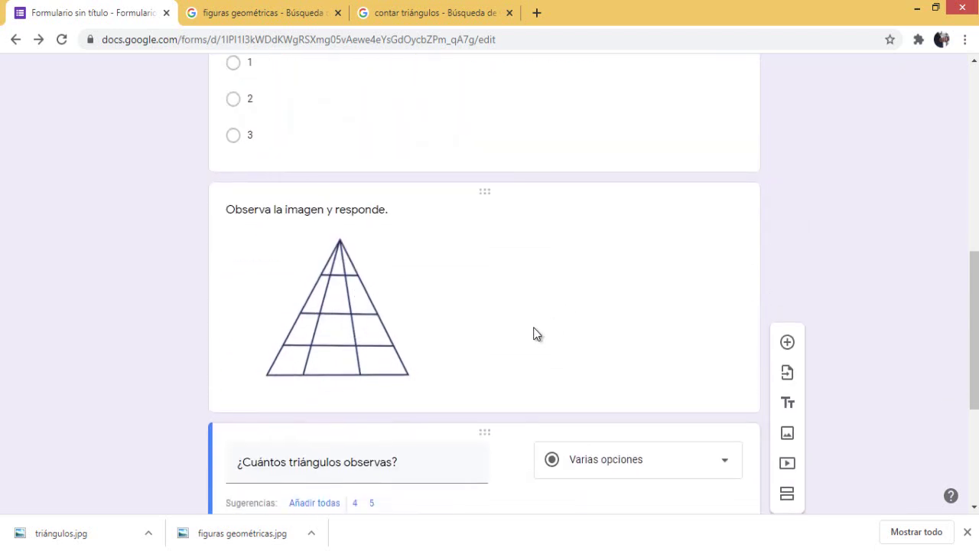
{"action": "scroll", "coordinate": [534, 334], "scroll_direction": "down", "scroll_amount": 1}
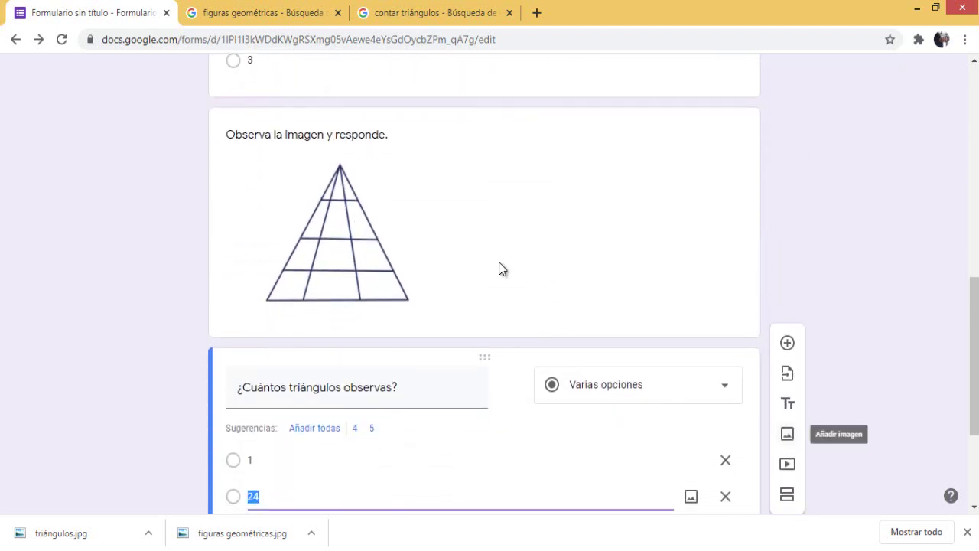
{"action": "scroll", "coordinate": [411, 199], "scroll_direction": "down", "scroll_amount": 1}
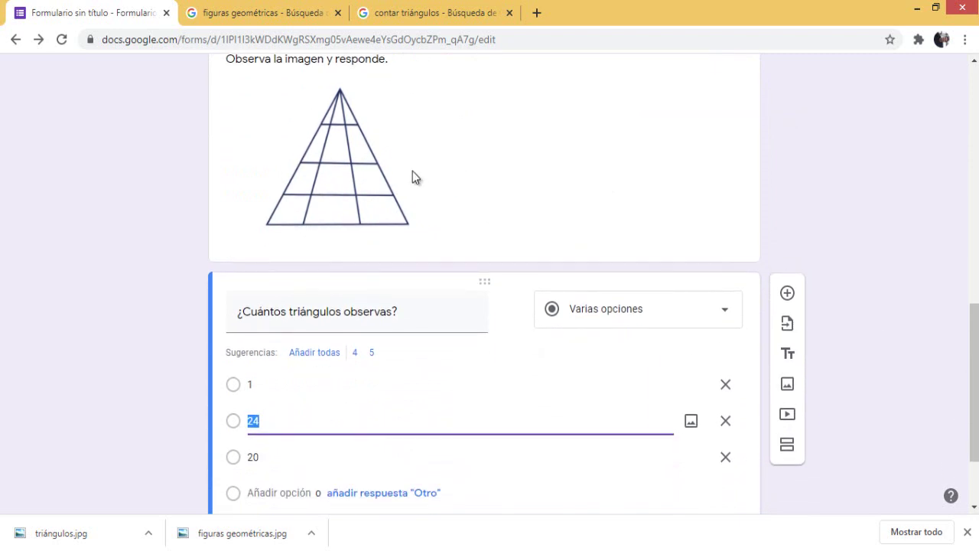
{"action": "scroll", "coordinate": [464, 176], "scroll_direction": "down", "scroll_amount": 1}
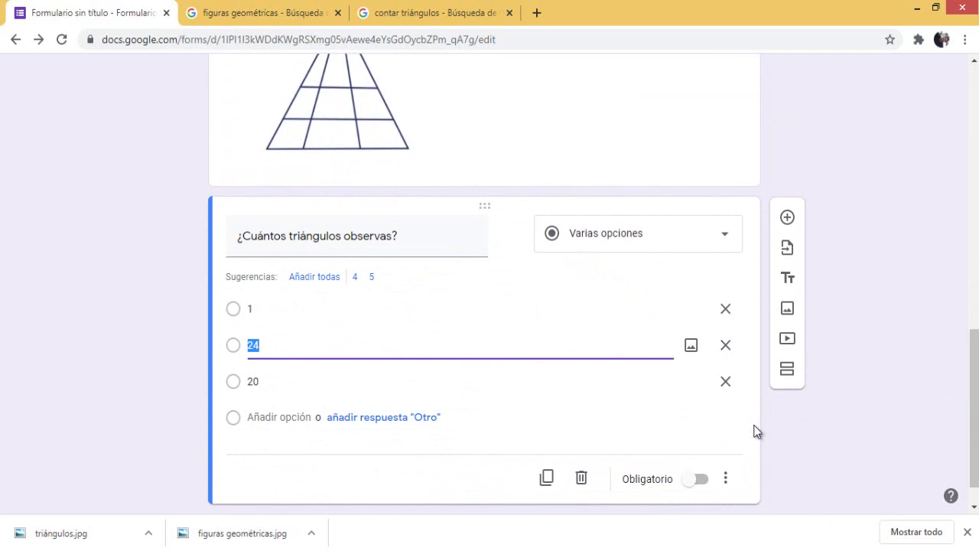
{"action": "scroll", "coordinate": [617, 372], "scroll_direction": "down", "scroll_amount": 1}
{"action": "left_click", "coordinate": [488, 484]}
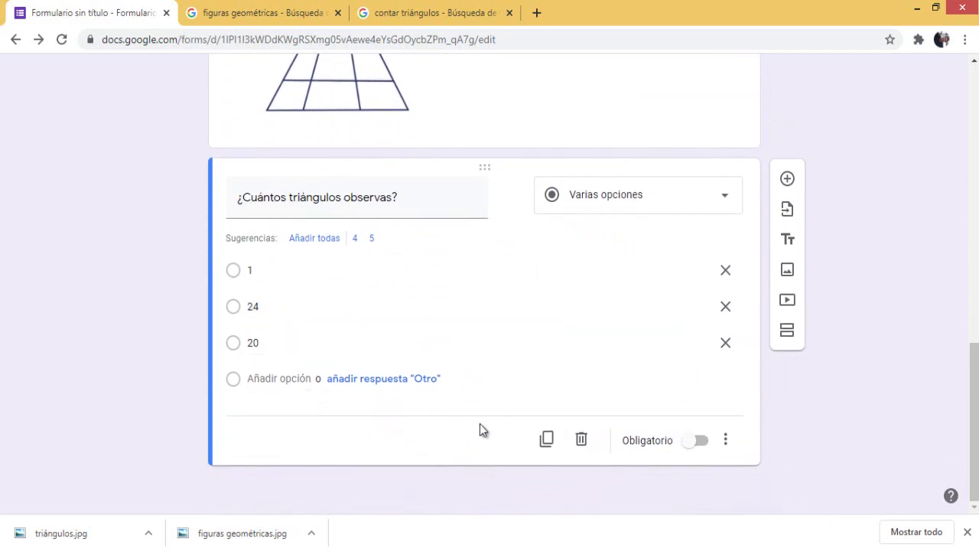
{"action": "scroll", "coordinate": [458, 423], "scroll_direction": "up", "scroll_amount": 1}
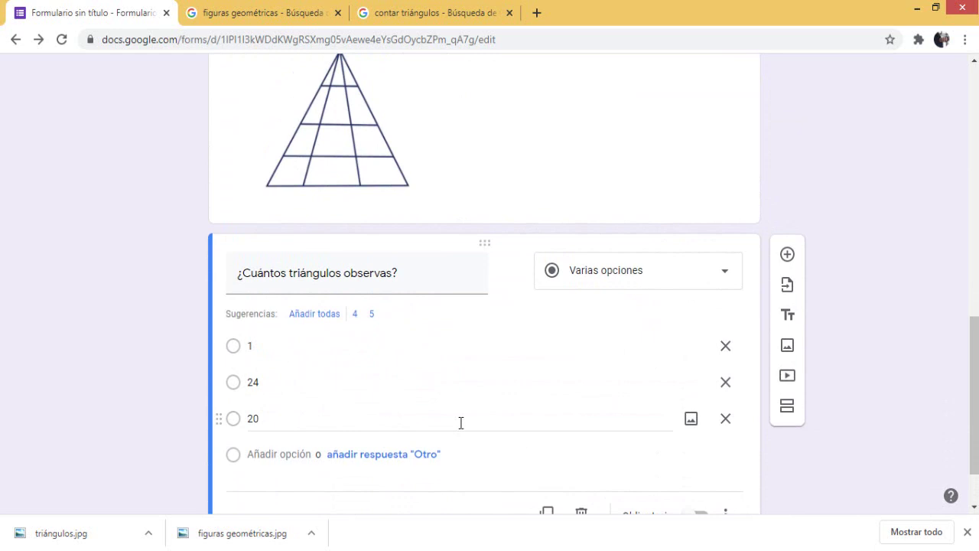
Add another question below the triangle-counting one with the text "Encuentra el valor de X"
{"action": "left_click", "coordinate": [787, 253]}
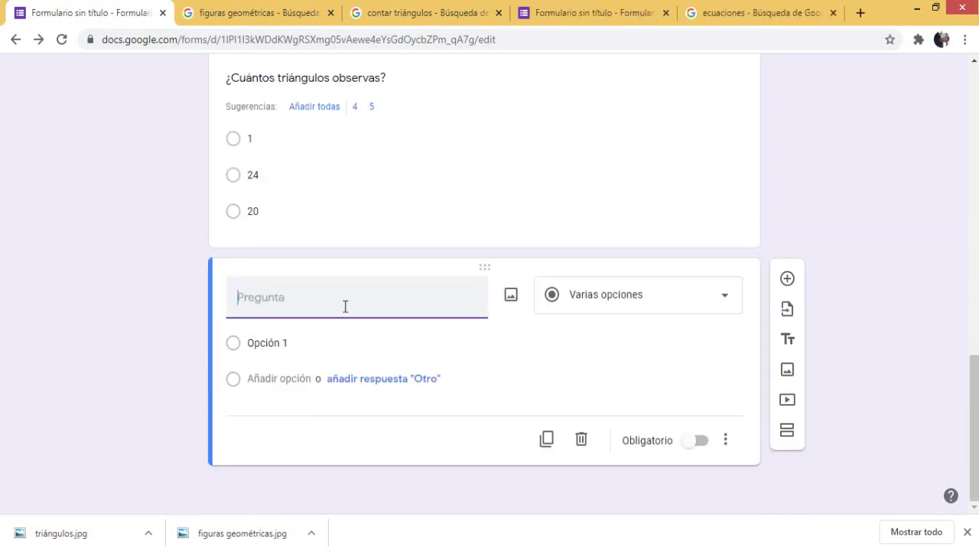
{"action": "type", "text": "Encuentra"}
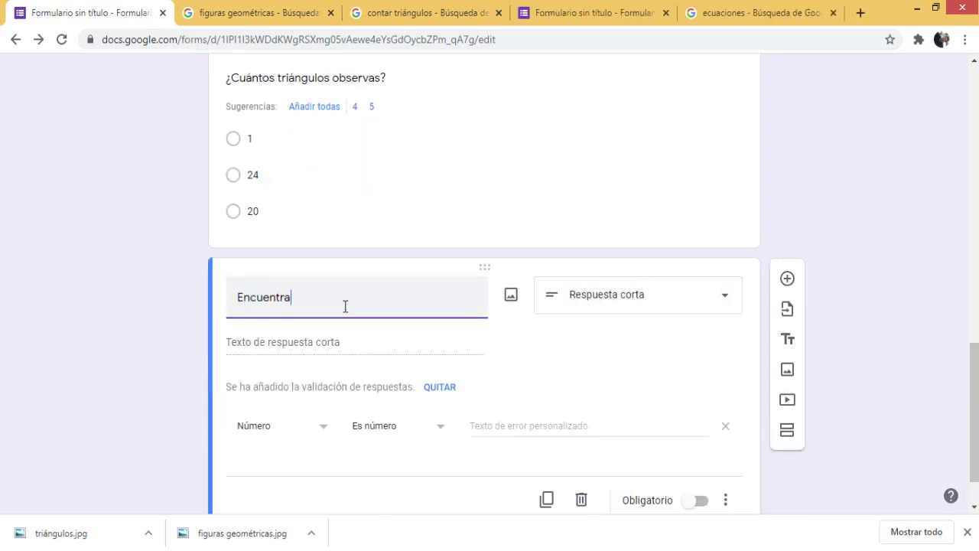
{"action": "type", "text": " el valor de."}
Switch to PowerPoint and start saving the equation slide as a new file in the FORMULARIOS folder under 2020 on drive D
{"action": "key", "text": "alt+Tab"}
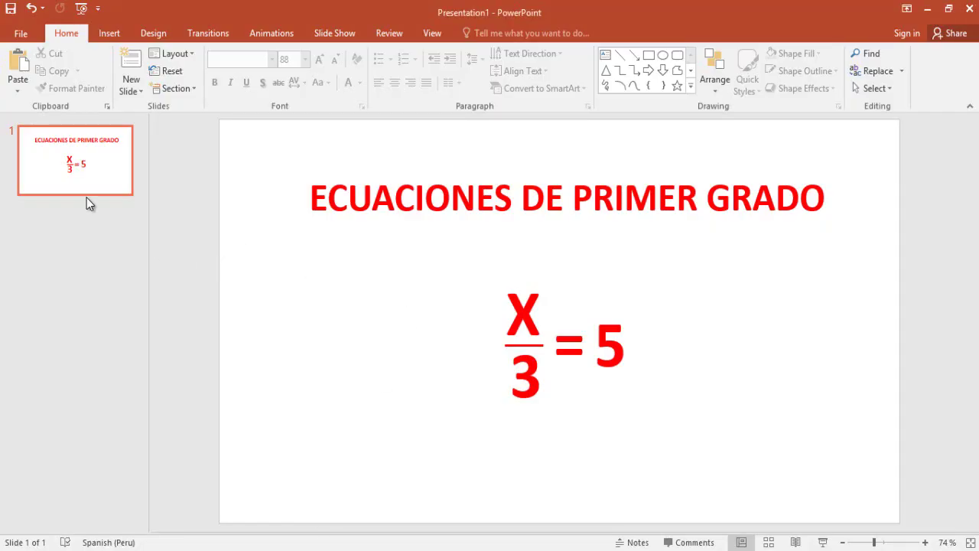
{"action": "left_click", "coordinate": [23, 35]}
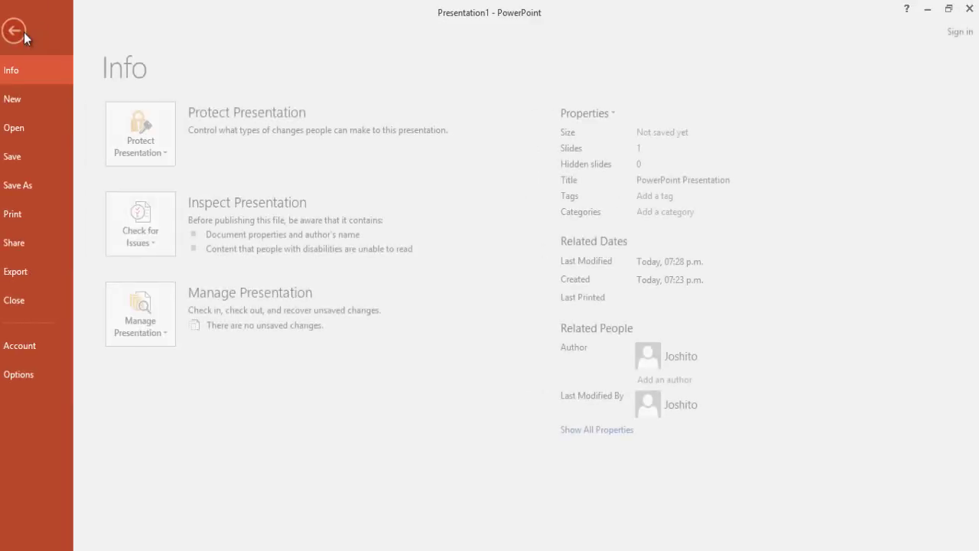
{"action": "left_click", "coordinate": [58, 187]}
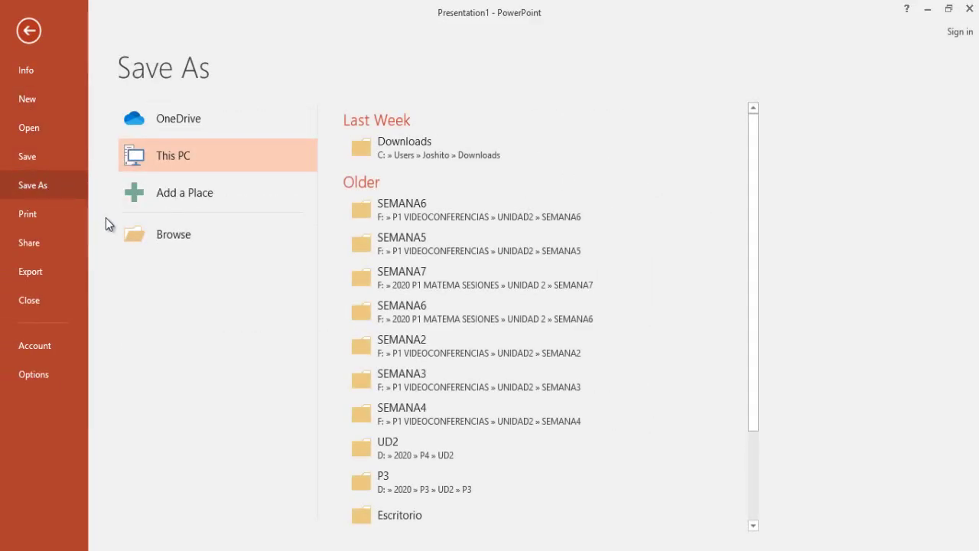
{"action": "left_click", "coordinate": [212, 237]}
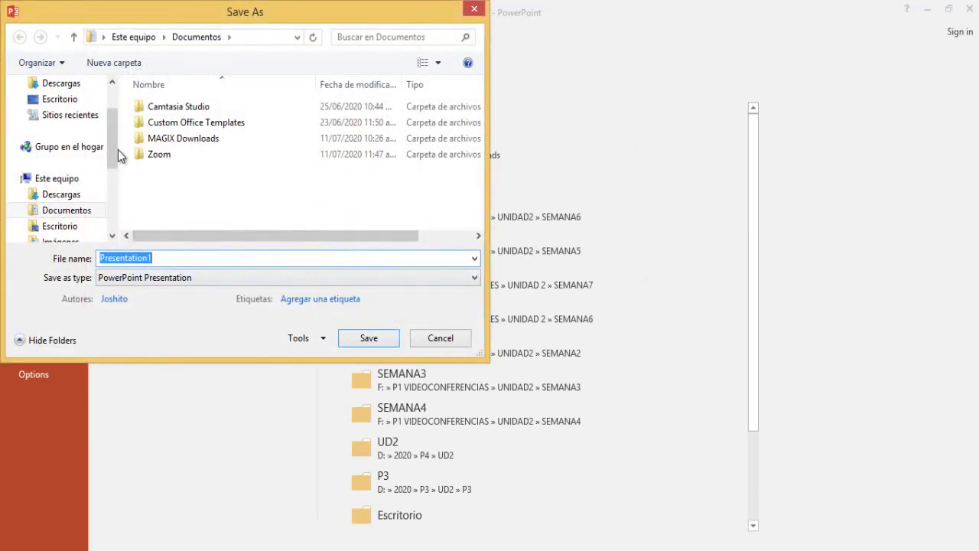
{"action": "left_click_drag", "start_coordinate": [114, 152], "coordinate": [110, 136]}
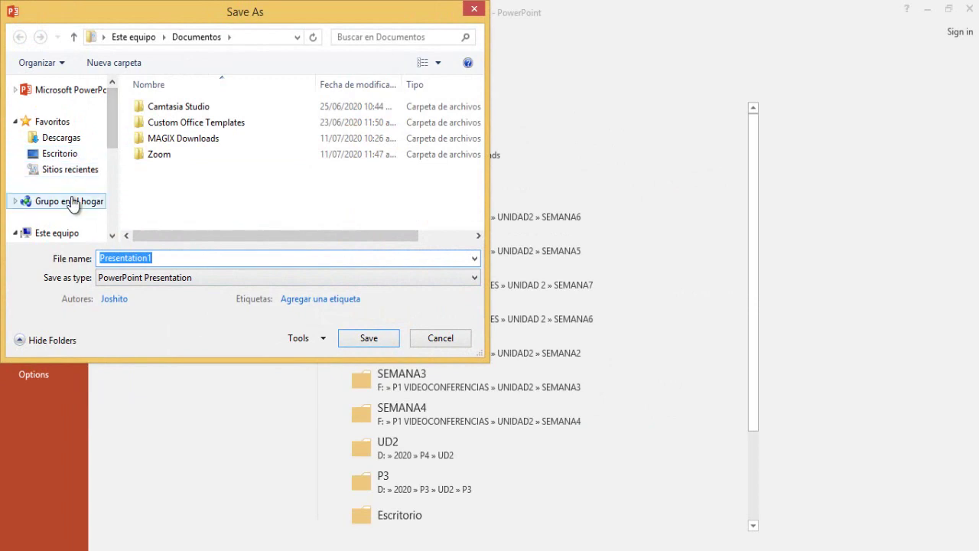
{"action": "left_click", "coordinate": [61, 233]}
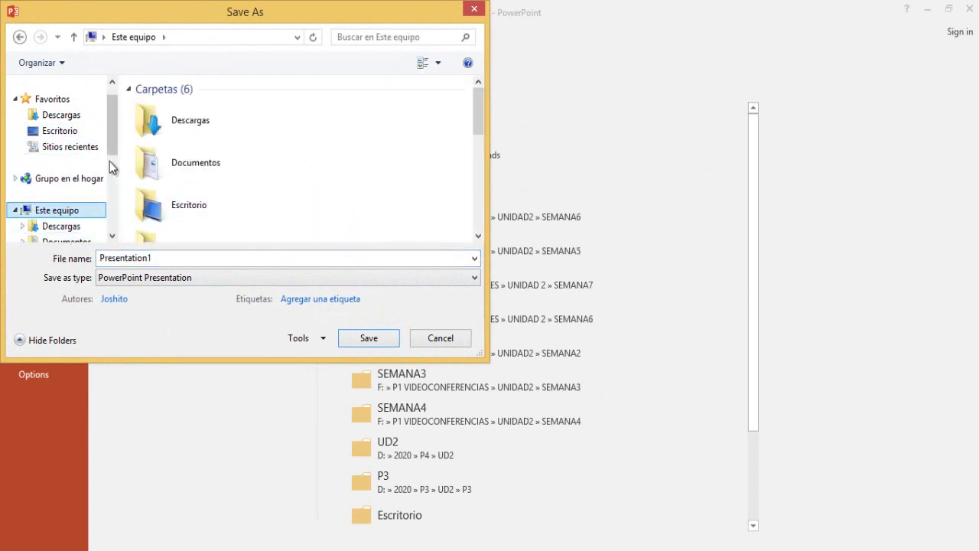
{"action": "left_click_drag", "start_coordinate": [114, 151], "coordinate": [119, 222]}
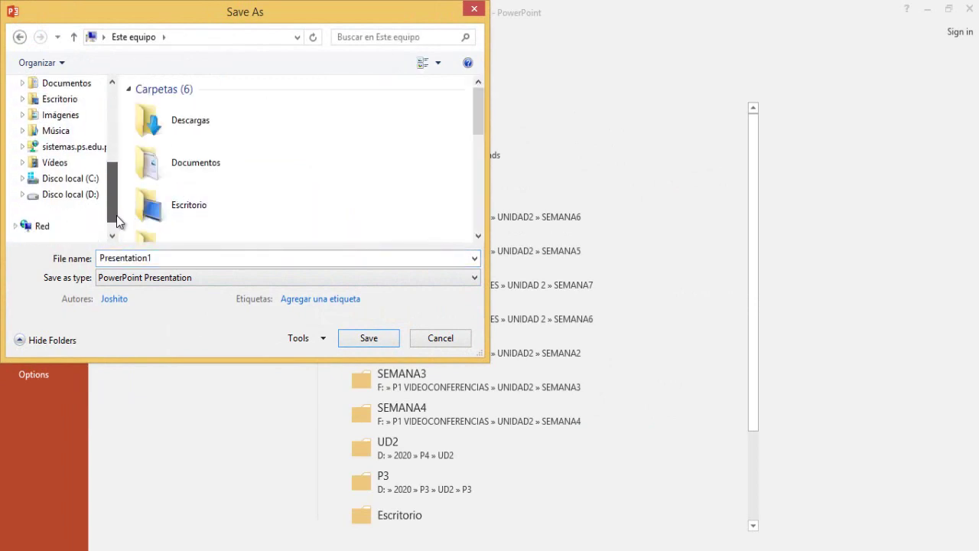
{"action": "left_click", "coordinate": [71, 194]}
{"action": "double_click", "coordinate": [165, 136]}
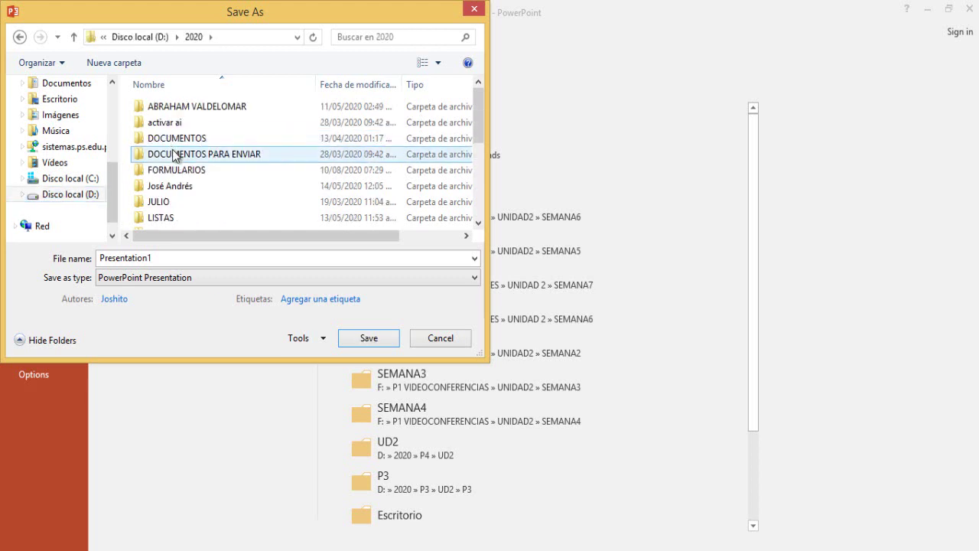
{"action": "double_click", "coordinate": [175, 168]}
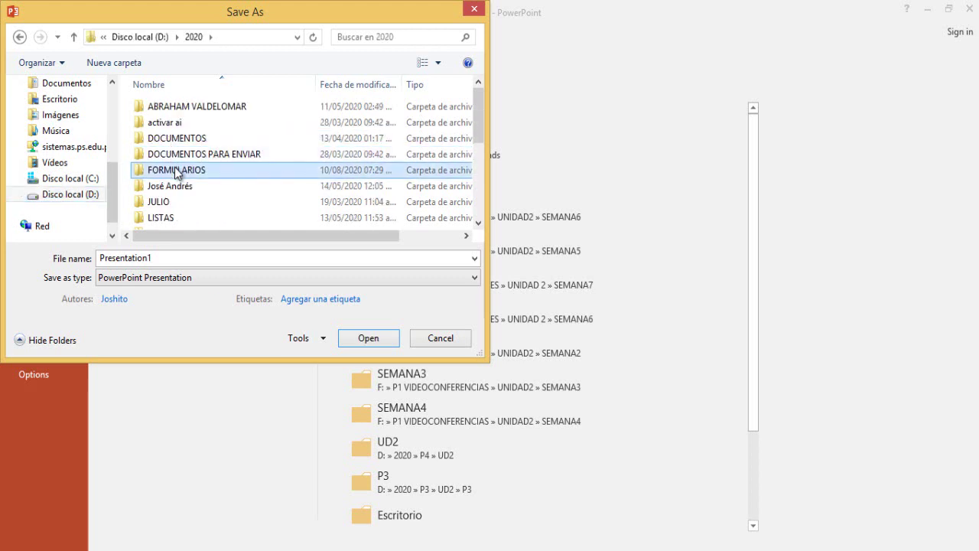
Name the file "ecuaciones", choose JPEG File Interchange Format and export only the current slide
{"action": "double_click", "coordinate": [159, 258]}
{"action": "type", "text": "e"}
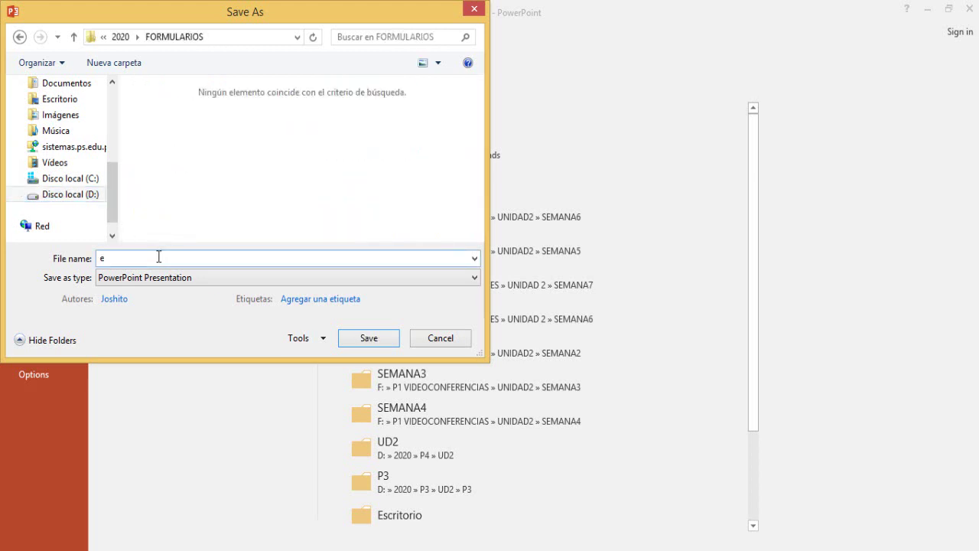
{"action": "type", "text": "cuaciones"}
{"action": "left_click", "coordinate": [148, 278]}
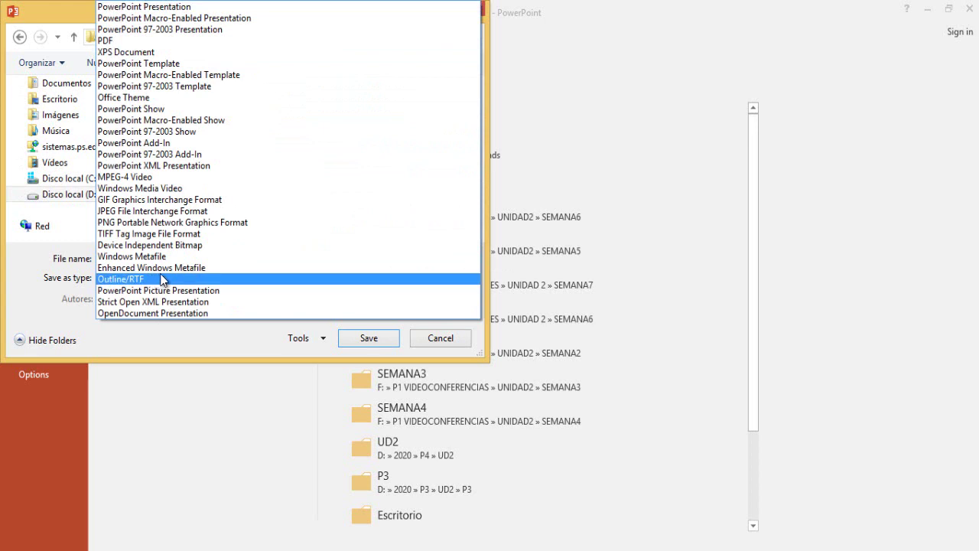
{"action": "left_click", "coordinate": [133, 212]}
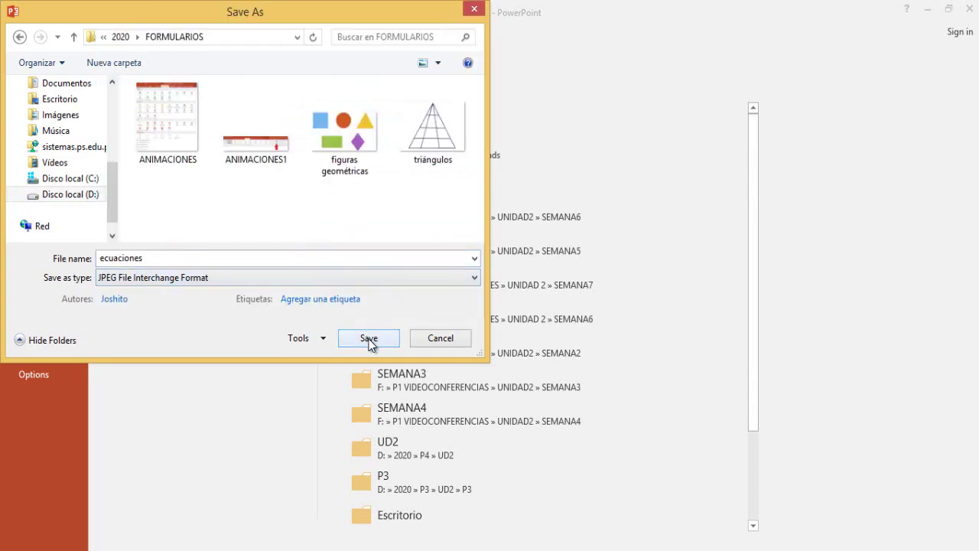
{"action": "left_click", "coordinate": [370, 340]}
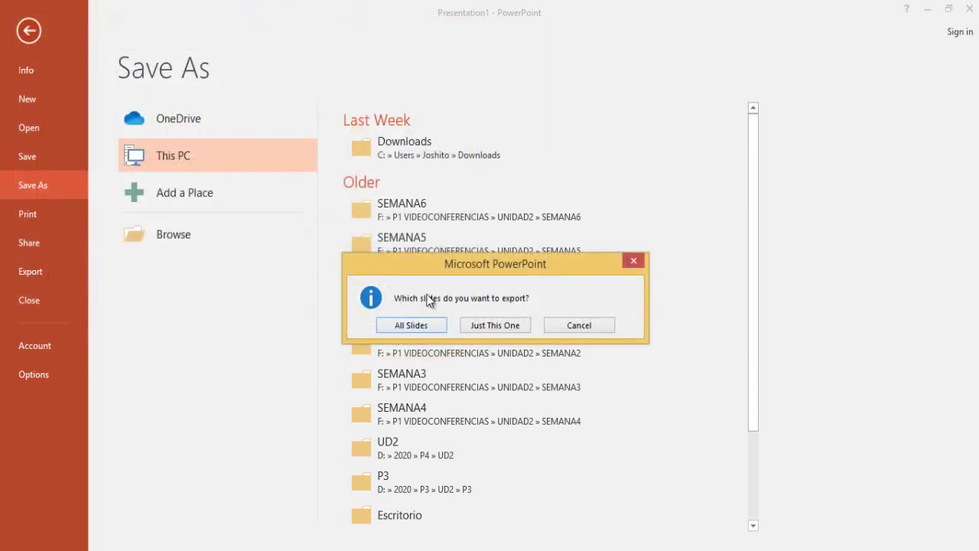
{"action": "left_click", "coordinate": [496, 325]}
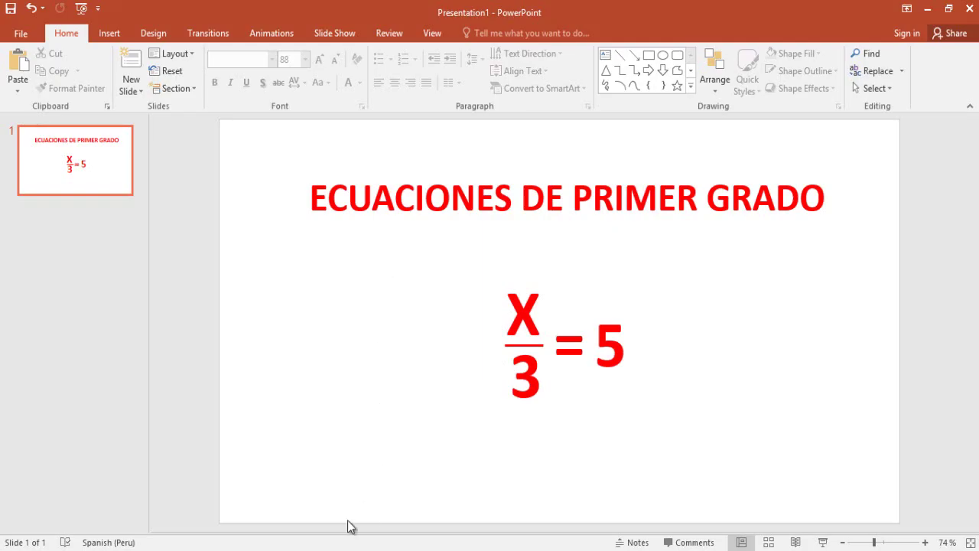
Switch to the form in the browser and insert the "ecuaciones" image from the FORMULARIOS folder into the "Encuentra el valor de X" question
{"action": "key", "text": "alt+Tab"}
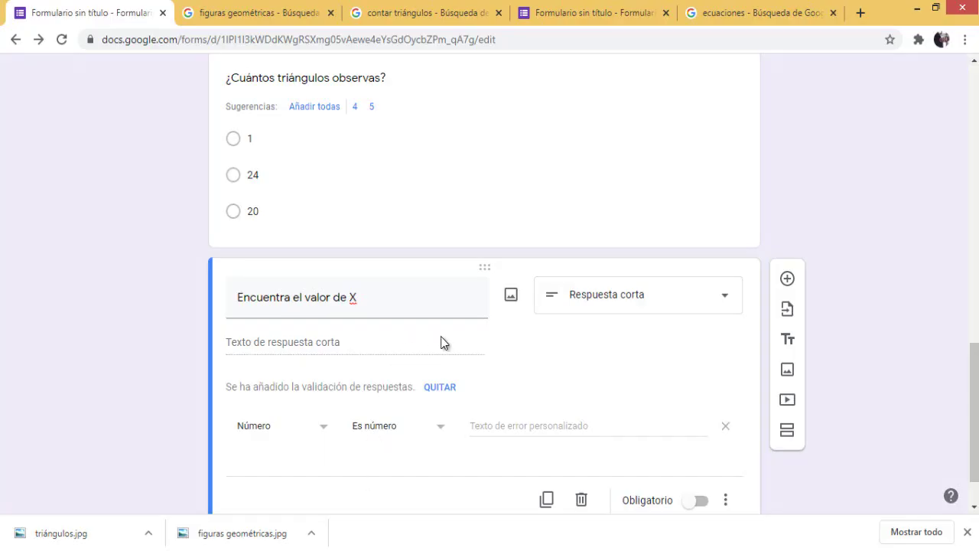
{"action": "left_click", "coordinate": [511, 298]}
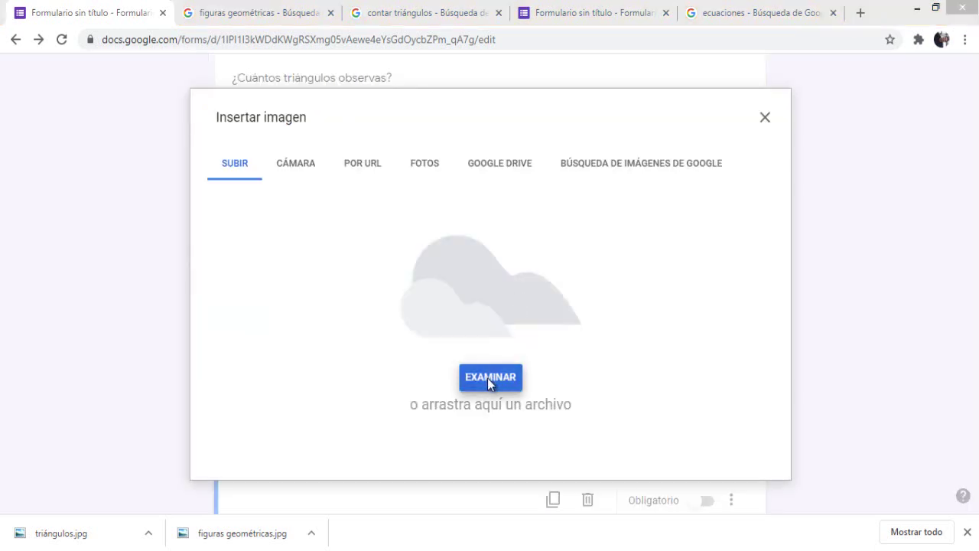
{"action": "left_click", "coordinate": [487, 378]}
{"action": "left_click", "coordinate": [348, 152]}
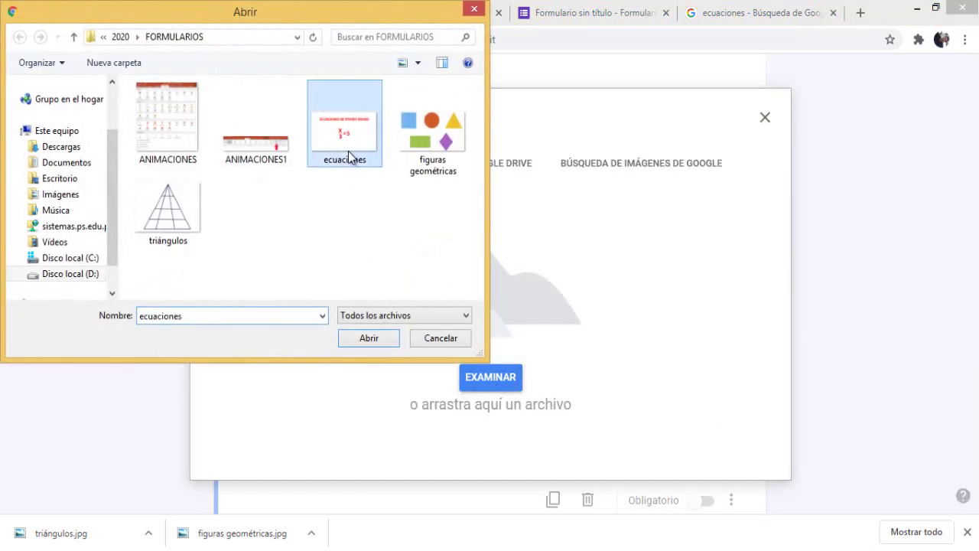
{"action": "left_click", "coordinate": [374, 341]}
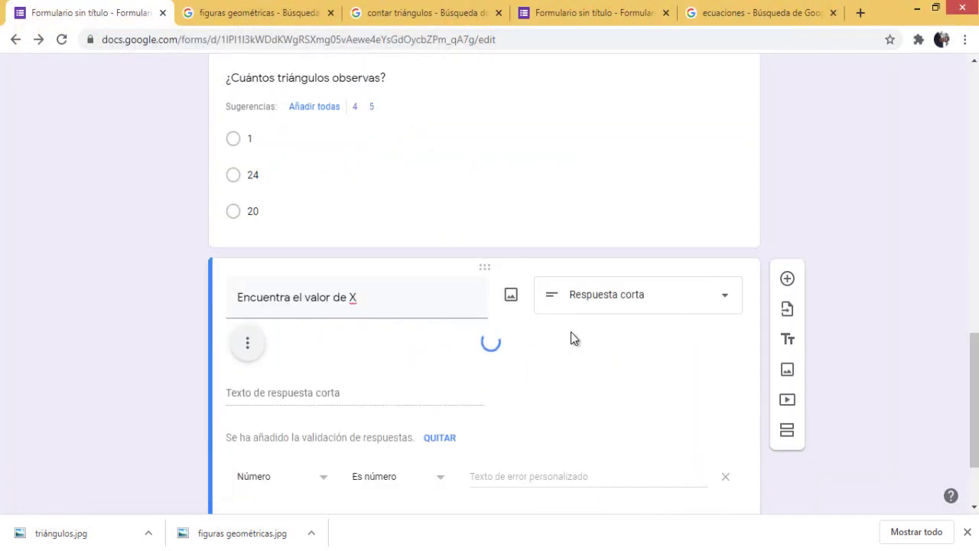
Shrink the equation image in the question proportionally to about 40% of its inserted width
{"action": "scroll", "coordinate": [534, 367], "scroll_direction": "down", "scroll_amount": 2}
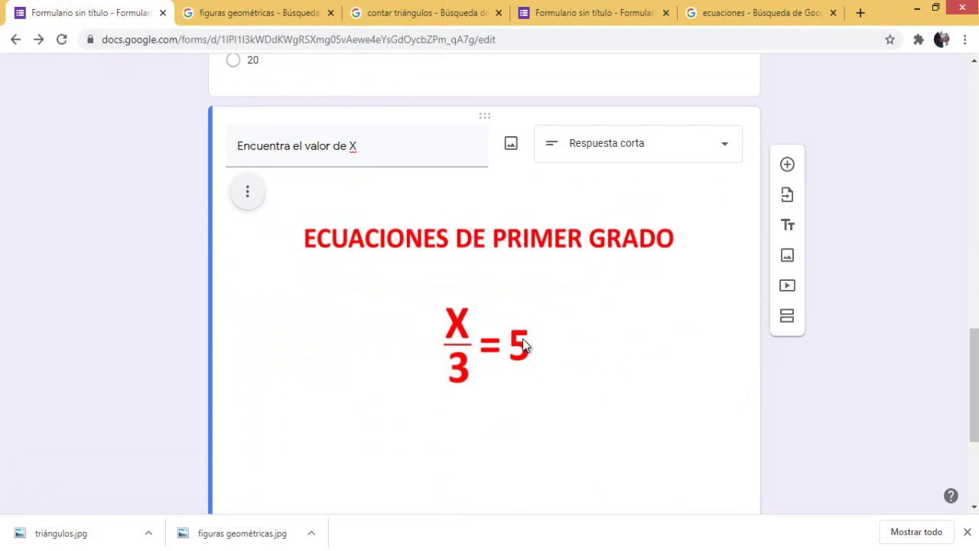
{"action": "left_click", "coordinate": [546, 363]}
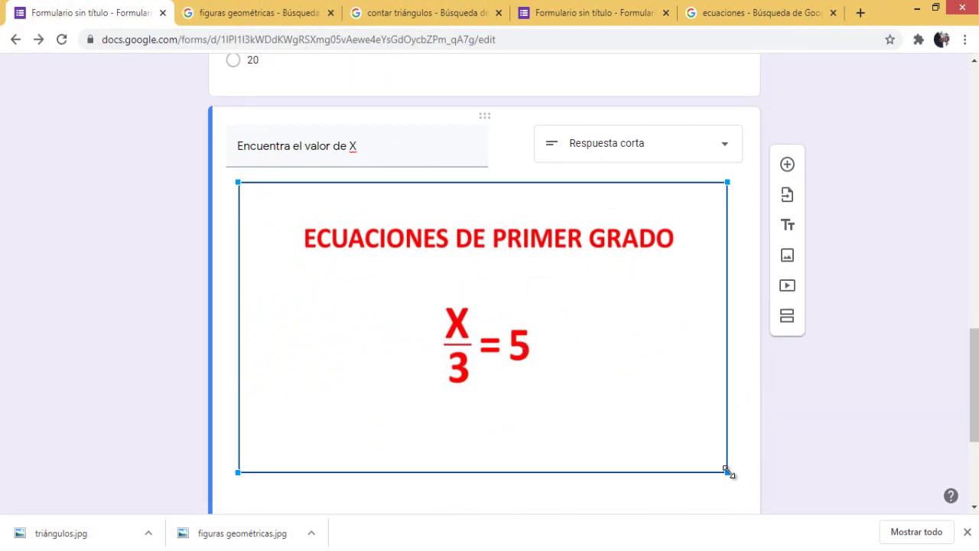
{"action": "left_click_drag", "start_coordinate": [728, 468], "coordinate": [472, 268]}
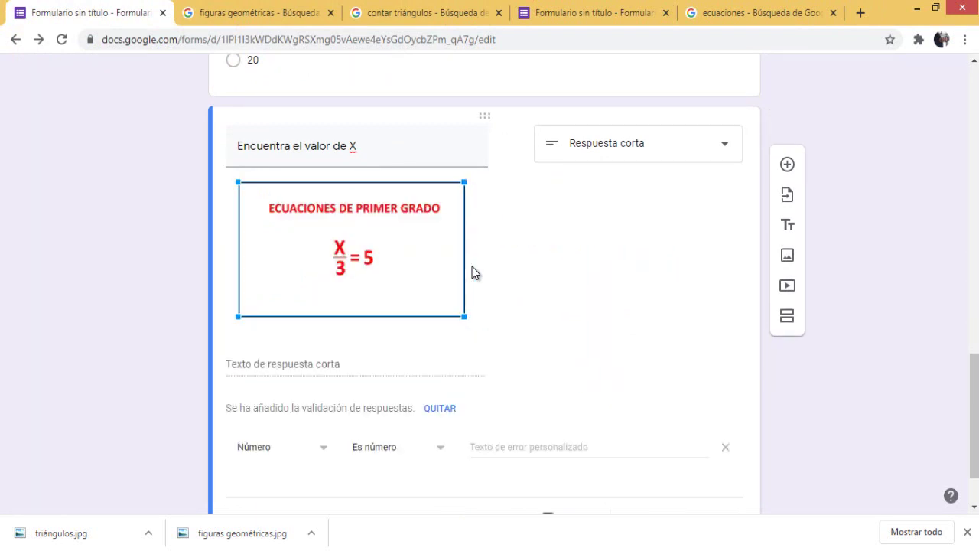
{"action": "left_click_drag", "start_coordinate": [465, 316], "coordinate": [443, 290]}
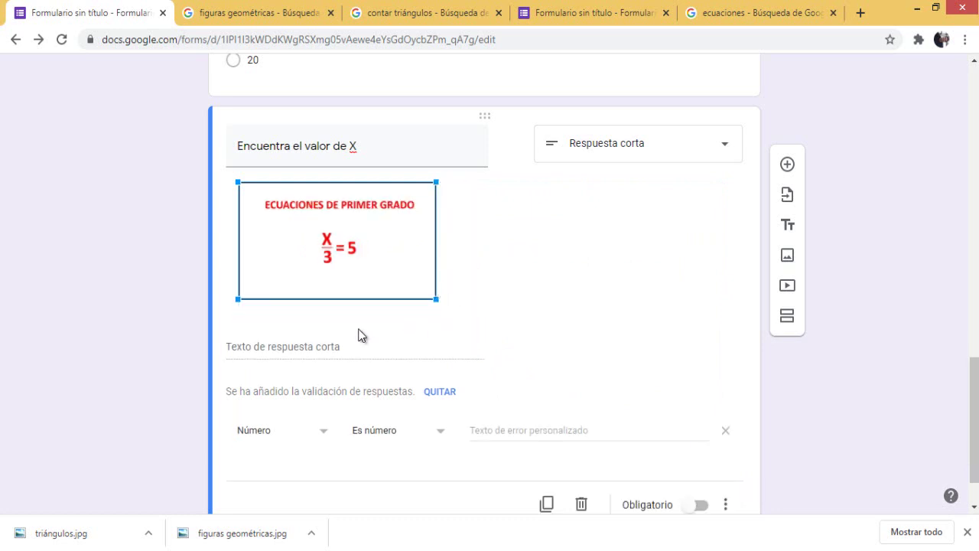
{"action": "left_click", "coordinate": [288, 349]}
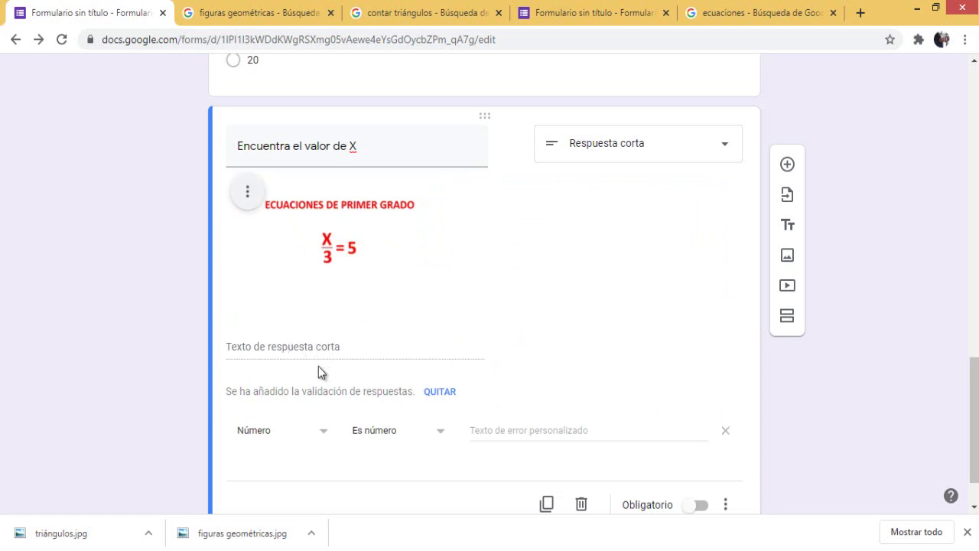
Change the equation question to "Varias opciones" and enter the answer options 10, 8 and 15
{"action": "left_click", "coordinate": [721, 149]}
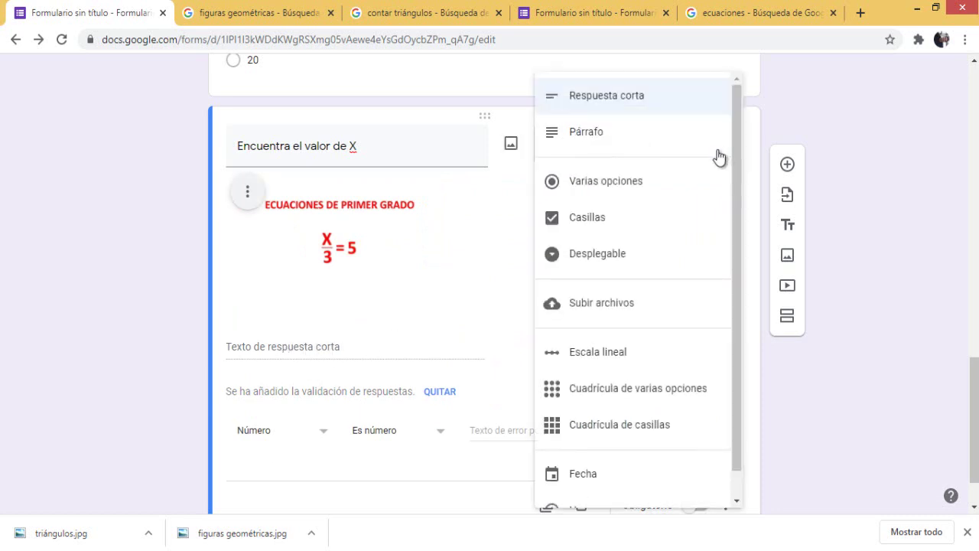
{"action": "left_click", "coordinate": [625, 184]}
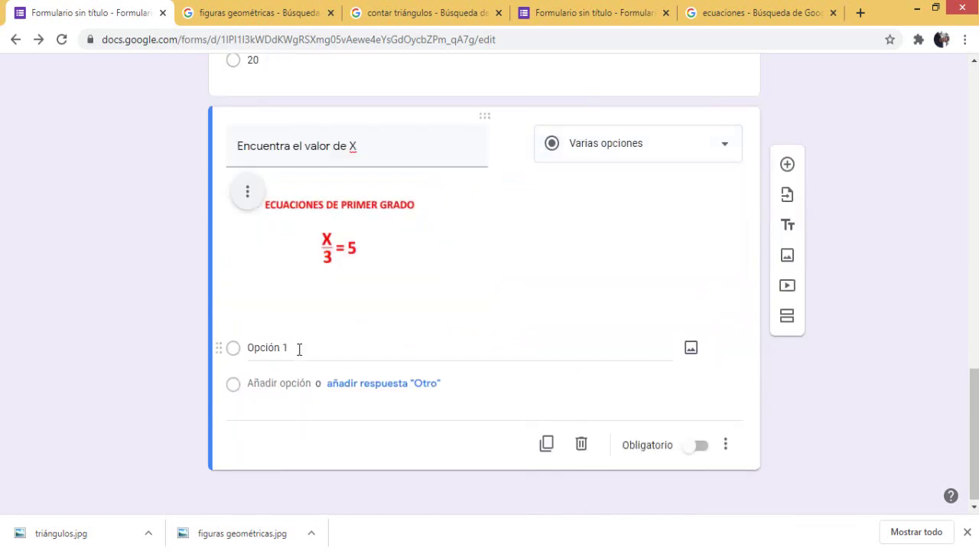
{"action": "left_click", "coordinate": [299, 348]}
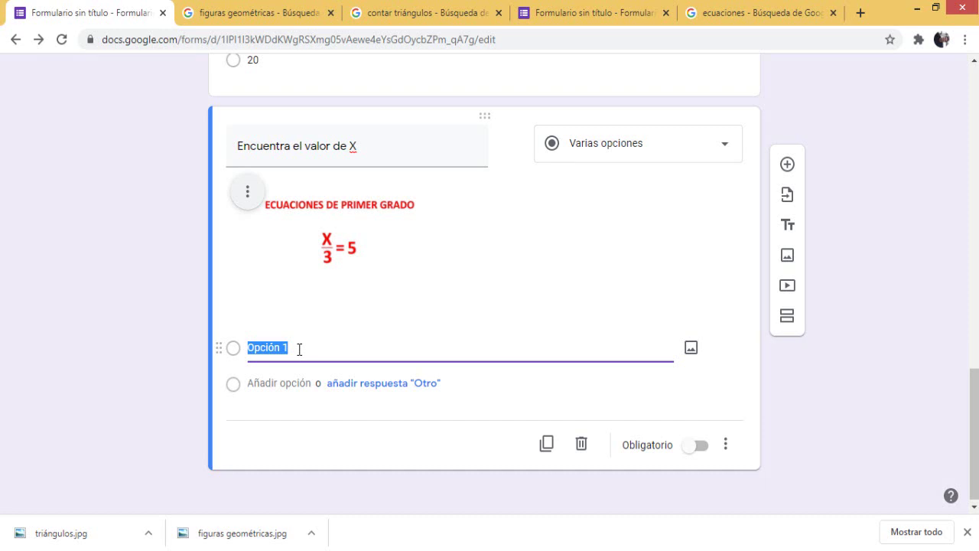
{"action": "type", "text": "10"}
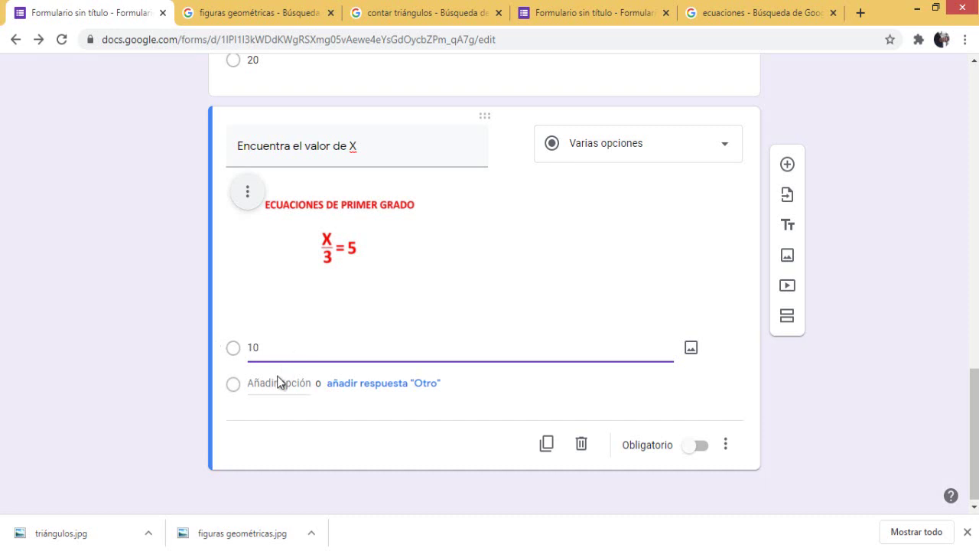
{"action": "left_click", "coordinate": [285, 383]}
{"action": "type", "text": "8"}
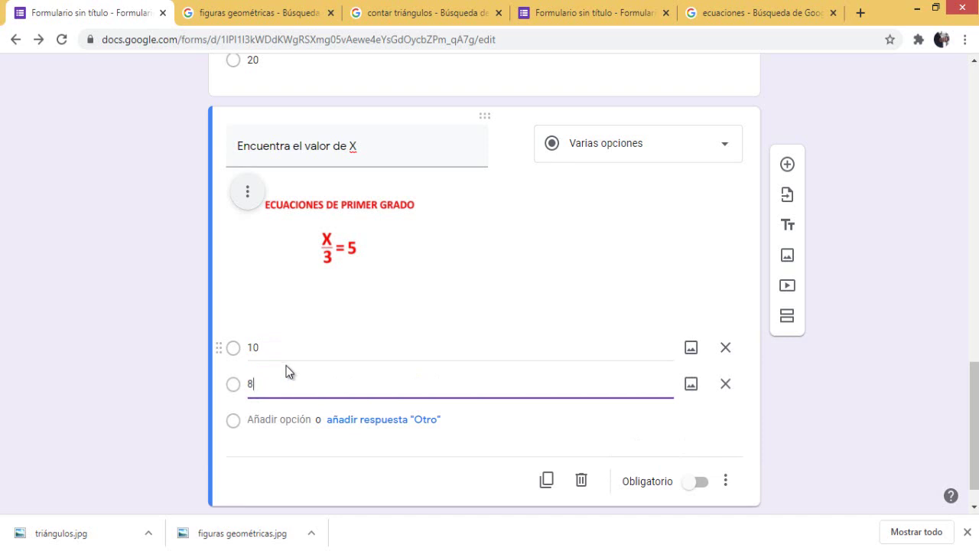
{"action": "left_click", "coordinate": [262, 420]}
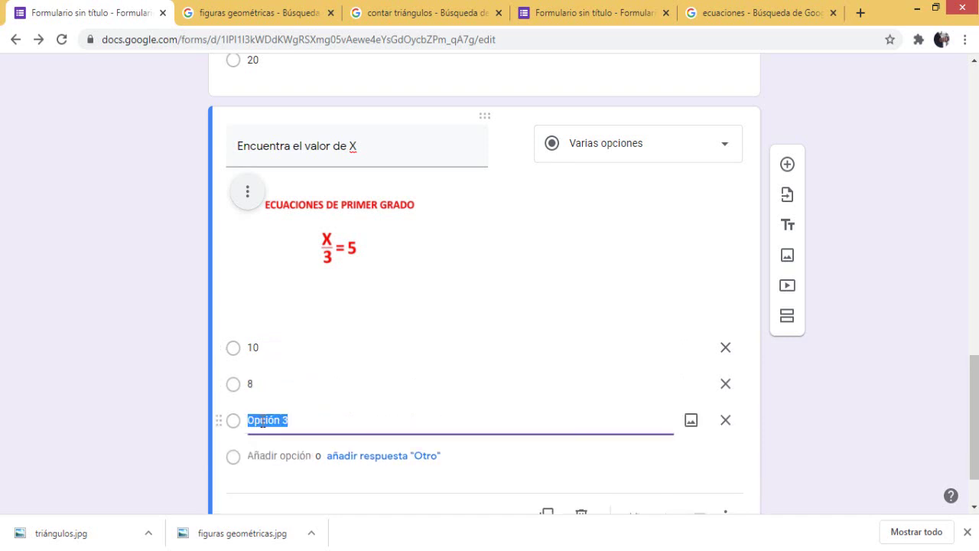
{"action": "type", "text": "15"}
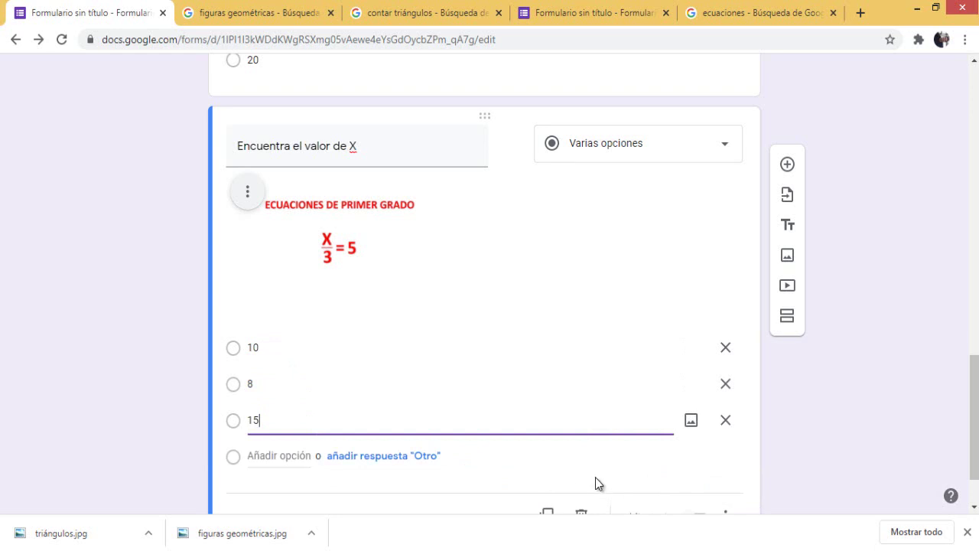
{"action": "left_click", "coordinate": [760, 455]}
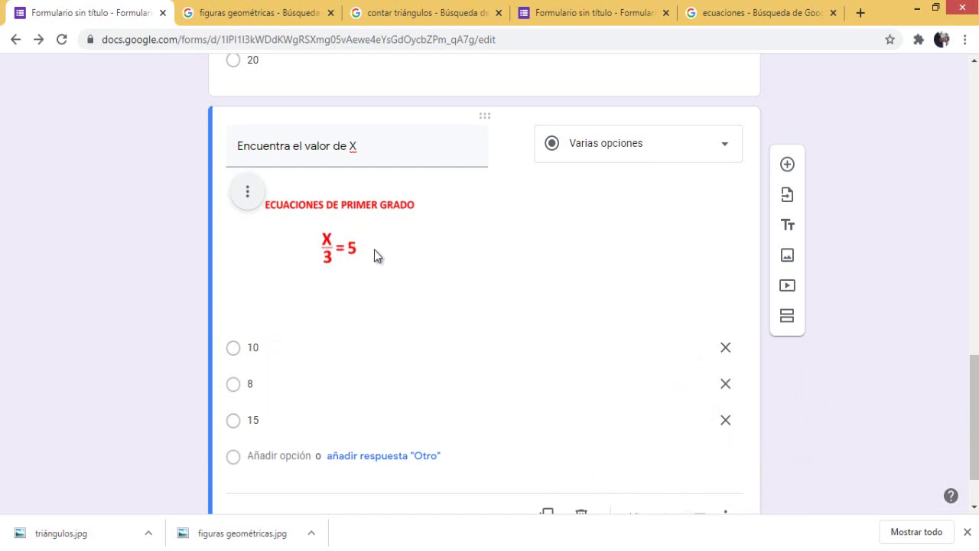
{"action": "left_click", "coordinate": [247, 195]}
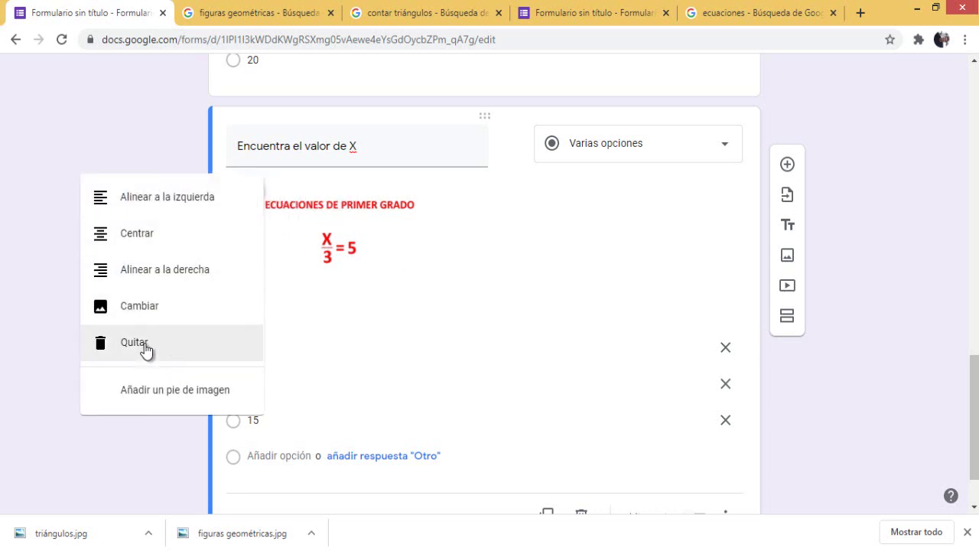
{"action": "left_click", "coordinate": [431, 260]}
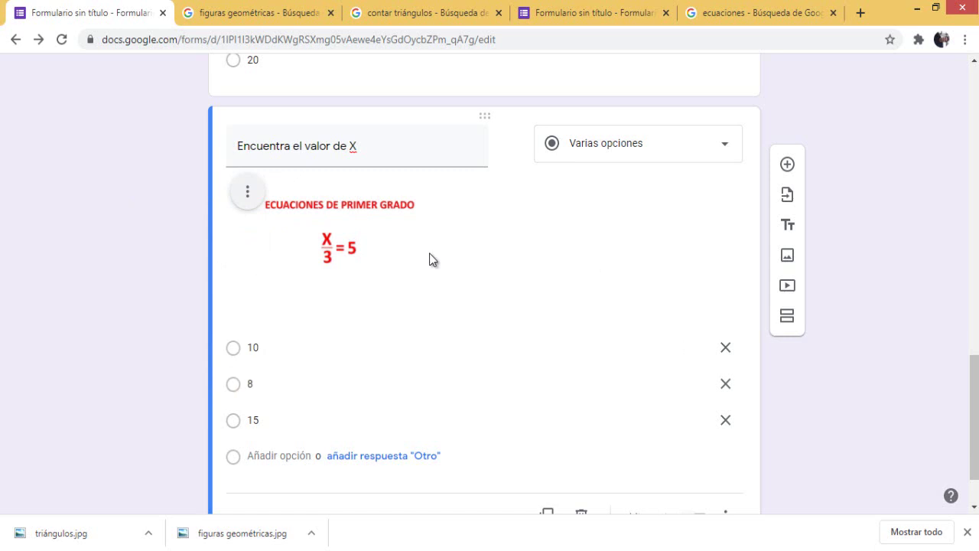
{"action": "left_click", "coordinate": [351, 254]}
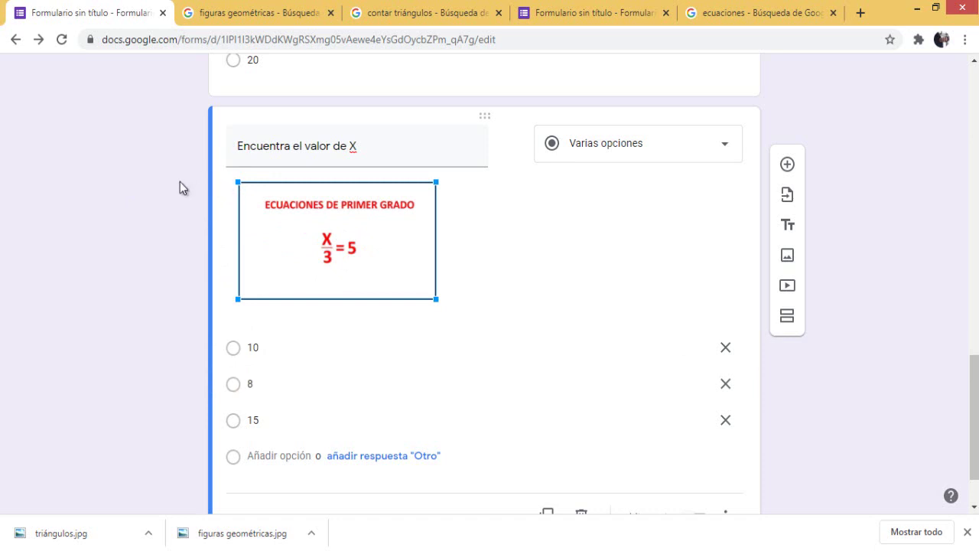
{"action": "left_click", "coordinate": [558, 263]}
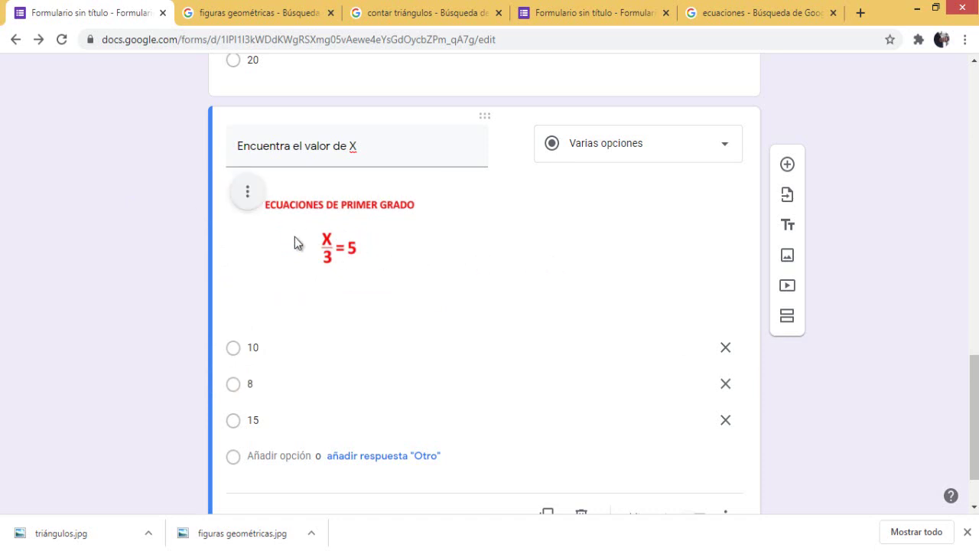
{"action": "left_click", "coordinate": [243, 201]}
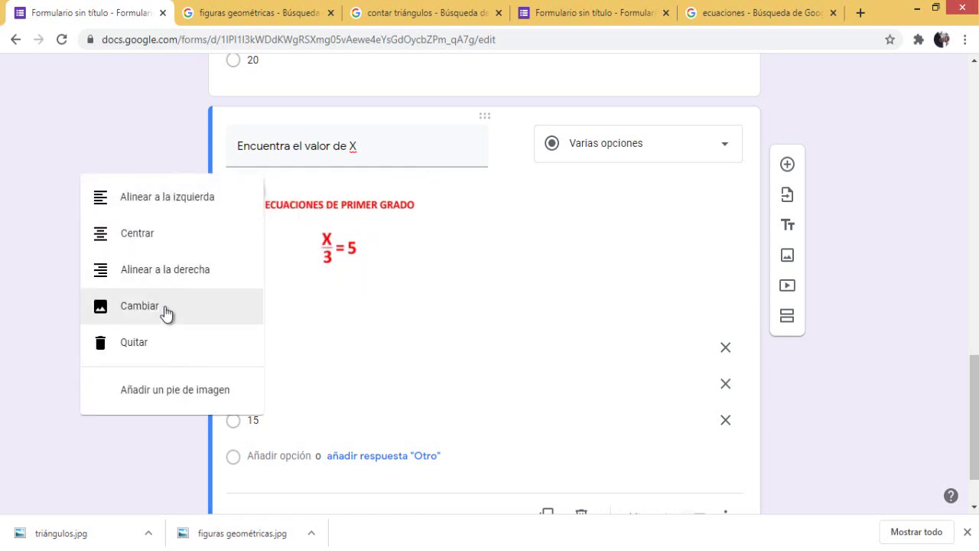
{"action": "left_click", "coordinate": [641, 220]}
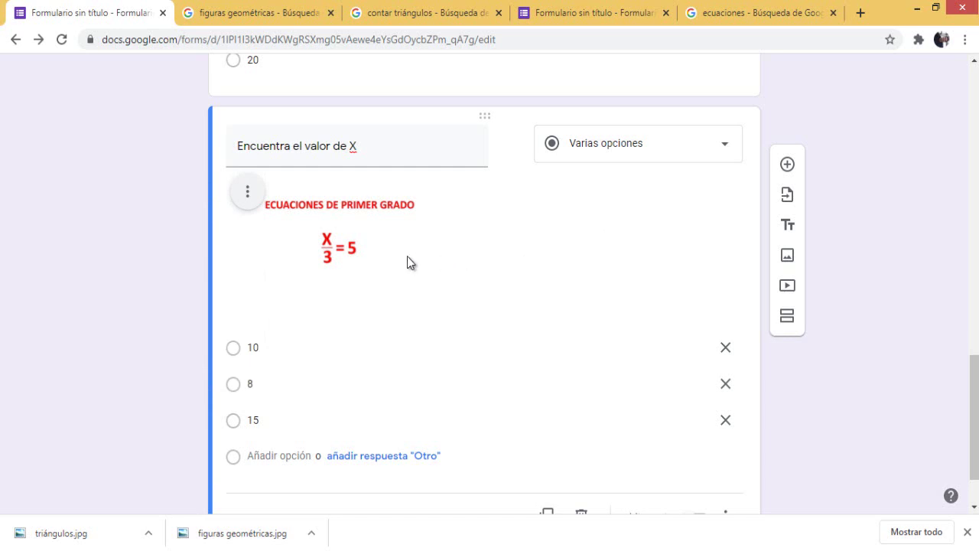
Start adding a video below the equation question and choose to insert it by YouTube URL
{"action": "scroll", "coordinate": [407, 262], "scroll_direction": "down", "scroll_amount": 1}
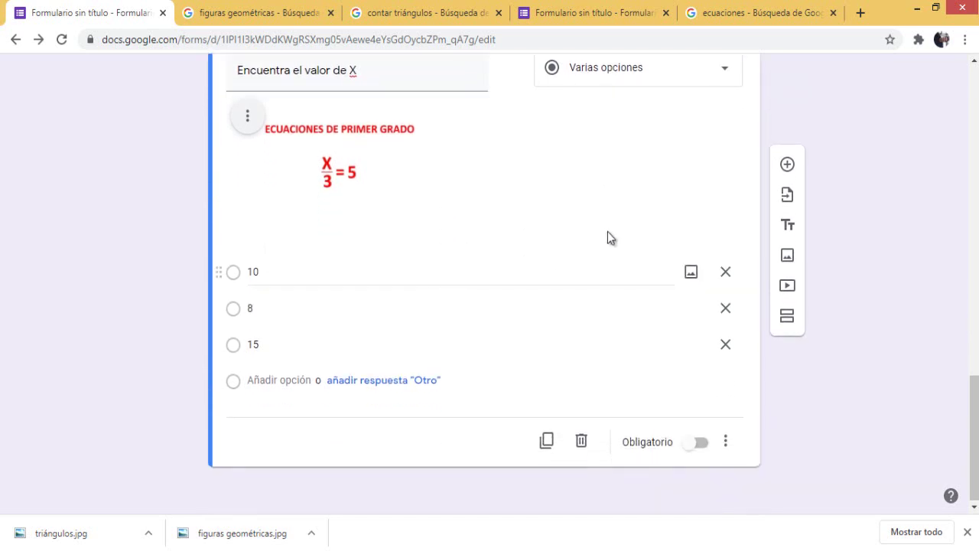
{"action": "left_click", "coordinate": [788, 289]}
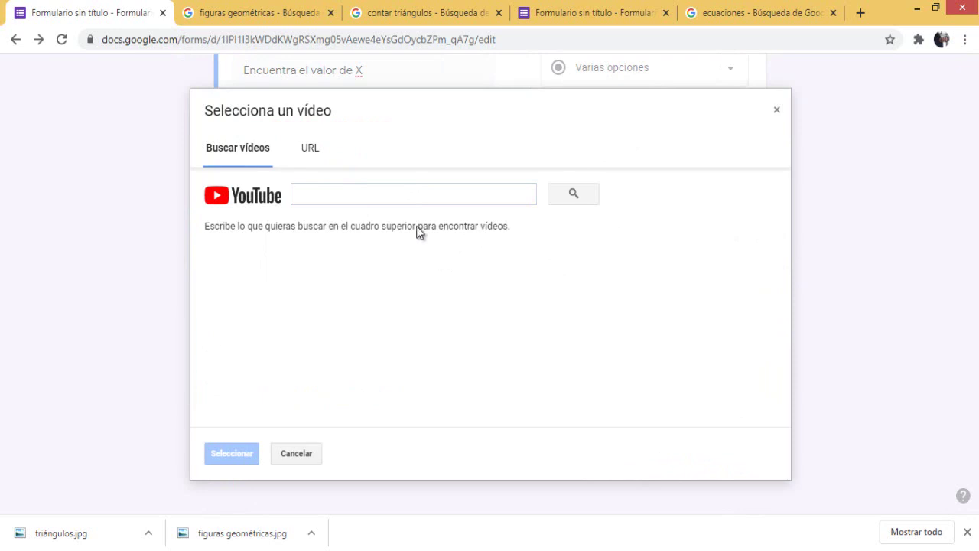
{"action": "left_click", "coordinate": [312, 151]}
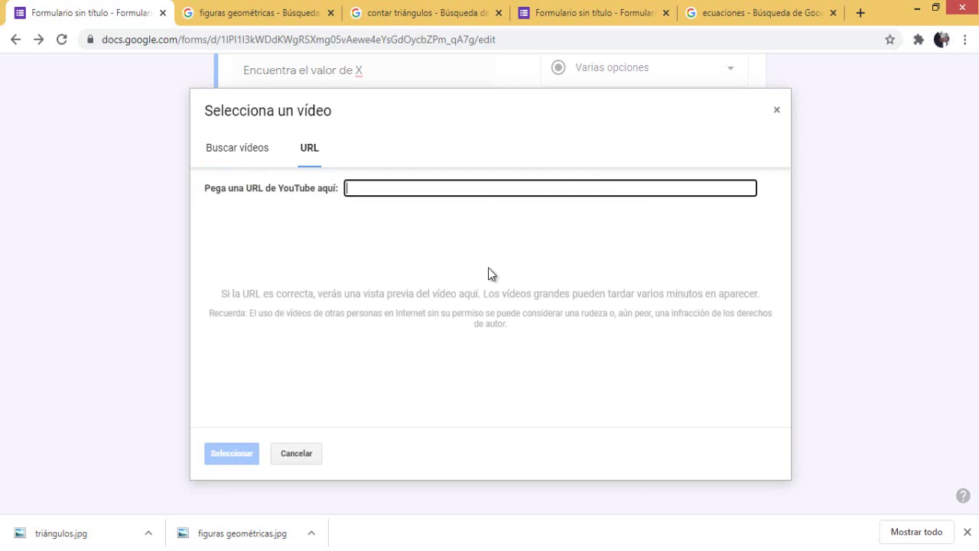
Open YouTube in a new browser tab, pause the PAINT video from the channel's own uploads and copy its web address
{"action": "left_click", "coordinate": [861, 13]}
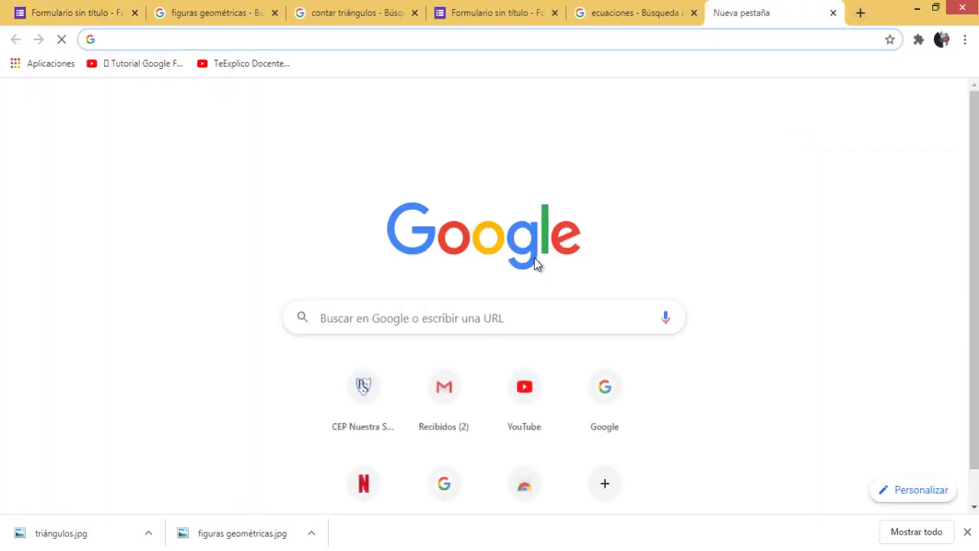
{"action": "left_click", "coordinate": [524, 394]}
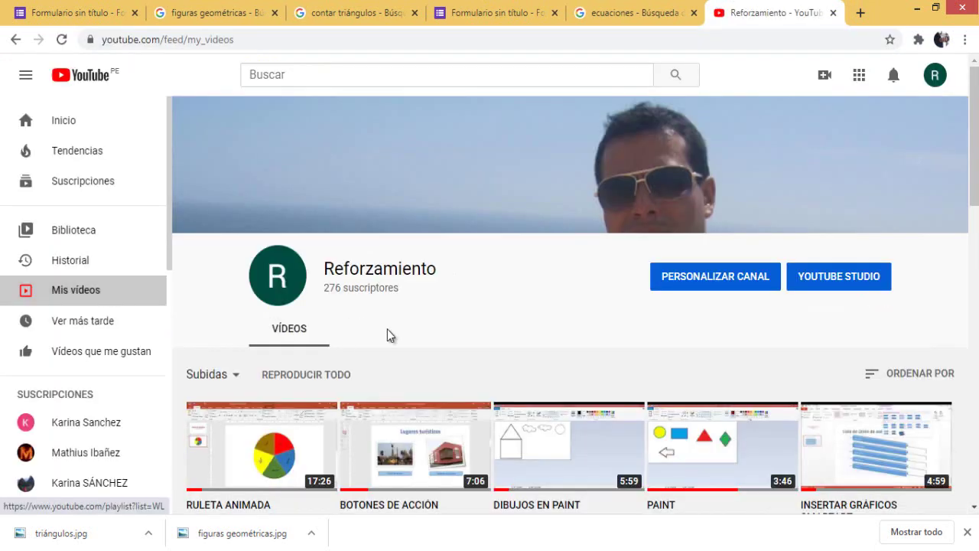
{"action": "scroll", "coordinate": [484, 368], "scroll_direction": "down", "scroll_amount": 3}
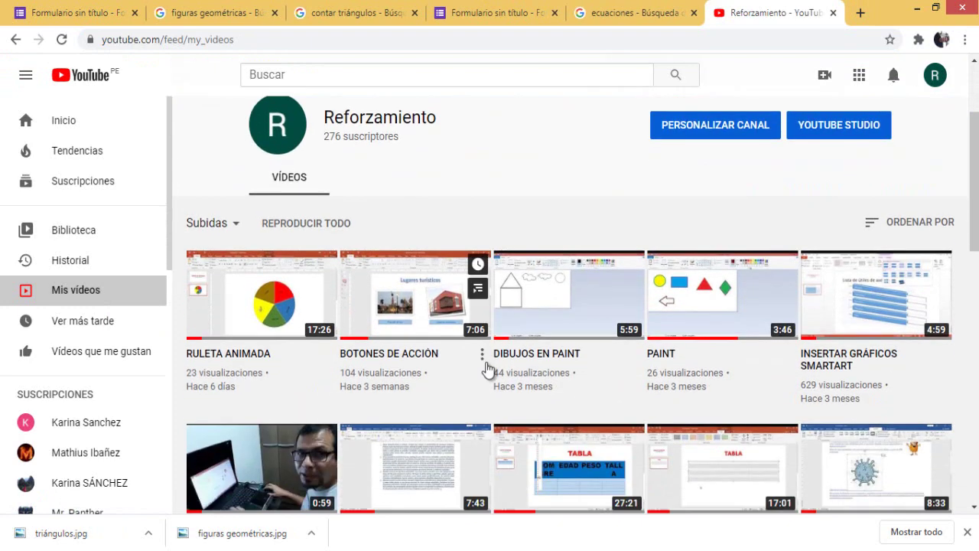
{"action": "left_click", "coordinate": [727, 310]}
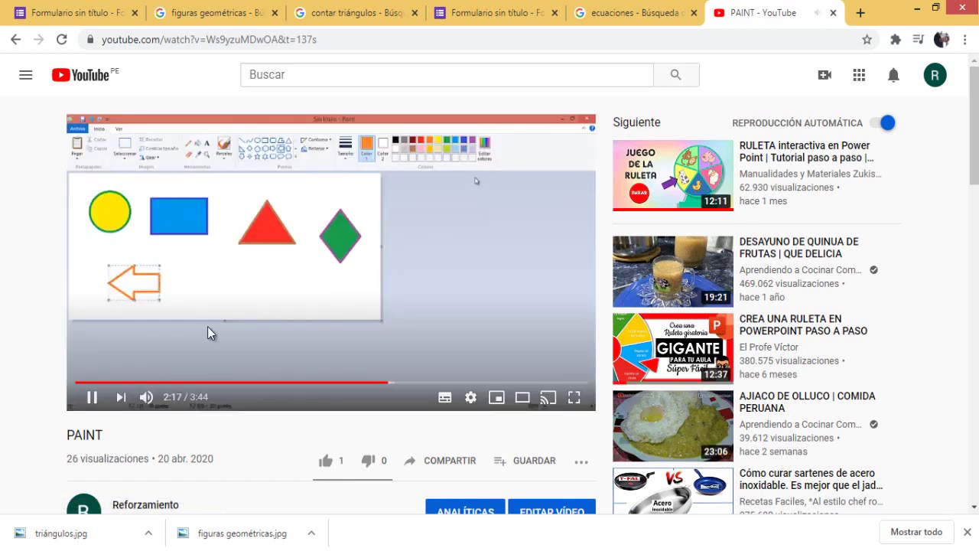
{"action": "left_click", "coordinate": [210, 320]}
{"action": "left_click", "coordinate": [343, 38]}
{"action": "key", "text": "ctrl+c"}
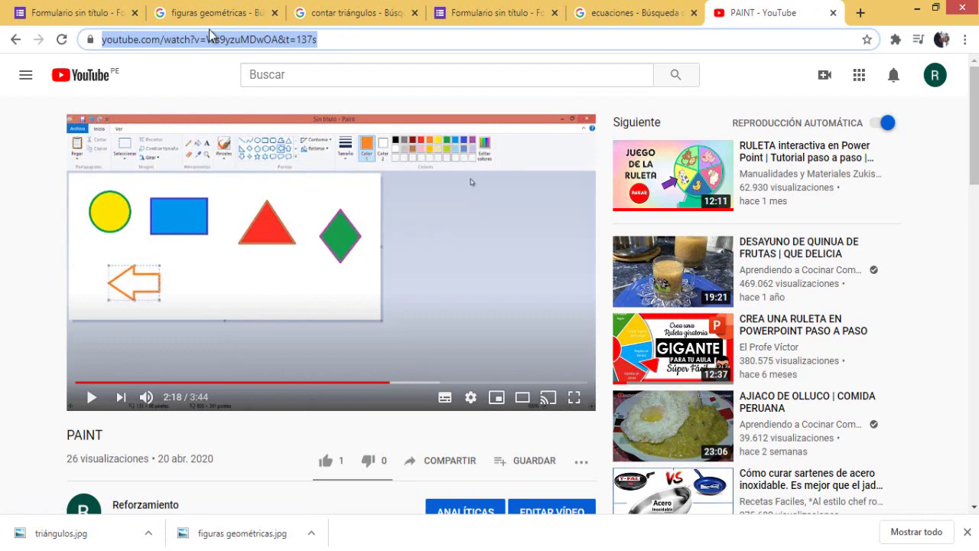
Return to the form and insert the PAINT video using the copied YouTube address
{"action": "left_click", "coordinate": [70, 12]}
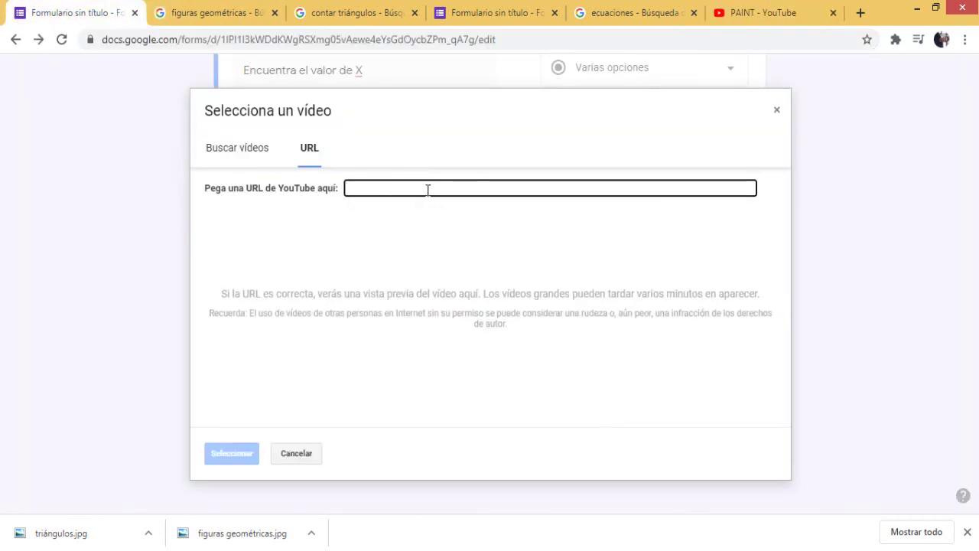
{"action": "key", "text": "ctrl+v"}
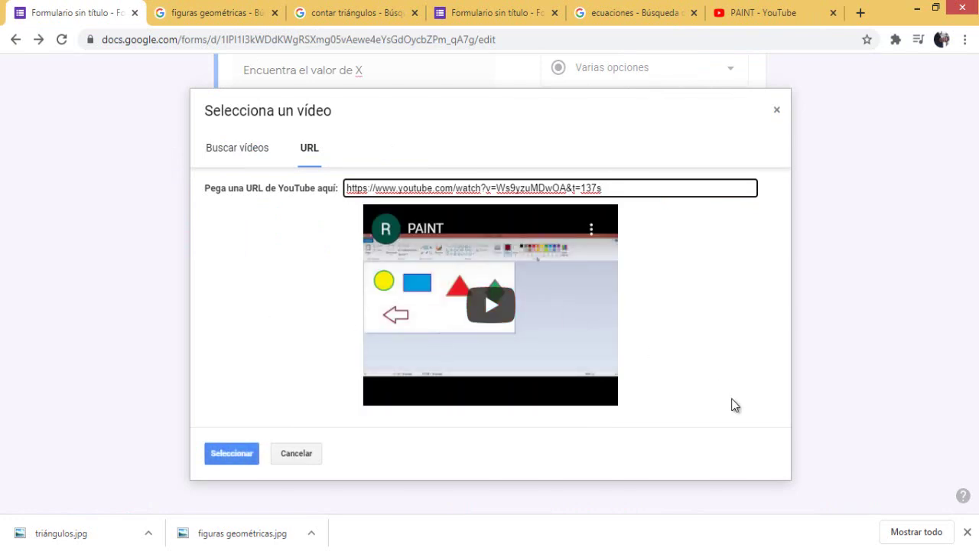
{"action": "left_click", "coordinate": [226, 457]}
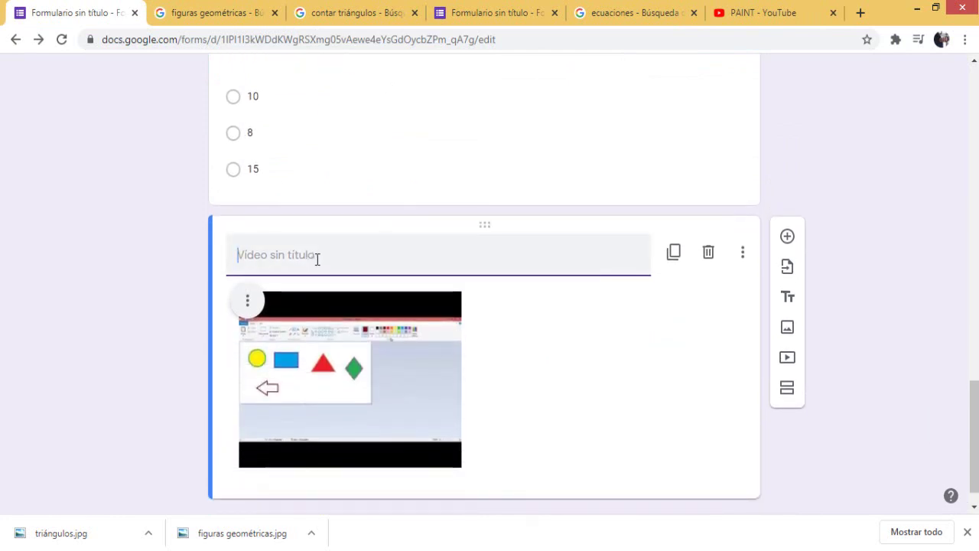
Title the embedded PAINT video "Observa el video y responde."
{"action": "type", "text": "Observ"}
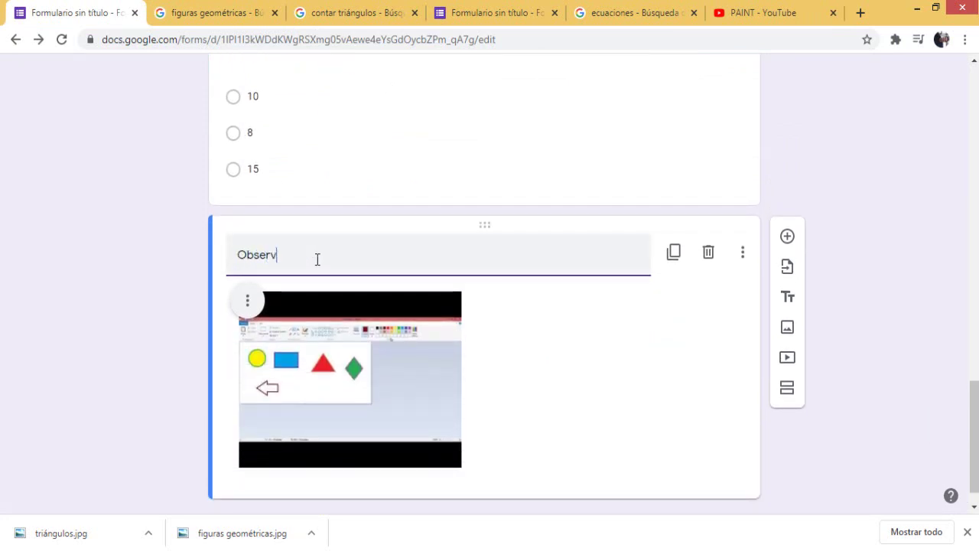
{"action": "type", "text": "a el video y respon"}
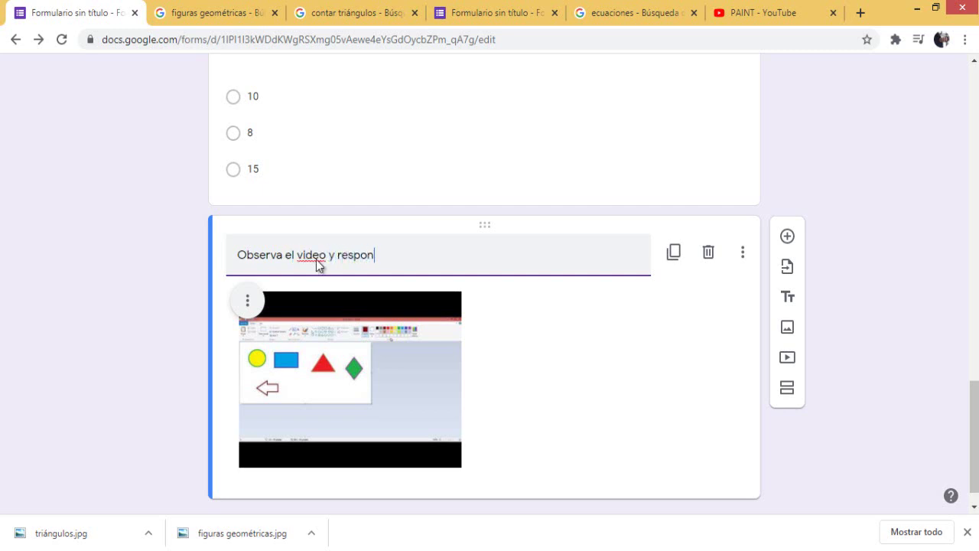
{"action": "type", "text": "de."}
Add a new question below the video with the text "¿Cuantas figuras geométricas pudiste observar?"
{"action": "scroll", "coordinate": [474, 344], "scroll_direction": "up", "scroll_amount": 6}
{"action": "scroll", "coordinate": [474, 346], "scroll_direction": "up", "scroll_amount": 12}
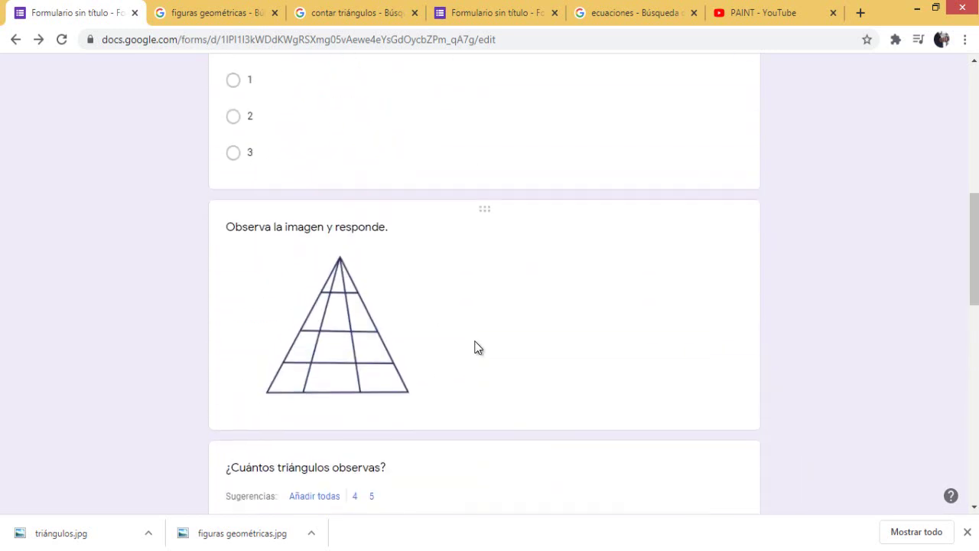
{"action": "scroll", "coordinate": [474, 347], "scroll_direction": "down", "scroll_amount": 6}
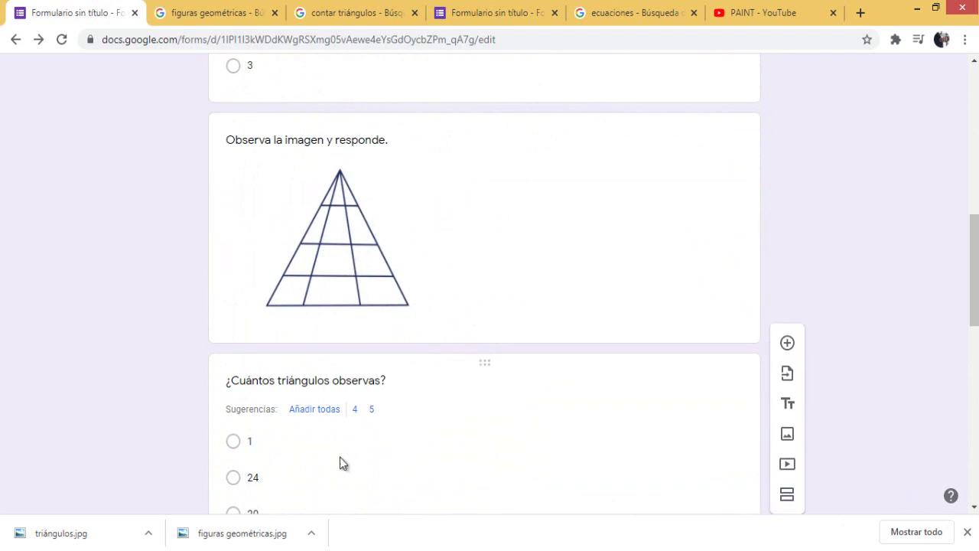
{"action": "scroll", "coordinate": [327, 408], "scroll_direction": "down", "scroll_amount": 6}
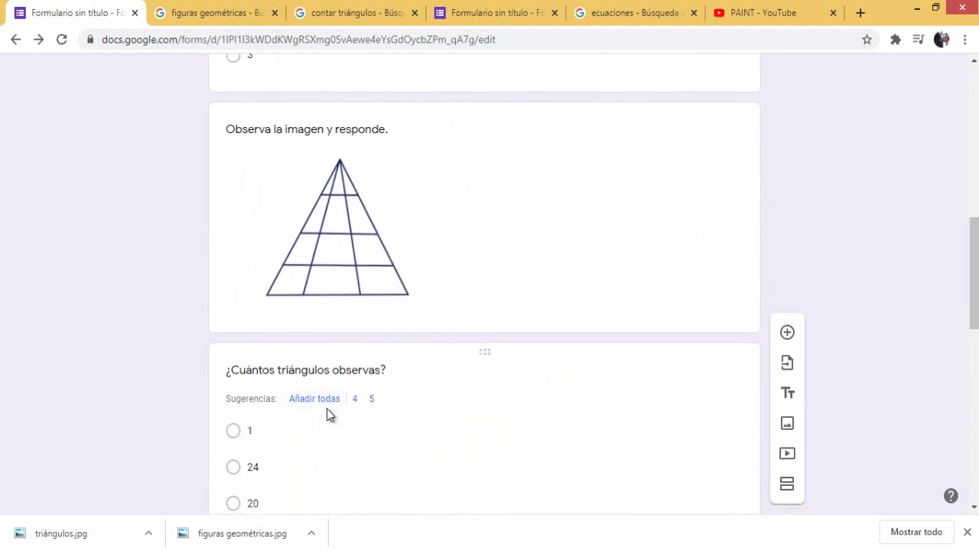
{"action": "scroll", "coordinate": [374, 397], "scroll_direction": "down", "scroll_amount": 3}
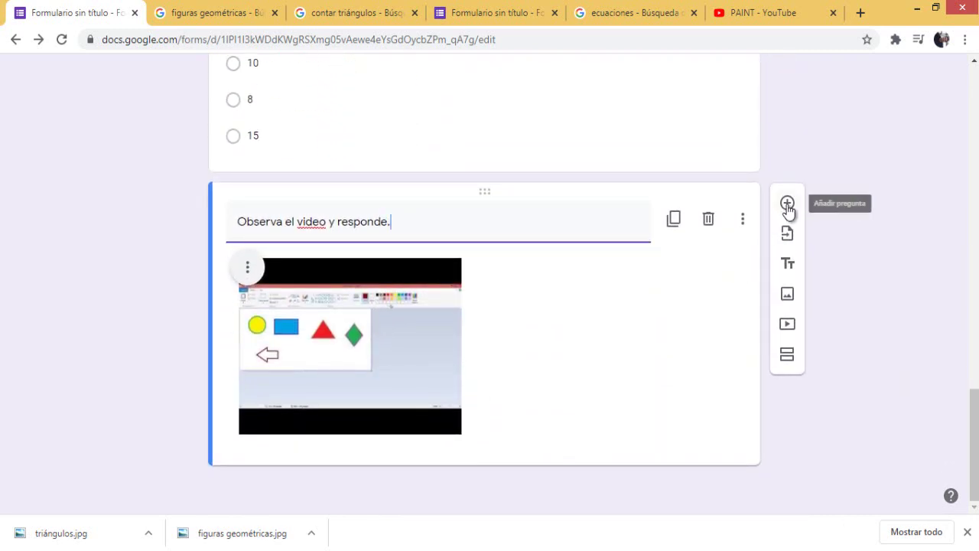
{"action": "left_click", "coordinate": [785, 208]}
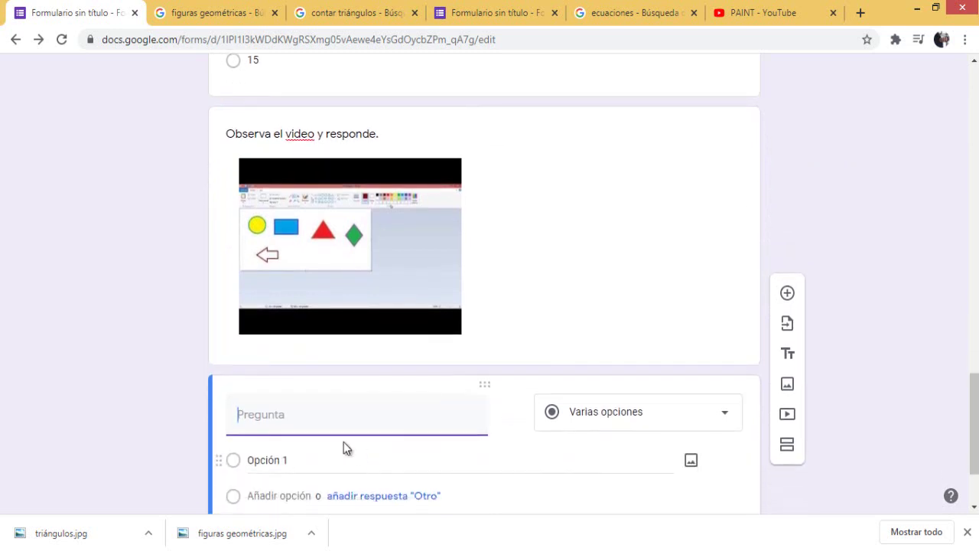
{"action": "type", "text": "¿Cuantas figuras geométricas pudiste observar?"}
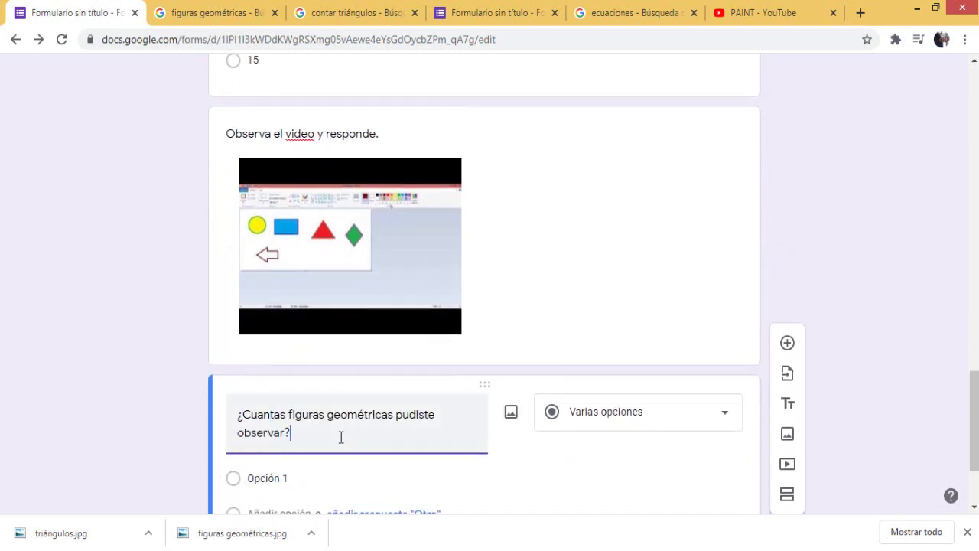
Enter 4, 5 and 6 as the answer options of the geometric figures question below the video
{"action": "scroll", "coordinate": [341, 436], "scroll_direction": "down", "scroll_amount": 2}
{"action": "left_click", "coordinate": [267, 345]}
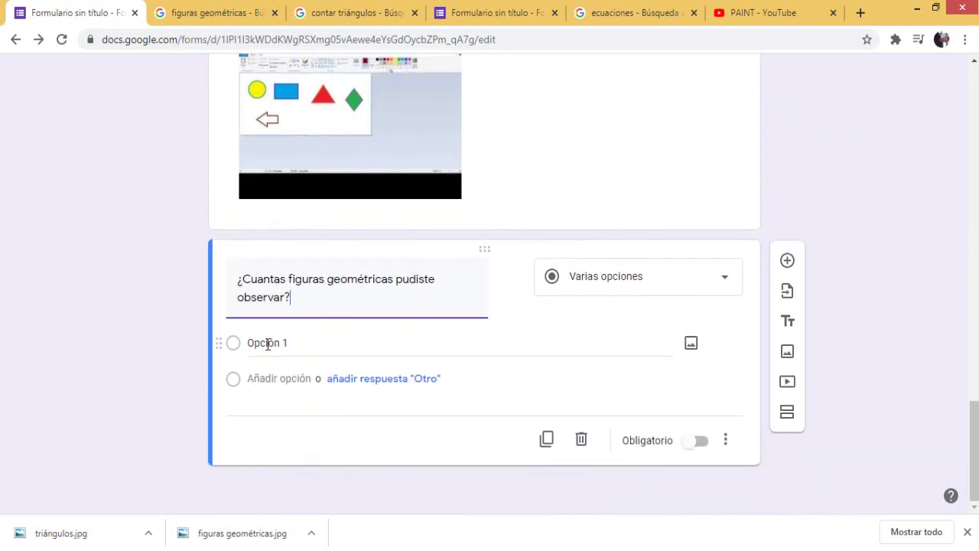
{"action": "type", "text": "4"}
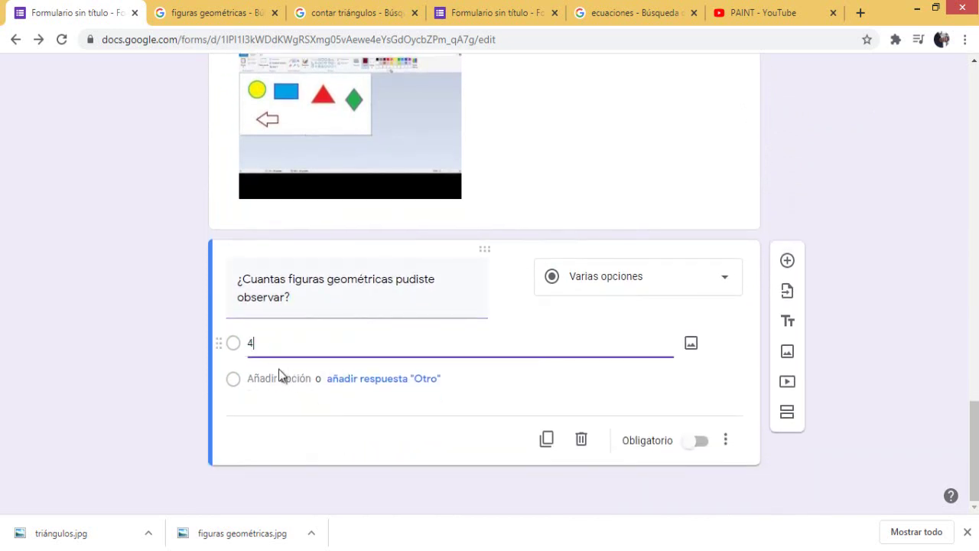
{"action": "left_click", "coordinate": [279, 377]}
{"action": "type", "text": "5"}
{"action": "key", "text": "Return"}
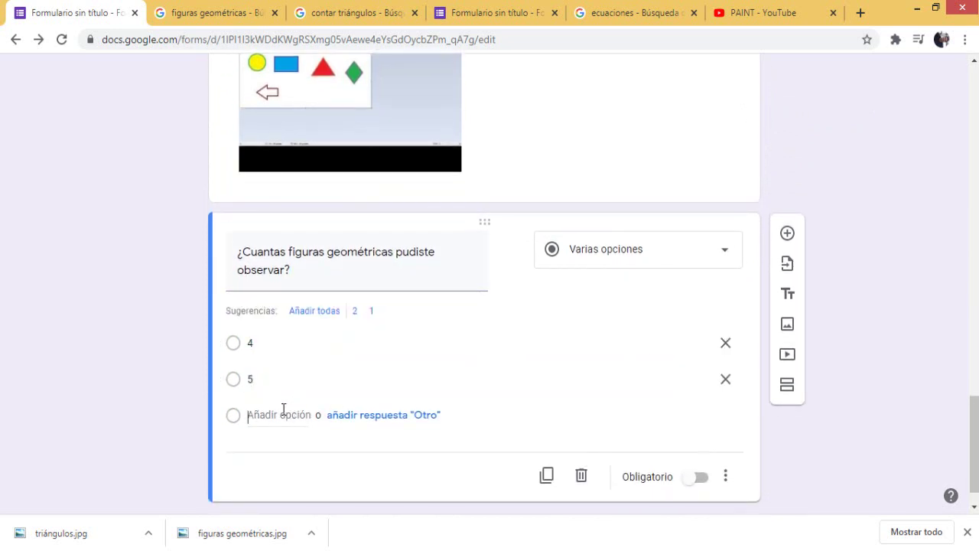
{"action": "type", "text": "6"}
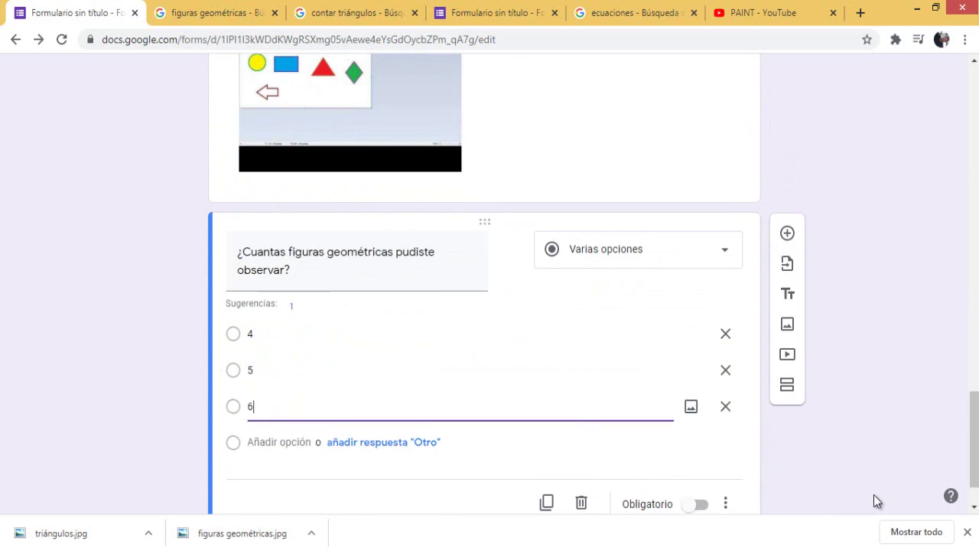
{"action": "left_click", "coordinate": [865, 455]}
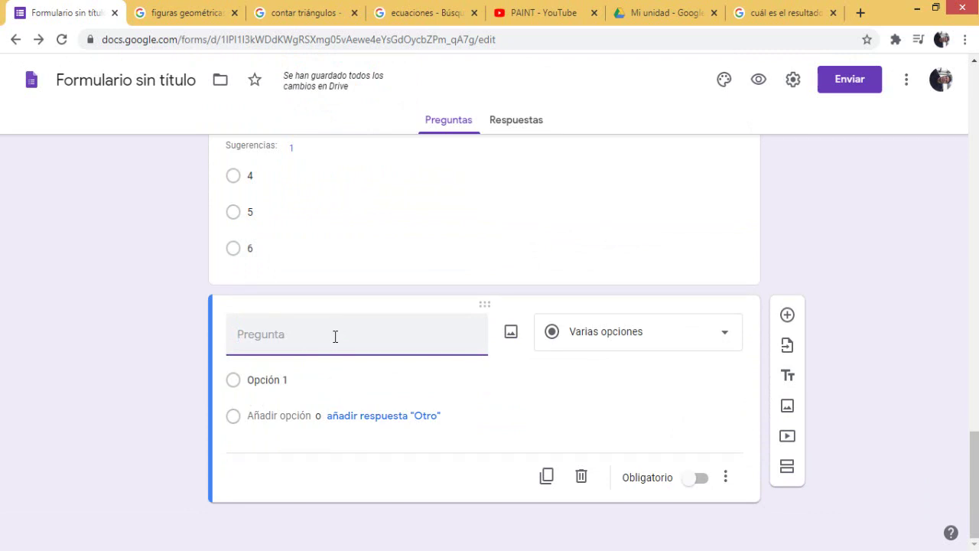
Enter "Tómale una foto a tu ejercicio final y envíalo para la revisión." as the text of the new last question
{"action": "type", "text": "Tó"}
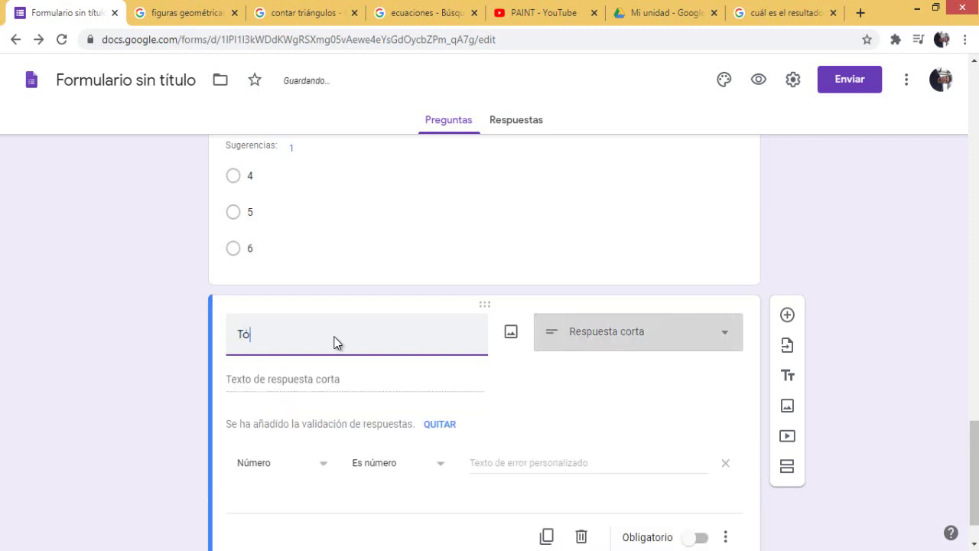
{"action": "type", "text": "male una foto "}
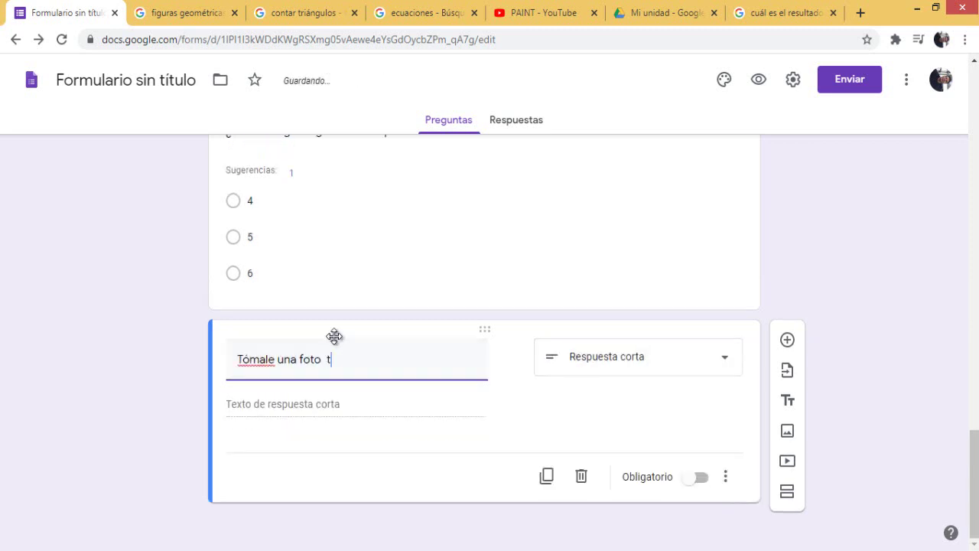
{"action": "type", "text": "a tu ejercicio final y en"}
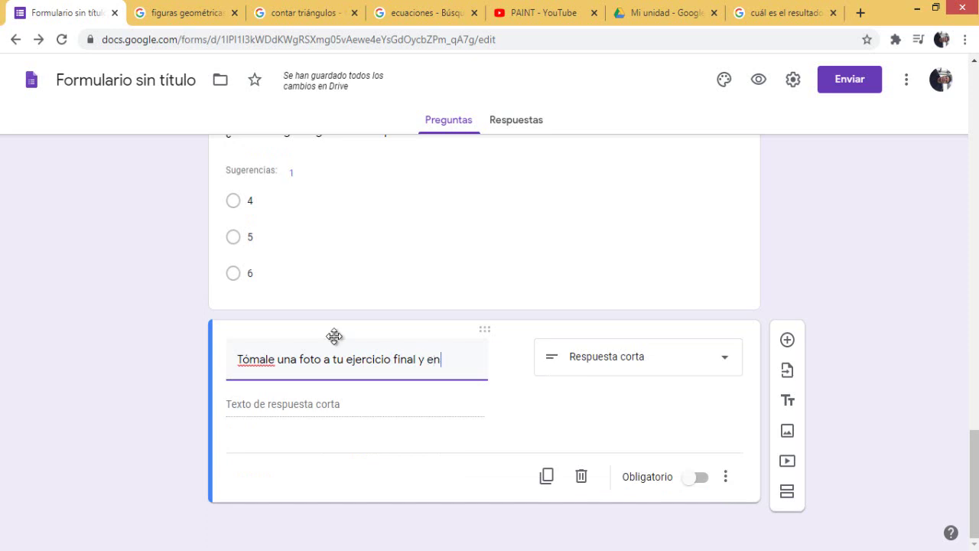
{"action": "type", "text": "vial"}
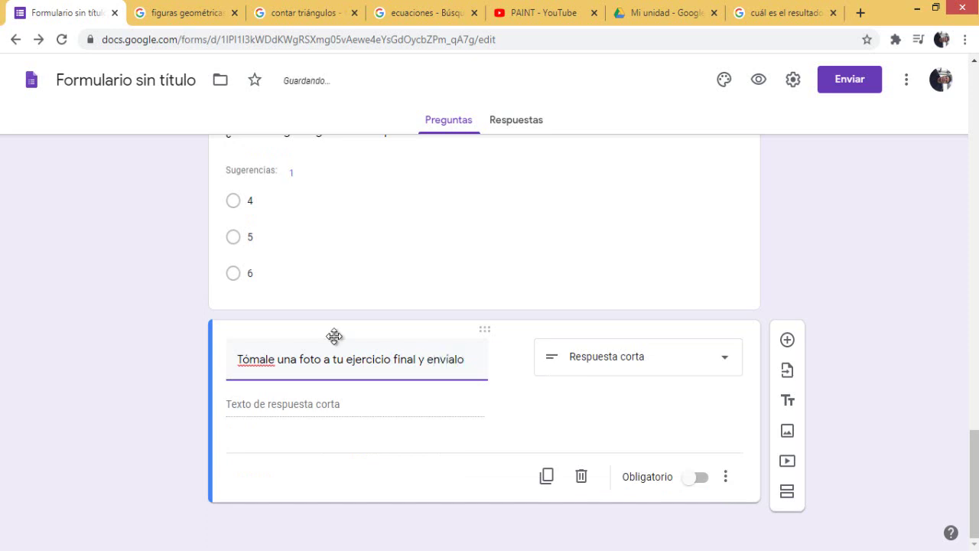
{"action": "type", "text": "o para"}
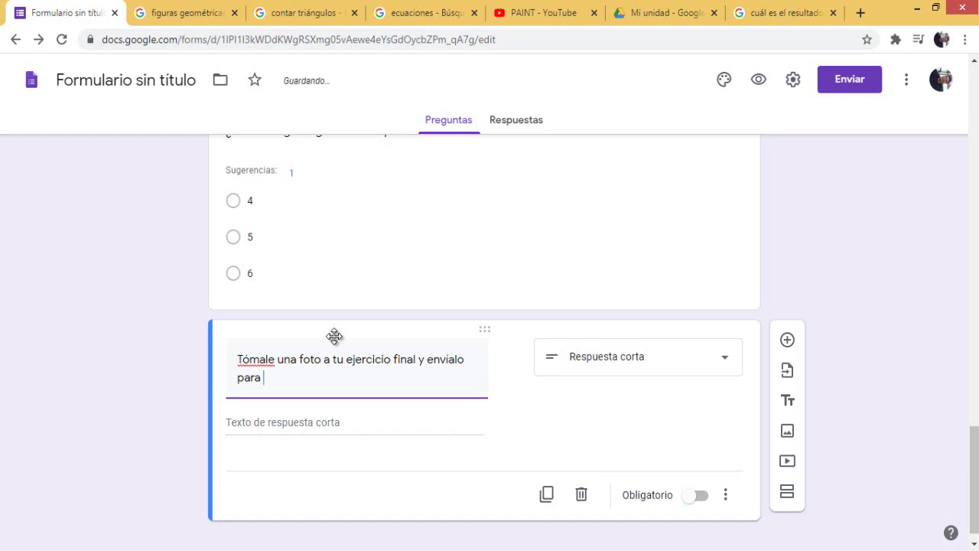
{"action": "type", "text": " la revisión."}
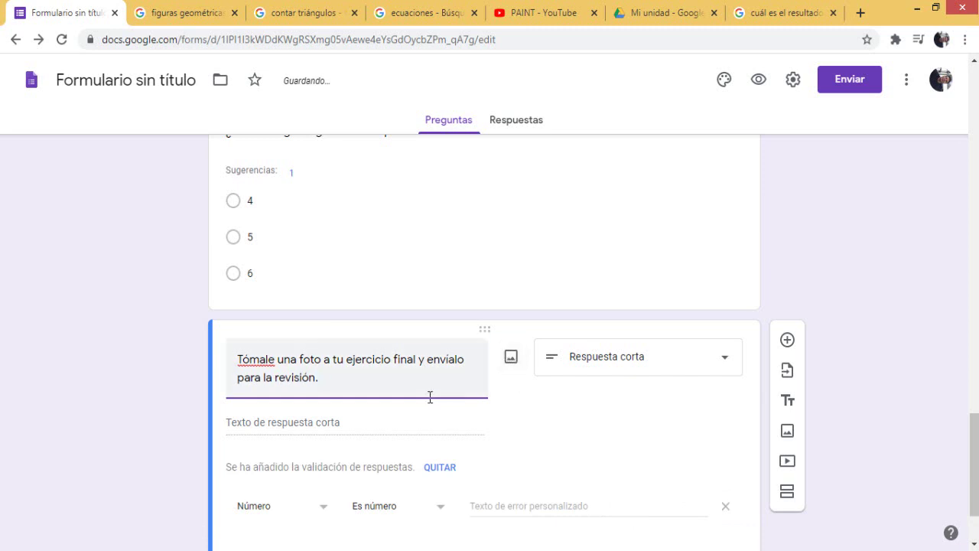
Change the photo question's type to "Subir archivos" and allow respondents to upload files to Drive
{"action": "left_click", "coordinate": [724, 367]}
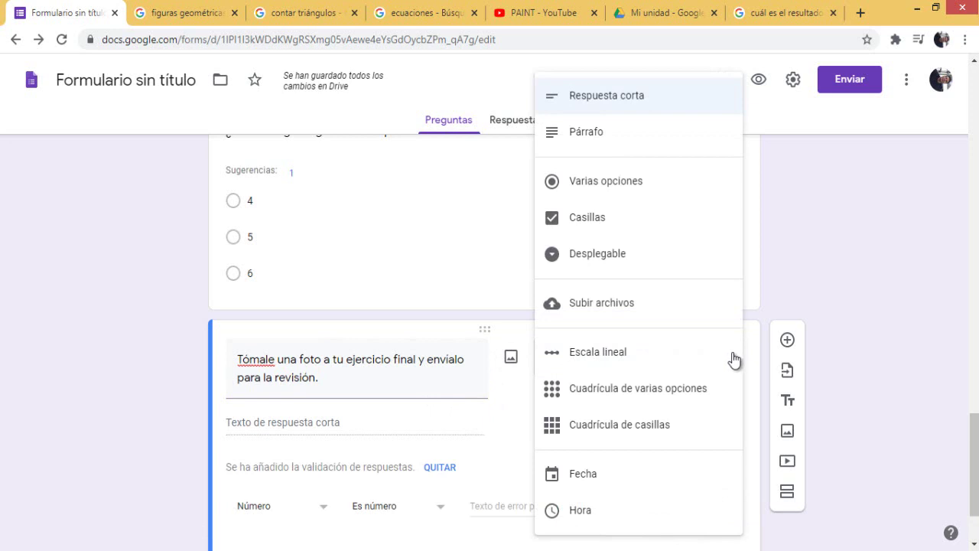
{"action": "left_click", "coordinate": [624, 307]}
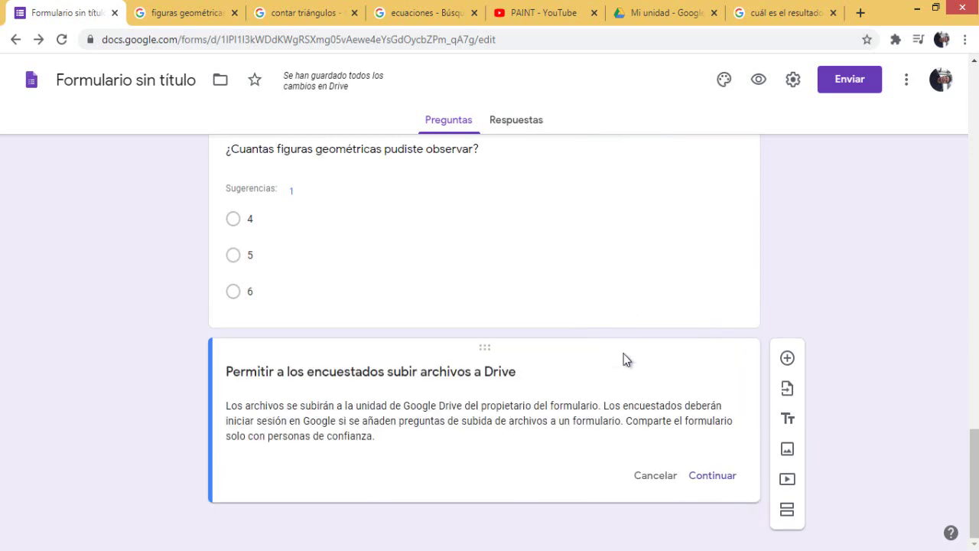
{"action": "left_click", "coordinate": [712, 475]}
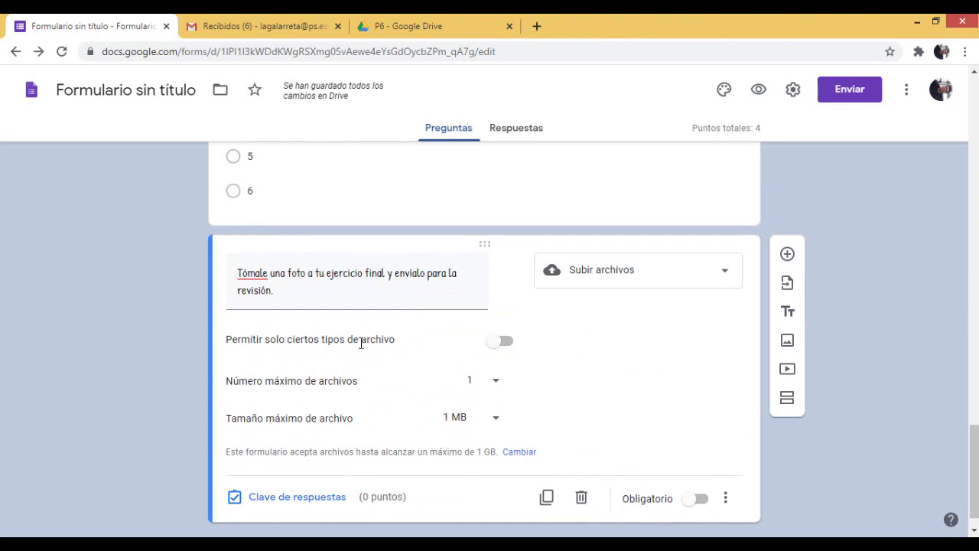
Restrict the question's uploads to the Imagen file type, with a maximum of 1 file and a maximum size of 10 MB
{"action": "left_click", "coordinate": [501, 342]}
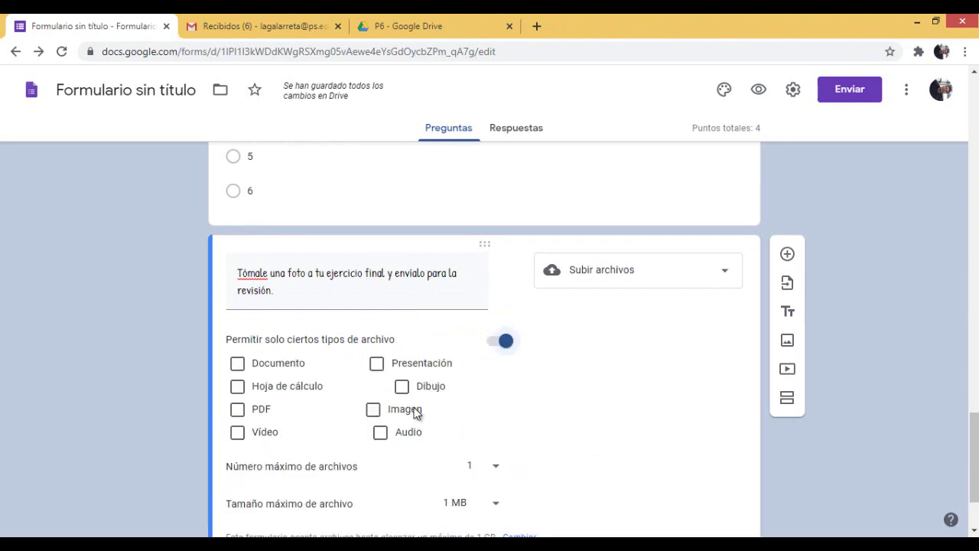
{"action": "left_click", "coordinate": [374, 410]}
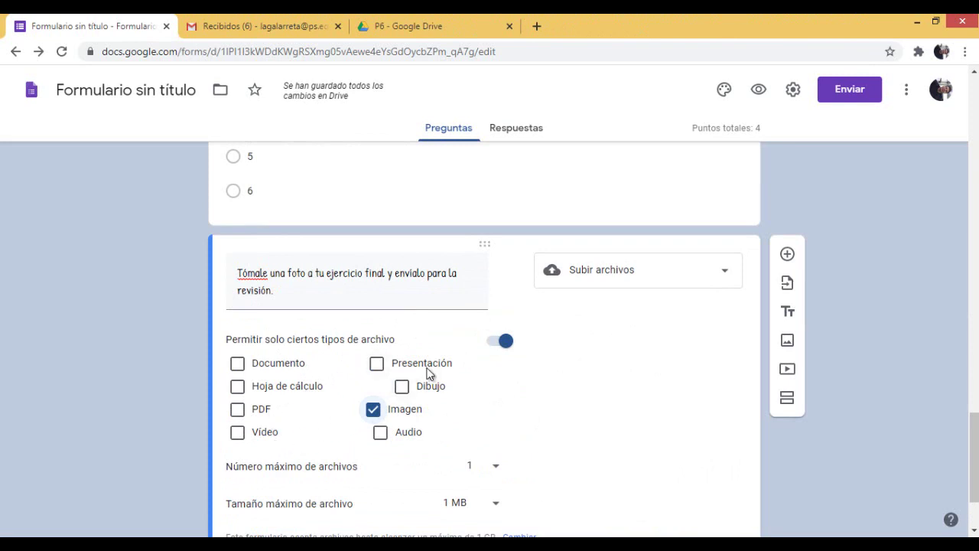
{"action": "scroll", "coordinate": [431, 441], "scroll_direction": "down", "scroll_amount": 3}
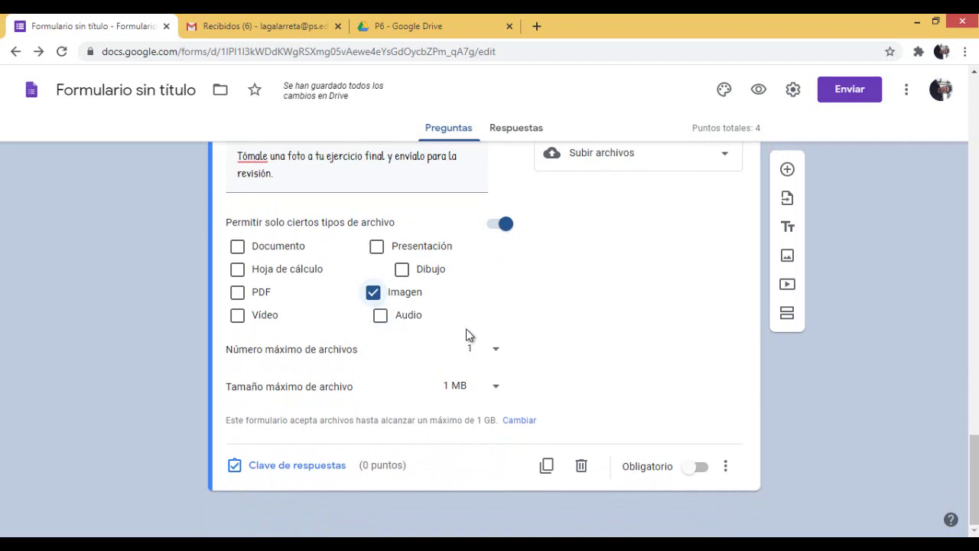
{"action": "left_click", "coordinate": [495, 353]}
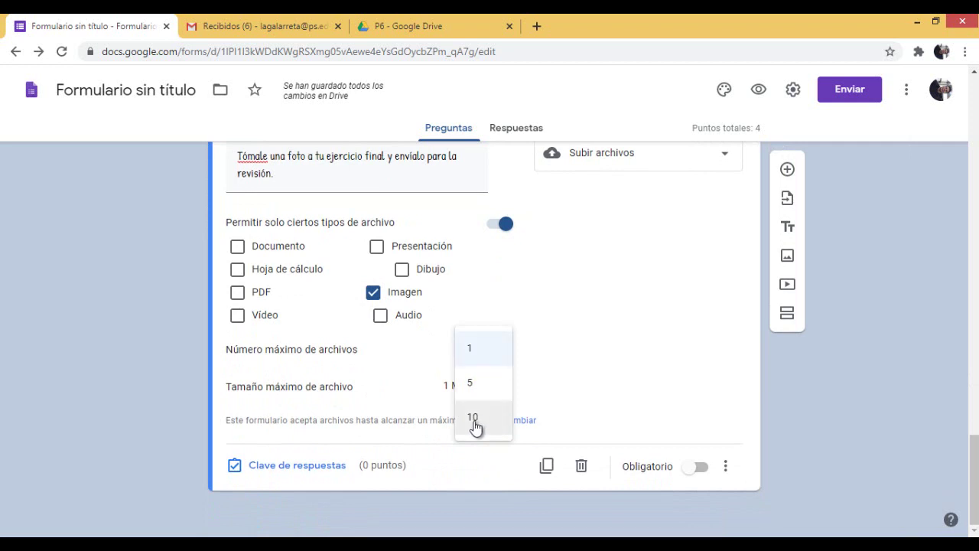
{"action": "left_click", "coordinate": [476, 350]}
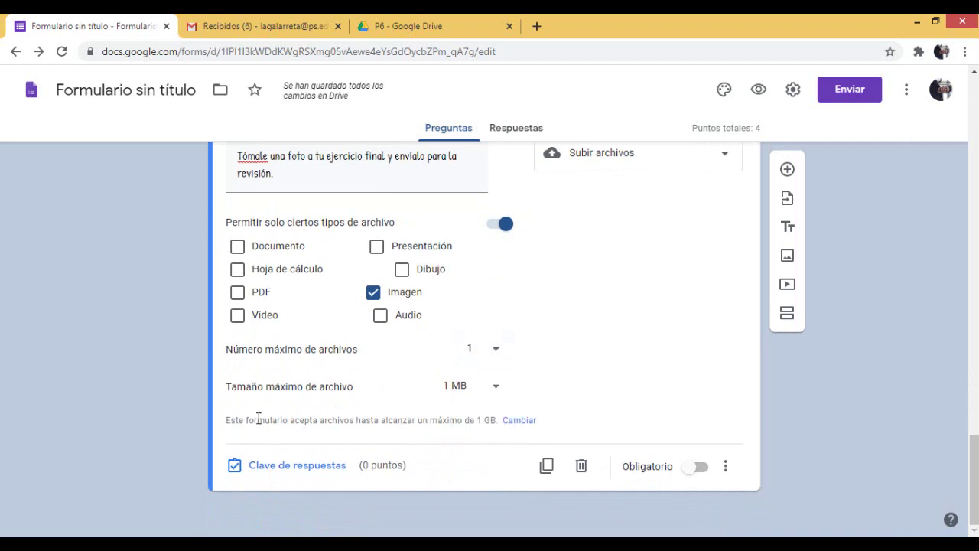
{"action": "left_click", "coordinate": [497, 392]}
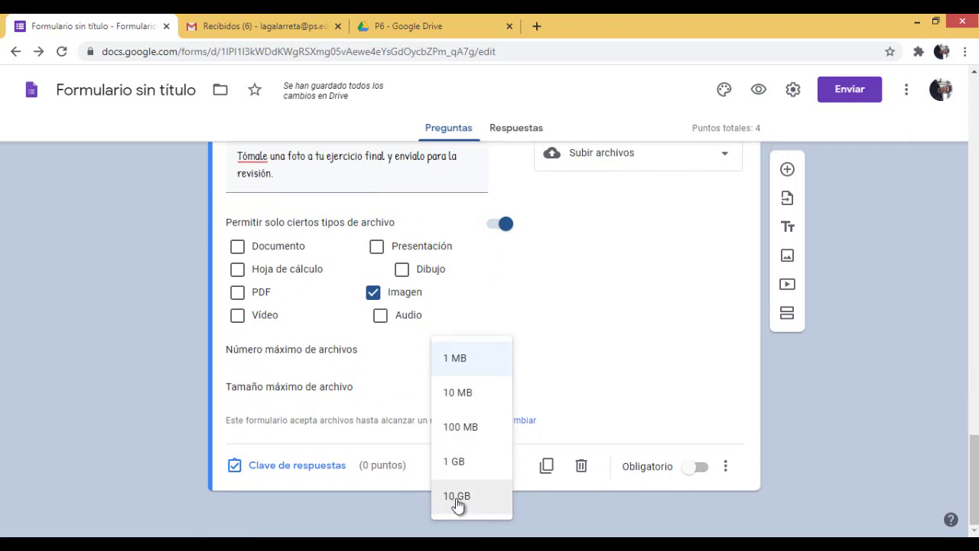
{"action": "left_click", "coordinate": [461, 399]}
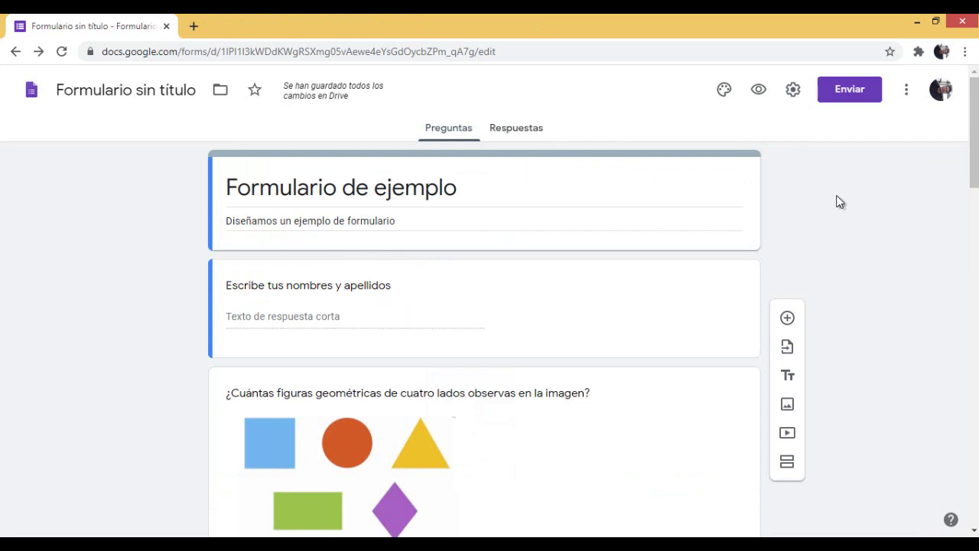
Open the form's theme options and examine the ready-made header images and the upload choice, leaving the header chooser without selecting an image
{"action": "left_click", "coordinate": [723, 90]}
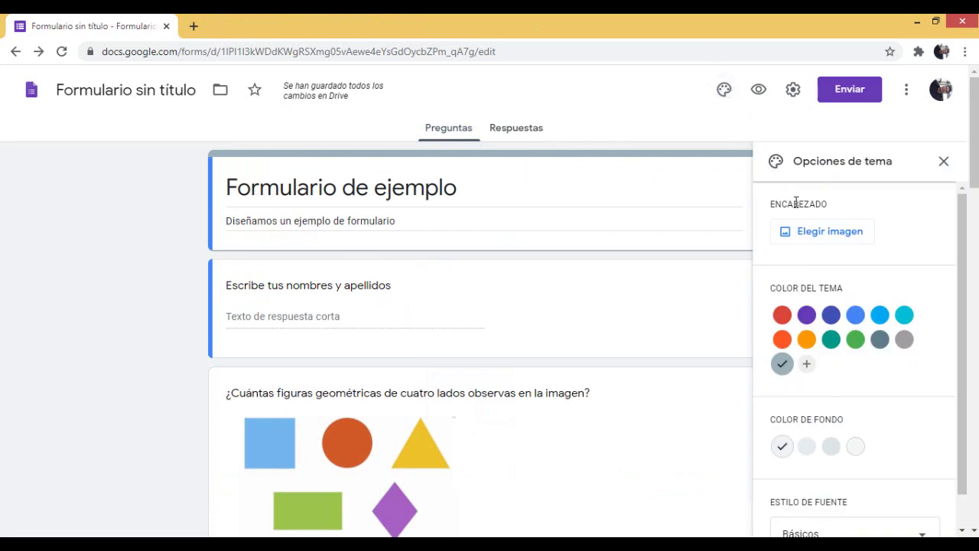
{"action": "left_click", "coordinate": [829, 231]}
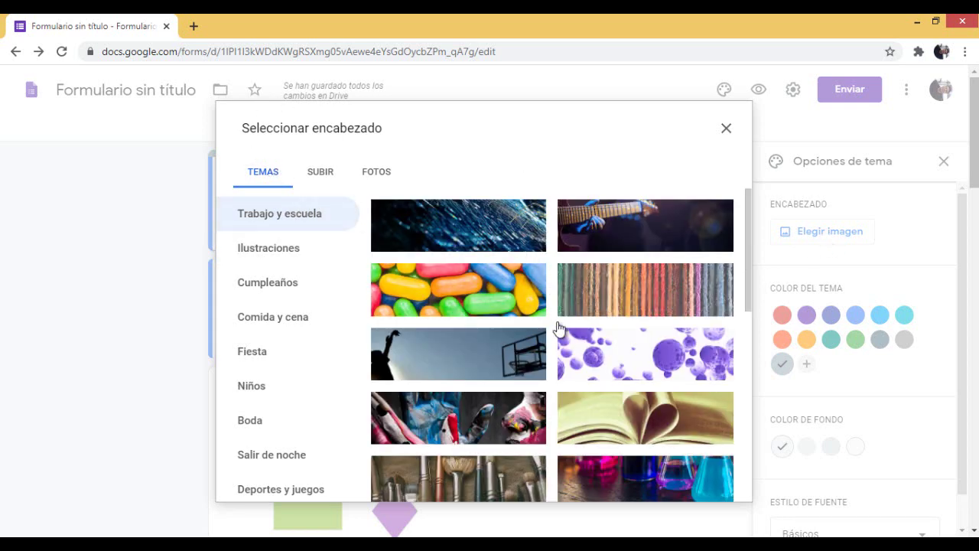
{"action": "scroll", "coordinate": [543, 322], "scroll_direction": "down", "scroll_amount": 2}
{"action": "scroll", "coordinate": [533, 315], "scroll_direction": "down", "scroll_amount": 10}
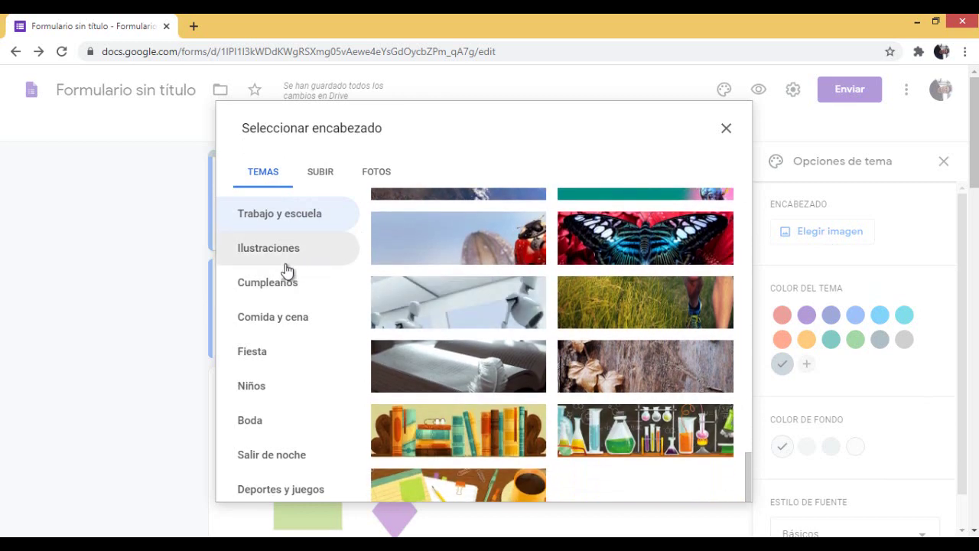
{"action": "left_click", "coordinate": [310, 256]}
{"action": "scroll", "coordinate": [448, 267], "scroll_direction": "up", "scroll_amount": 3}
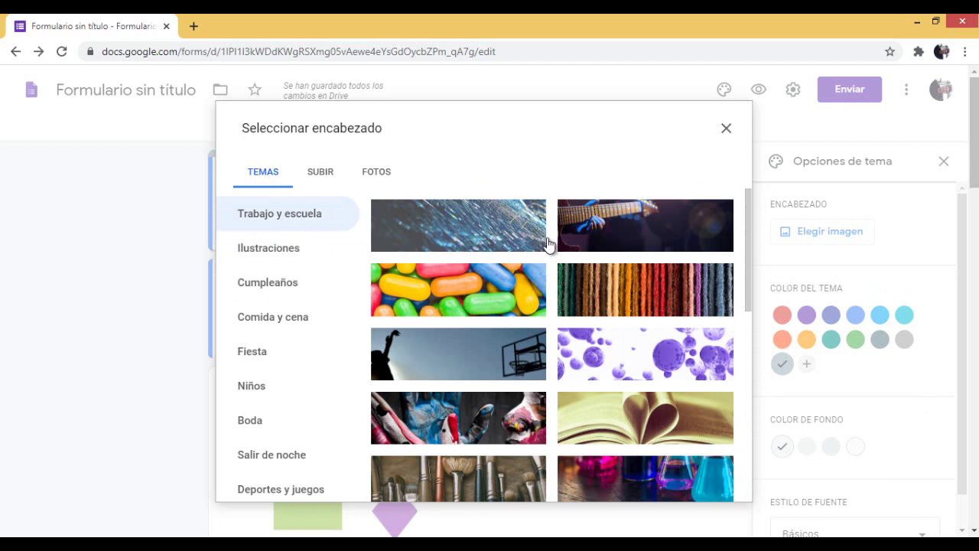
{"action": "left_click", "coordinate": [324, 176]}
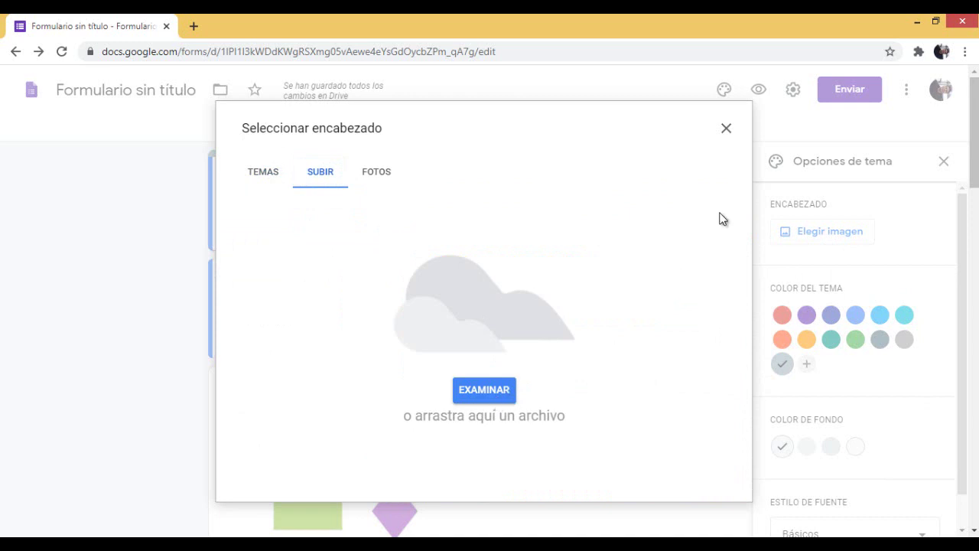
{"action": "left_click", "coordinate": [726, 129]}
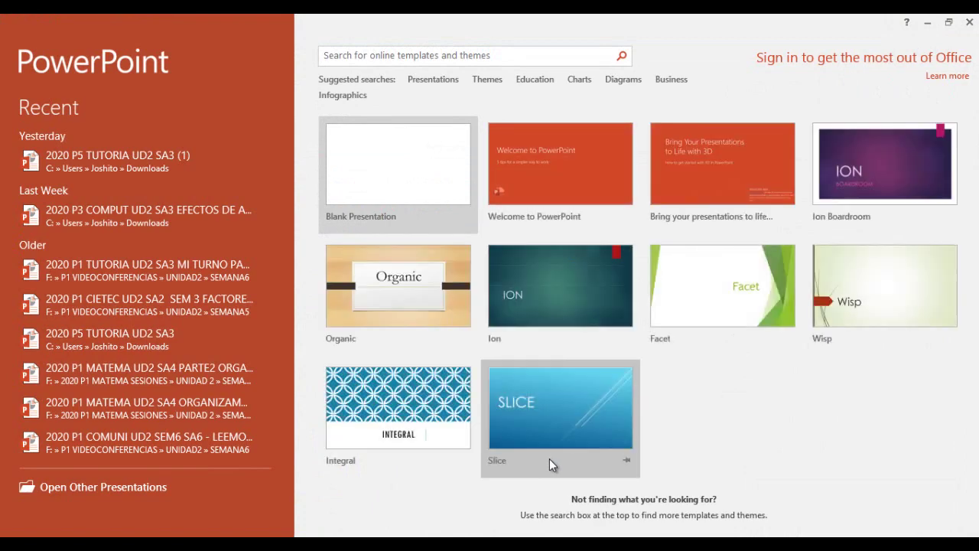
Open the recent presentation "2020 P3 COMPUT UD2 SA3 EFECTOS DE ANIMACION Y BOTONES DE ACCIONES Rev" and show its first slide
{"action": "left_click", "coordinate": [163, 158]}
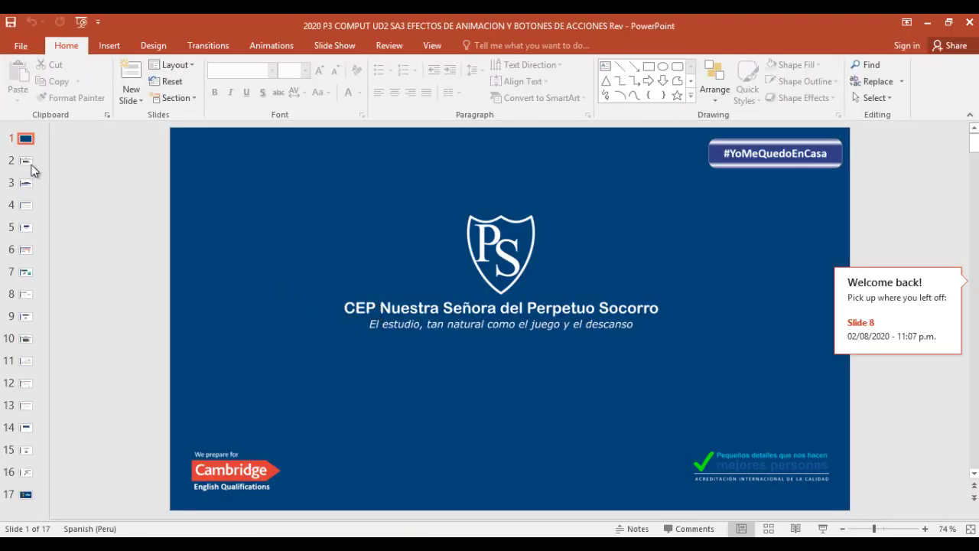
{"action": "left_click", "coordinate": [30, 163]}
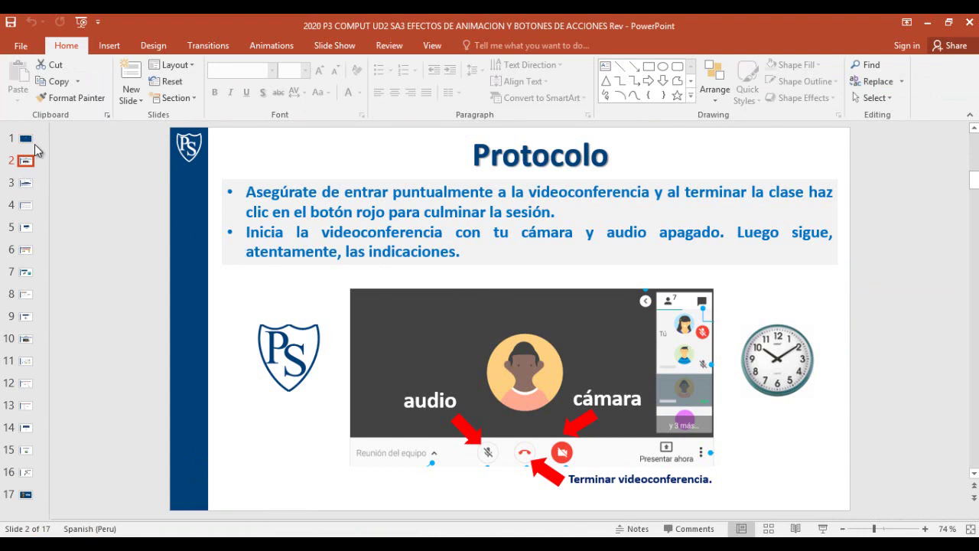
{"action": "left_click", "coordinate": [27, 139]}
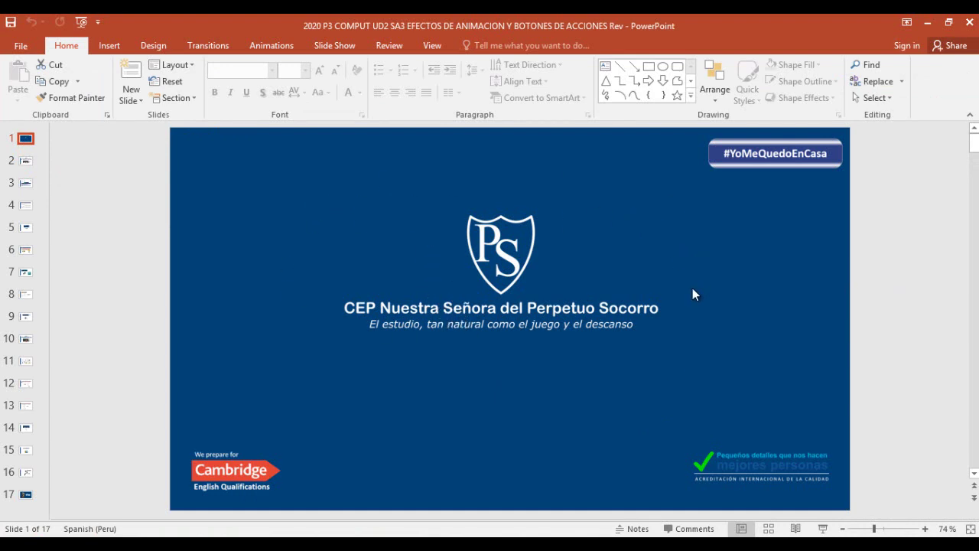
Delete the Cambridge English Qualifications logo and the quality accreditation logo from the first slide
{"action": "left_click", "coordinate": [219, 471]}
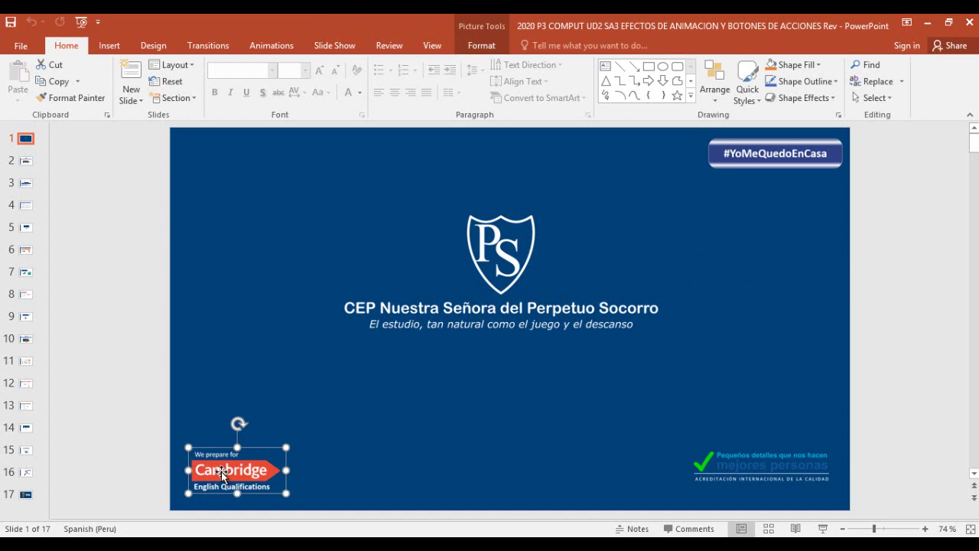
{"action": "key", "text": "Delete"}
{"action": "left_click", "coordinate": [696, 474]}
{"action": "key", "text": "Delete"}
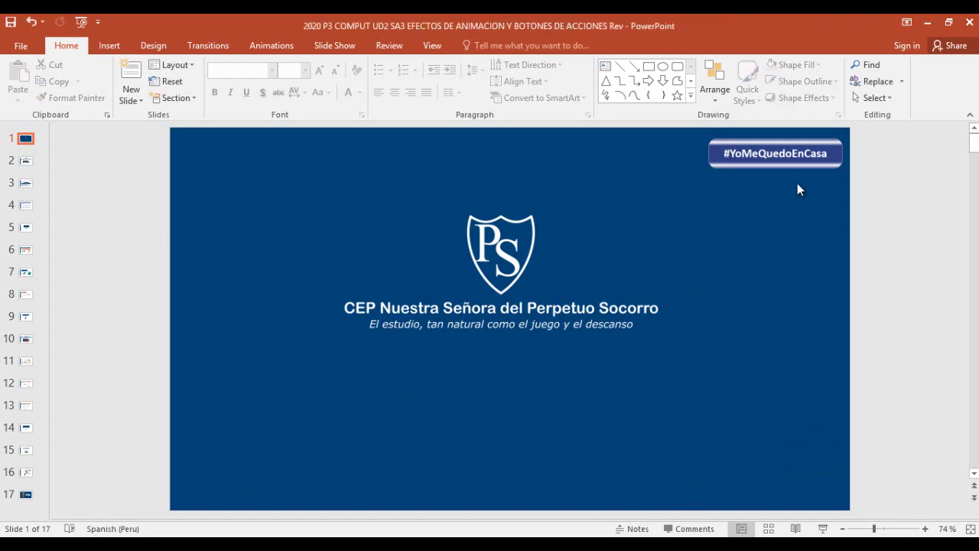
Move the #YoMeQuedoEnCasa label centrally beneath the school logo and reduce the size of both the logo and the label
{"action": "left_click_drag", "start_coordinate": [792, 161], "coordinate": [516, 372]}
{"action": "left_click", "coordinate": [529, 311]}
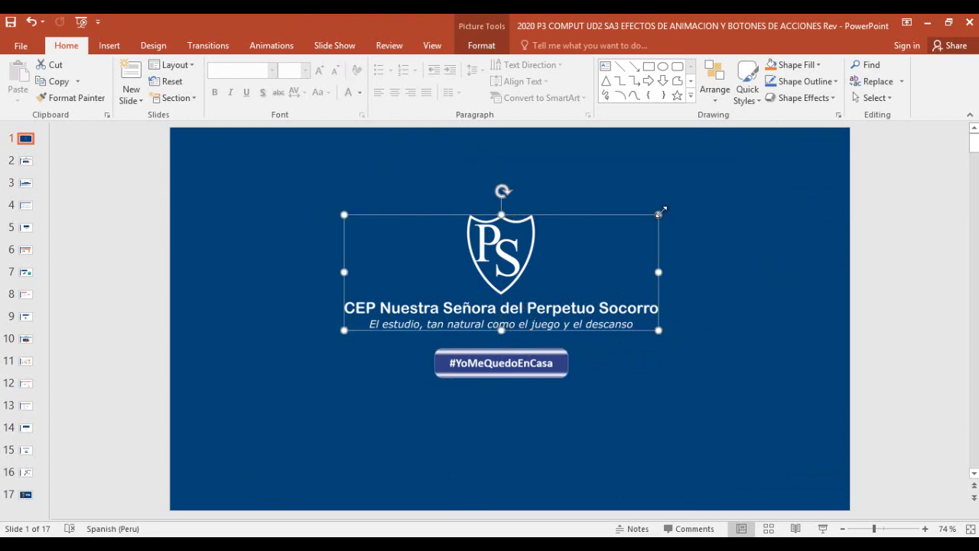
{"action": "left_click_drag", "start_coordinate": [651, 215], "coordinate": [520, 274]}
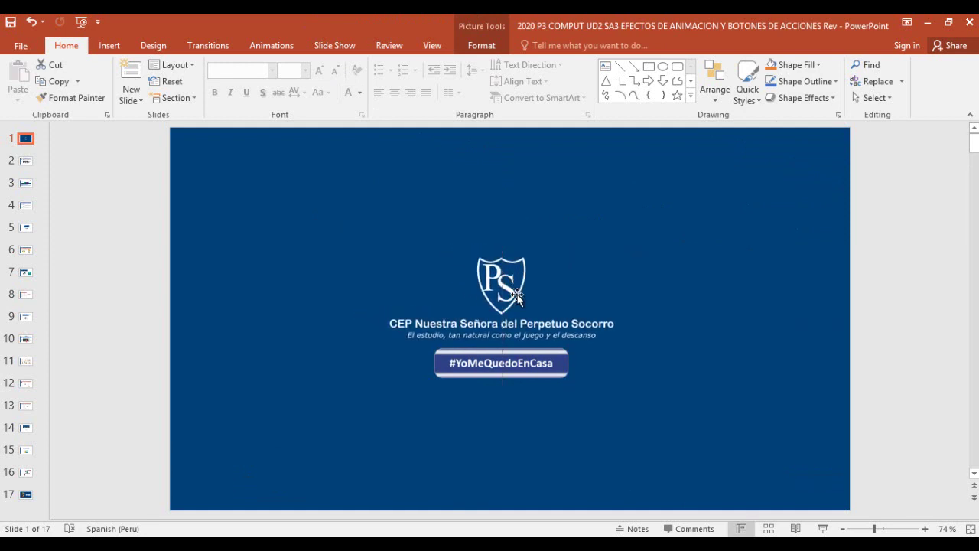
{"action": "left_click", "coordinate": [538, 358]}
{"action": "mouse_move", "coordinate": [570, 380]}
{"action": "left_mouse_down"}
{"action": "mouse_move", "coordinate": [528, 362]}
{"action": "mouse_move", "coordinate": [562, 376]}
{"action": "left_mouse_up"}
{"action": "left_click", "coordinate": [647, 363]}
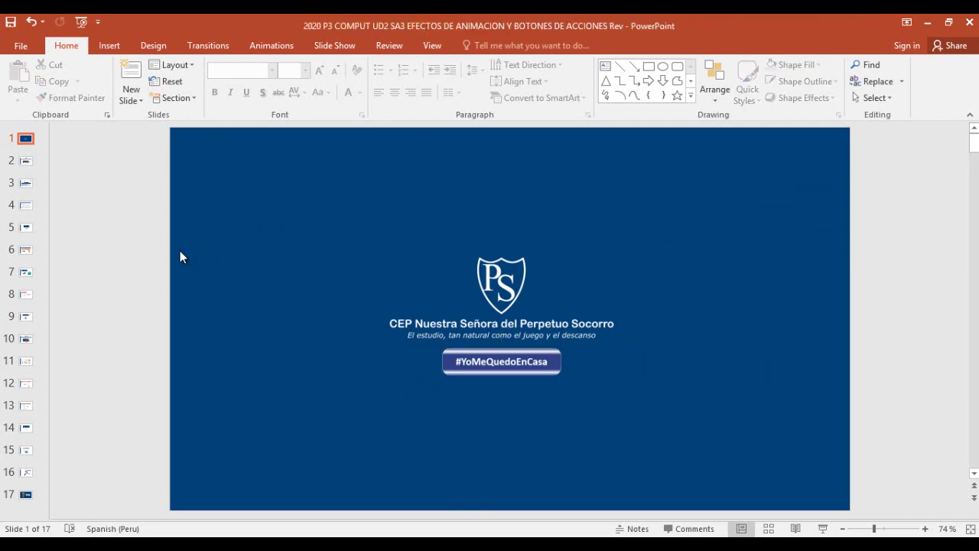
Nudge the school logo slightly downward so it sits closer to the #YoMeQuedoEnCasa label
{"action": "left_click", "coordinate": [517, 277]}
{"action": "key", "text": "Down"}
{"action": "key", "text": "Down"}
{"action": "key", "text": "Down"}
{"action": "key", "text": "Down"}
{"action": "key", "text": "Down"}
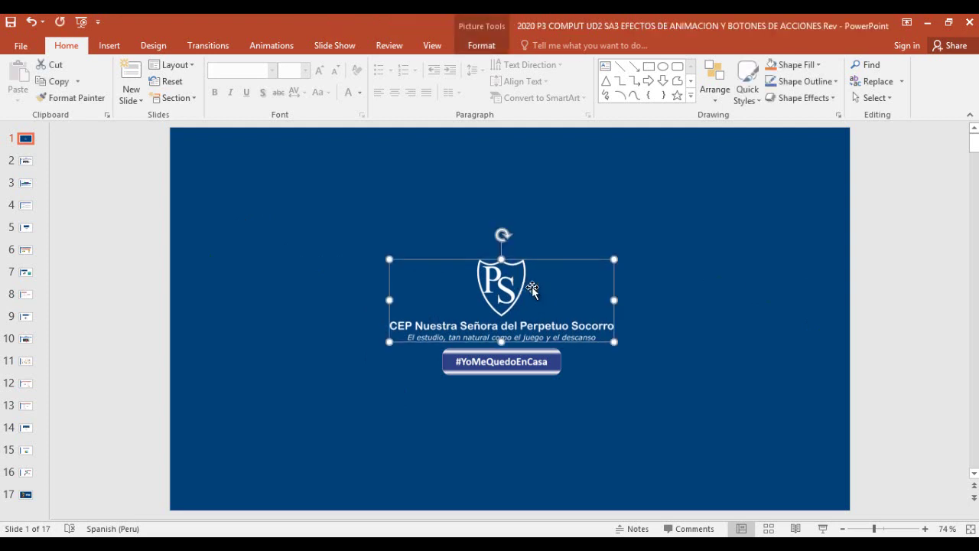
{"action": "left_click", "coordinate": [680, 357]}
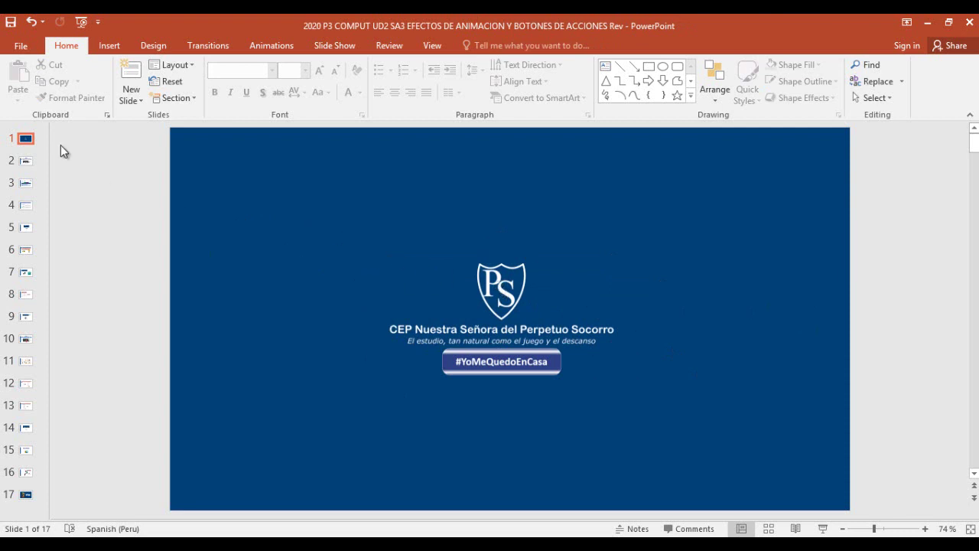
Start saving a copy of the presentation and choose the 2020\FORMULARIOS folder on drive D as its location
{"action": "left_click", "coordinate": [20, 47]}
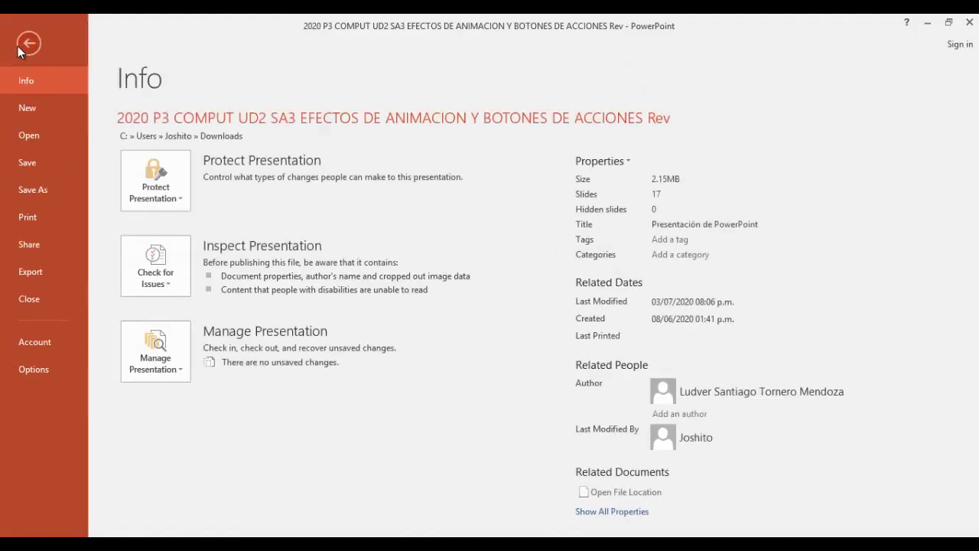
{"action": "left_click", "coordinate": [32, 190]}
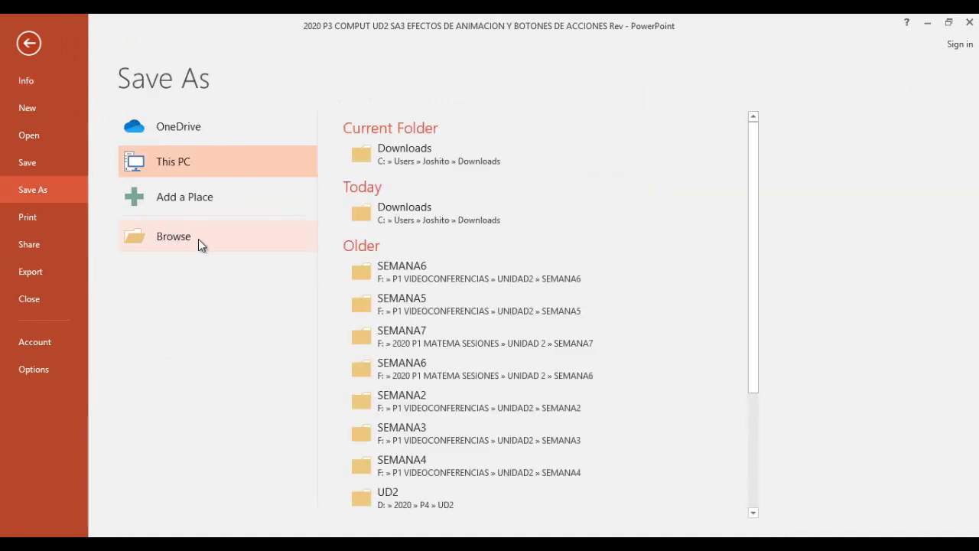
{"action": "left_click", "coordinate": [198, 243]}
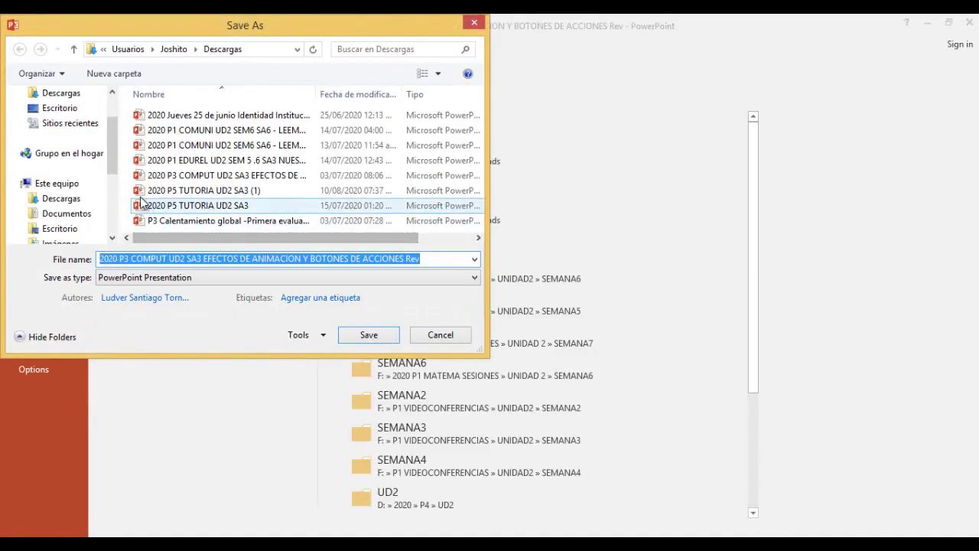
{"action": "left_click_drag", "start_coordinate": [113, 164], "coordinate": [114, 201]}
{"action": "left_click", "coordinate": [69, 228]}
{"action": "left_click", "coordinate": [175, 146]}
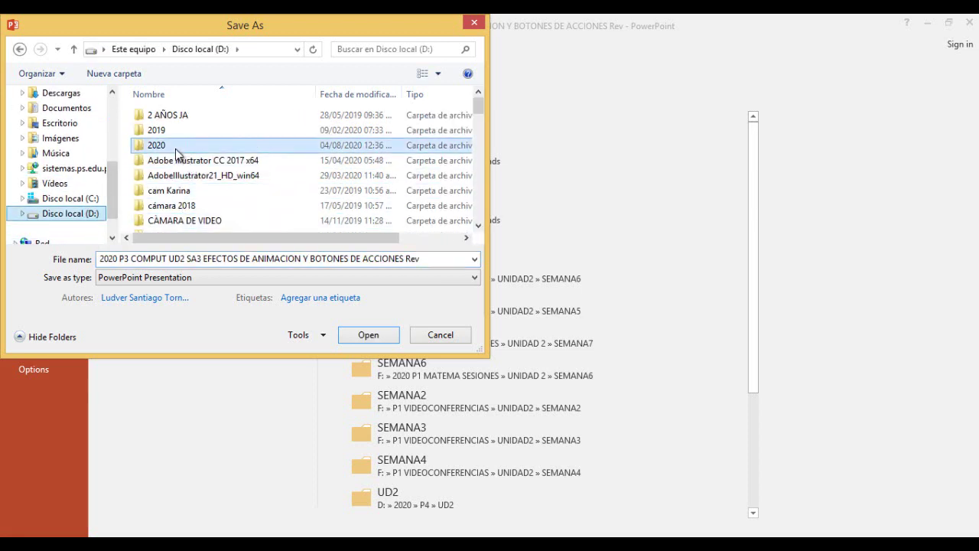
{"action": "double_click", "coordinate": [176, 146]}
{"action": "double_click", "coordinate": [179, 175]}
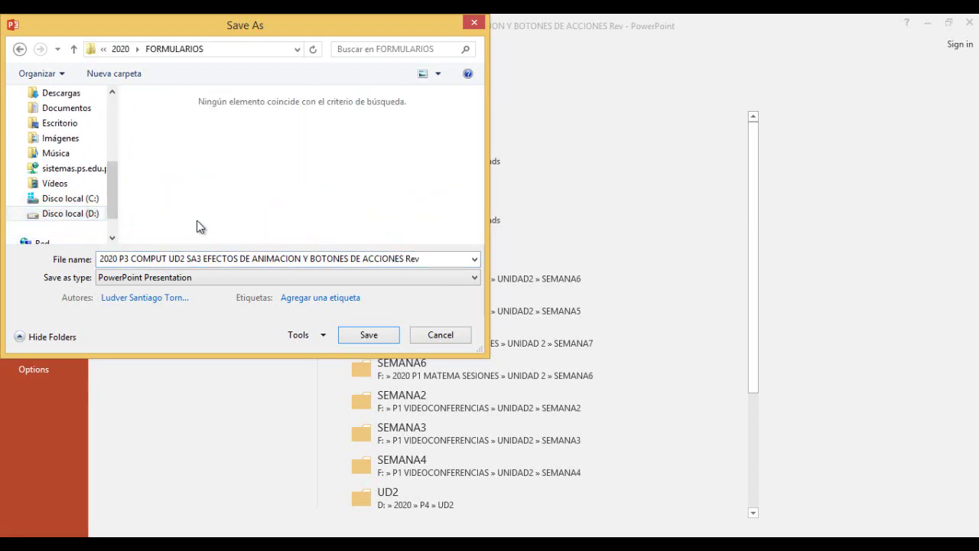
Export only the current slide in JPEG File Interchange Format under the name encabezado
{"action": "left_click", "coordinate": [196, 283]}
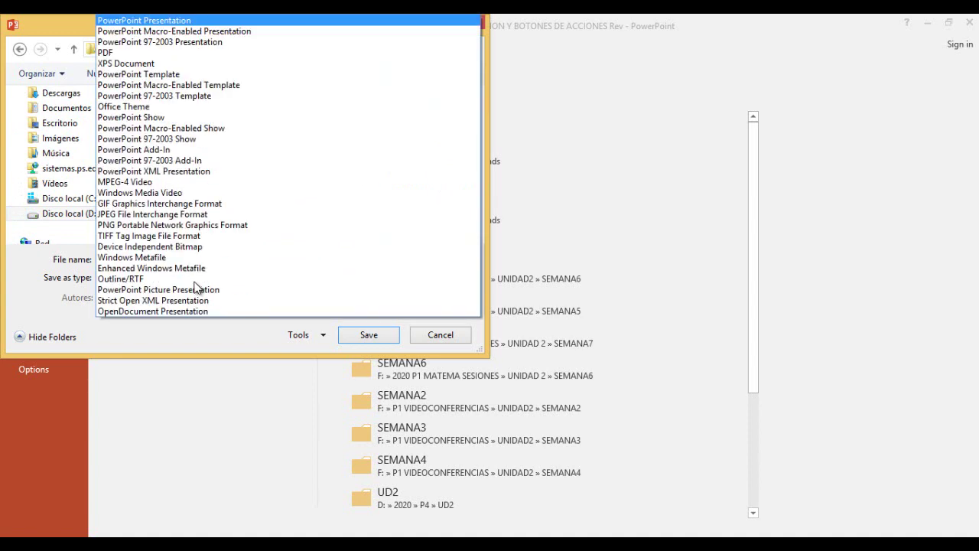
{"action": "left_click", "coordinate": [177, 217]}
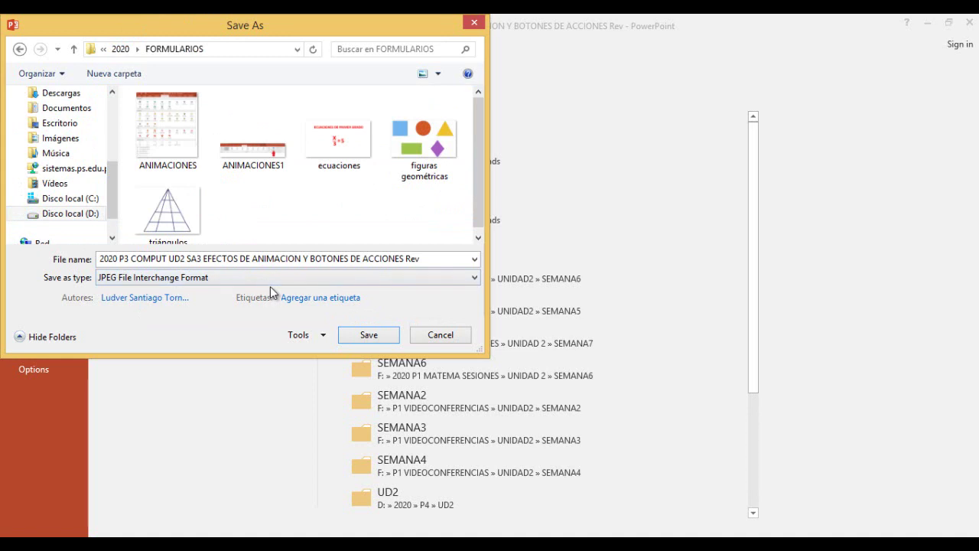
{"action": "left_click", "coordinate": [276, 262]}
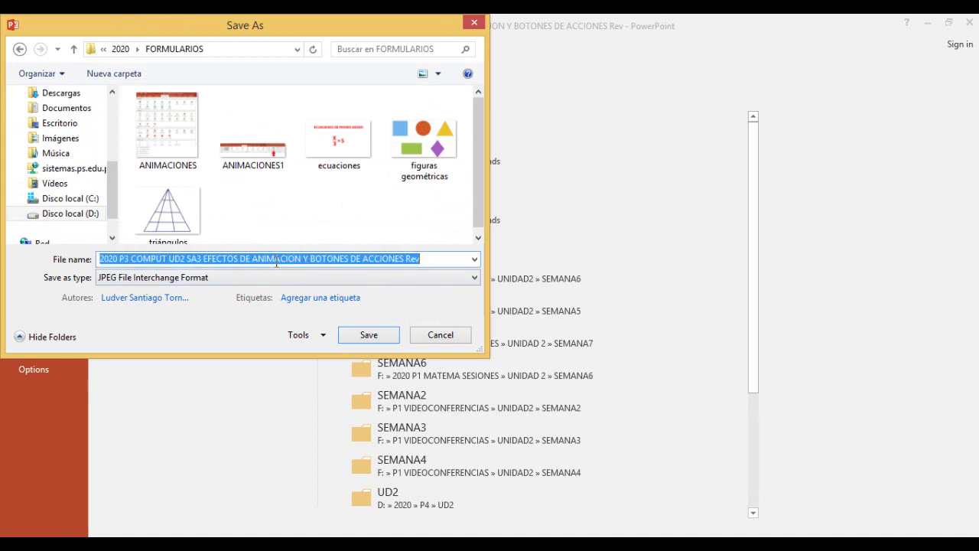
{"action": "type", "text": "encabezado"}
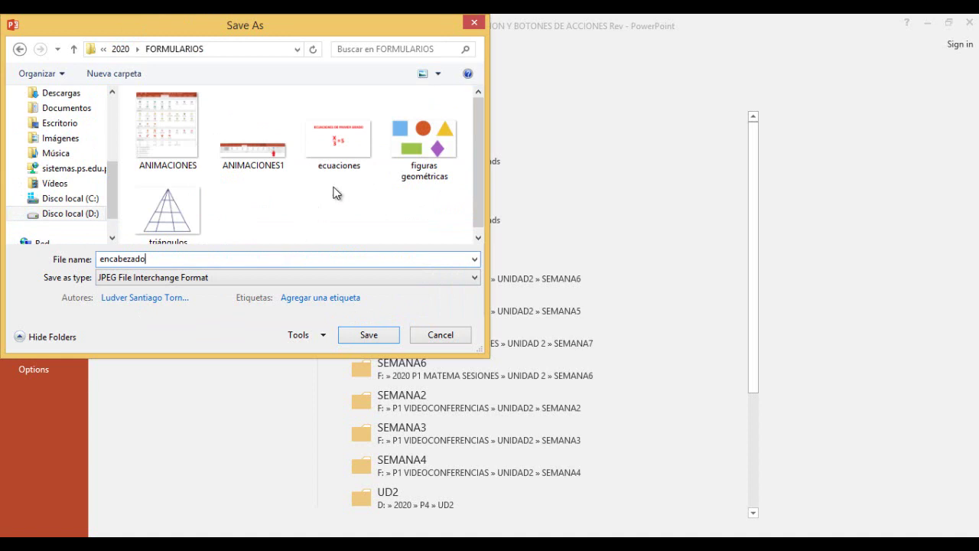
{"action": "left_click", "coordinate": [373, 337]}
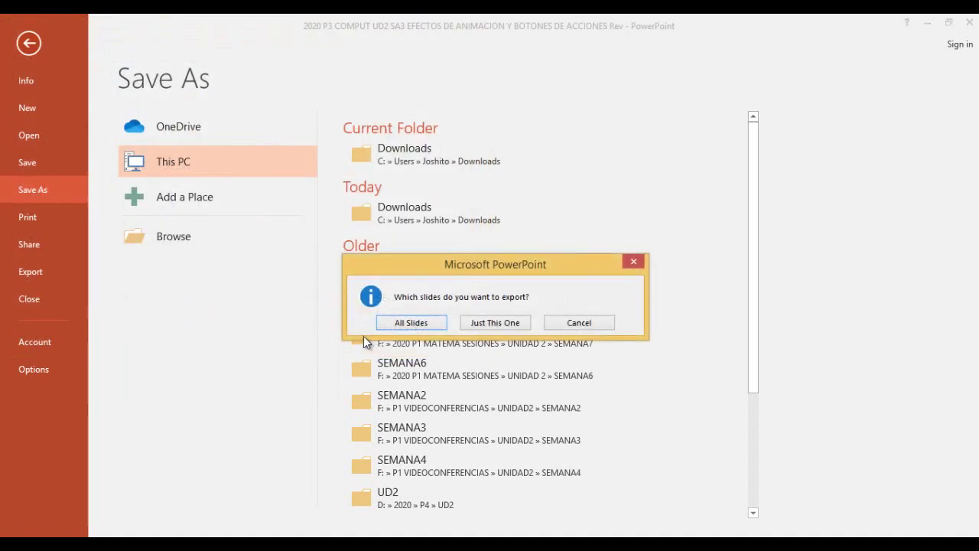
{"action": "left_click", "coordinate": [496, 322]}
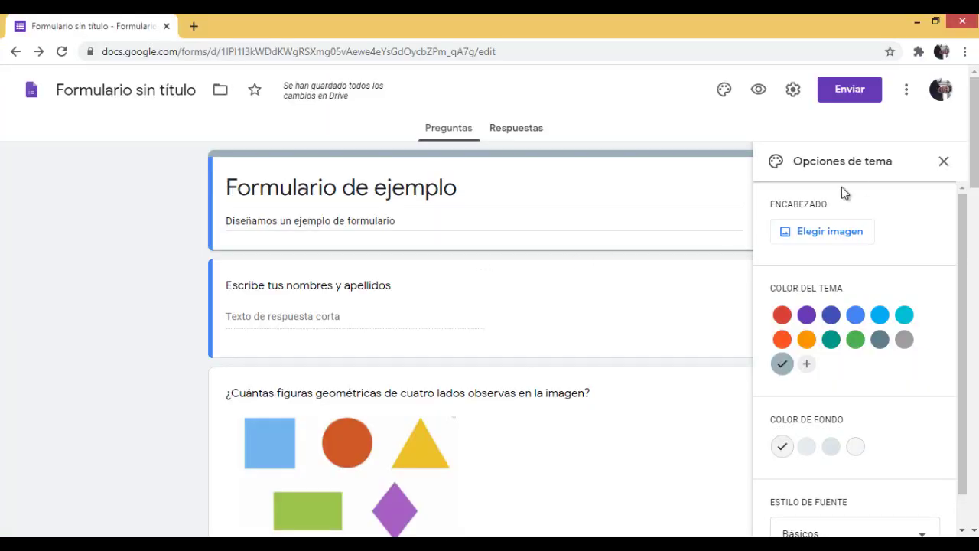
Upload the encabezado image from the 2020\FORMULARIOS folder on drive D and apply it as the form's header
{"action": "left_click", "coordinate": [837, 234]}
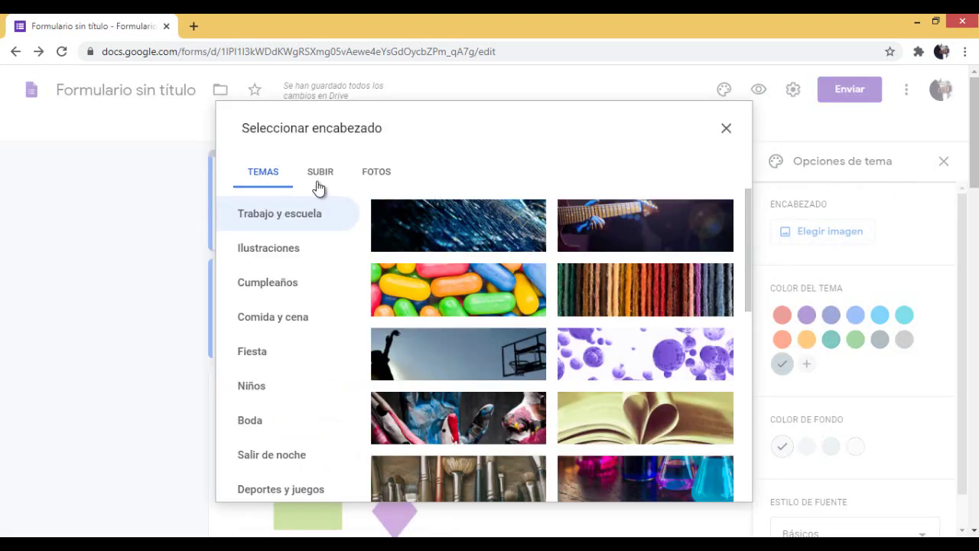
{"action": "left_click", "coordinate": [319, 184]}
{"action": "left_click", "coordinate": [488, 387]}
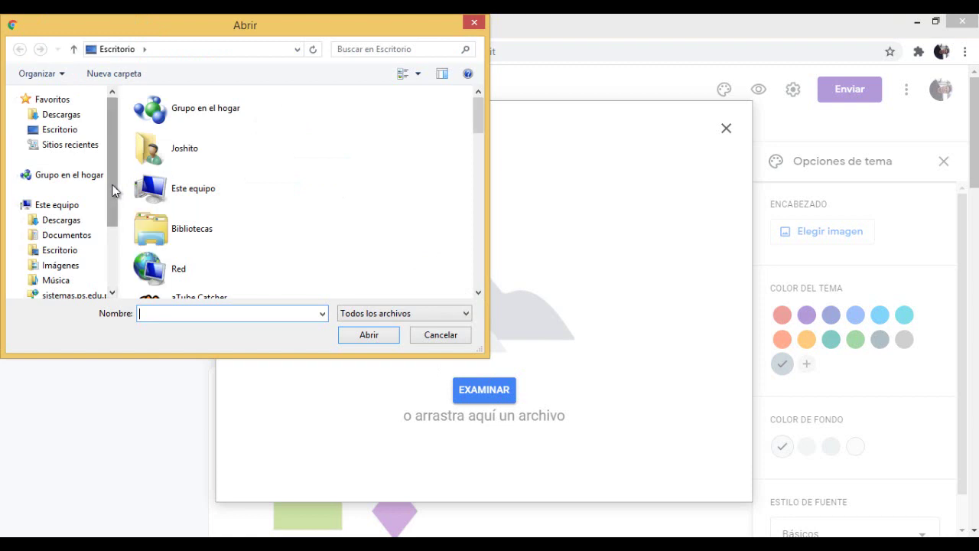
{"action": "scroll", "coordinate": [114, 184], "scroll_direction": "down", "scroll_amount": 3}
{"action": "left_click", "coordinate": [70, 273]}
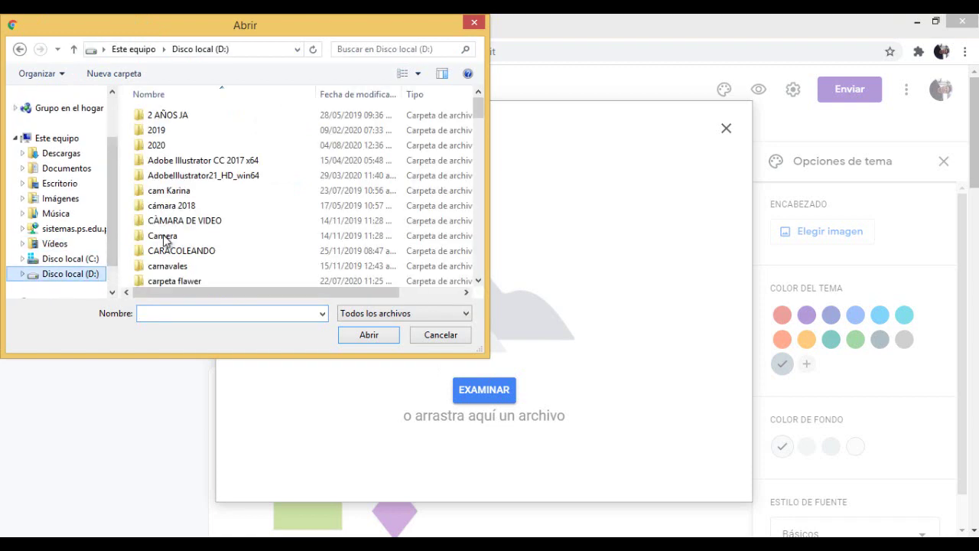
{"action": "double_click", "coordinate": [159, 145]}
{"action": "double_click", "coordinate": [175, 176]}
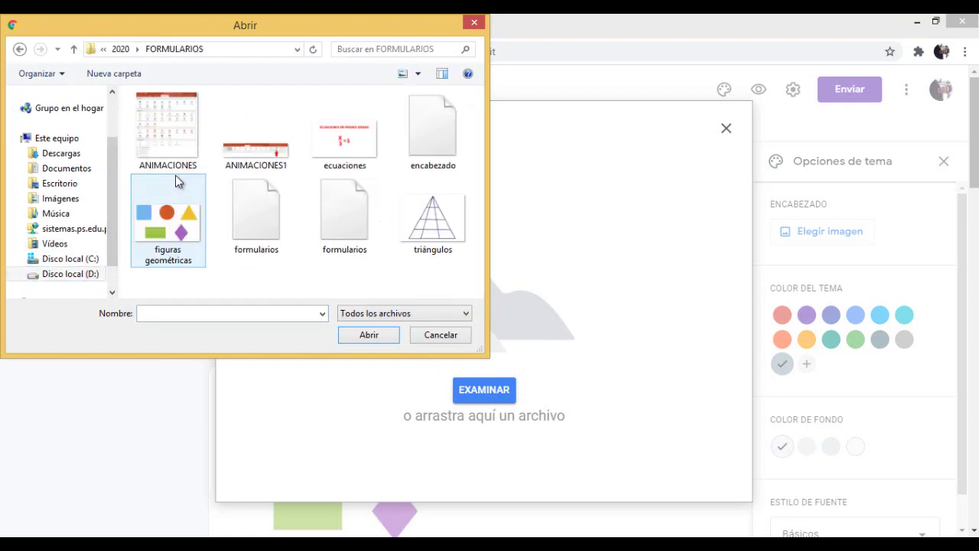
{"action": "left_click", "coordinate": [431, 164]}
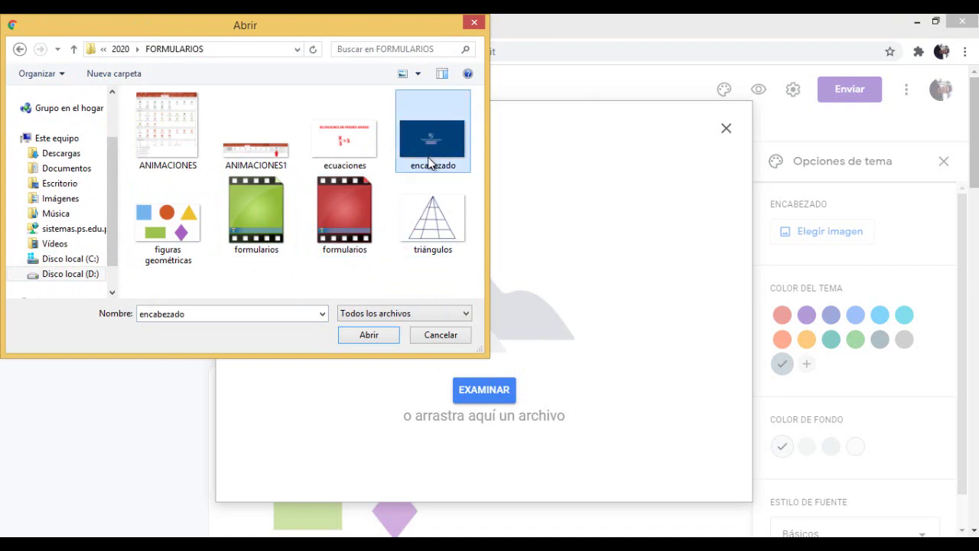
{"action": "left_click", "coordinate": [371, 336]}
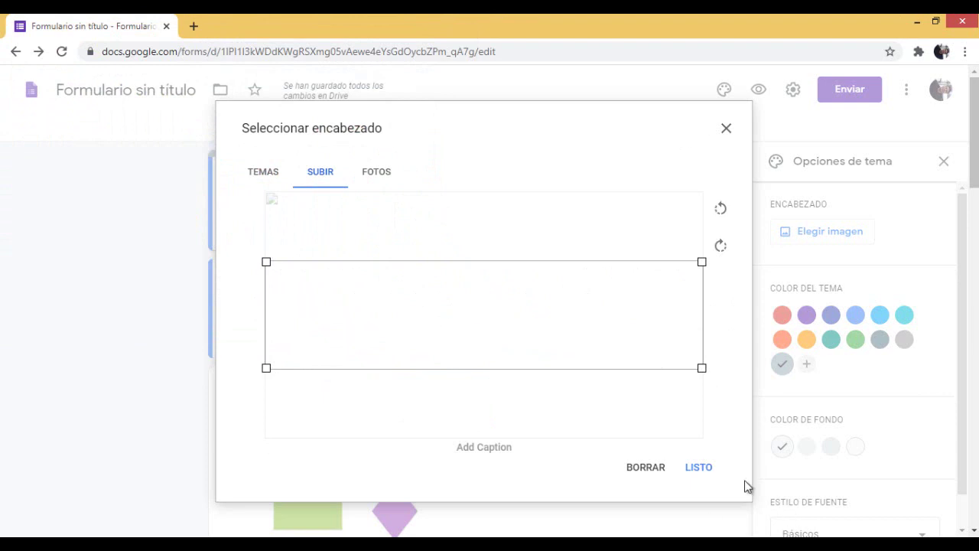
{"action": "left_click", "coordinate": [704, 475]}
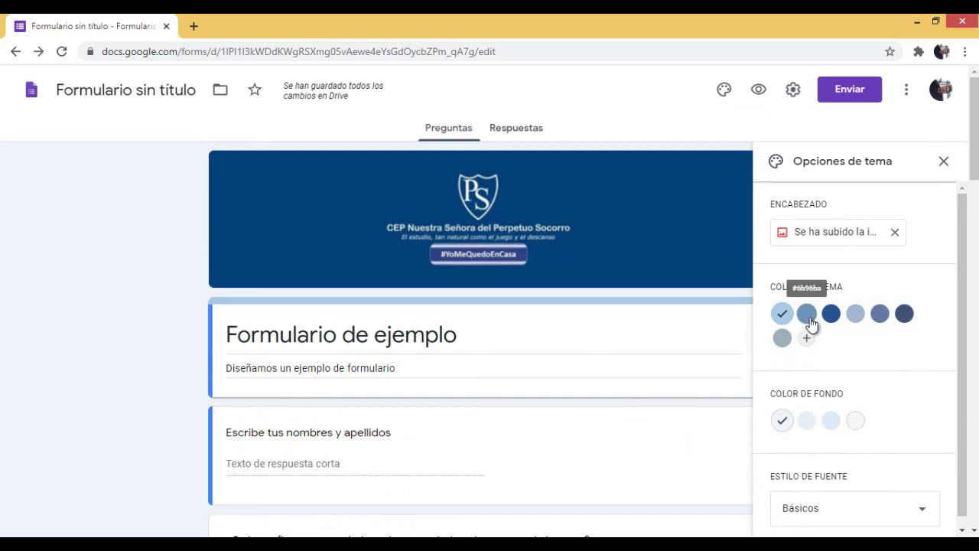
Try several of the suggested blue and grey theme colours on the form
{"action": "left_click", "coordinate": [878, 318]}
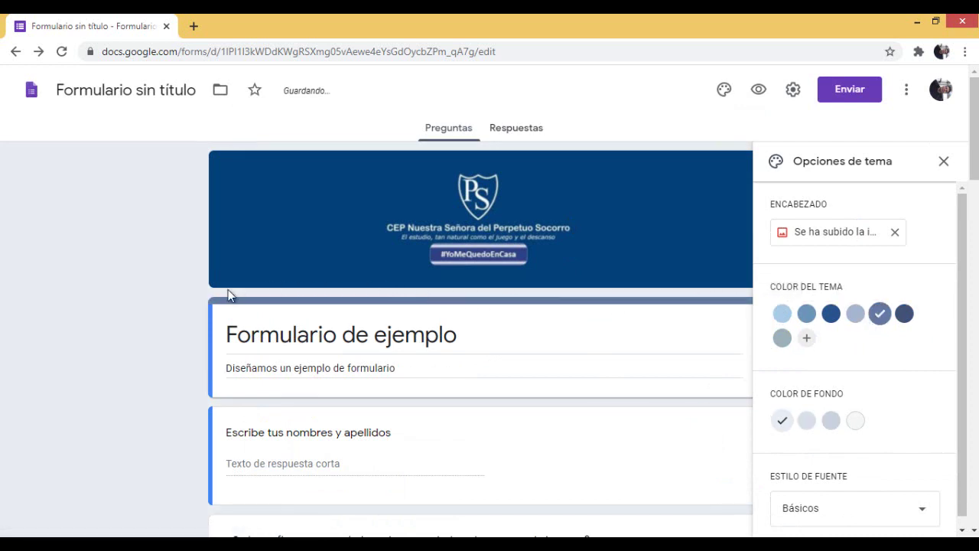
{"action": "left_click", "coordinate": [903, 321]}
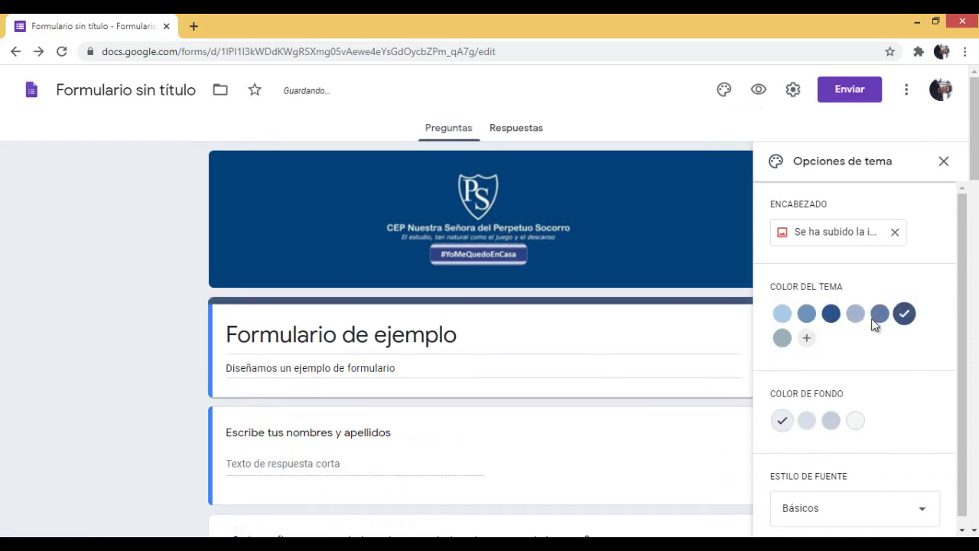
{"action": "left_click", "coordinate": [782, 337]}
{"action": "left_click", "coordinate": [783, 318]}
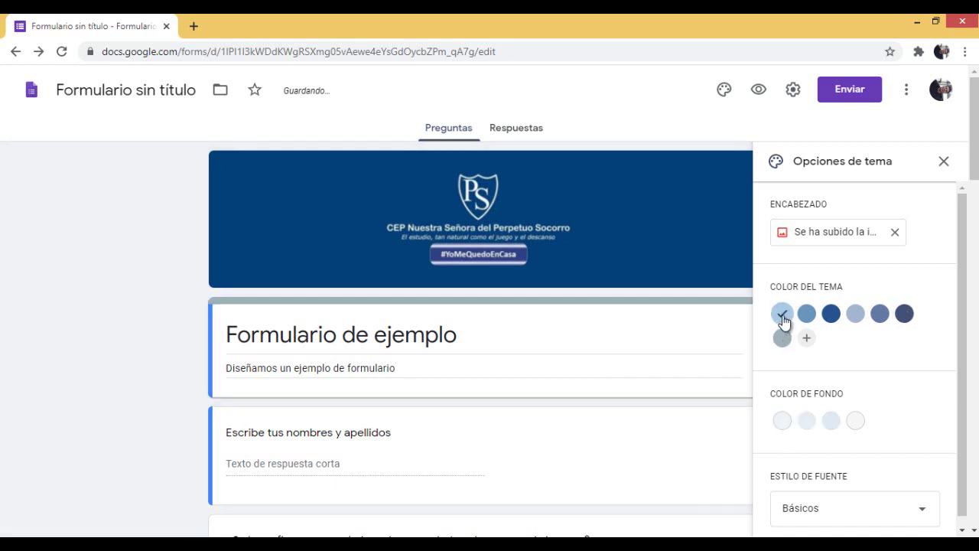
Set the form's theme colour to the strong dark blue and its background colour to the Oscuro shade
{"action": "left_click", "coordinate": [830, 313]}
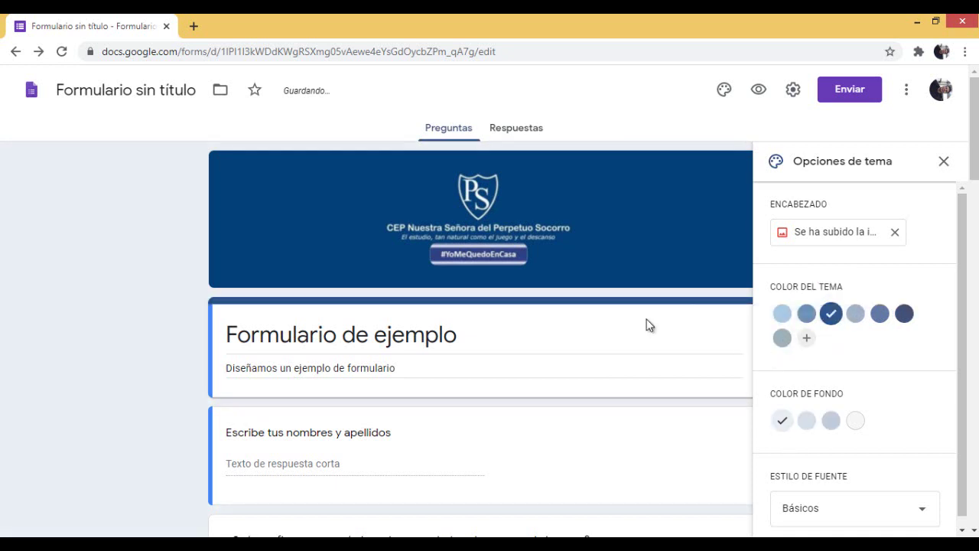
{"action": "scroll", "coordinate": [584, 350], "scroll_direction": "down", "scroll_amount": 1}
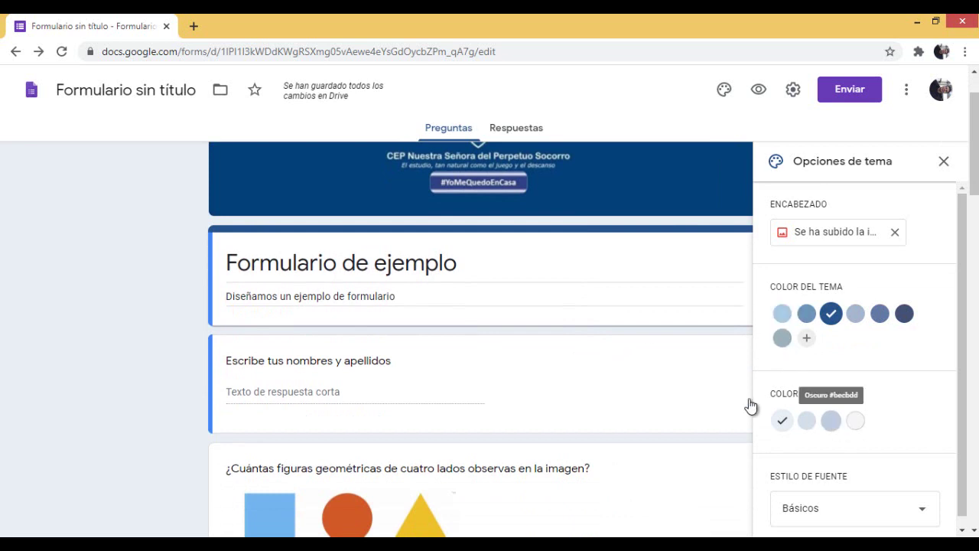
{"action": "left_click", "coordinate": [856, 426]}
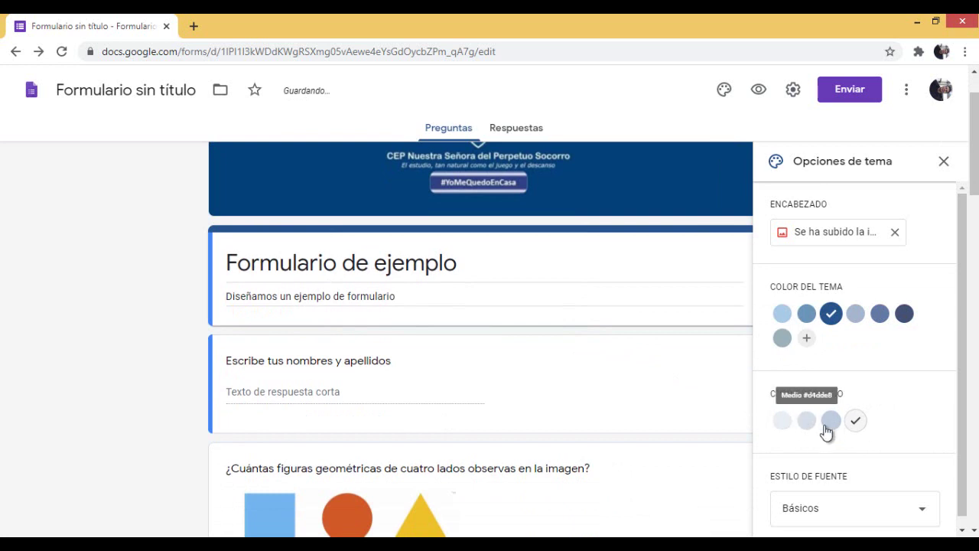
{"action": "left_click", "coordinate": [826, 423]}
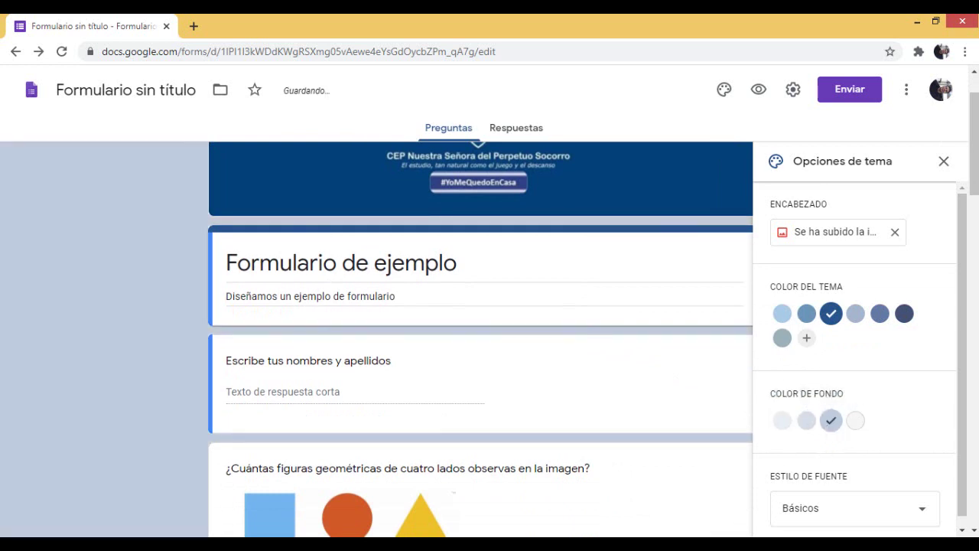
Try the Decorativa, Alegre and Básicos font styles on the form and compare how the questions look
{"action": "scroll", "coordinate": [864, 394], "scroll_direction": "down", "scroll_amount": 1}
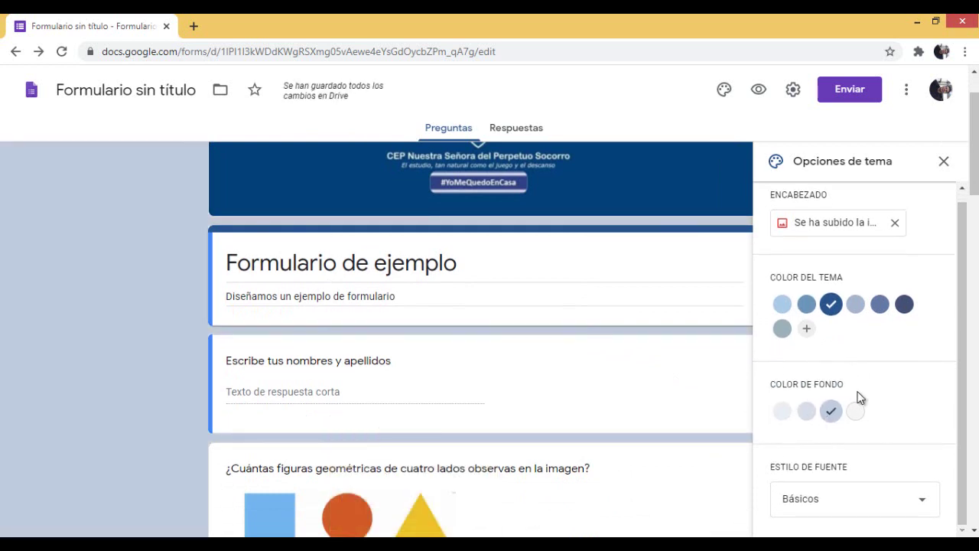
{"action": "scroll", "coordinate": [851, 413], "scroll_direction": "down", "scroll_amount": 2}
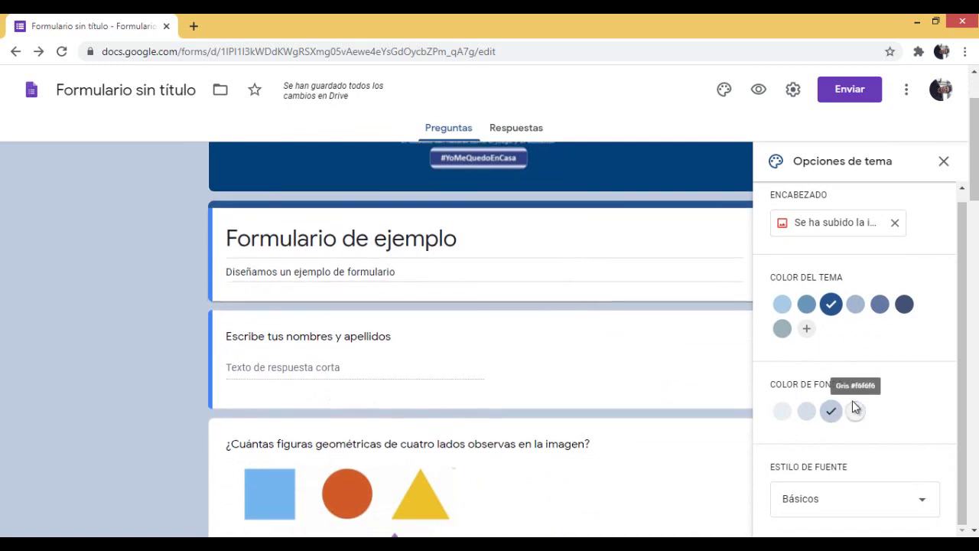
{"action": "left_click", "coordinate": [921, 502]}
{"action": "left_click", "coordinate": [821, 445]}
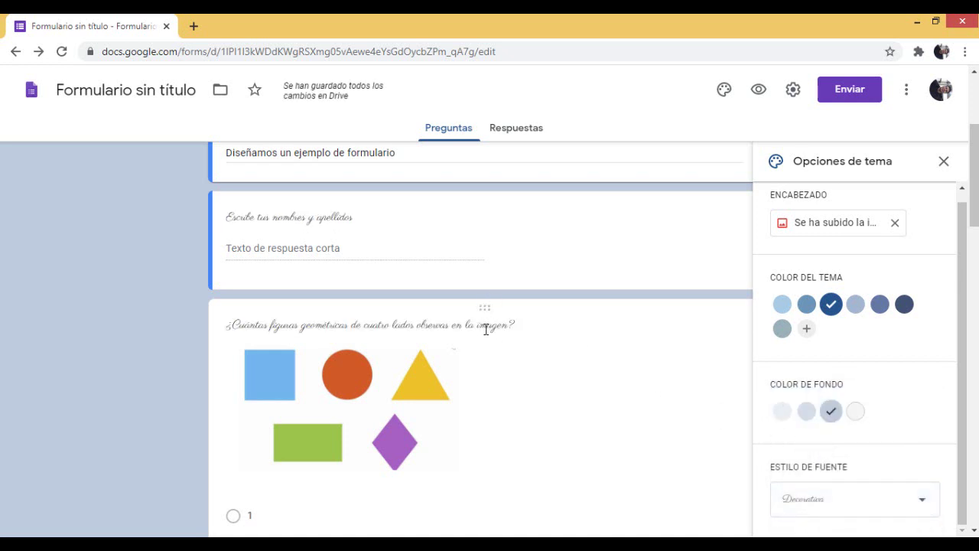
{"action": "left_click", "coordinate": [921, 504]}
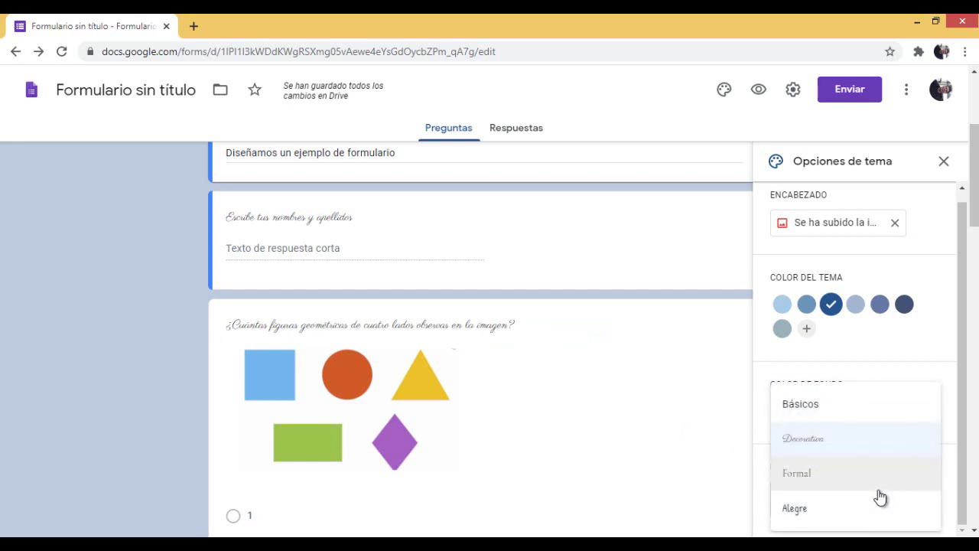
{"action": "left_click", "coordinate": [812, 508]}
{"action": "scroll", "coordinate": [589, 306], "scroll_direction": "up", "scroll_amount": 4}
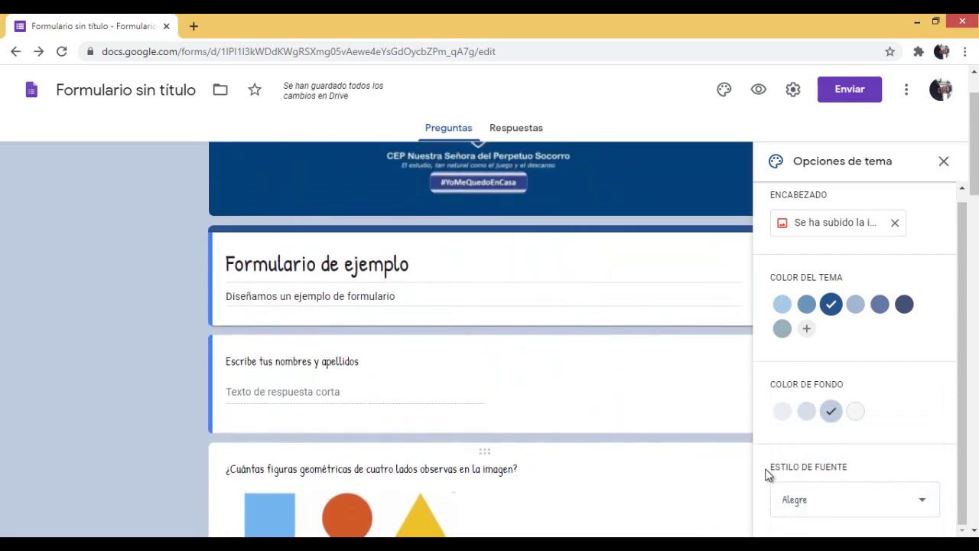
{"action": "left_click", "coordinate": [888, 501]}
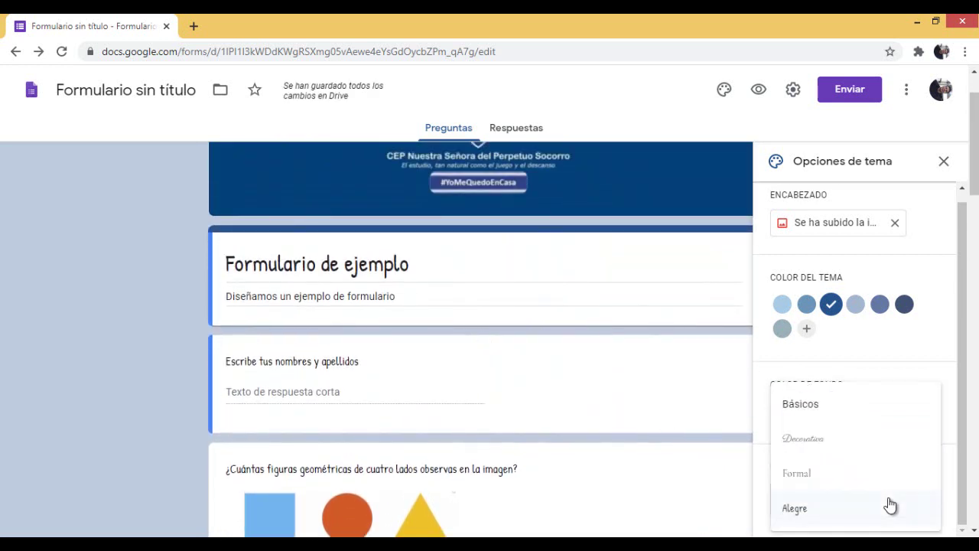
{"action": "left_click", "coordinate": [823, 405]}
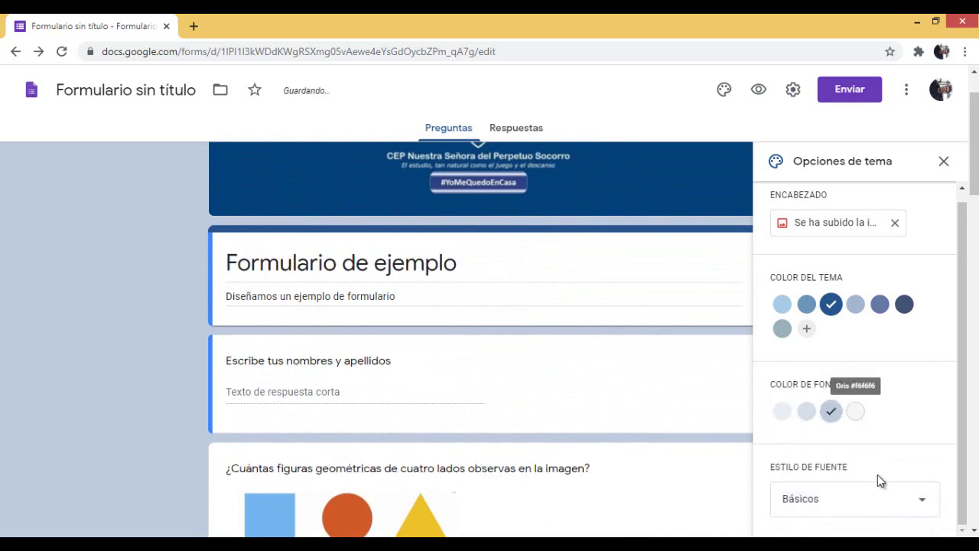
Set the form's font style to Alegre and close the theme options
{"action": "left_click", "coordinate": [899, 500]}
{"action": "left_click", "coordinate": [830, 511]}
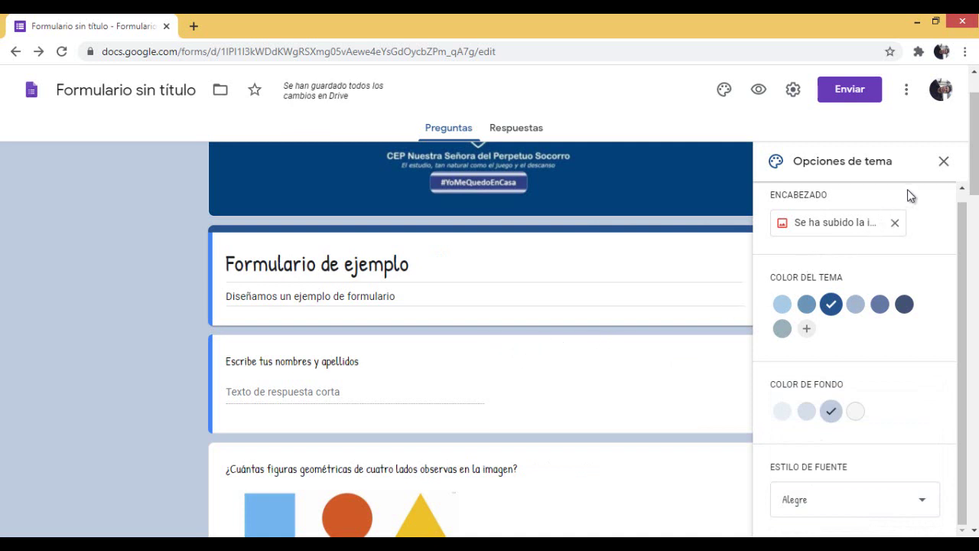
{"action": "left_click", "coordinate": [944, 161]}
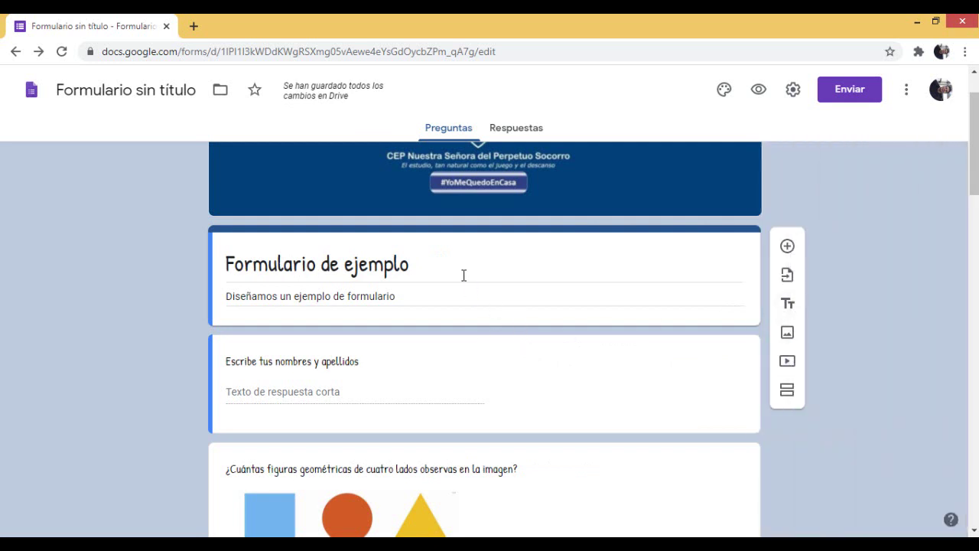
{"action": "scroll", "coordinate": [463, 374], "scroll_direction": "up", "scroll_amount": 1}
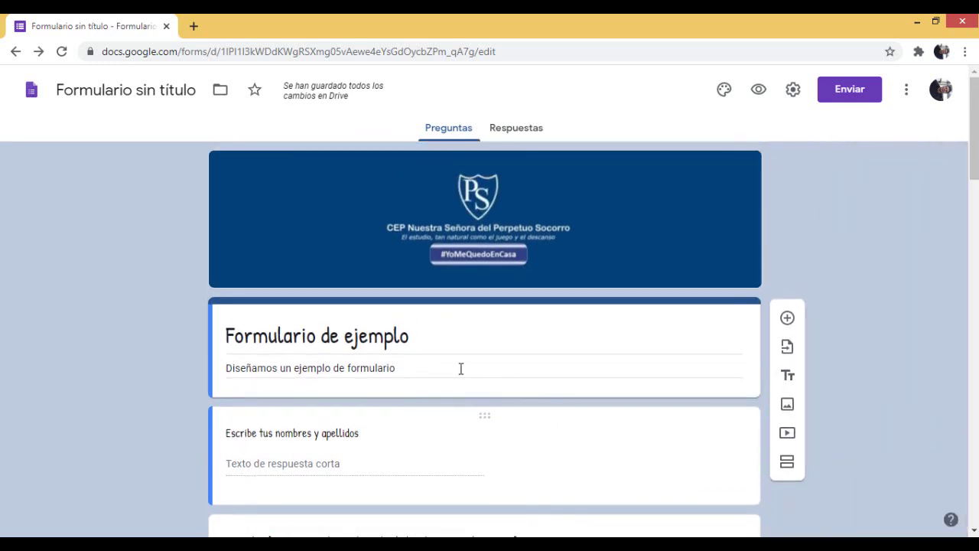
Preview the form as respondents see it, examine all questions from header to submission, and close the preview
{"action": "left_click", "coordinate": [759, 91]}
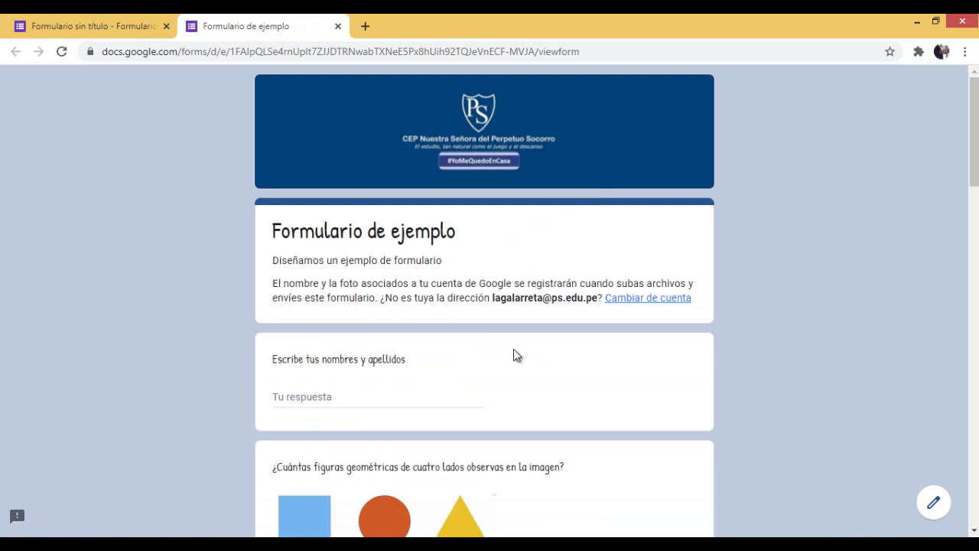
{"action": "scroll", "coordinate": [514, 355], "scroll_direction": "down", "scroll_amount": 1}
{"action": "scroll", "coordinate": [374, 290], "scroll_direction": "down", "scroll_amount": 1}
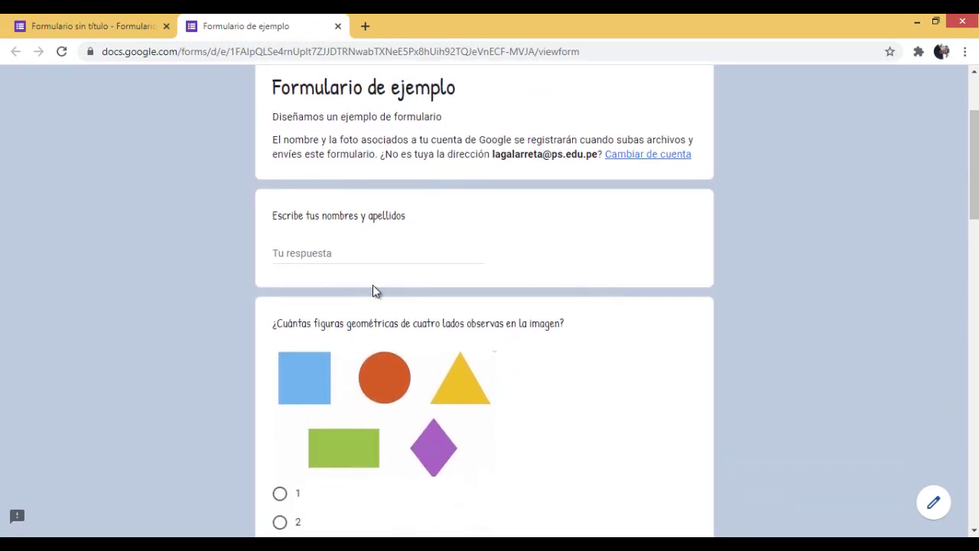
{"action": "scroll", "coordinate": [398, 275], "scroll_direction": "down", "scroll_amount": 2}
{"action": "scroll", "coordinate": [419, 298], "scroll_direction": "down", "scroll_amount": 7}
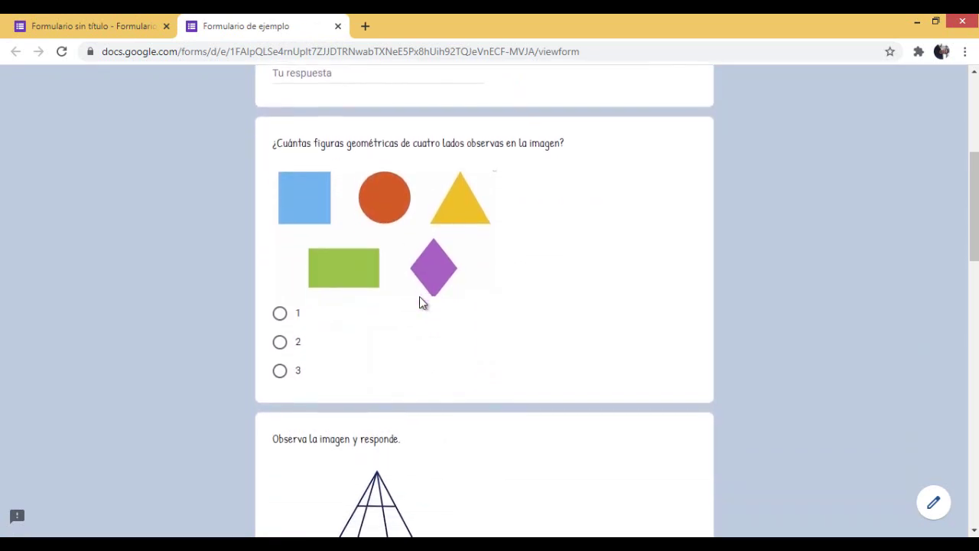
{"action": "scroll", "coordinate": [419, 298], "scroll_direction": "down", "scroll_amount": 2}
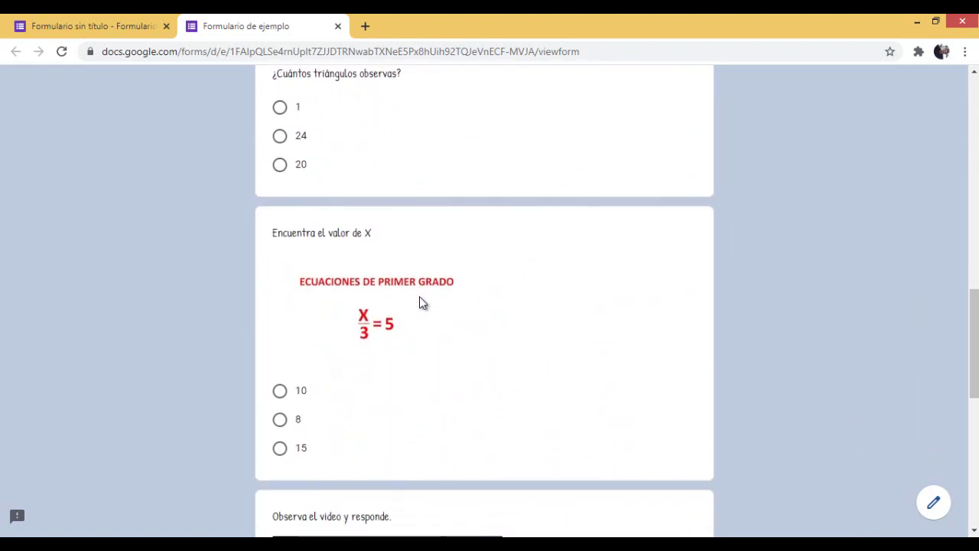
{"action": "scroll", "coordinate": [419, 298], "scroll_direction": "down", "scroll_amount": 2}
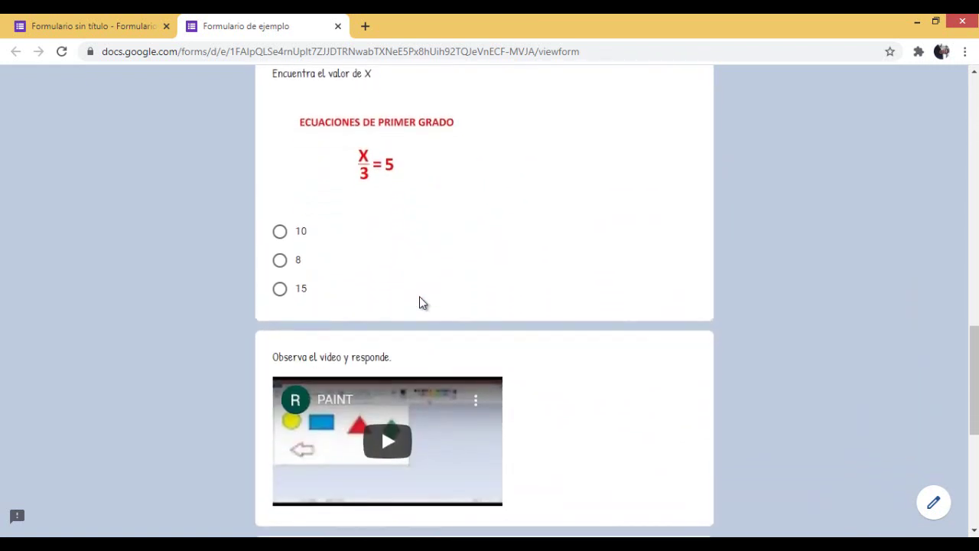
{"action": "scroll", "coordinate": [419, 299], "scroll_direction": "down", "scroll_amount": 3}
{"action": "scroll", "coordinate": [419, 302], "scroll_direction": "down", "scroll_amount": 2}
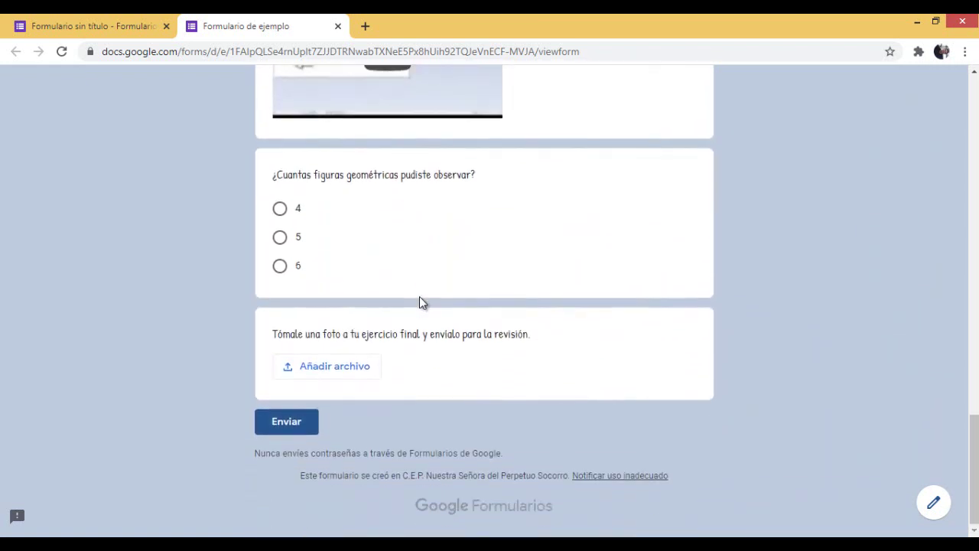
{"action": "scroll", "coordinate": [419, 301], "scroll_direction": "up", "scroll_amount": 18}
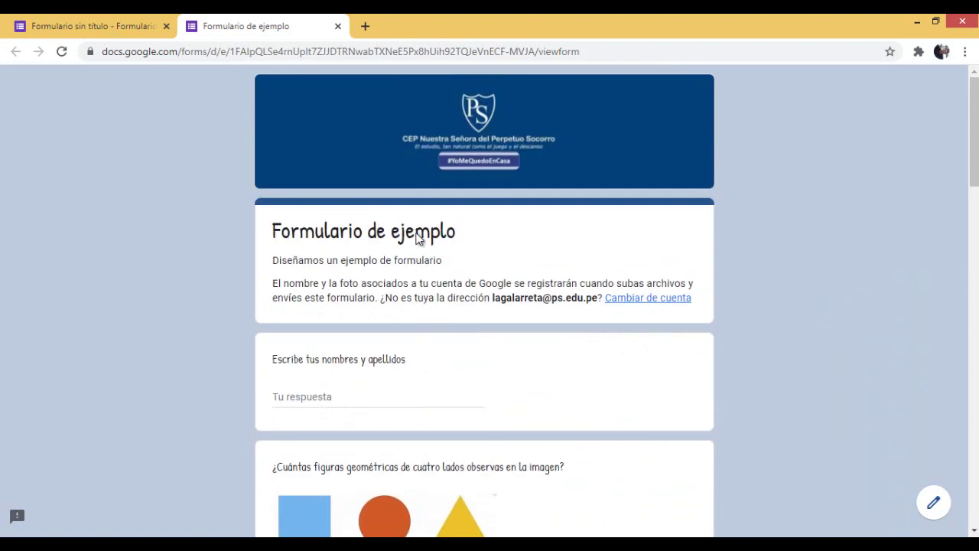
{"action": "left_click", "coordinate": [337, 26]}
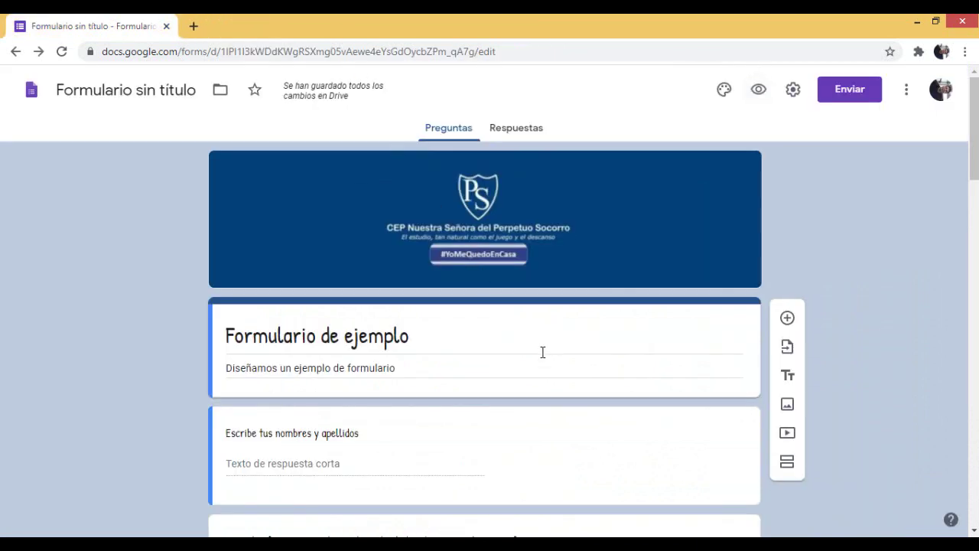
In the form's general settings, enable collecting e-mail addresses and limit each respondent to 1 response
{"action": "left_click", "coordinate": [793, 90]}
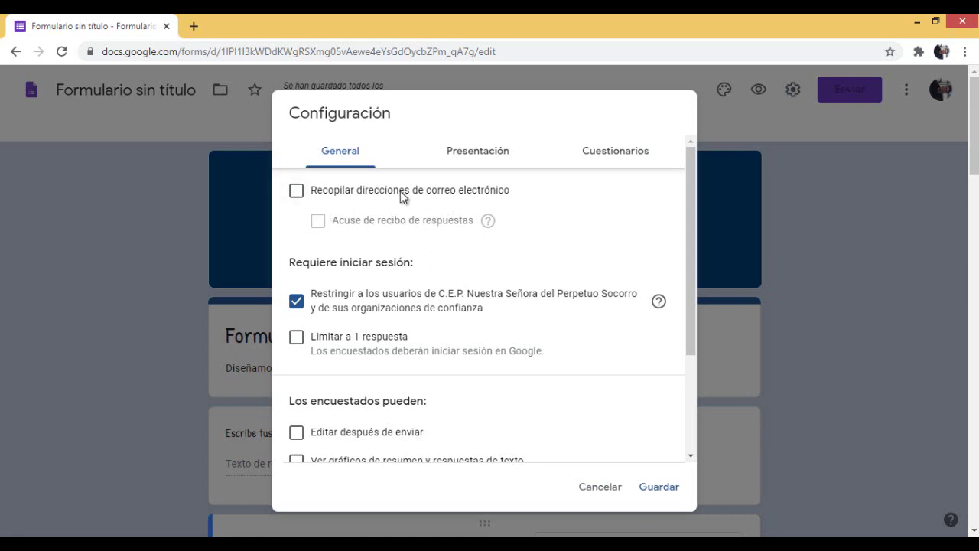
{"action": "left_click", "coordinate": [478, 151]}
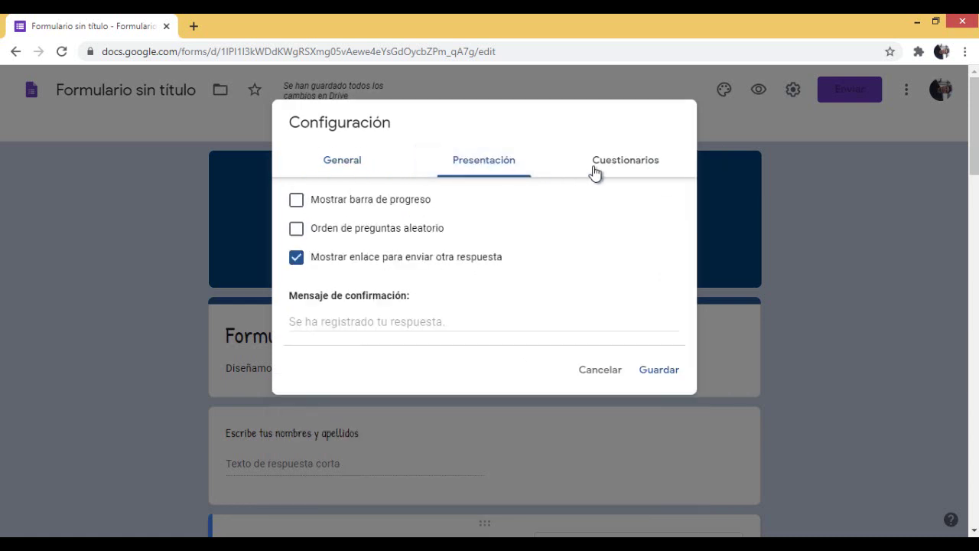
{"action": "left_click", "coordinate": [601, 152]}
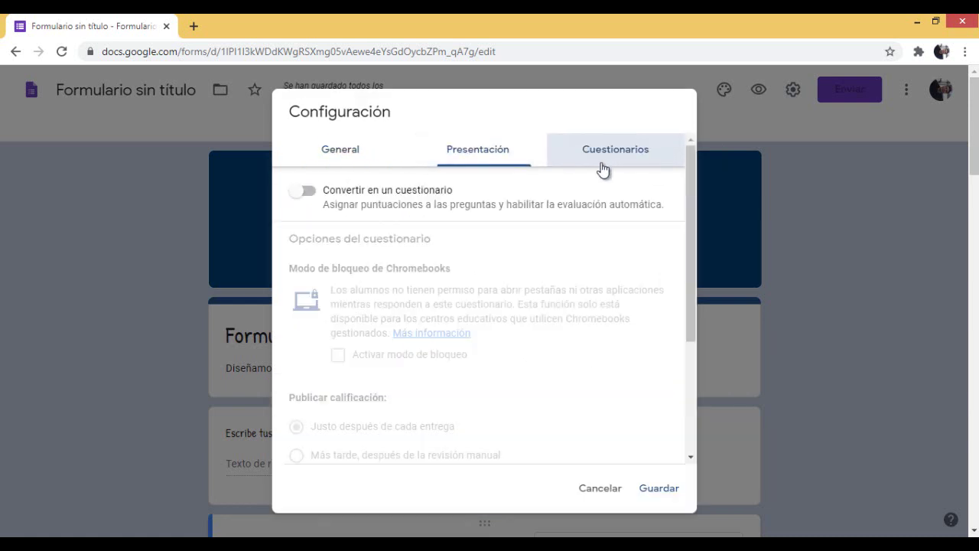
{"action": "left_click", "coordinate": [354, 153]}
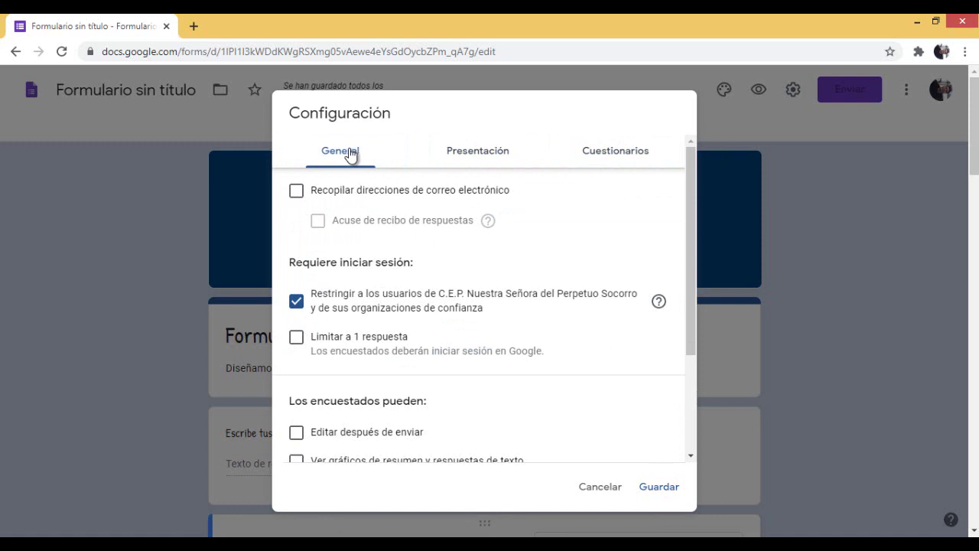
{"action": "left_click", "coordinate": [297, 191]}
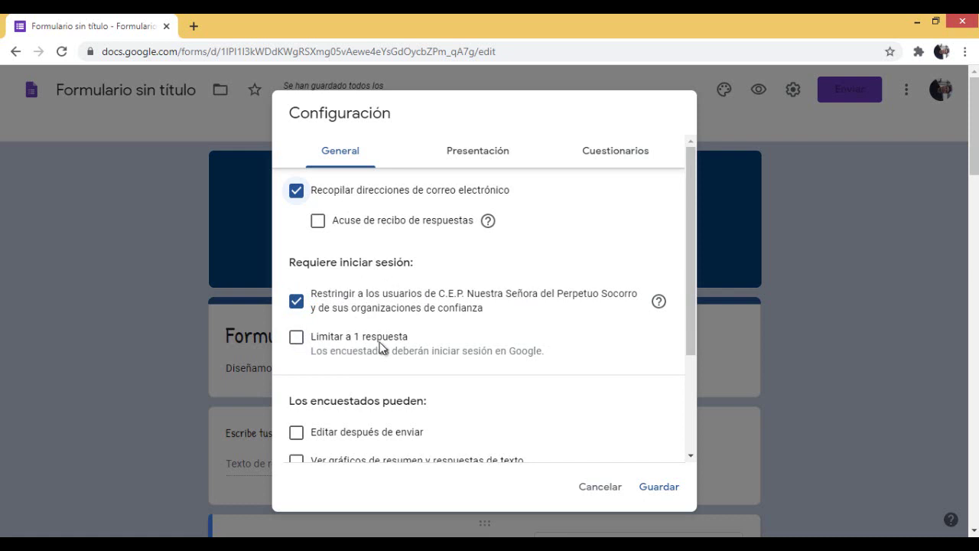
{"action": "left_click", "coordinate": [297, 342]}
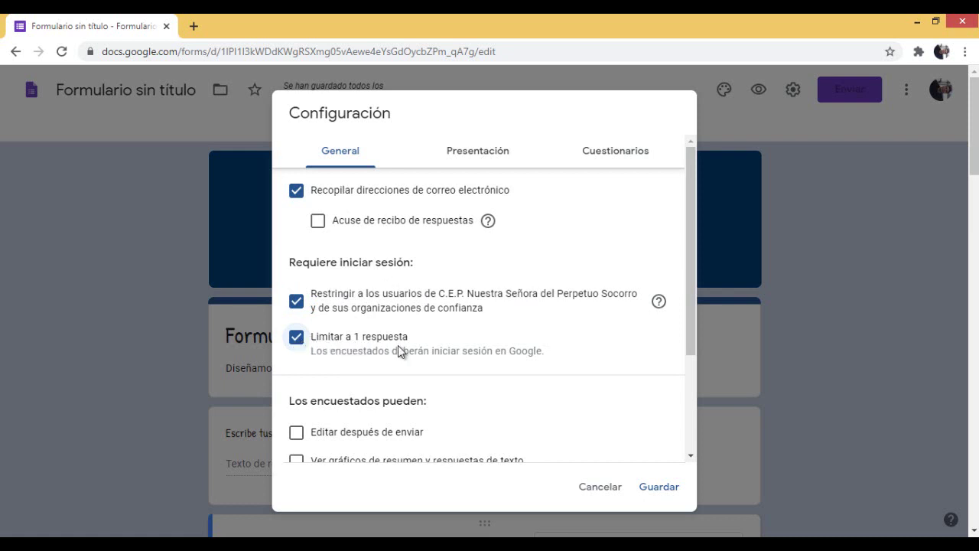
{"action": "scroll", "coordinate": [404, 330], "scroll_direction": "down", "scroll_amount": 1}
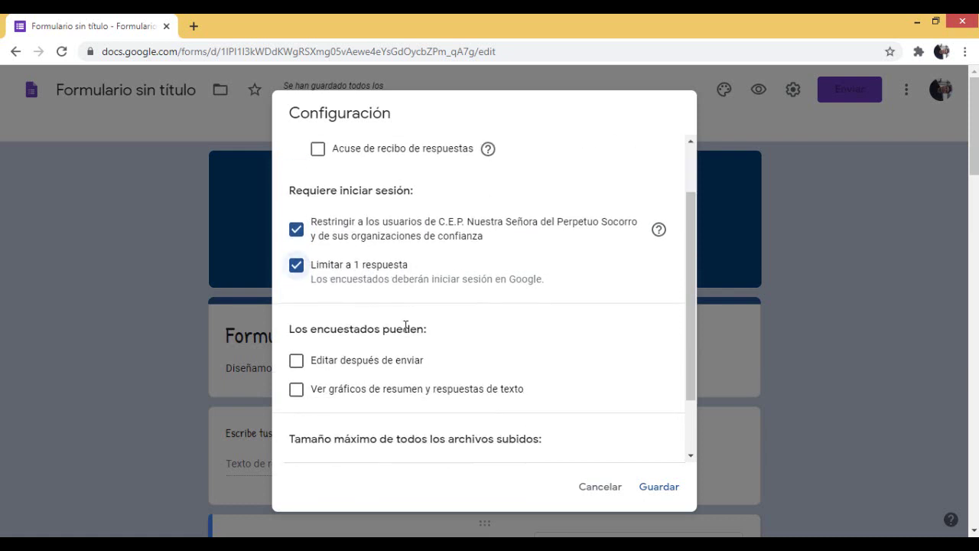
{"action": "scroll", "coordinate": [434, 334], "scroll_direction": "down", "scroll_amount": 1}
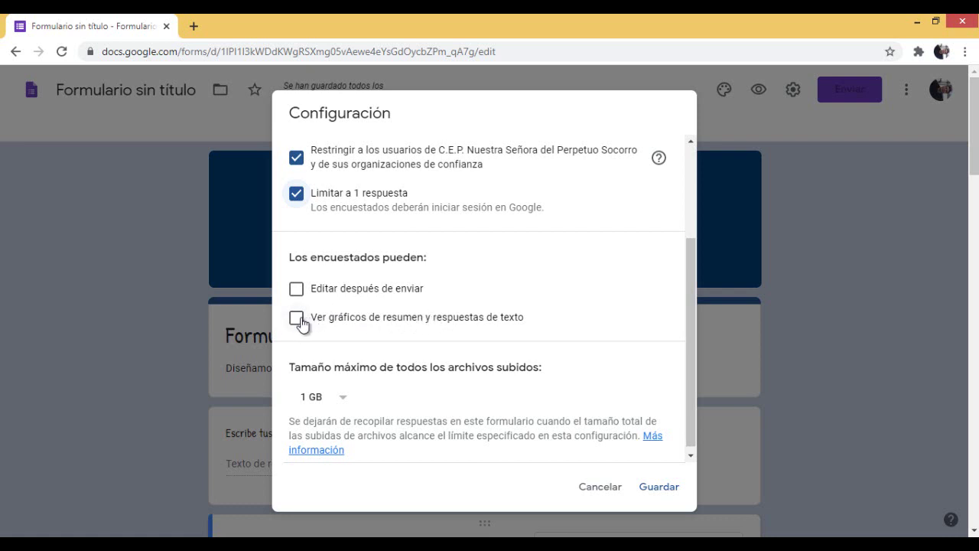
{"action": "scroll", "coordinate": [419, 313], "scroll_direction": "down", "scroll_amount": 1}
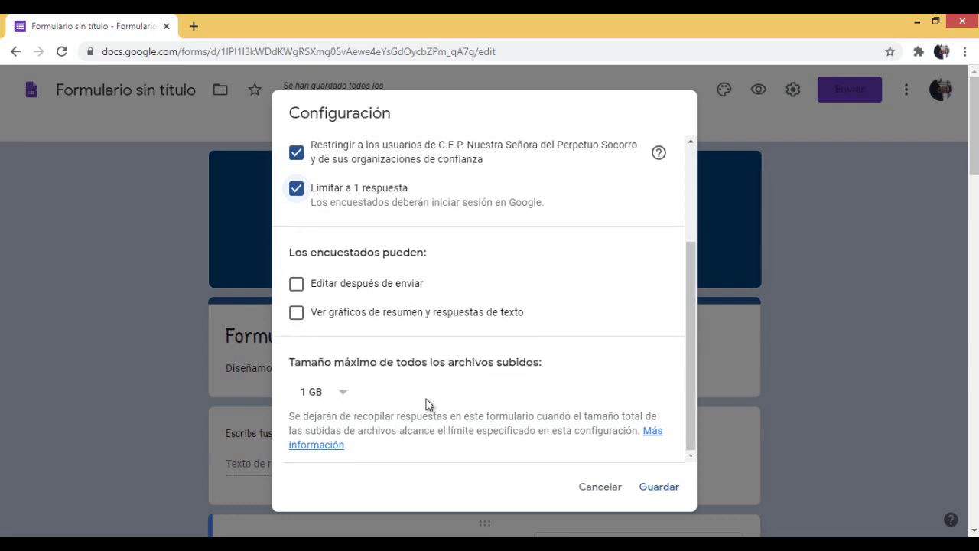
Enable the progress bar in the form's presentation settings
{"action": "scroll", "coordinate": [442, 395], "scroll_direction": "up", "scroll_amount": 4}
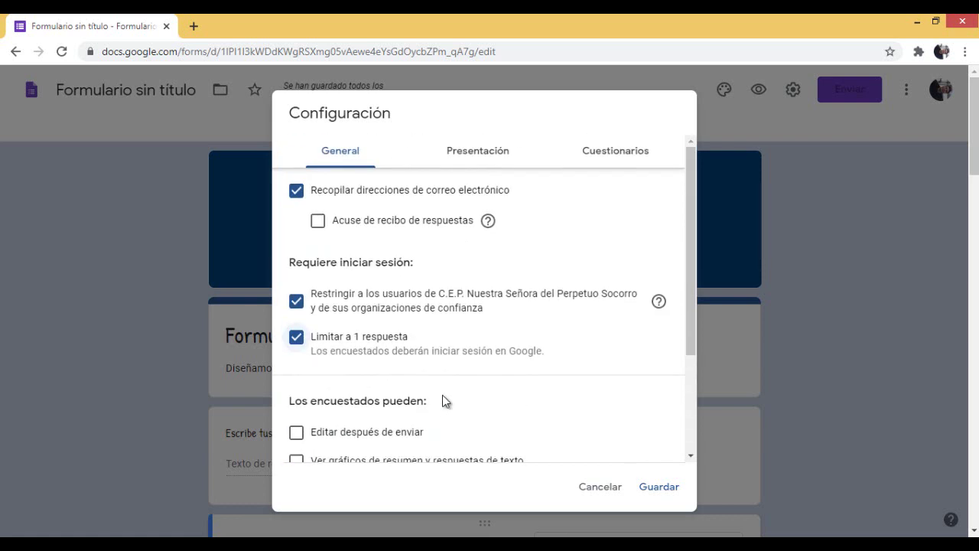
{"action": "left_click", "coordinate": [492, 164]}
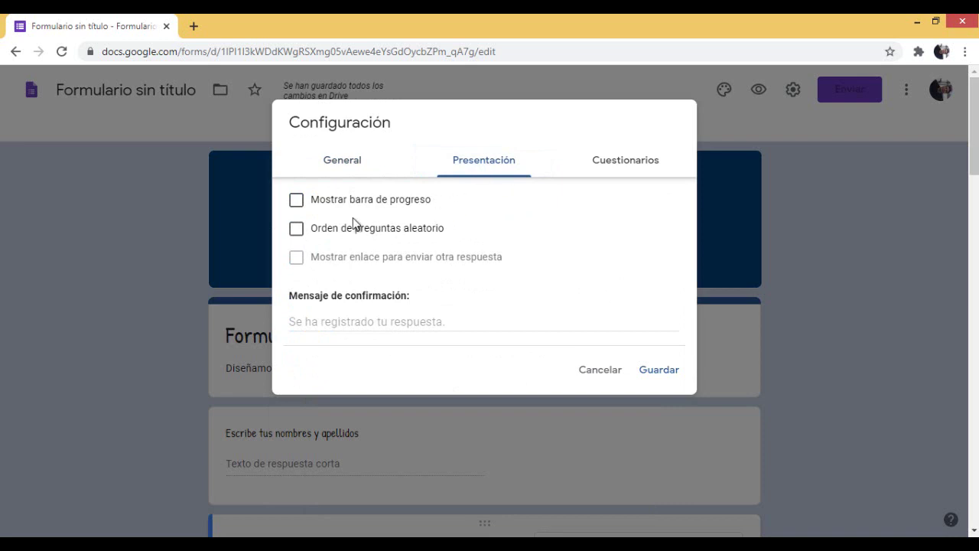
{"action": "left_click", "coordinate": [297, 201]}
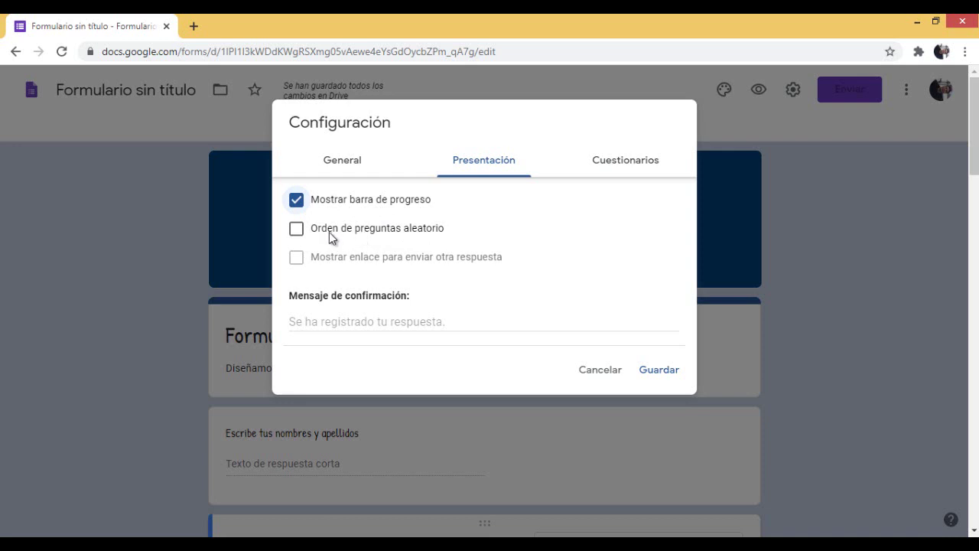
Convert the form into a quiz in its settings and release grades later, after manual review
{"action": "left_click", "coordinate": [624, 170]}
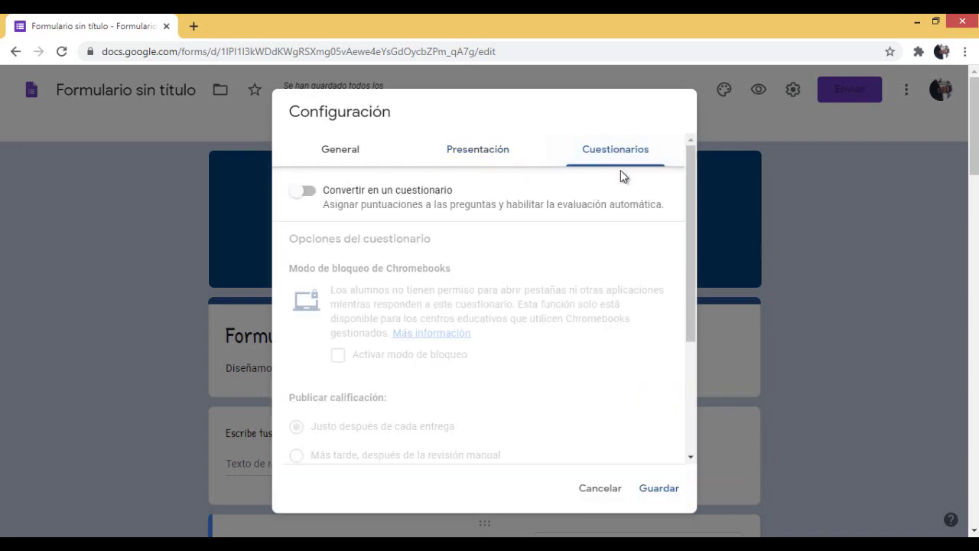
{"action": "left_click", "coordinate": [308, 193]}
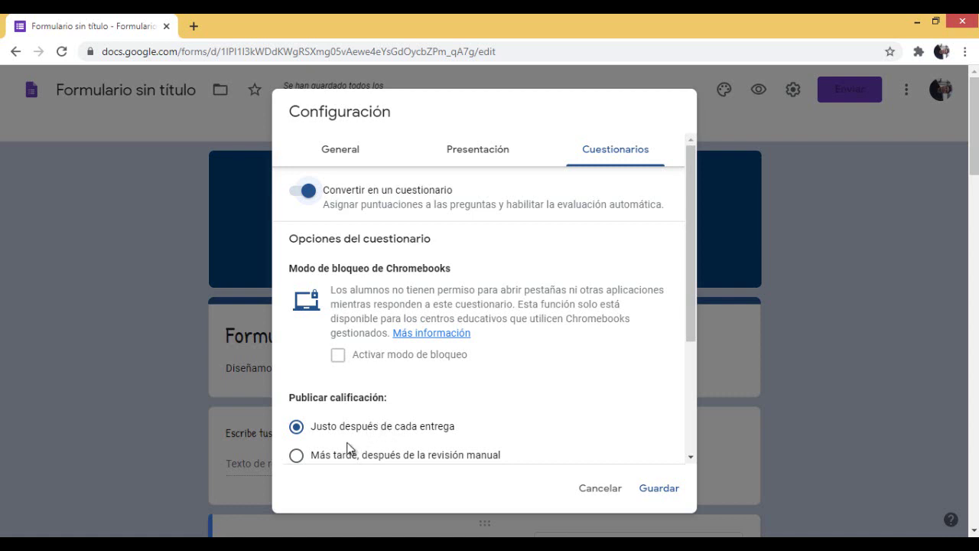
{"action": "left_click", "coordinate": [297, 456]}
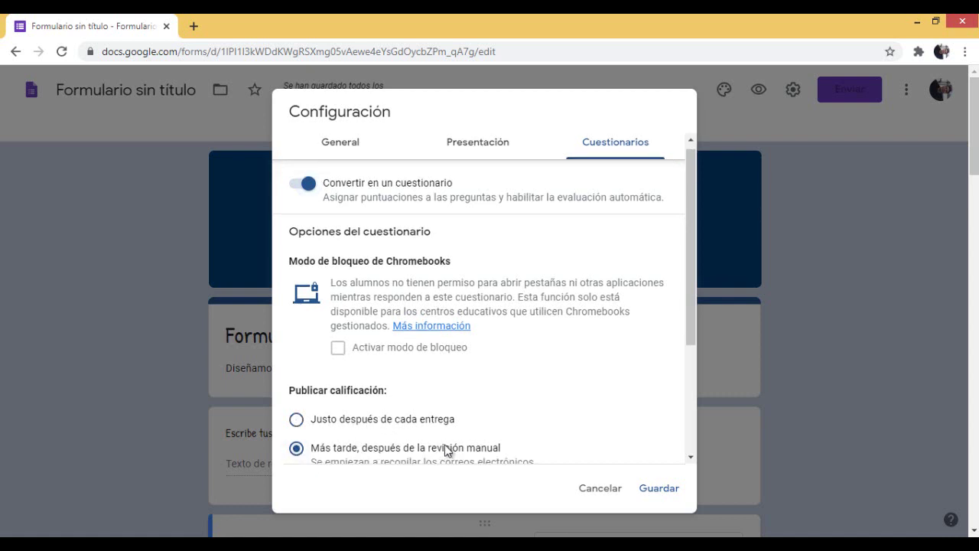
Hide point values (Puntuaciones) from respondents in the quiz options and save the form settings
{"action": "scroll", "coordinate": [504, 413], "scroll_direction": "down", "scroll_amount": 2}
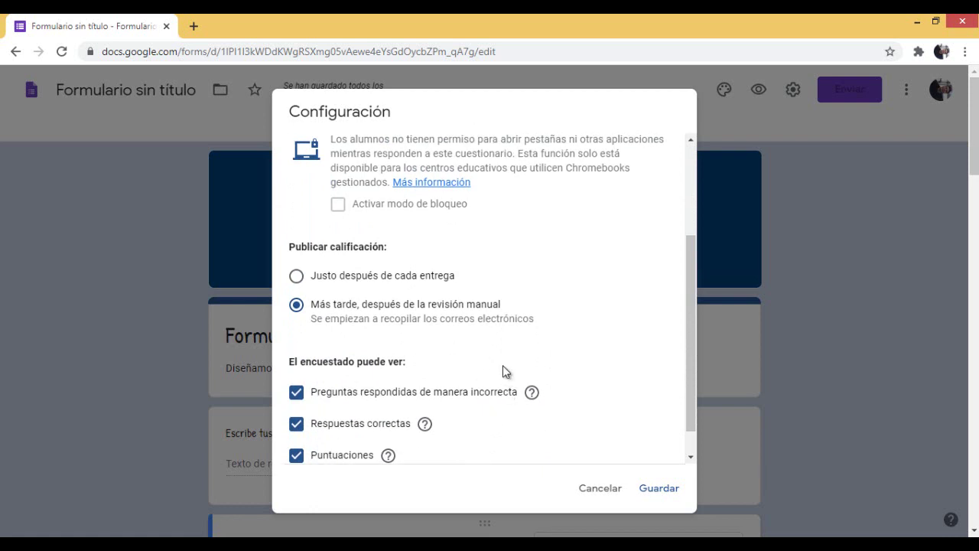
{"action": "scroll", "coordinate": [504, 371], "scroll_direction": "down", "scroll_amount": 1}
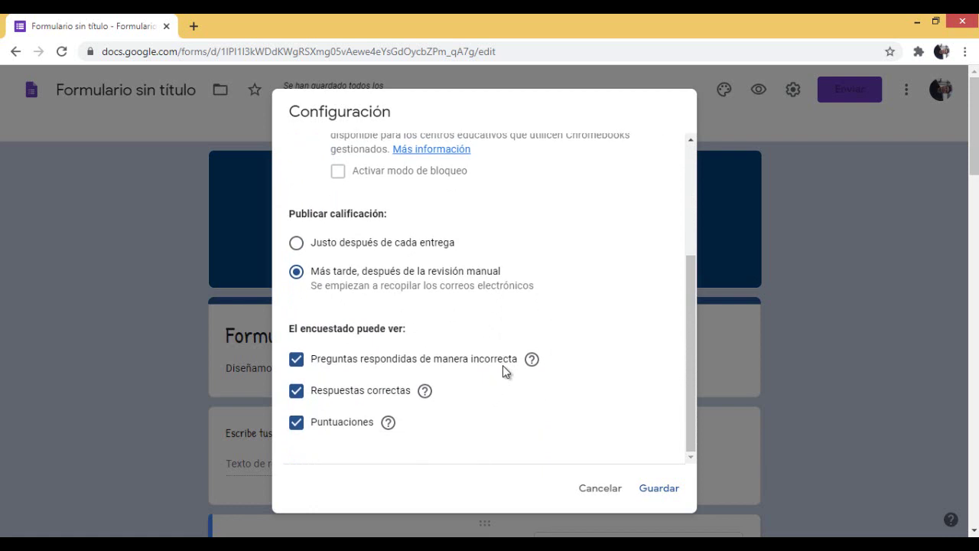
{"action": "scroll", "coordinate": [502, 365], "scroll_direction": "down", "scroll_amount": 1}
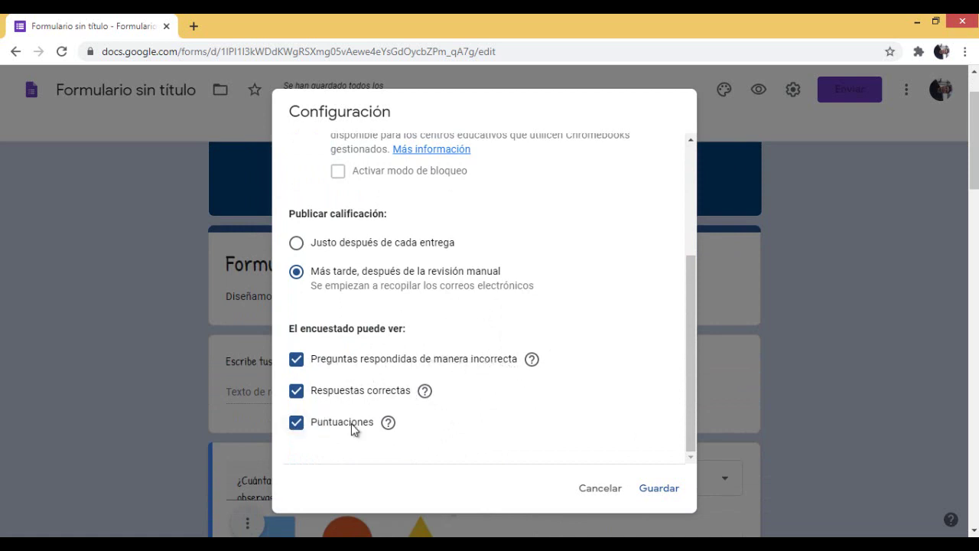
{"action": "left_click", "coordinate": [297, 423]}
{"action": "mouse_move", "coordinate": [385, 418]}
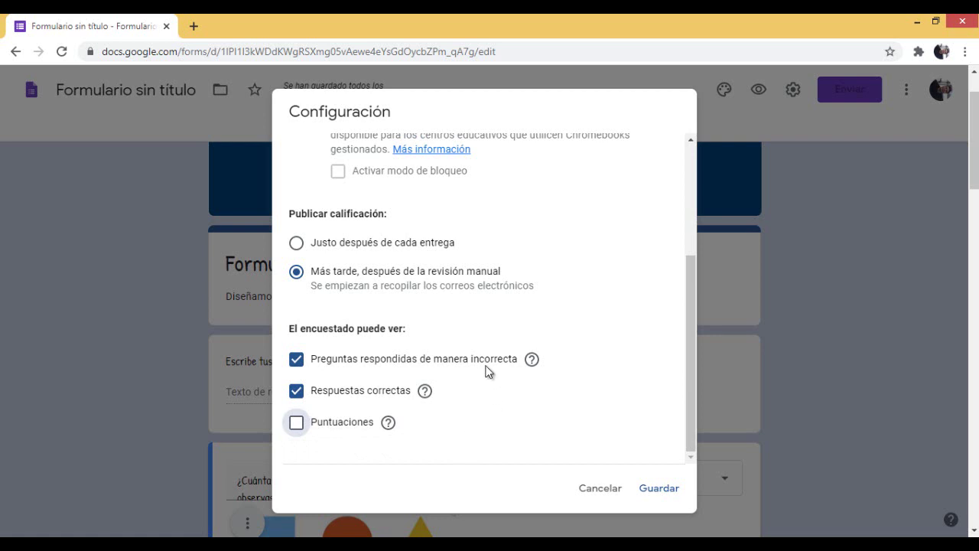
{"action": "scroll", "coordinate": [523, 406], "scroll_direction": "up", "scroll_amount": 3}
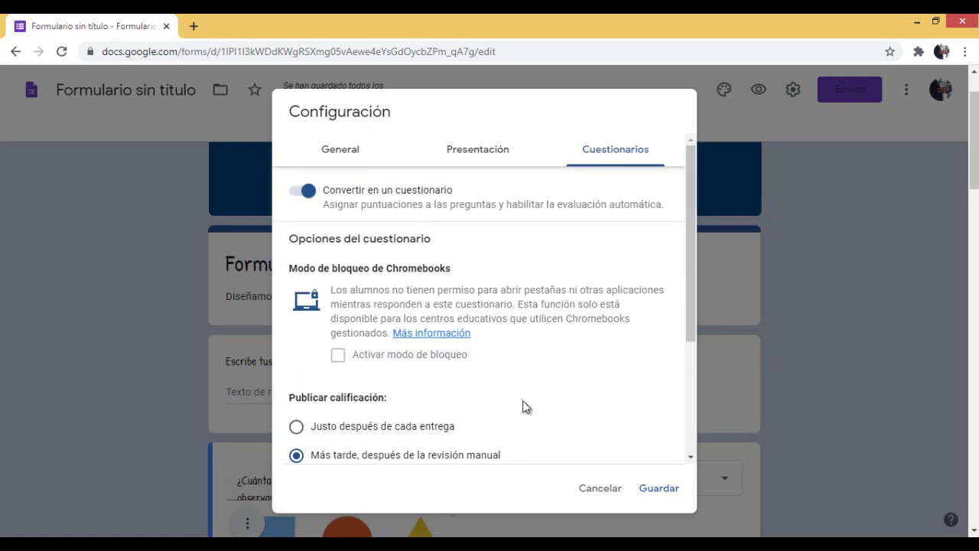
{"action": "left_click", "coordinate": [657, 489]}
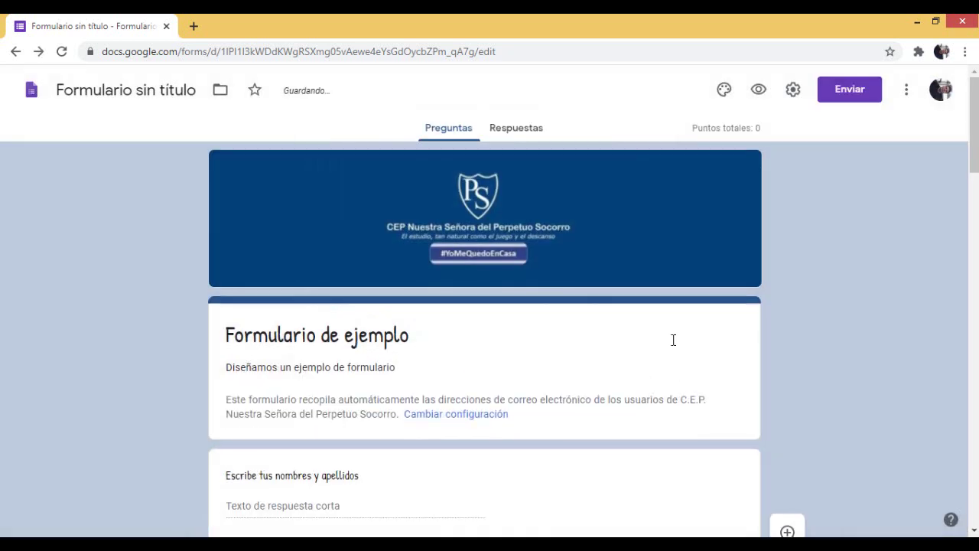
Make the short-answer question "Escribe tus nombres y apellidos" required
{"action": "scroll", "coordinate": [673, 340], "scroll_direction": "down", "scroll_amount": 3}
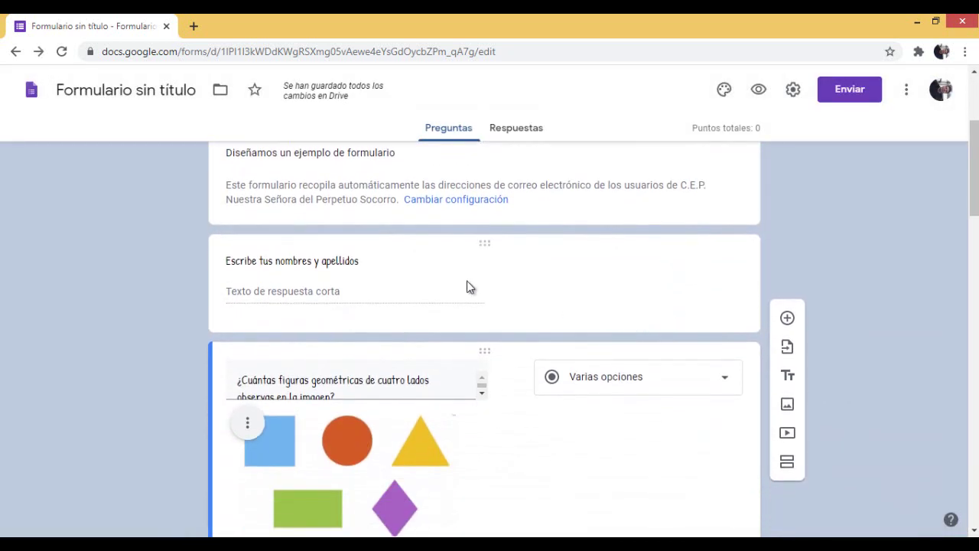
{"action": "left_click", "coordinate": [342, 289]}
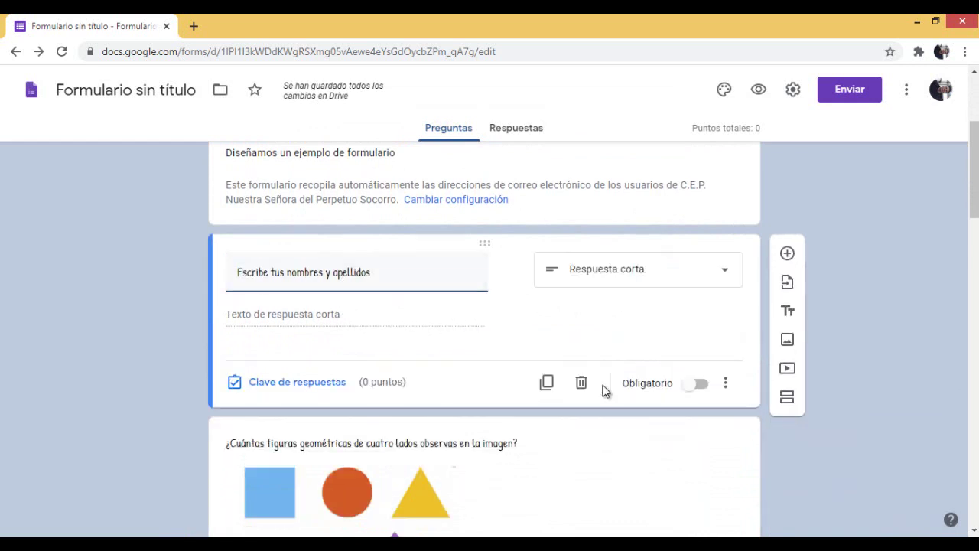
{"action": "left_click", "coordinate": [698, 387]}
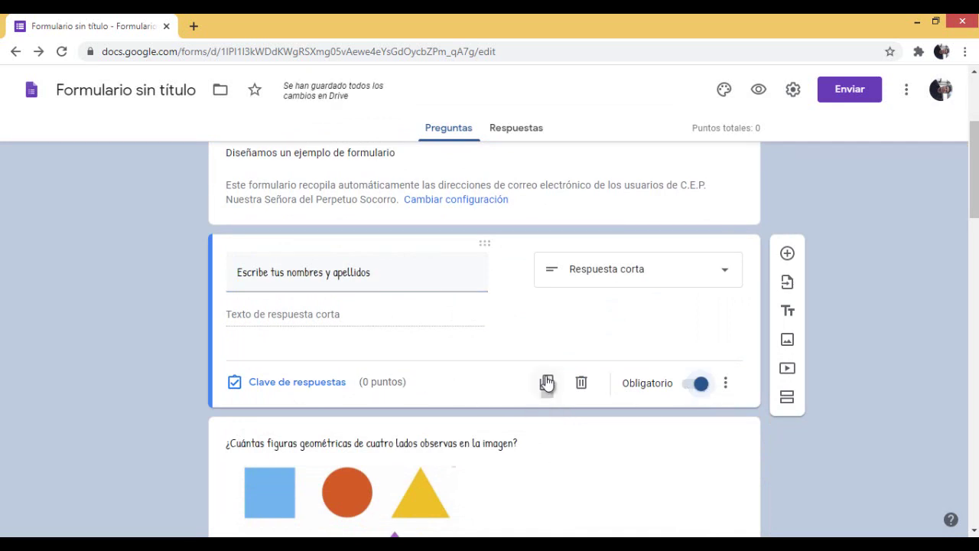
Make the question "¿Cuántas figuras geométricas de cuatro lados observas en la imagen?" required
{"action": "scroll", "coordinate": [546, 382], "scroll_direction": "down", "scroll_amount": 1}
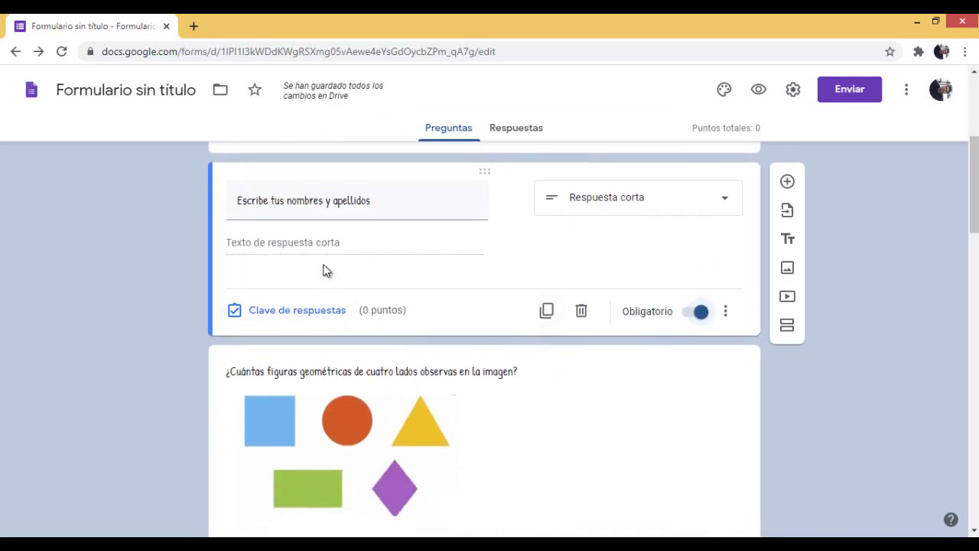
{"action": "scroll", "coordinate": [546, 301], "scroll_direction": "down", "scroll_amount": 2}
{"action": "scroll", "coordinate": [545, 310], "scroll_direction": "down", "scroll_amount": 1}
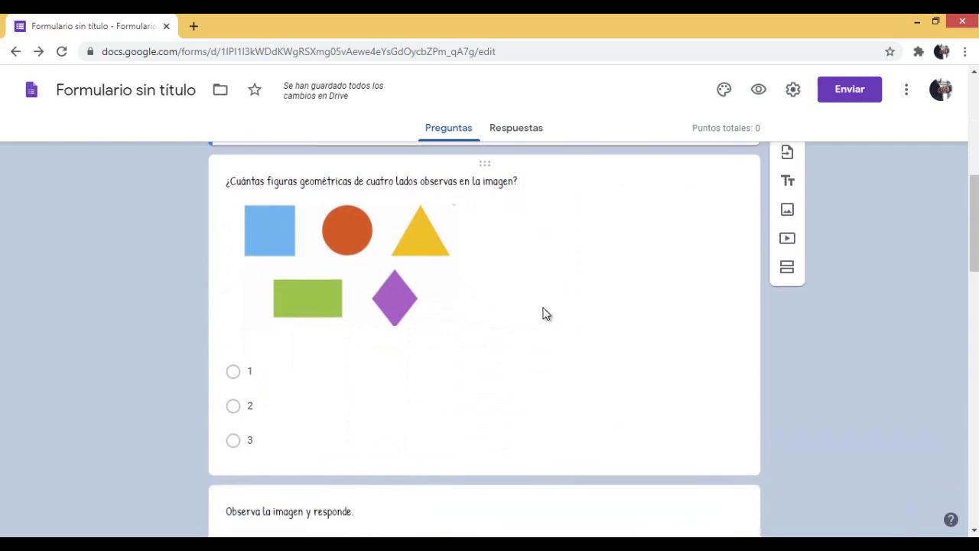
{"action": "left_click", "coordinate": [489, 159]}
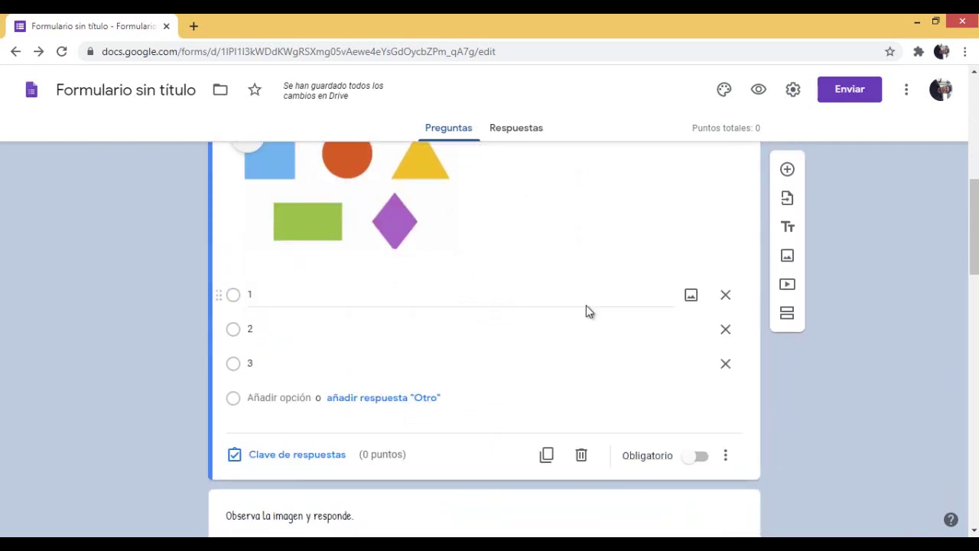
{"action": "left_click", "coordinate": [697, 456]}
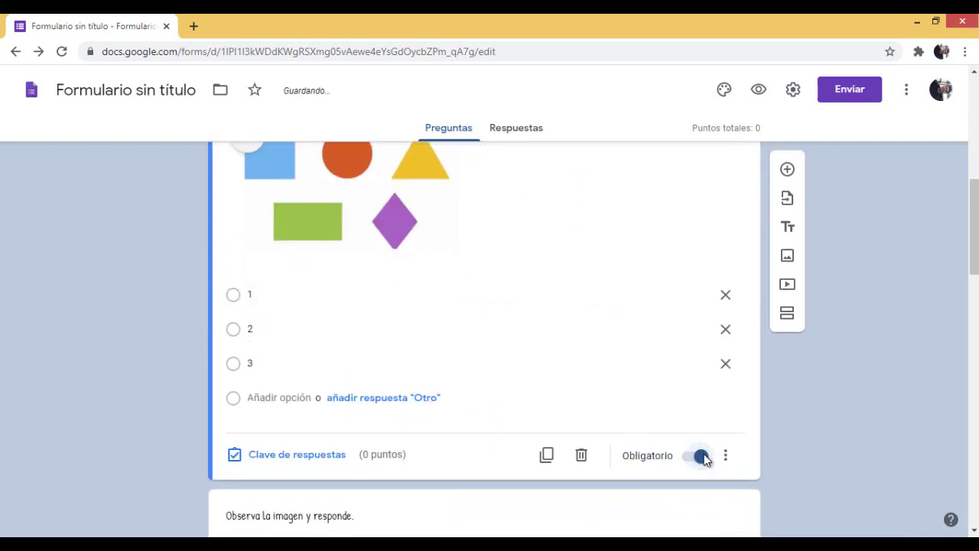
In the answer key of the four-sided figures question, mark 3 as correct and assign 1 point
{"action": "left_click", "coordinate": [302, 457]}
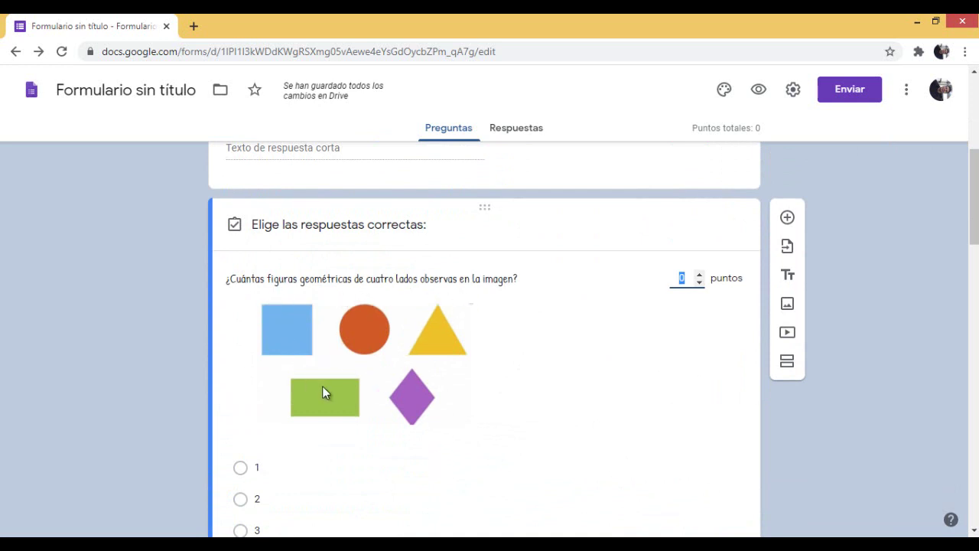
{"action": "scroll", "coordinate": [407, 397], "scroll_direction": "down", "scroll_amount": 1}
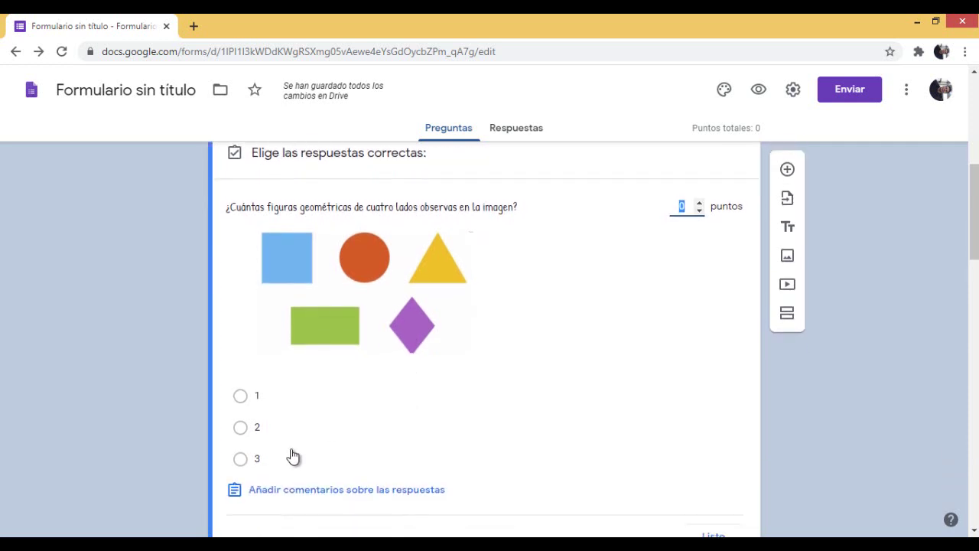
{"action": "left_click", "coordinate": [241, 460]}
{"action": "scroll", "coordinate": [411, 425], "scroll_direction": "down", "scroll_amount": 1}
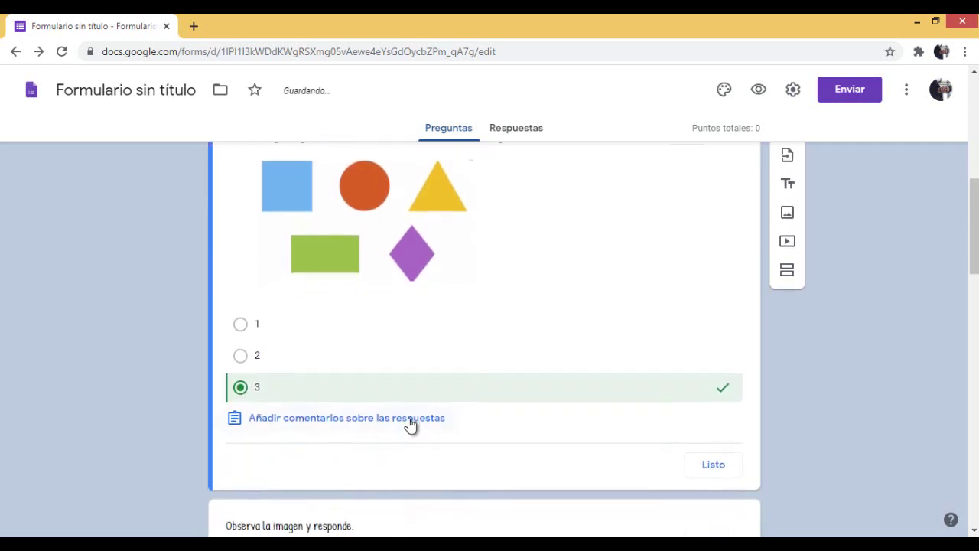
{"action": "scroll", "coordinate": [413, 425], "scroll_direction": "up", "scroll_amount": 1}
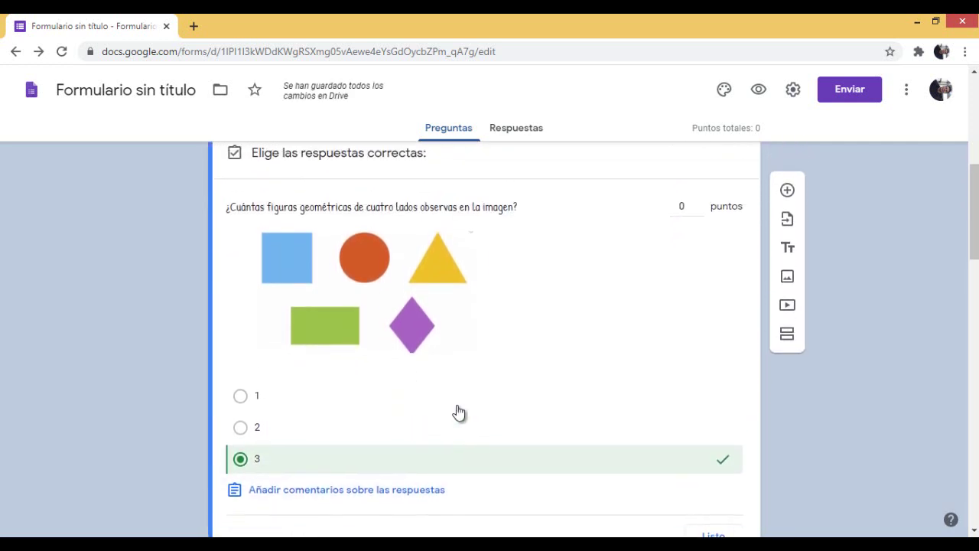
{"action": "left_click", "coordinate": [699, 204]}
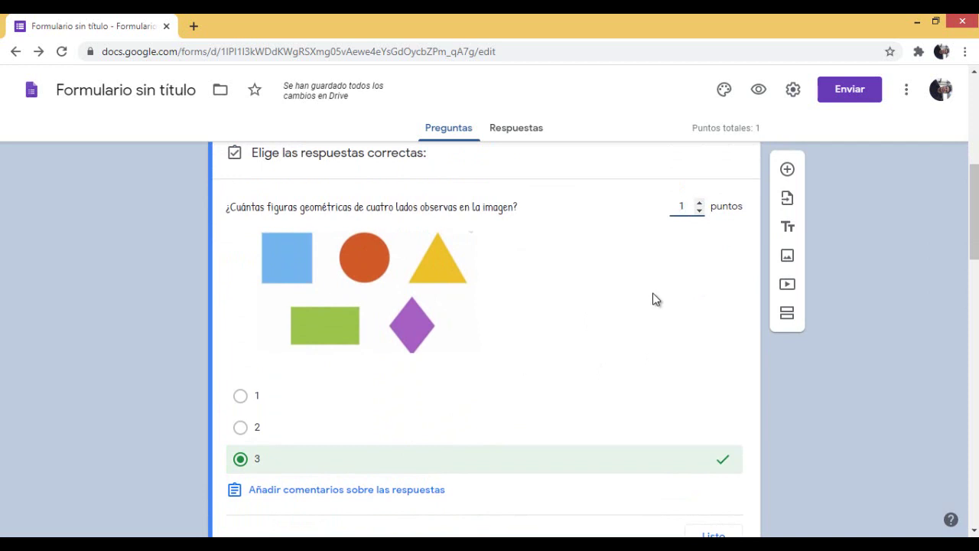
Make the question "¿Cuántos triángulos observas?" required
{"action": "scroll", "coordinate": [654, 298], "scroll_direction": "down", "scroll_amount": 4}
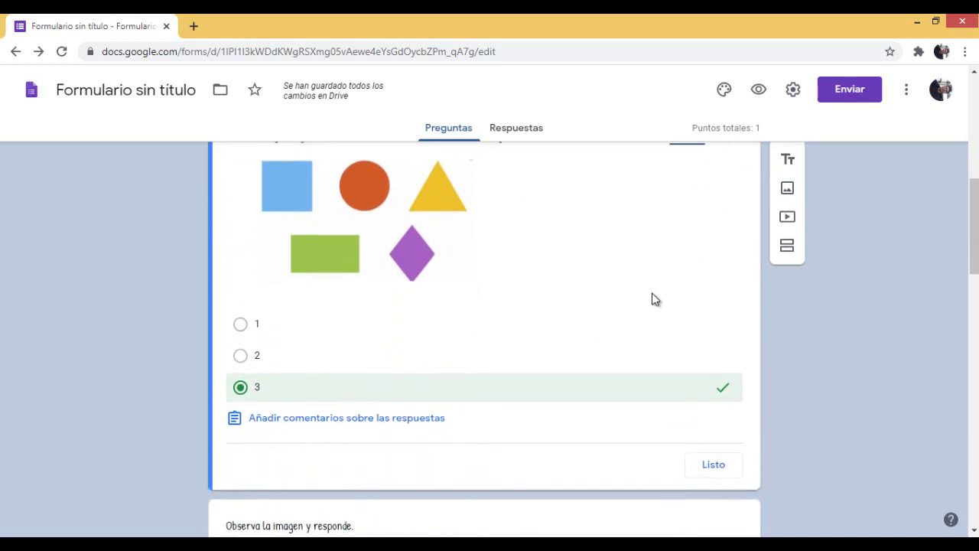
{"action": "scroll", "coordinate": [654, 298], "scroll_direction": "down", "scroll_amount": 2}
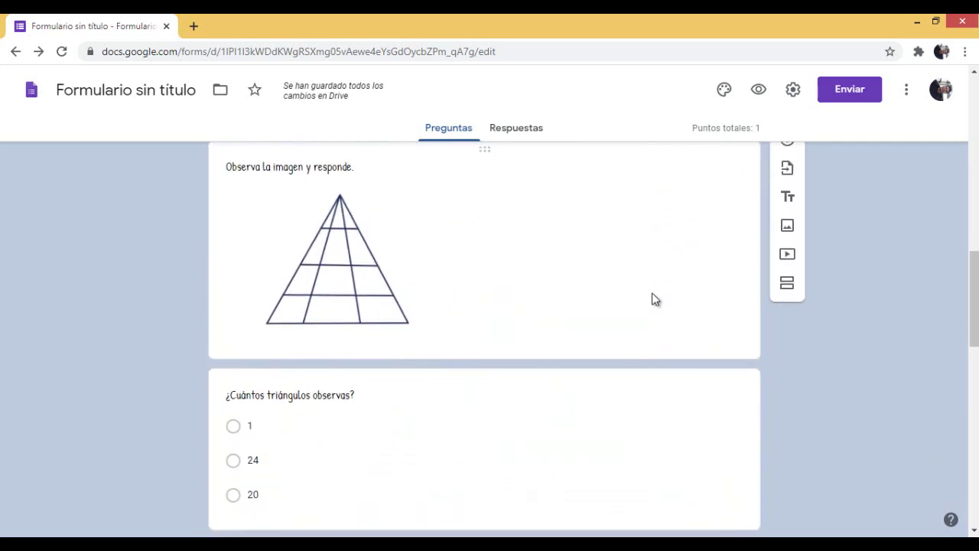
{"action": "scroll", "coordinate": [500, 262], "scroll_direction": "down", "scroll_amount": 1}
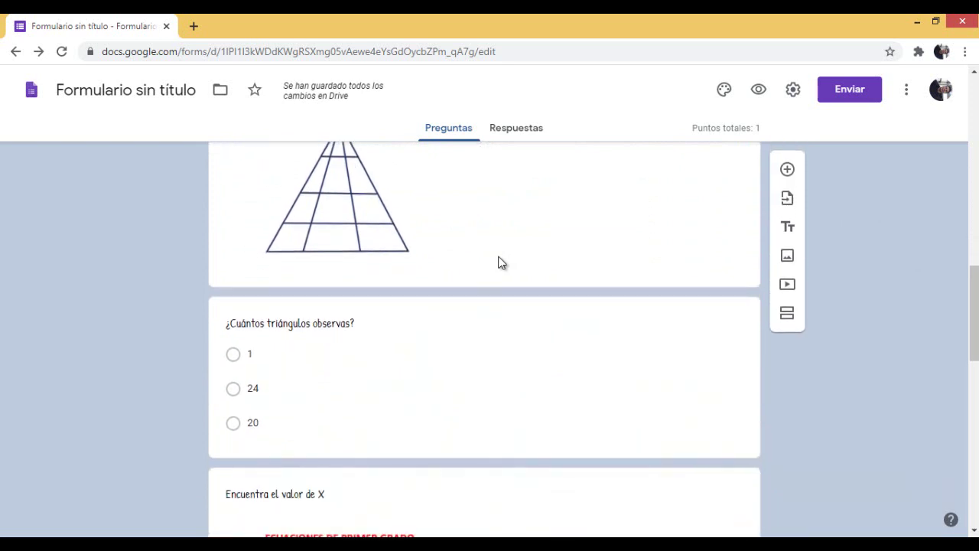
{"action": "scroll", "coordinate": [479, 255], "scroll_direction": "up", "scroll_amount": 1}
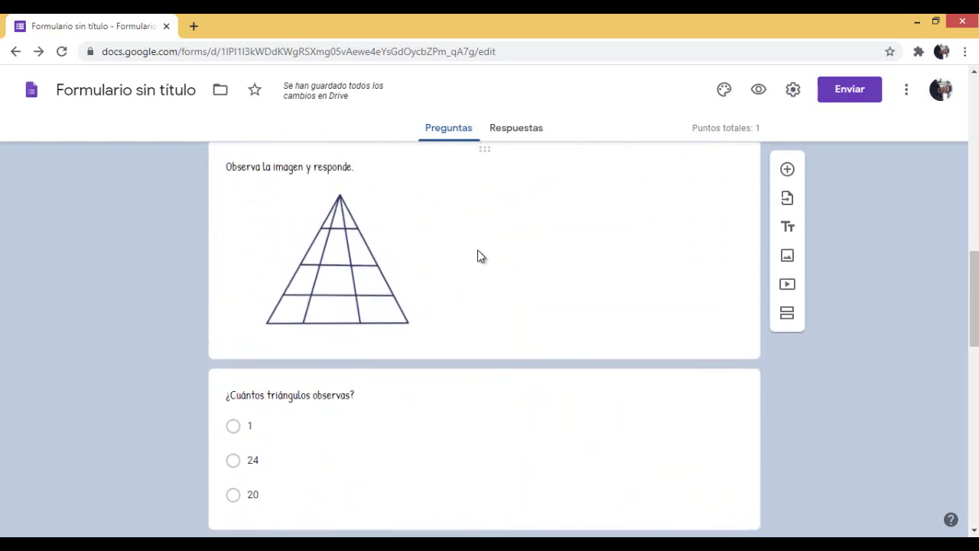
{"action": "left_click", "coordinate": [324, 391]}
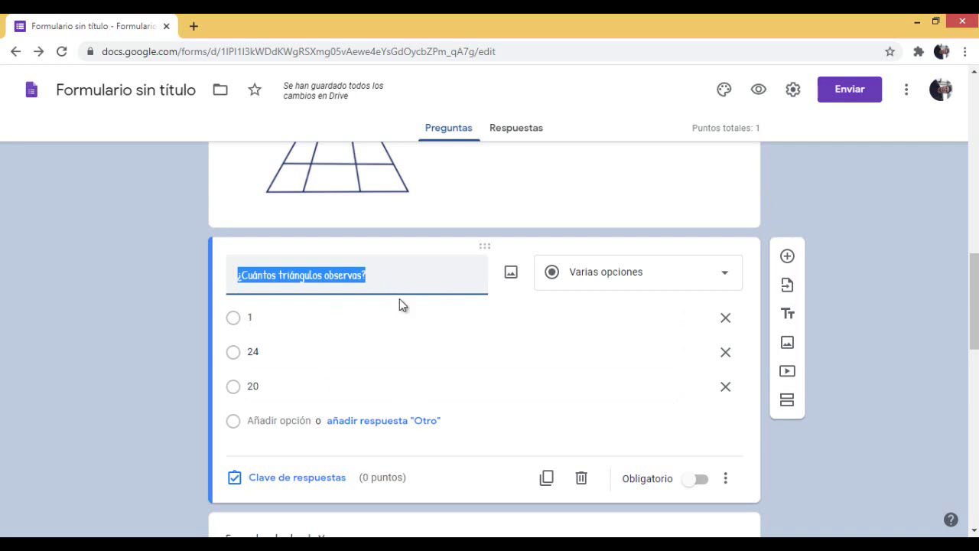
{"action": "left_click", "coordinate": [701, 479]}
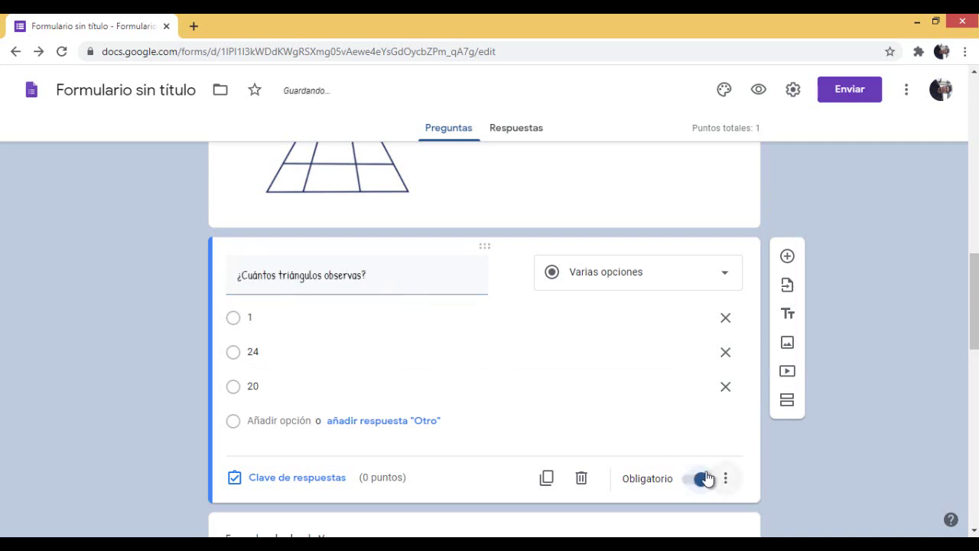
In the answer key of the triangles question, mark 24 as correct and assign 1 point
{"action": "left_click", "coordinate": [304, 478]}
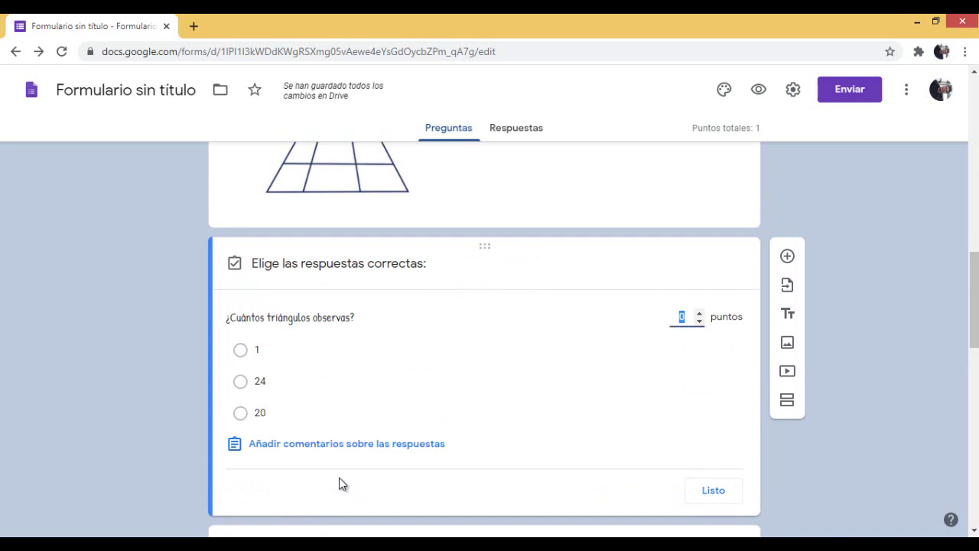
{"action": "left_click", "coordinate": [247, 384]}
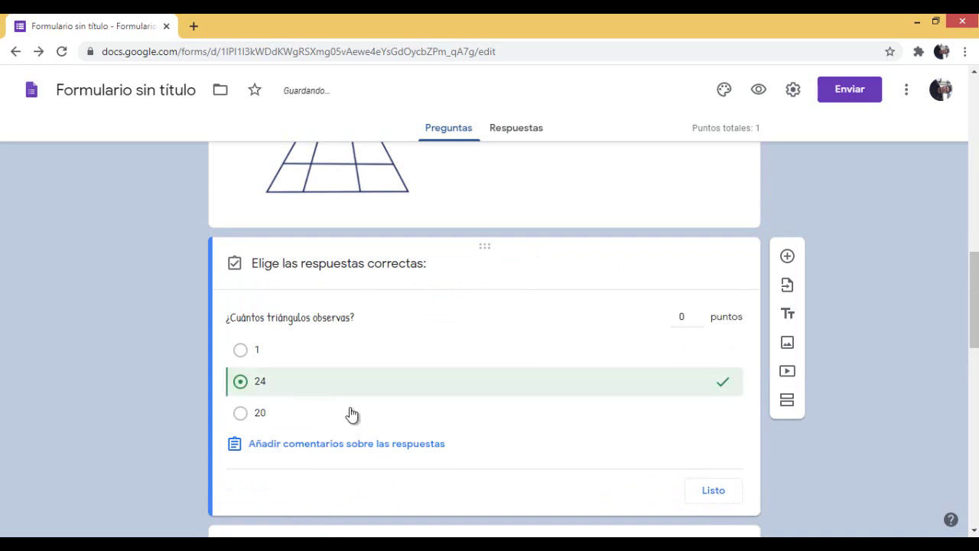
{"action": "left_click", "coordinate": [684, 317]}
{"action": "left_click", "coordinate": [699, 314]}
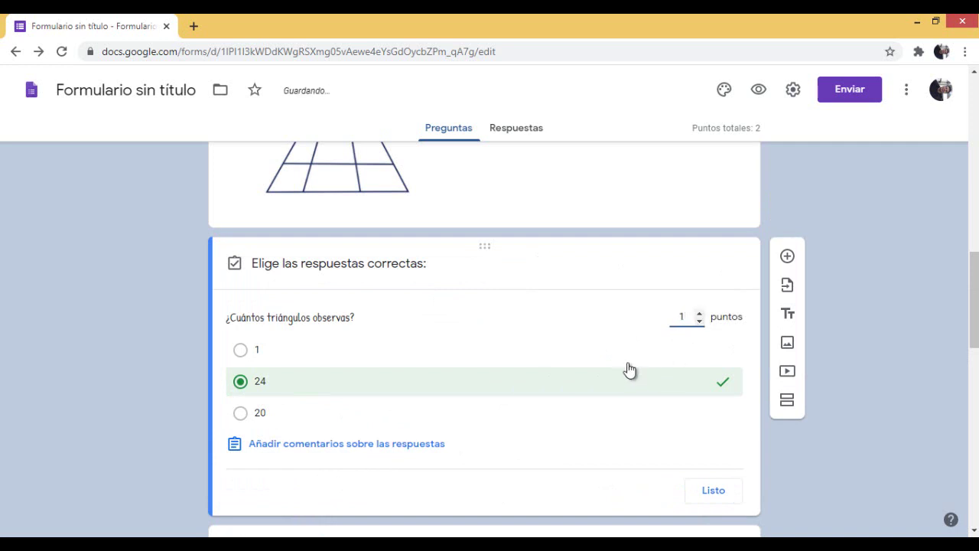
Make the question "Encuentra el valor de X" required
{"action": "scroll", "coordinate": [581, 363], "scroll_direction": "down", "scroll_amount": 4}
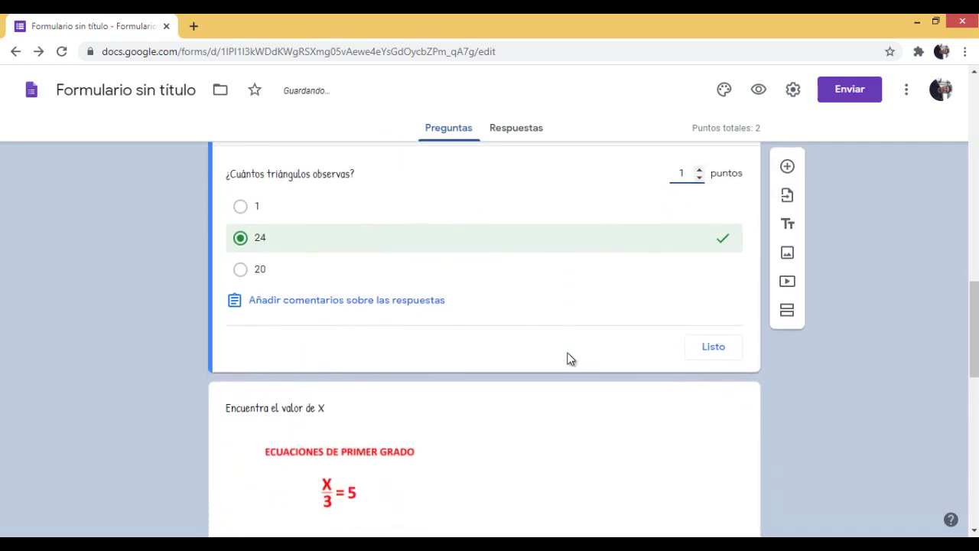
{"action": "scroll", "coordinate": [570, 359], "scroll_direction": "down", "scroll_amount": 2}
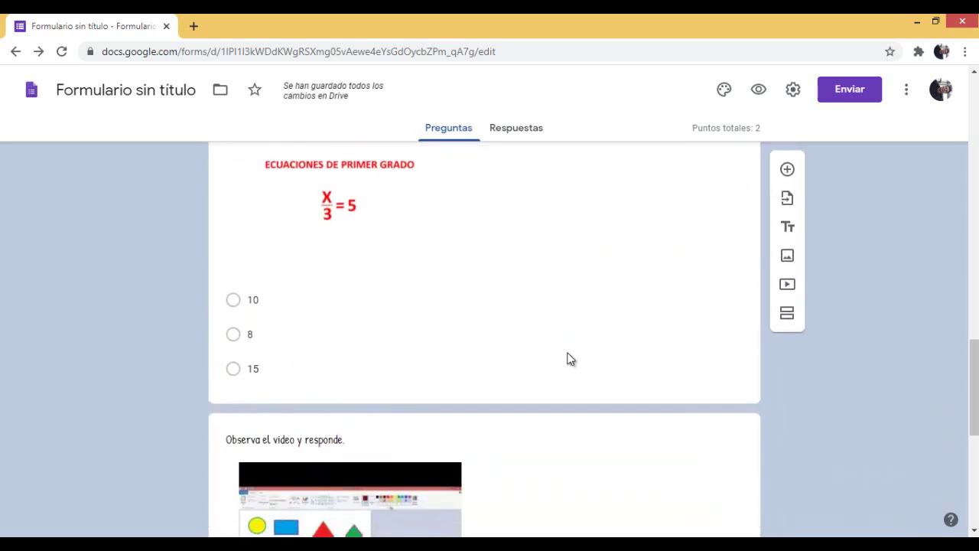
{"action": "scroll", "coordinate": [555, 358], "scroll_direction": "up", "scroll_amount": 1}
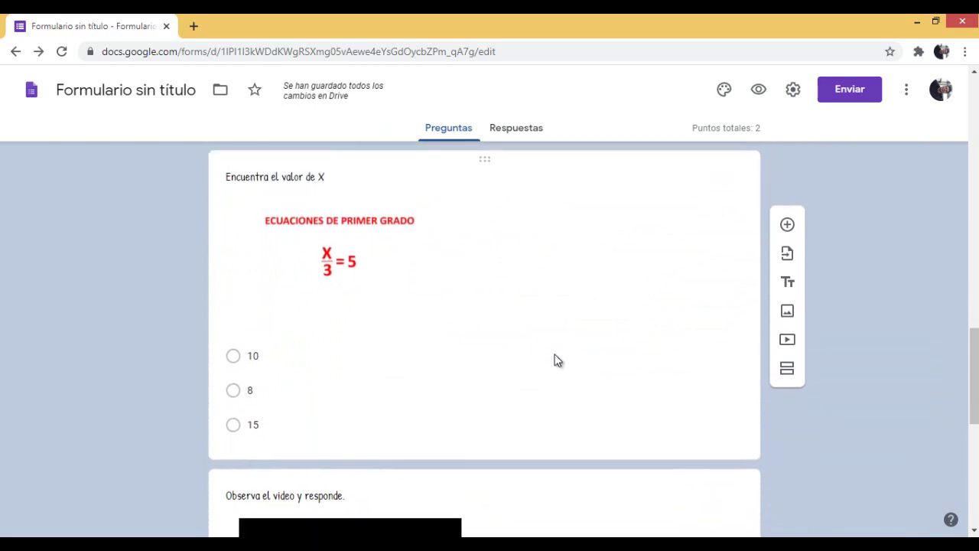
{"action": "left_click", "coordinate": [316, 197]}
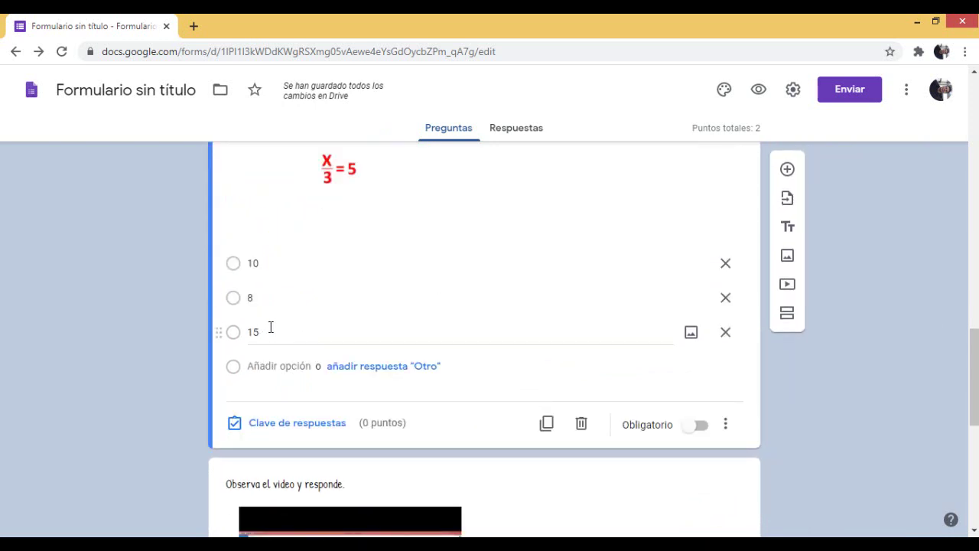
{"action": "left_click", "coordinate": [366, 339]}
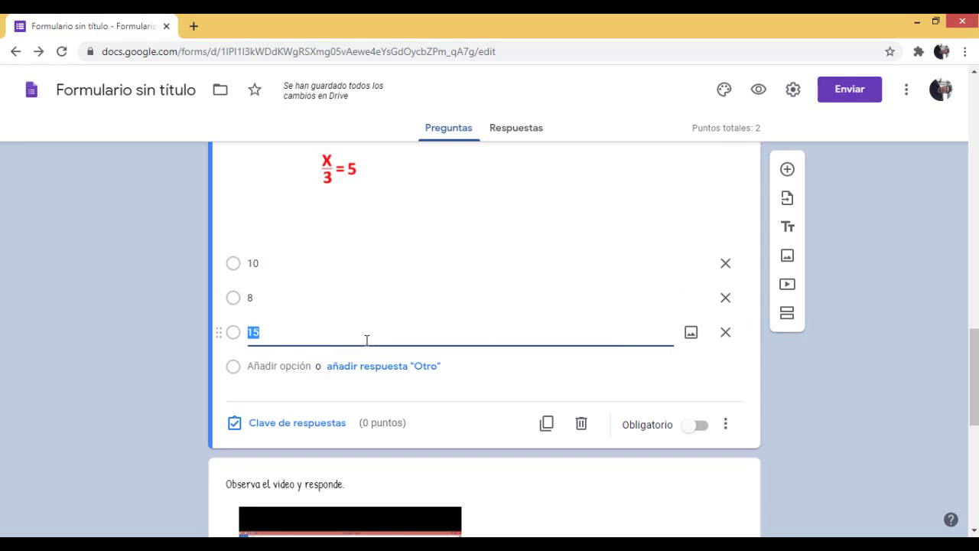
{"action": "left_click", "coordinate": [699, 425]}
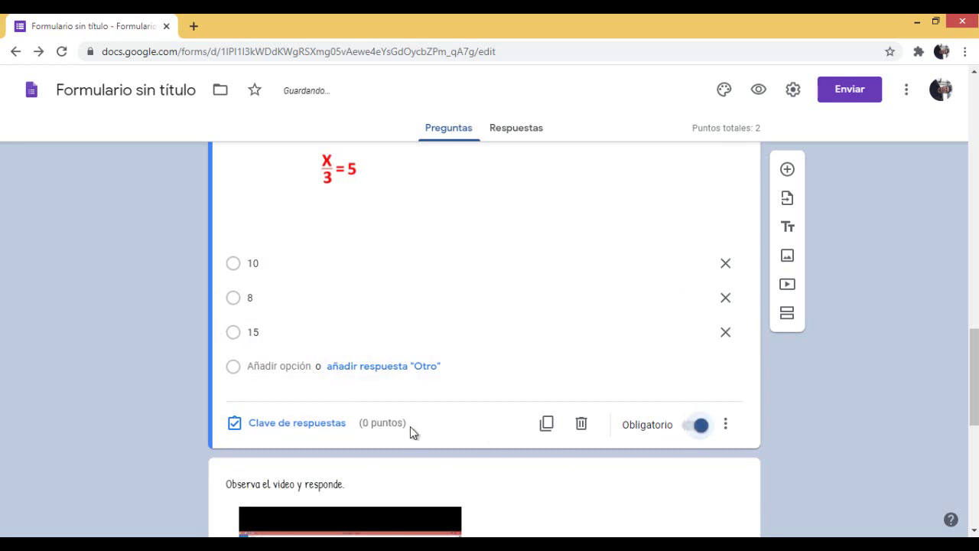
In the answer key of "Encuentra el valor de X", mark 15 as correct and assign 1 point
{"action": "left_click", "coordinate": [312, 425]}
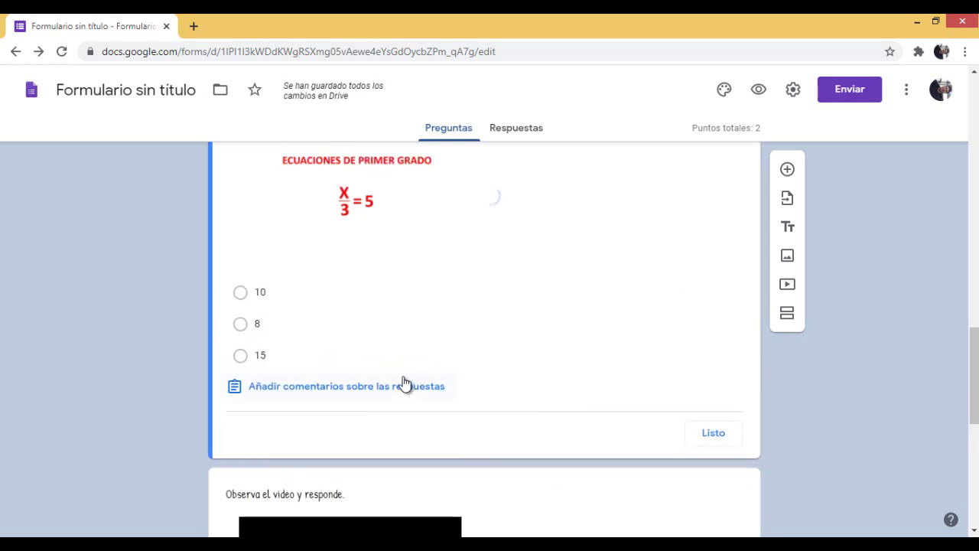
{"action": "left_click", "coordinate": [245, 364]}
{"action": "scroll", "coordinate": [672, 247], "scroll_direction": "up", "scroll_amount": 1}
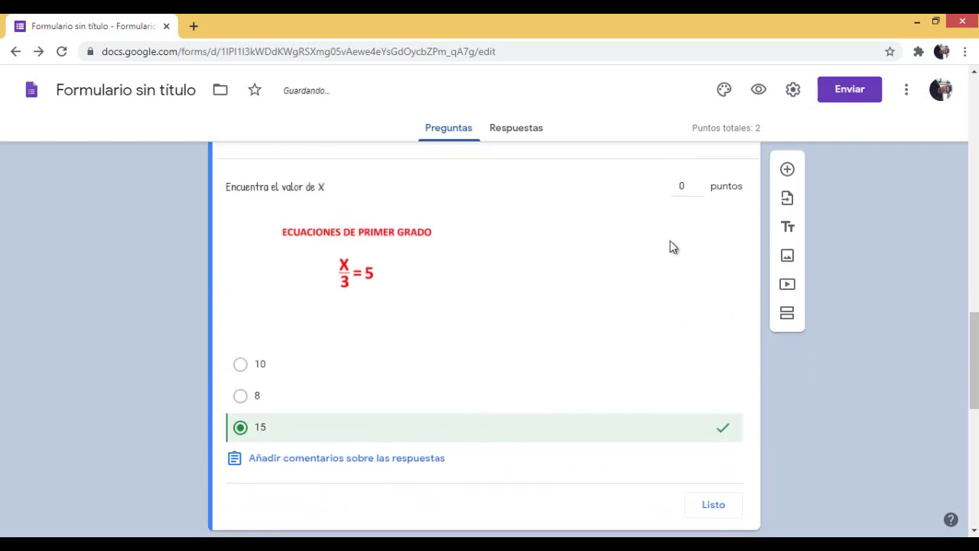
{"action": "left_click", "coordinate": [697, 186]}
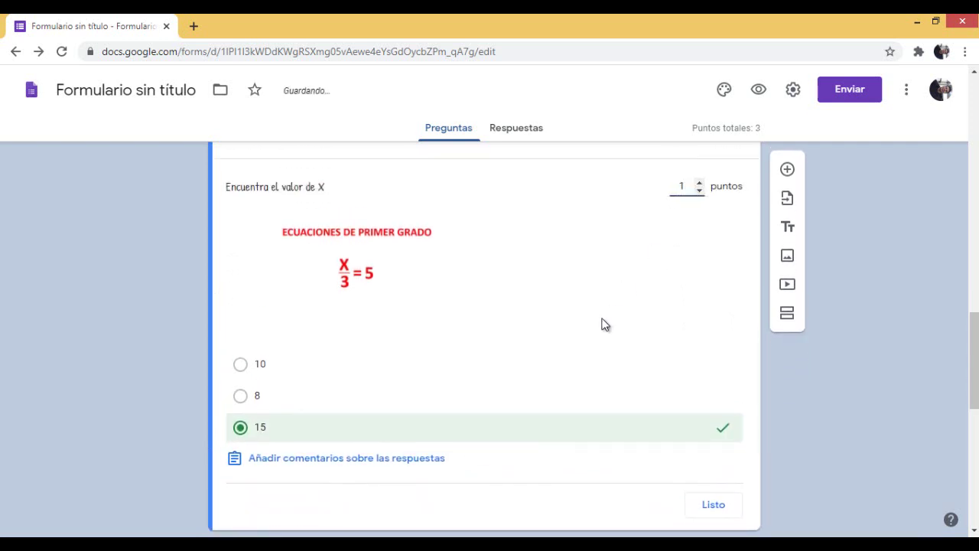
{"action": "scroll", "coordinate": [601, 325], "scroll_direction": "down", "scroll_amount": 3}
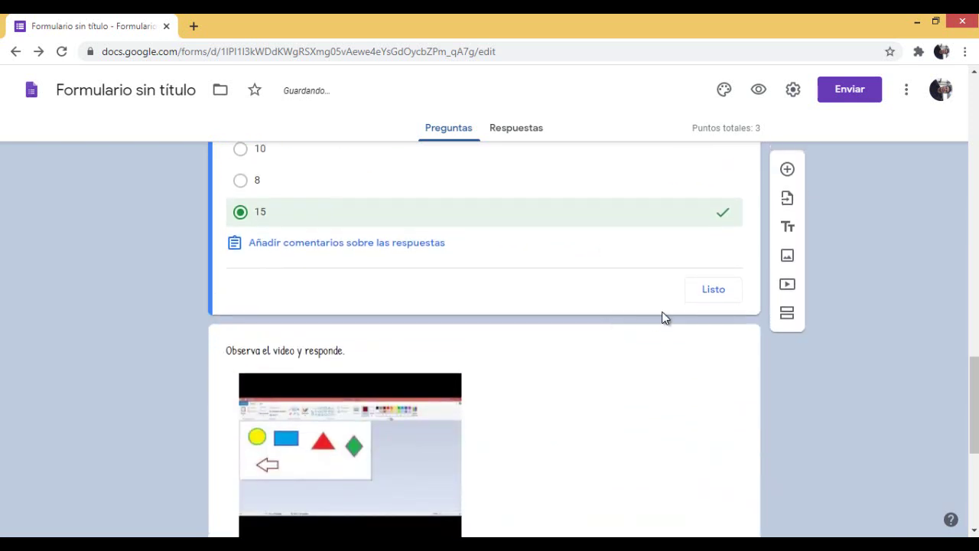
{"action": "left_click", "coordinate": [717, 297]}
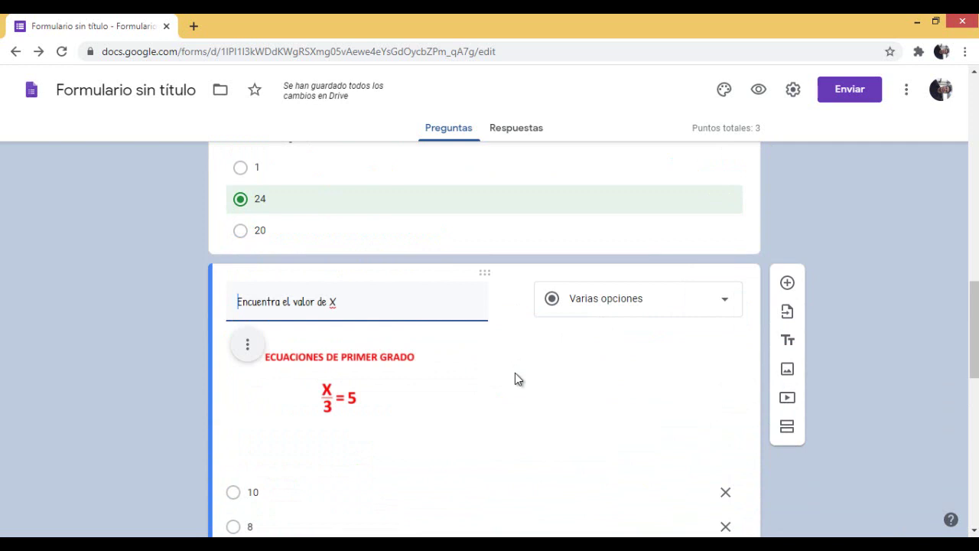
Make the question "¿Cuantas figuras geométricas pudiste observar?" below the video required
{"action": "scroll", "coordinate": [515, 373], "scroll_direction": "down", "scroll_amount": 2}
{"action": "scroll", "coordinate": [515, 372], "scroll_direction": "down", "scroll_amount": 2}
{"action": "scroll", "coordinate": [514, 372], "scroll_direction": "down", "scroll_amount": 3}
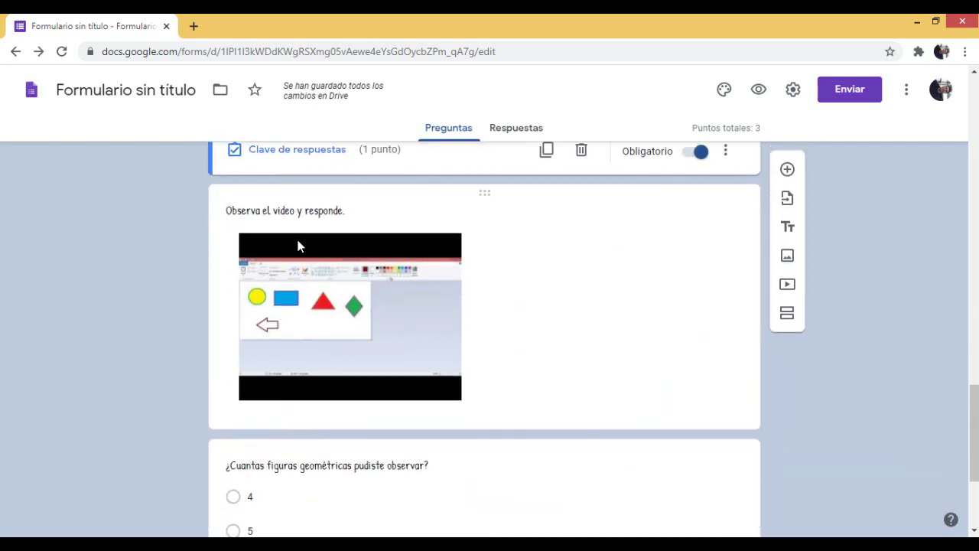
{"action": "scroll", "coordinate": [354, 329], "scroll_direction": "down", "scroll_amount": 1}
{"action": "left_click", "coordinate": [354, 396]}
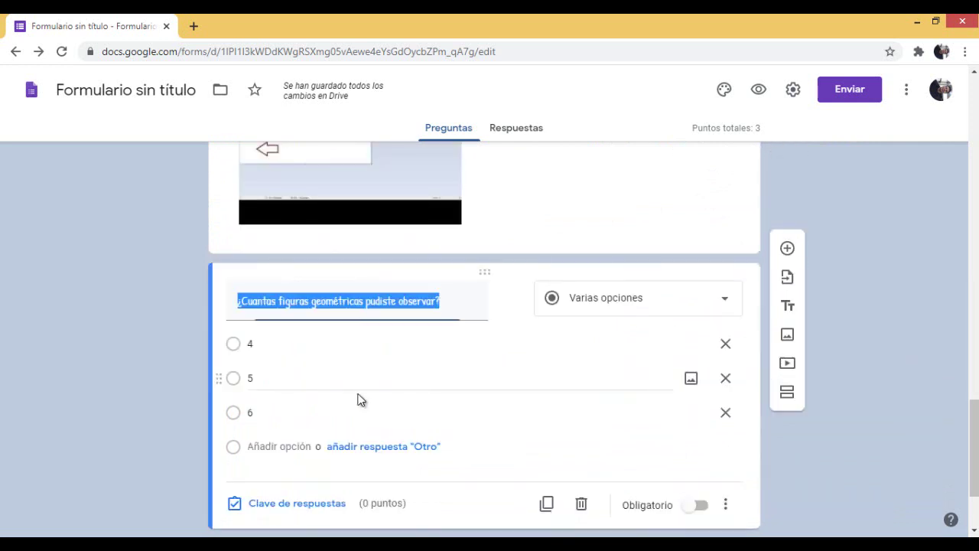
{"action": "scroll", "coordinate": [428, 385], "scroll_direction": "down", "scroll_amount": 2}
{"action": "left_click", "coordinate": [707, 372]}
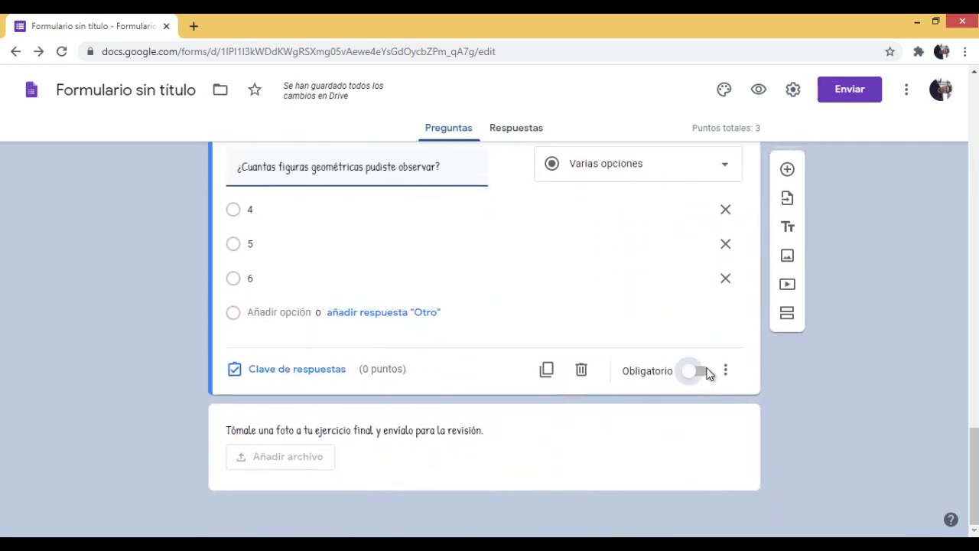
In the answer key of "¿Cuantas figuras geométricas pudiste observar?", mark 4 as correct and assign 1 point
{"action": "left_click", "coordinate": [298, 370]}
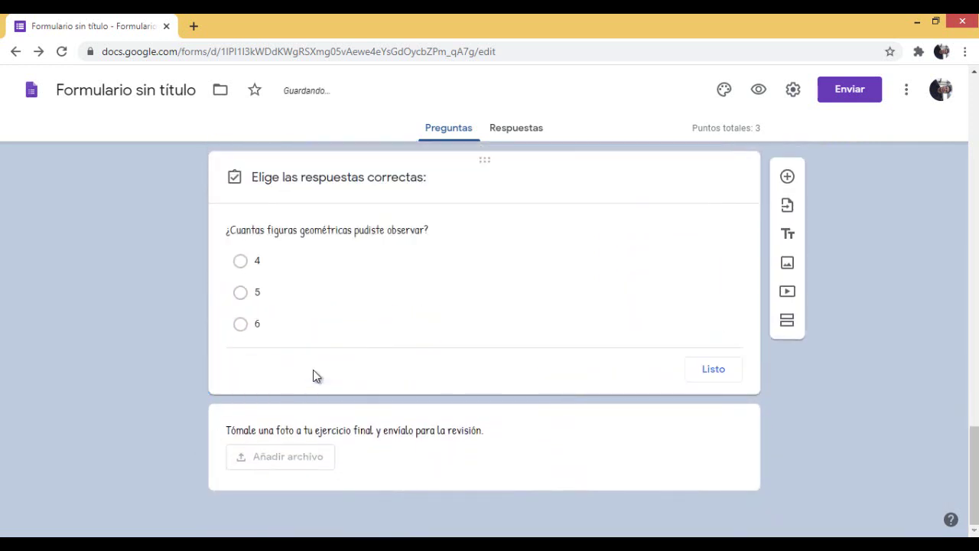
{"action": "scroll", "coordinate": [373, 365], "scroll_direction": "up", "scroll_amount": 1}
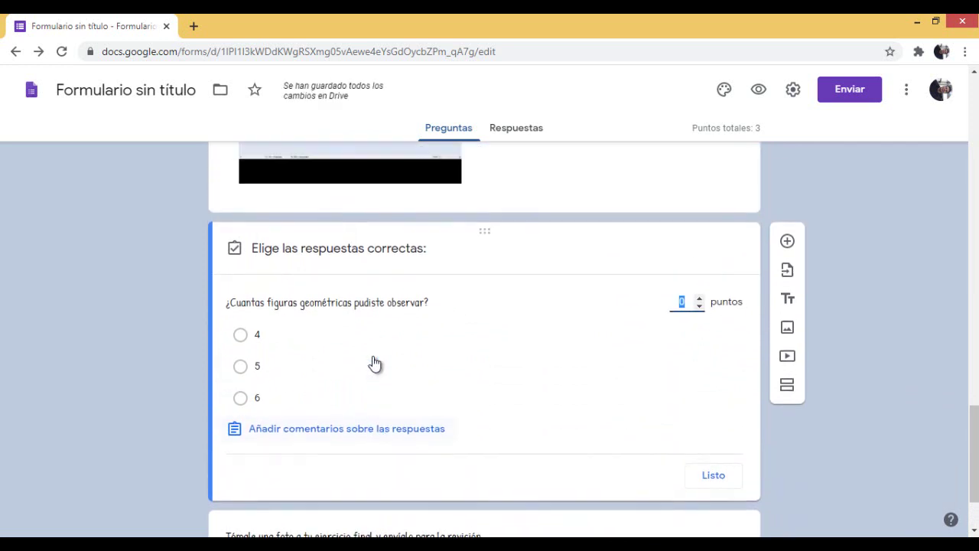
{"action": "left_click", "coordinate": [305, 336]}
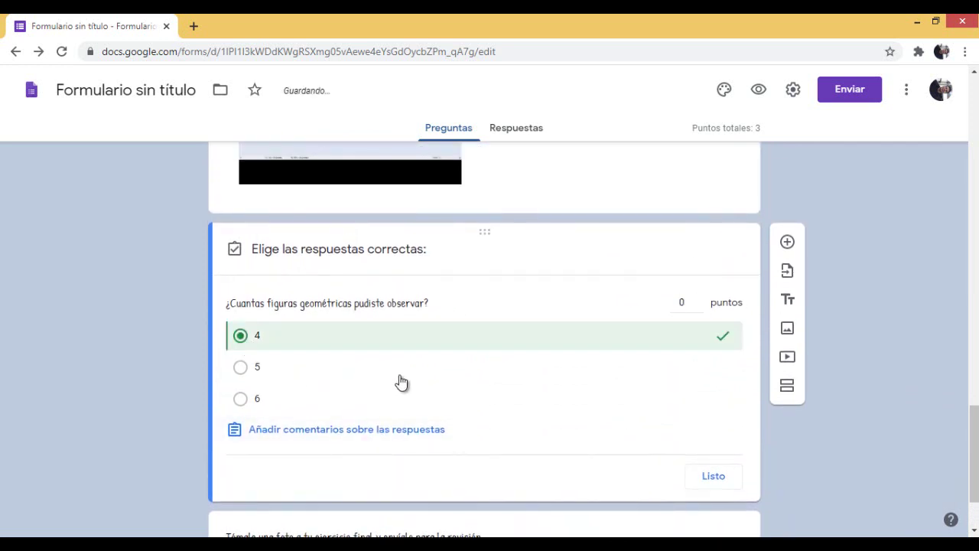
{"action": "left_click", "coordinate": [698, 300]}
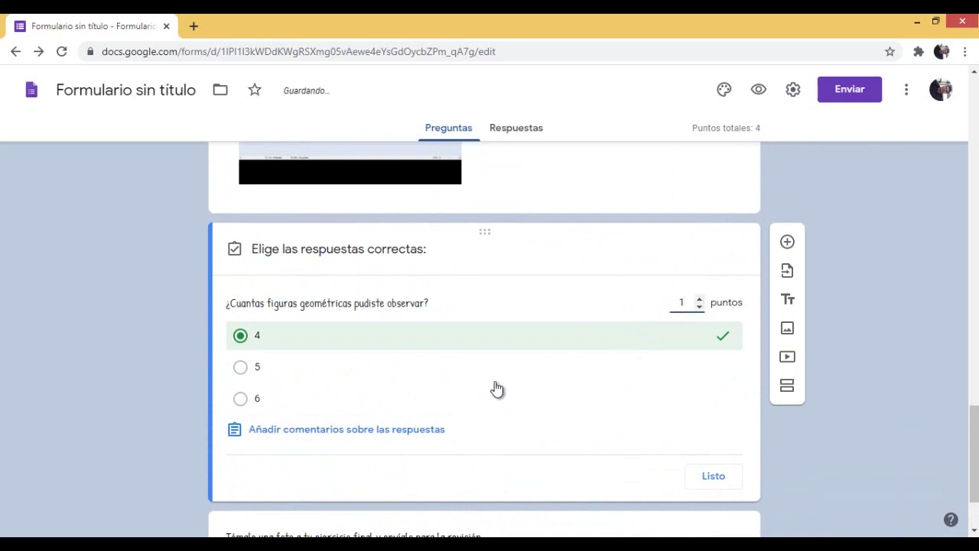
{"action": "left_click", "coordinate": [723, 480]}
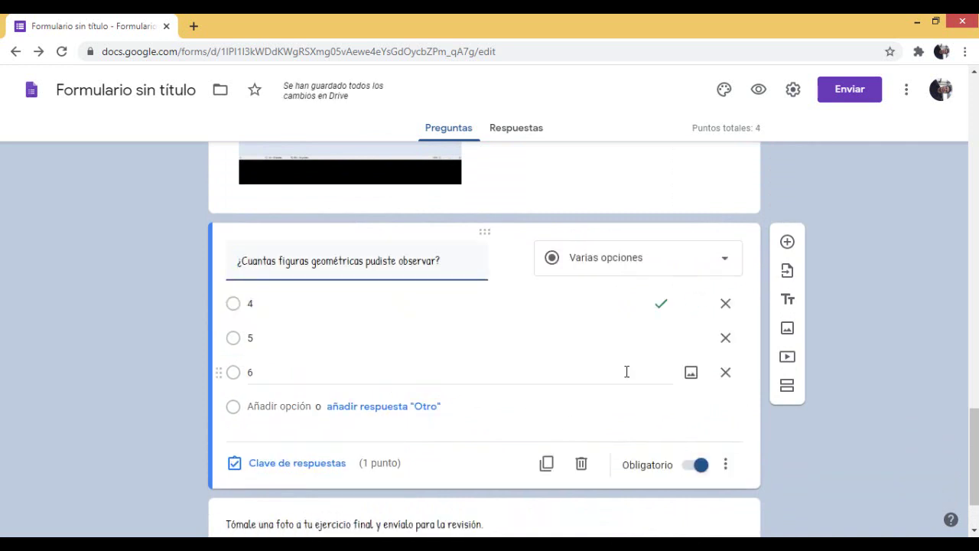
Open the final file-upload question, "Tómale una foto a tu ejercicio final", for editing
{"action": "scroll", "coordinate": [565, 371], "scroll_direction": "down", "scroll_amount": 2}
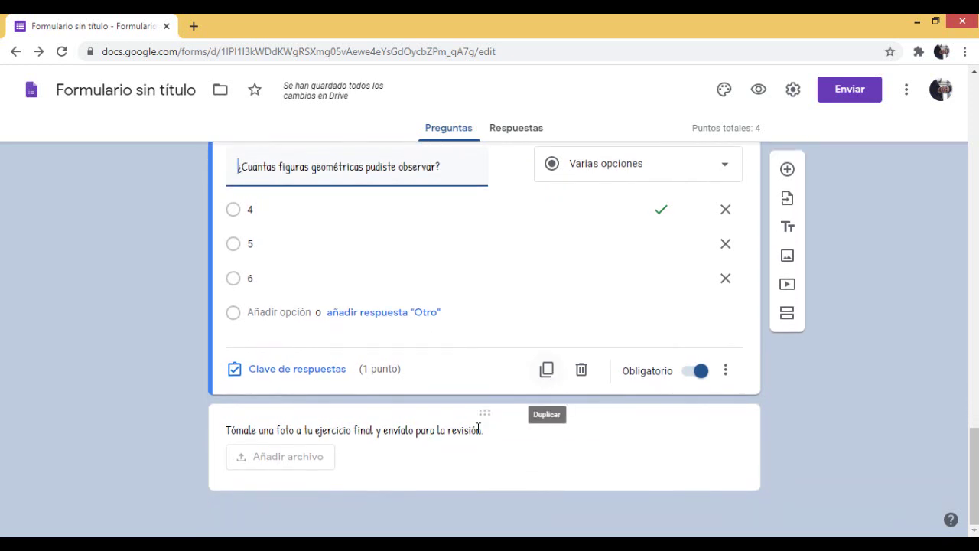
{"action": "left_click", "coordinate": [288, 456]}
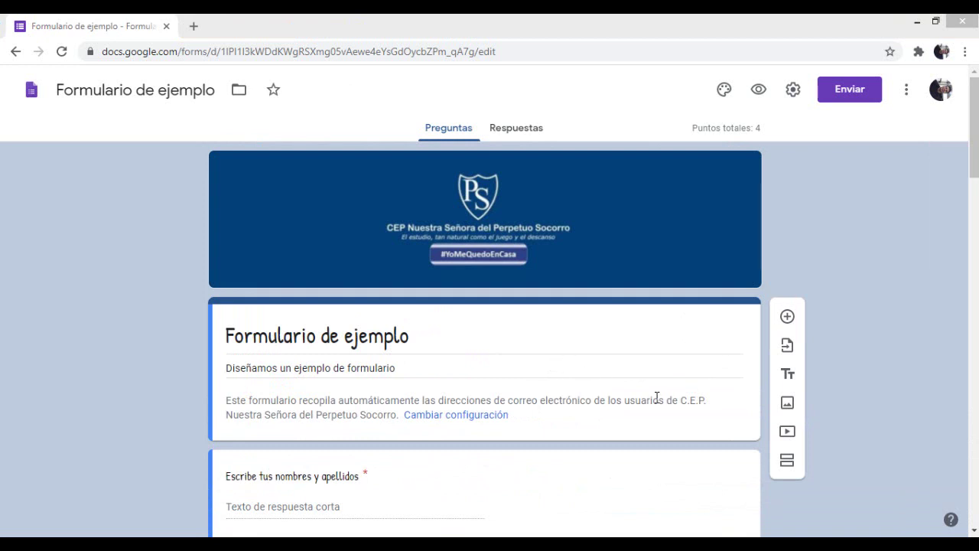
Add a new section directly after the form's title and description
{"action": "left_click", "coordinate": [788, 464]}
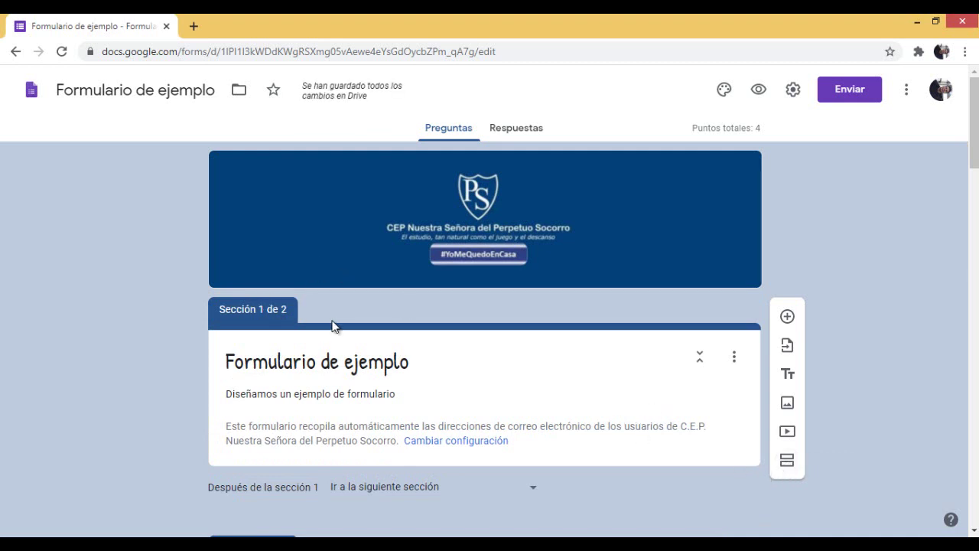
Examine how the form is split into two sections and which questions fall under the untitled second section
{"action": "scroll", "coordinate": [333, 326], "scroll_direction": "down", "scroll_amount": 4}
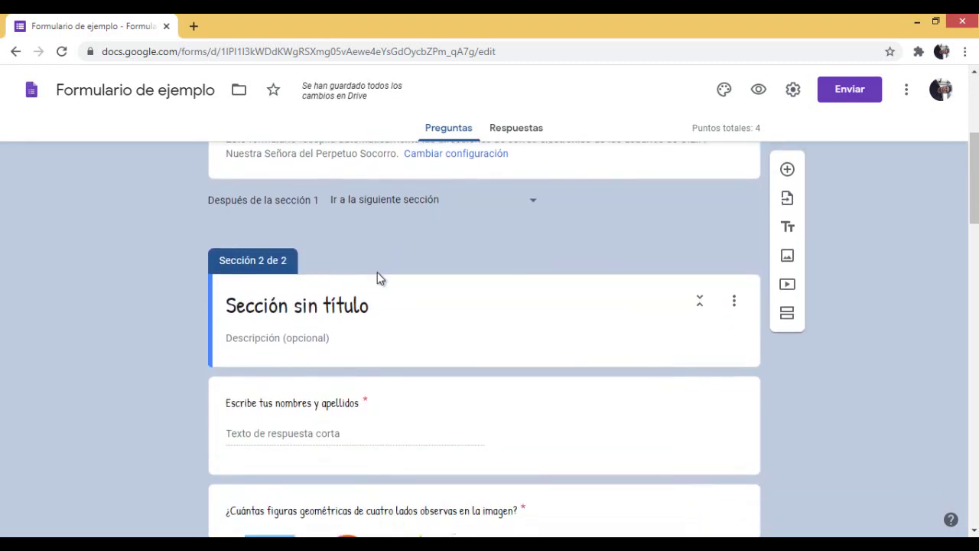
{"action": "scroll", "coordinate": [419, 306], "scroll_direction": "up", "scroll_amount": 3}
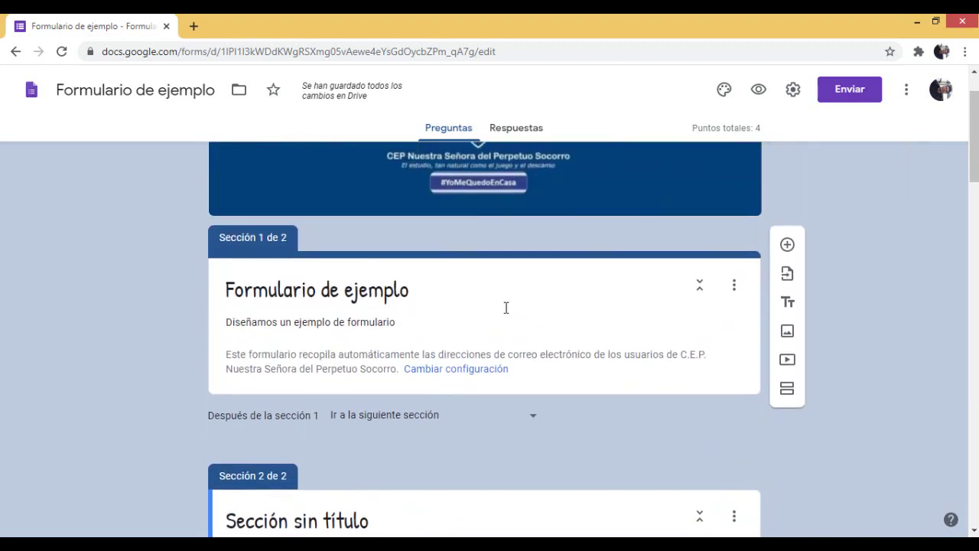
{"action": "scroll", "coordinate": [505, 314], "scroll_direction": "down", "scroll_amount": 3}
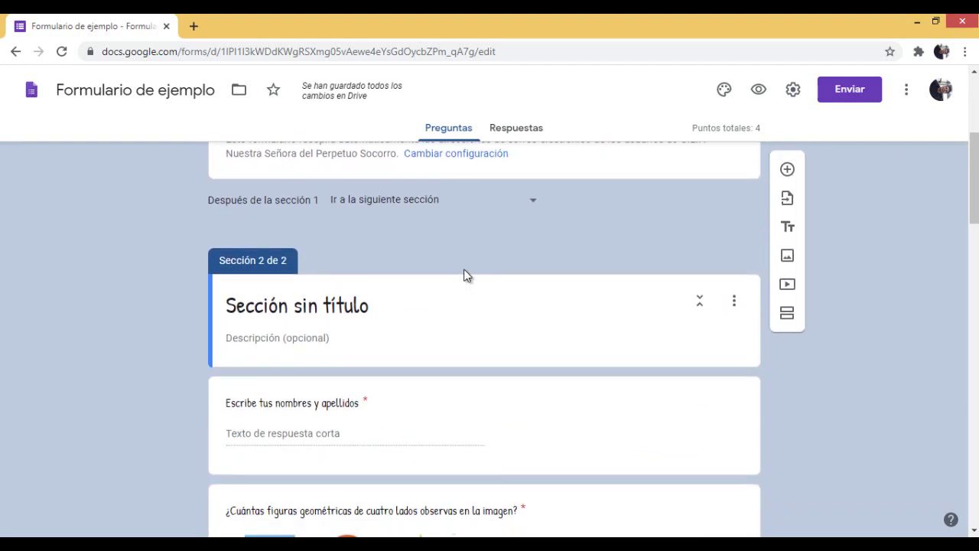
{"action": "scroll", "coordinate": [439, 280], "scroll_direction": "up", "scroll_amount": 2}
{"action": "scroll", "coordinate": [437, 280], "scroll_direction": "down", "scroll_amount": 4}
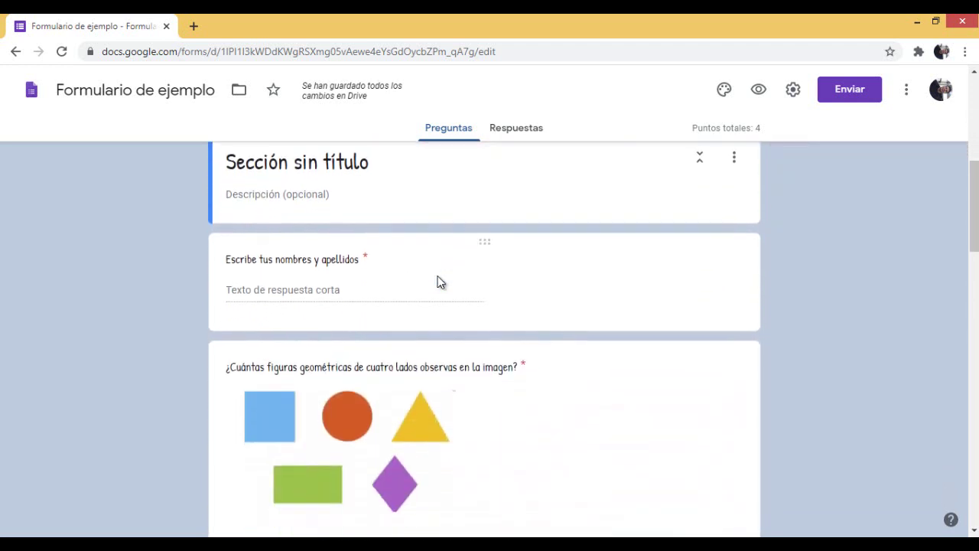
{"action": "scroll", "coordinate": [440, 282], "scroll_direction": "down", "scroll_amount": 10}
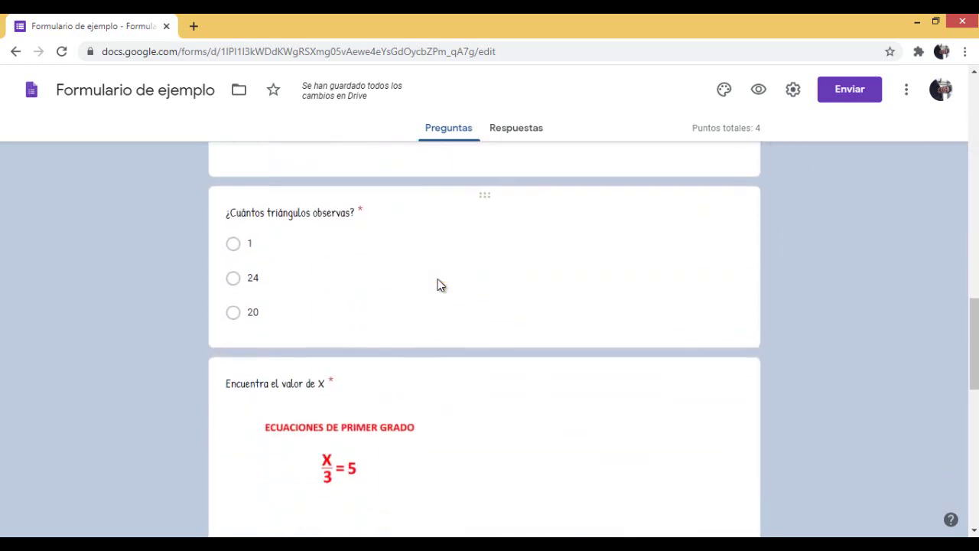
{"action": "scroll", "coordinate": [440, 285], "scroll_direction": "down", "scroll_amount": 9}
{"action": "scroll", "coordinate": [442, 286], "scroll_direction": "up", "scroll_amount": 1}
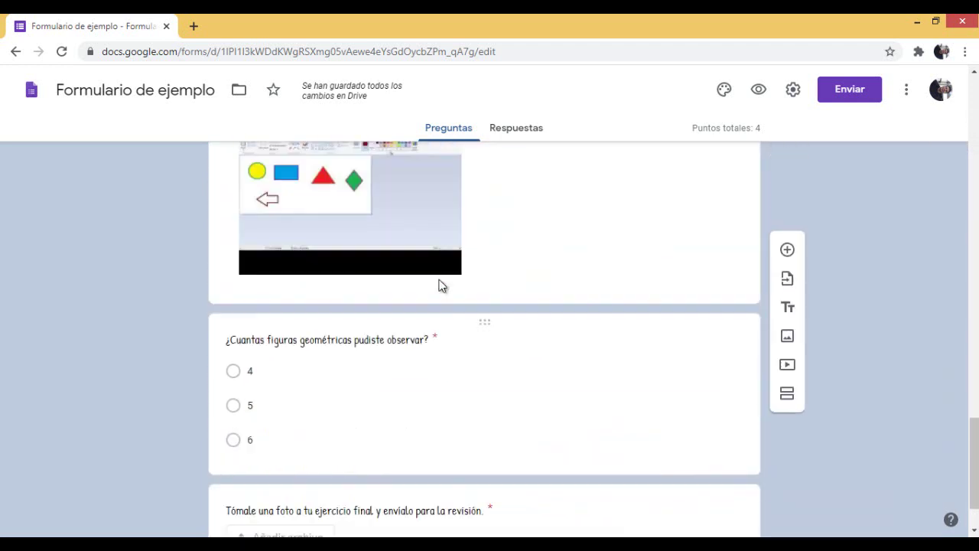
{"action": "scroll", "coordinate": [440, 285], "scroll_direction": "up", "scroll_amount": 20}
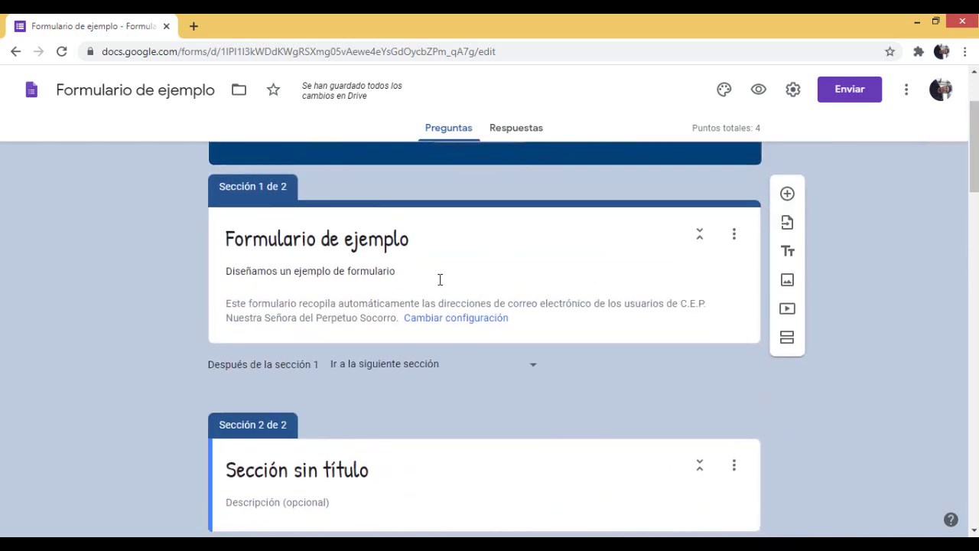
{"action": "scroll", "coordinate": [438, 283], "scroll_direction": "down", "scroll_amount": 1}
{"action": "scroll", "coordinate": [446, 306], "scroll_direction": "up", "scroll_amount": 2}
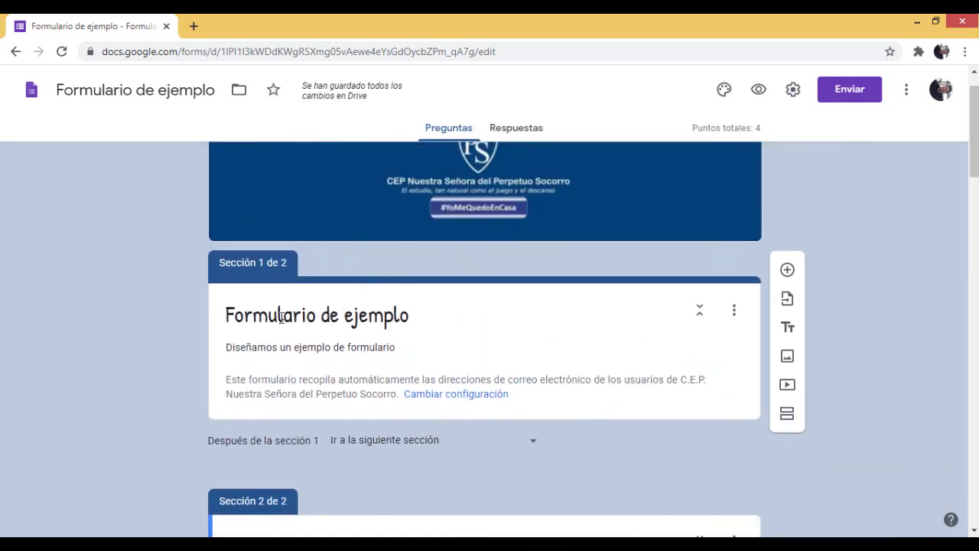
Move the question "Escribe tus nombres y apellidos" from section 2 into section 1
{"action": "scroll", "coordinate": [338, 321], "scroll_direction": "down", "scroll_amount": 4}
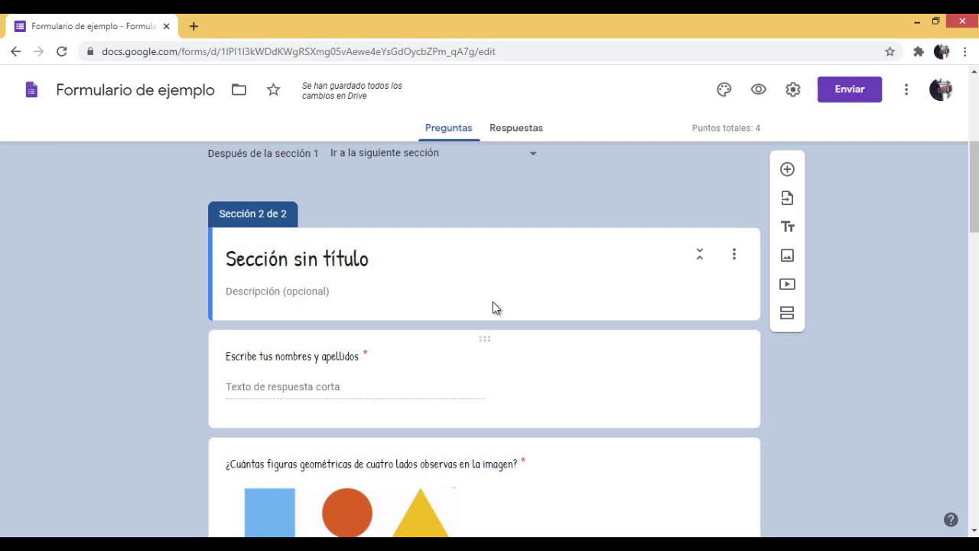
{"action": "mouse_move", "coordinate": [492, 306]}
{"action": "left_mouse_down"}
{"action": "mouse_move", "coordinate": [498, 197]}
{"action": "mouse_move", "coordinate": [500, 312]}
{"action": "mouse_move", "coordinate": [498, 300]}
{"action": "left_mouse_up"}
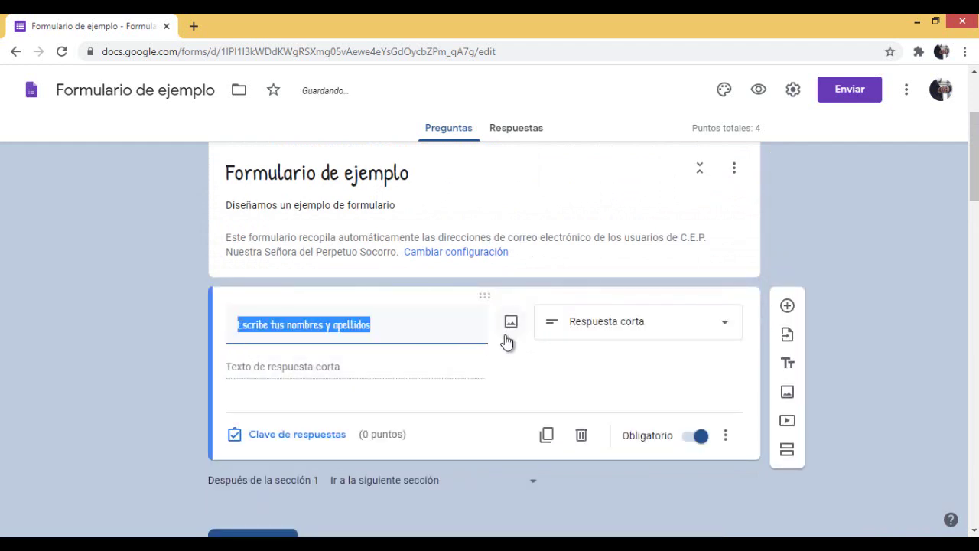
Move the question about four-sided geometric figures from section 2 into section 1, directly below the names question
{"action": "scroll", "coordinate": [507, 338], "scroll_direction": "down", "scroll_amount": 6}
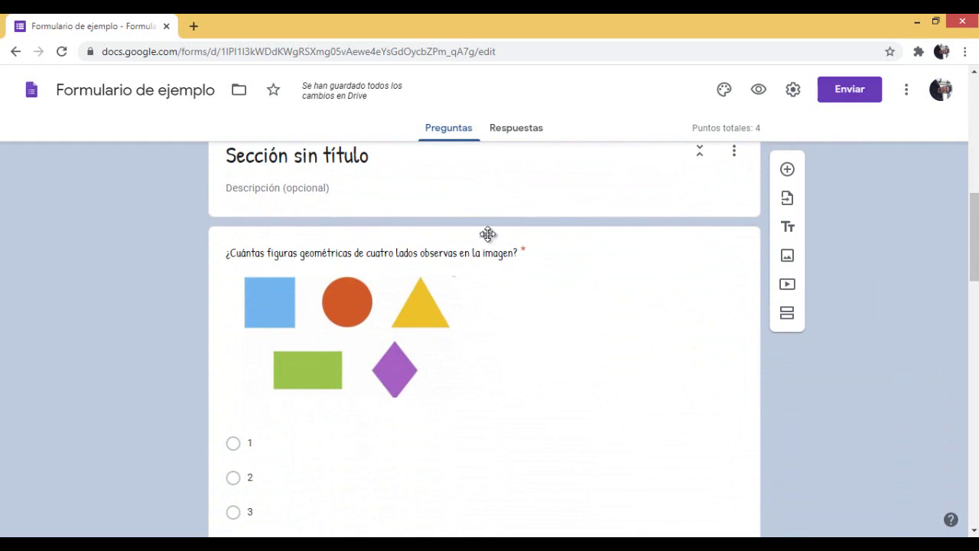
{"action": "left_click_drag", "start_coordinate": [488, 233], "coordinate": [509, 324]}
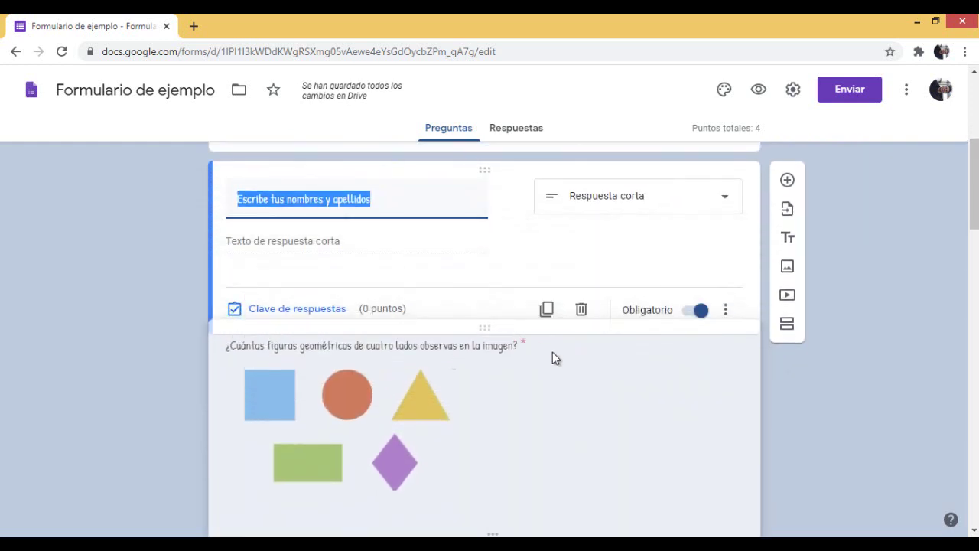
{"action": "left_click", "coordinate": [555, 358]}
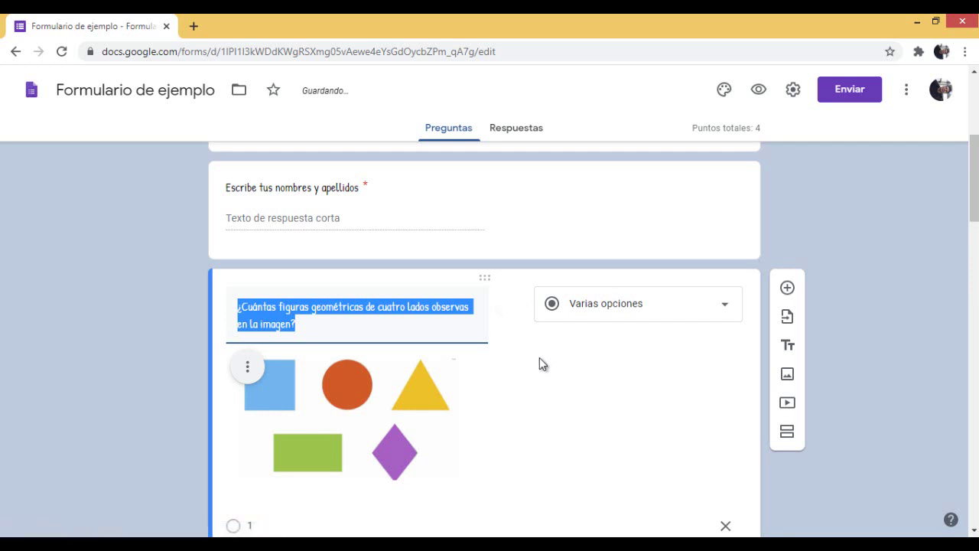
Move the triangle image block "Observa la imagen y responde." from section 2 to the end of section 1
{"action": "scroll", "coordinate": [539, 357], "scroll_direction": "down", "scroll_amount": 4}
{"action": "scroll", "coordinate": [534, 352], "scroll_direction": "down", "scroll_amount": 3}
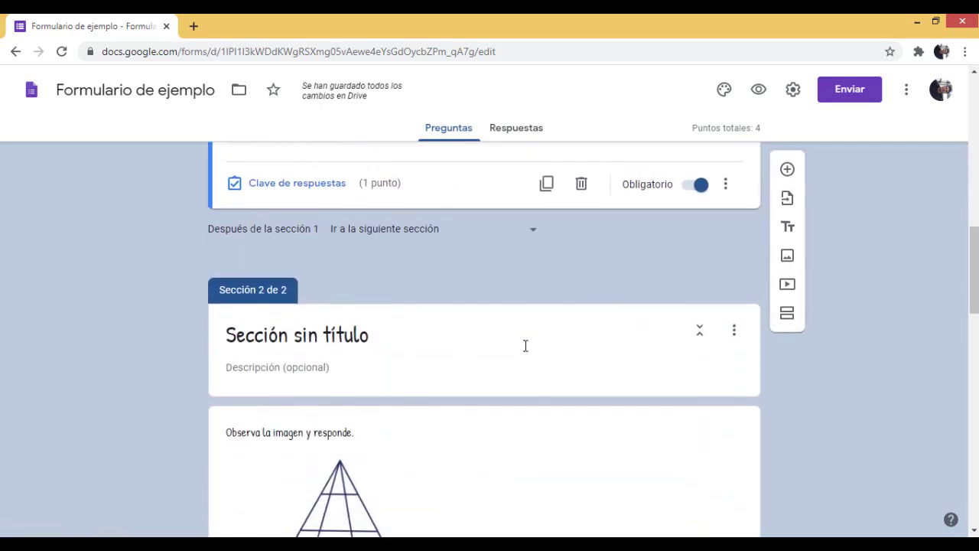
{"action": "scroll", "coordinate": [459, 333], "scroll_direction": "down", "scroll_amount": 9}
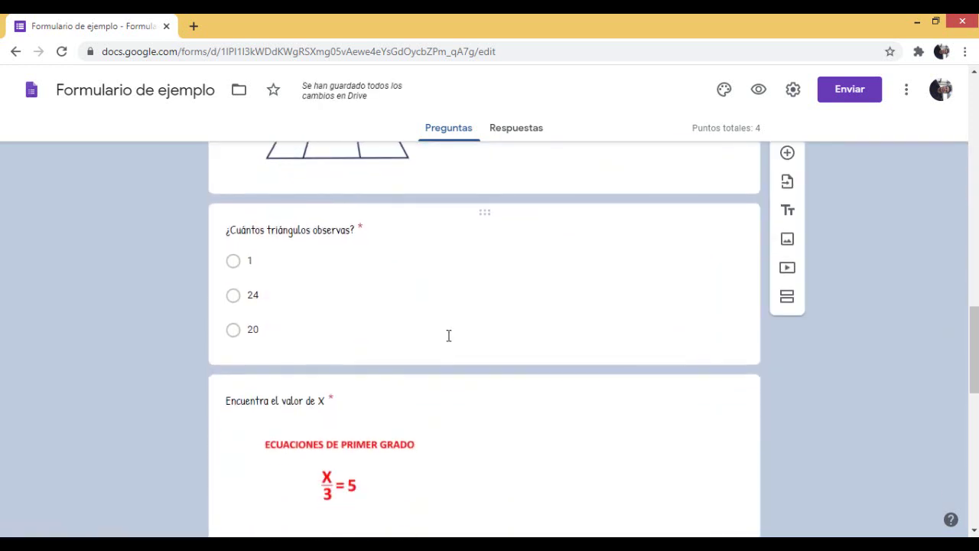
{"action": "scroll", "coordinate": [447, 336], "scroll_direction": "down", "scroll_amount": 7}
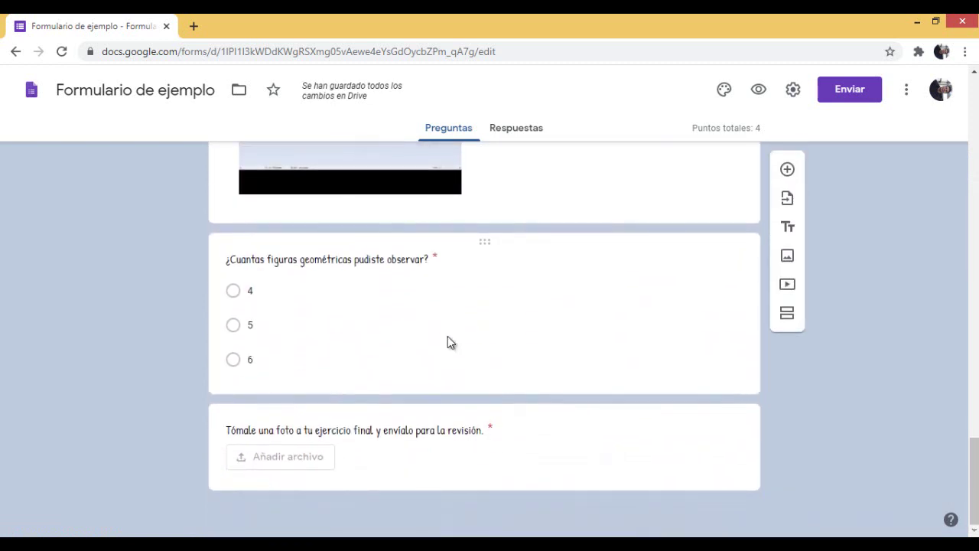
{"action": "scroll", "coordinate": [447, 336], "scroll_direction": "up", "scroll_amount": 7}
{"action": "scroll", "coordinate": [448, 337], "scroll_direction": "up", "scroll_amount": 9}
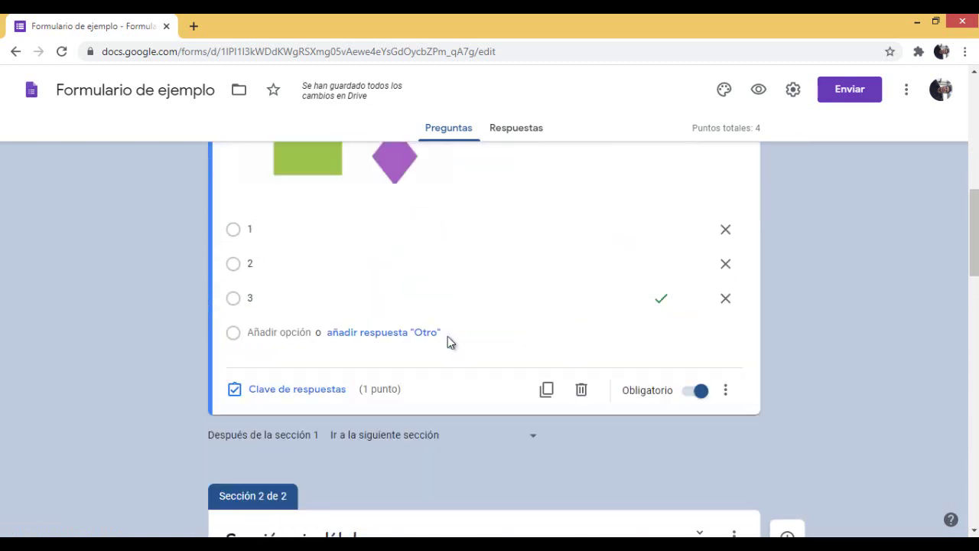
{"action": "scroll", "coordinate": [448, 337], "scroll_direction": "down", "scroll_amount": 5}
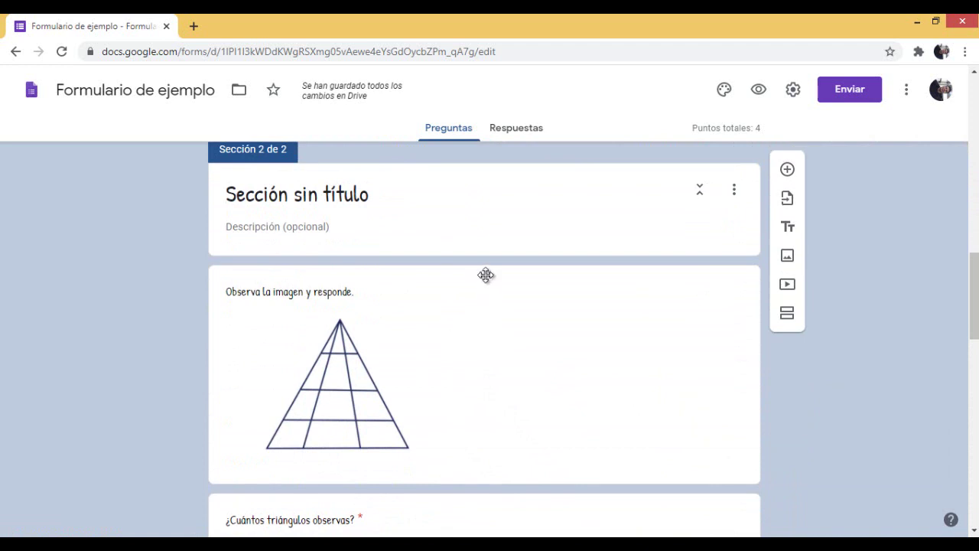
{"action": "left_click_drag", "start_coordinate": [486, 275], "coordinate": [493, 319]}
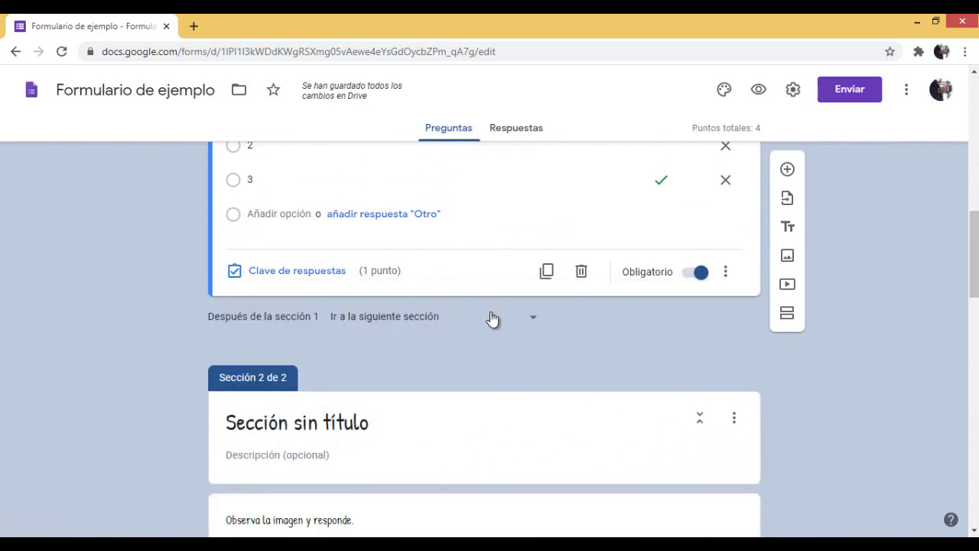
{"action": "scroll", "coordinate": [441, 356], "scroll_direction": "down", "scroll_amount": 5}
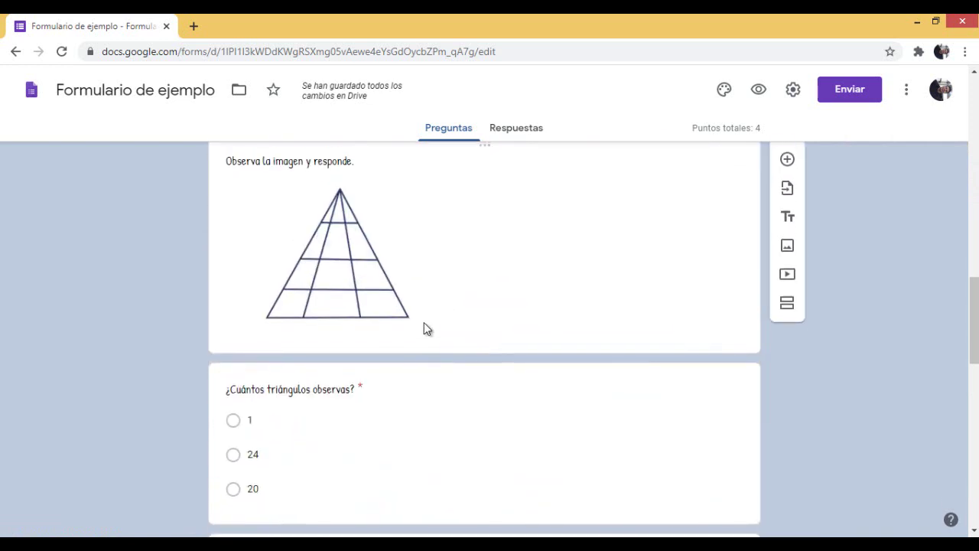
{"action": "scroll", "coordinate": [426, 328], "scroll_direction": "up", "scroll_amount": 3}
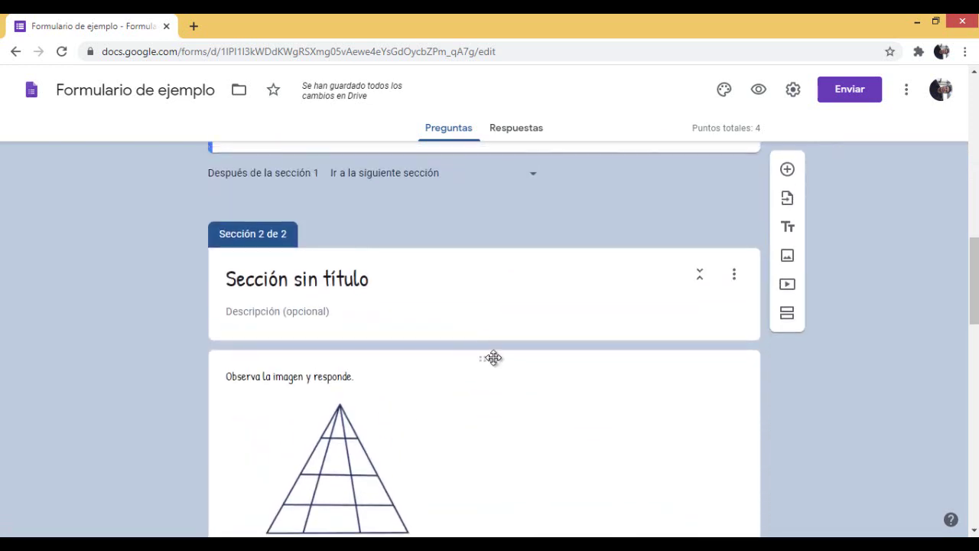
{"action": "left_click_drag", "start_coordinate": [494, 356], "coordinate": [472, 325]}
Move the question "¿Cuántos triángulos observas?" from section 2 into section 1, directly below the triangle image
{"action": "scroll", "coordinate": [458, 325], "scroll_direction": "down", "scroll_amount": 4}
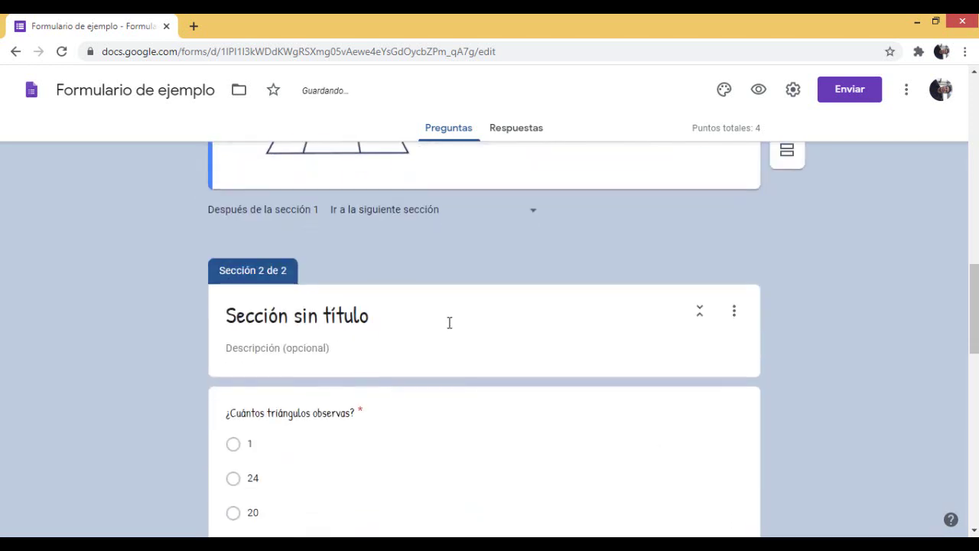
{"action": "scroll", "coordinate": [440, 328], "scroll_direction": "down", "scroll_amount": 2}
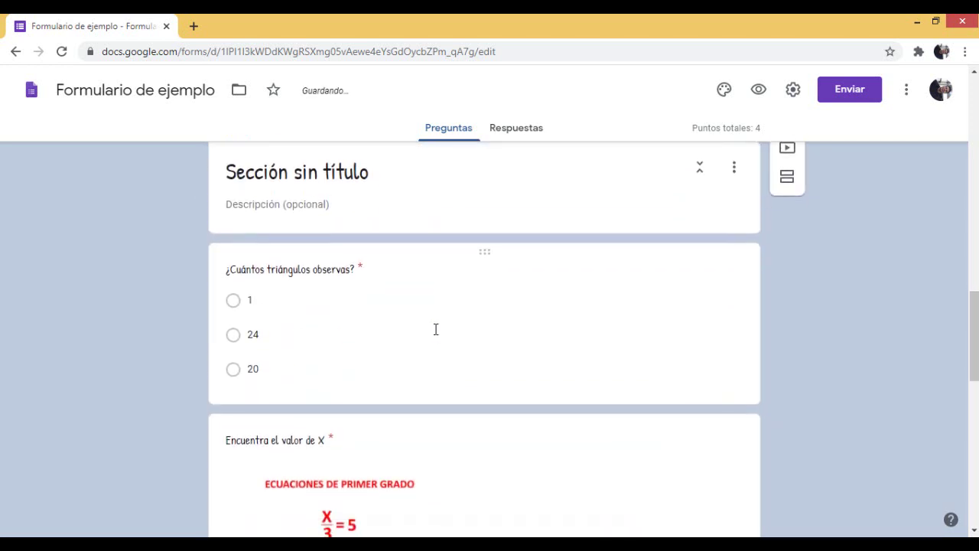
{"action": "left_click", "coordinate": [483, 250]}
{"action": "left_click_drag", "start_coordinate": [489, 232], "coordinate": [493, 325]}
Title section 2 "Observa con atención y responde"
{"action": "scroll", "coordinate": [569, 334], "scroll_direction": "down", "scroll_amount": 5}
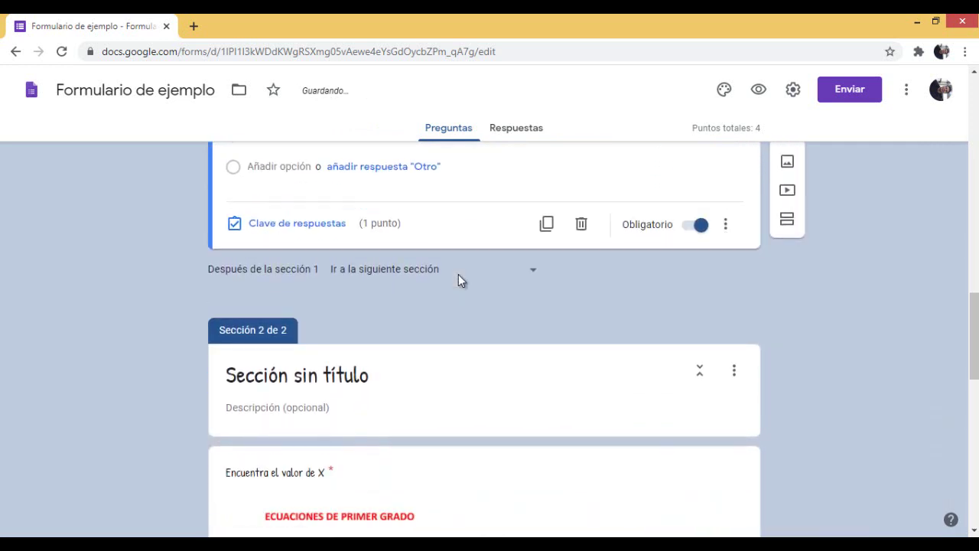
{"action": "scroll", "coordinate": [458, 280], "scroll_direction": "down", "scroll_amount": 1}
{"action": "scroll", "coordinate": [458, 279], "scroll_direction": "down", "scroll_amount": 2}
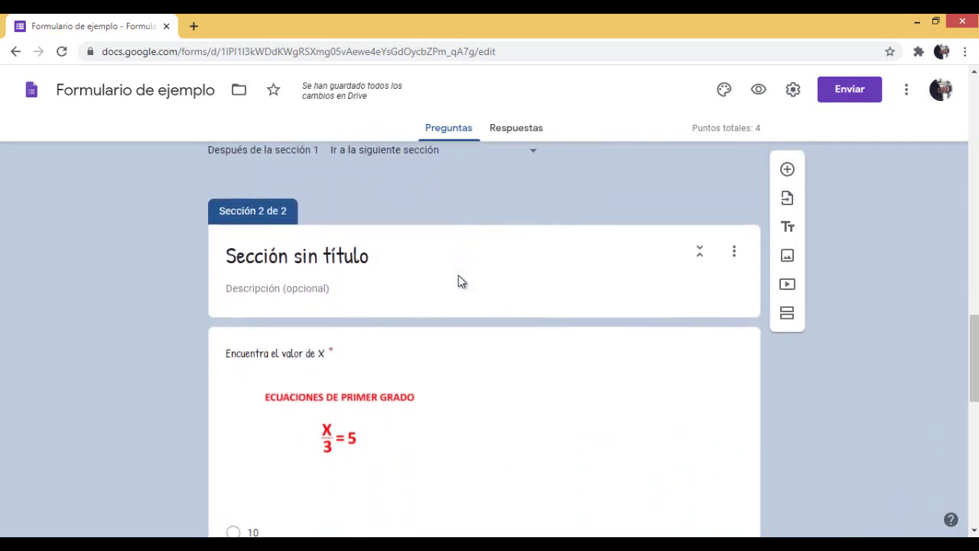
{"action": "left_click", "coordinate": [319, 257]}
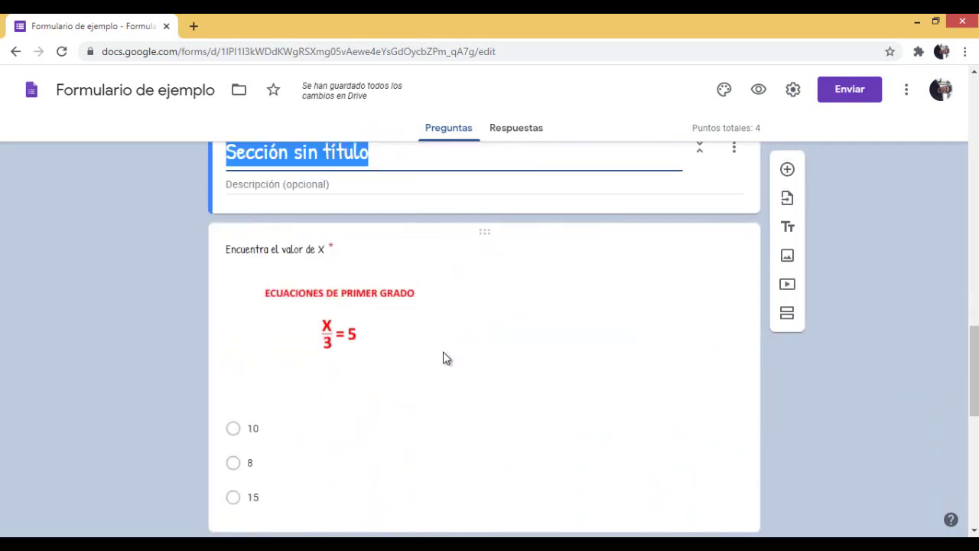
{"action": "scroll", "coordinate": [446, 357], "scroll_direction": "up", "scroll_amount": 3}
{"action": "type", "text": "Observa"}
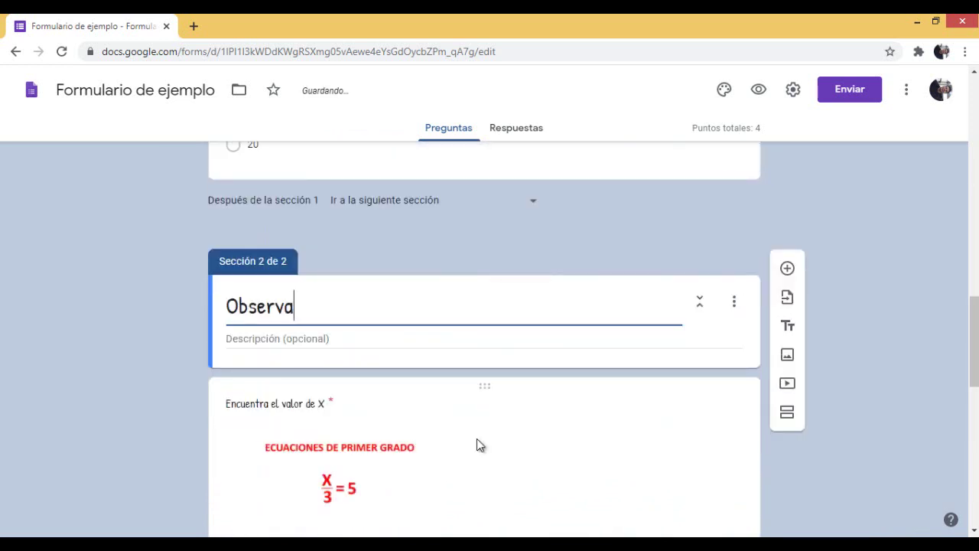
{"action": "type", "text": " con aten"}
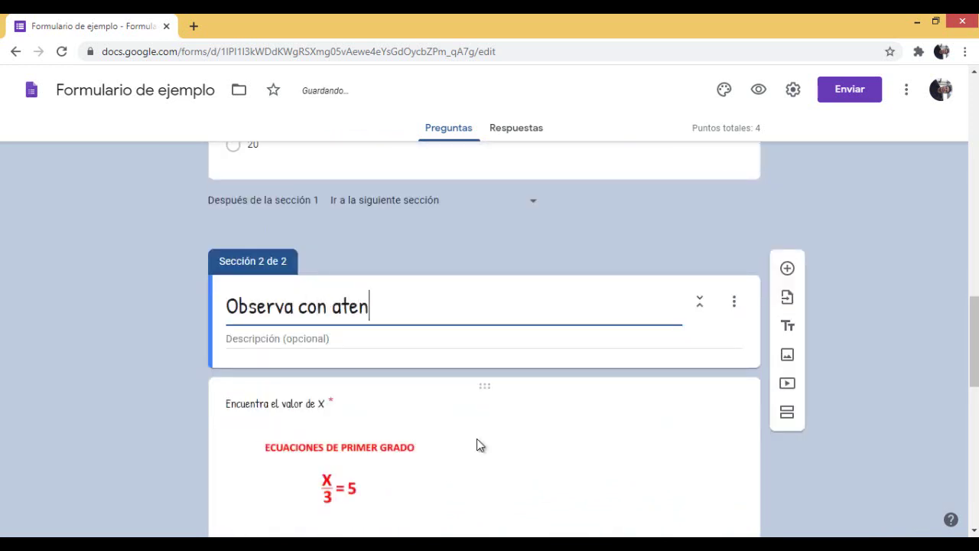
{"action": "type", "text": "ción y r"}
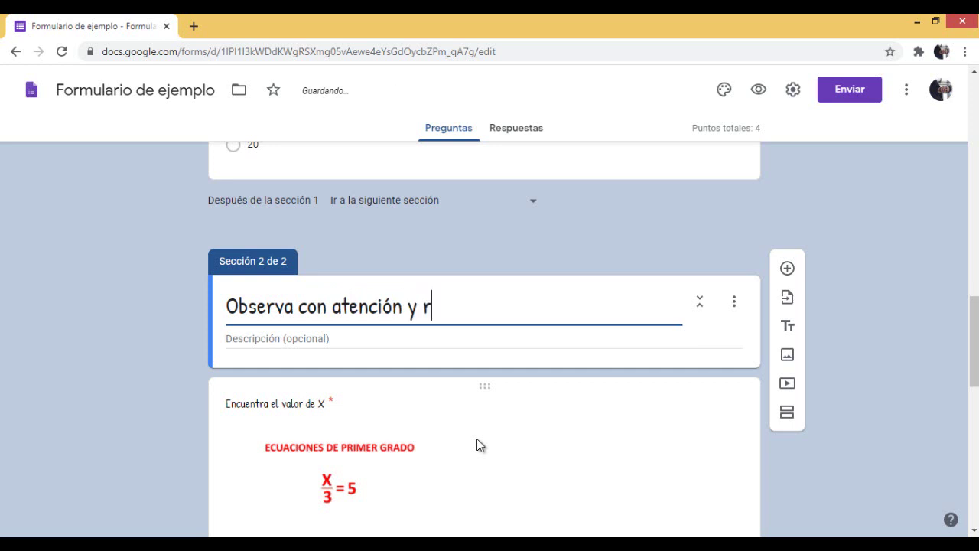
{"action": "type", "text": "esponde"}
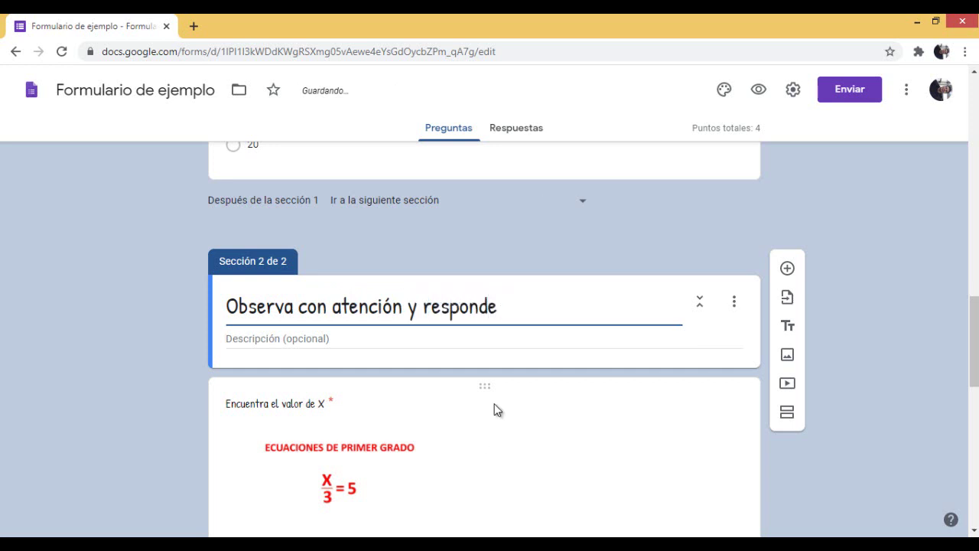
{"action": "left_click", "coordinate": [808, 468]}
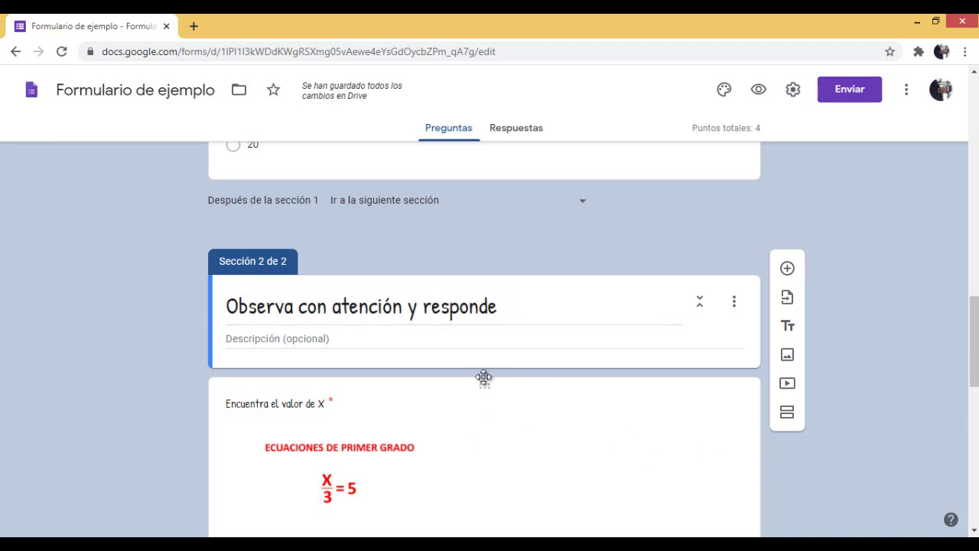
Preview the form as a respondent and examine the first section's questions, its page navigation and progress bar
{"action": "scroll", "coordinate": [484, 383], "scroll_direction": "down", "scroll_amount": 2}
{"action": "scroll", "coordinate": [485, 384], "scroll_direction": "up", "scroll_amount": 5}
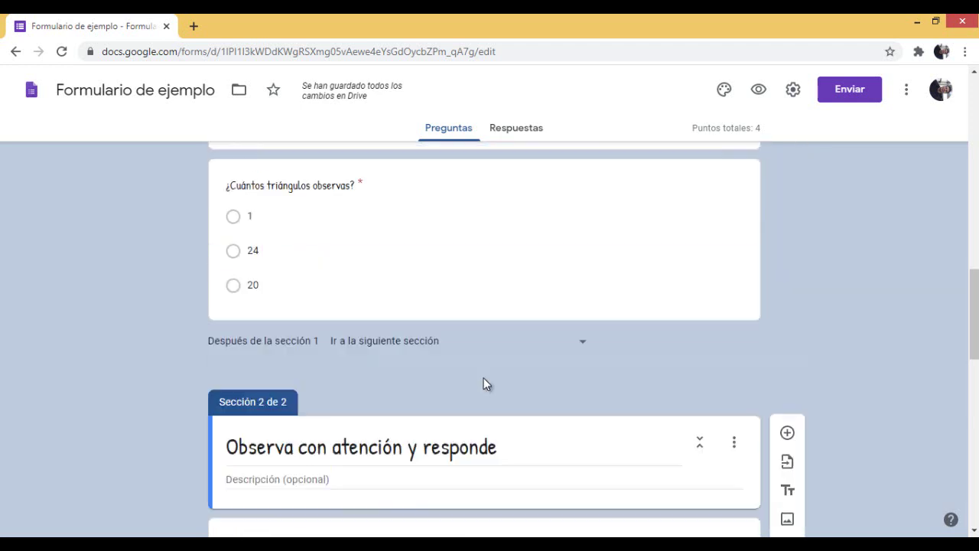
{"action": "scroll", "coordinate": [484, 378], "scroll_direction": "up", "scroll_amount": 15}
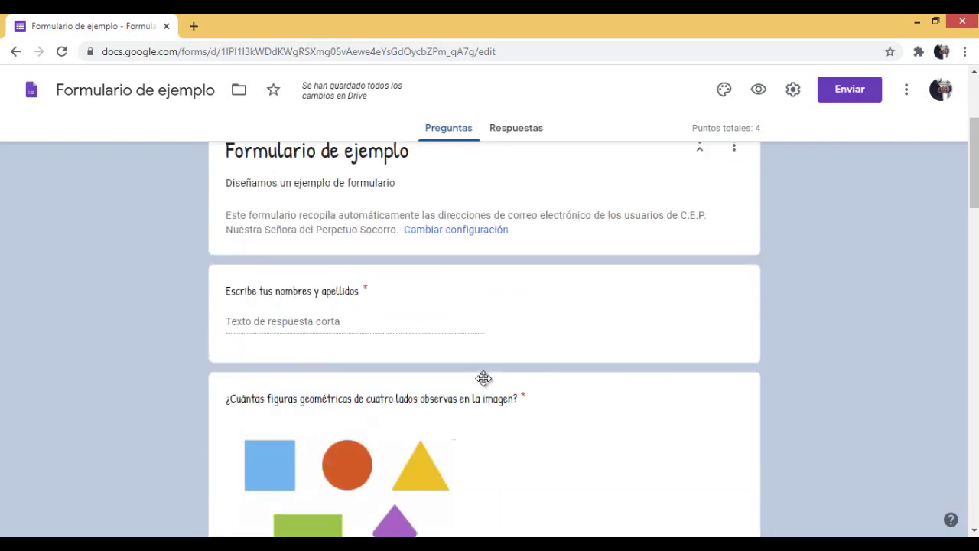
{"action": "left_click", "coordinate": [759, 91]}
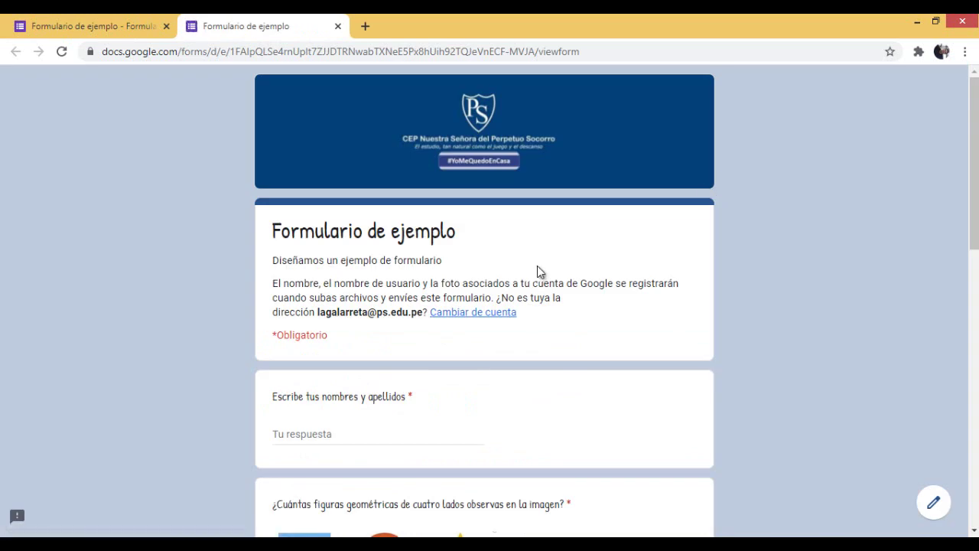
{"action": "scroll", "coordinate": [424, 298], "scroll_direction": "down", "scroll_amount": 2}
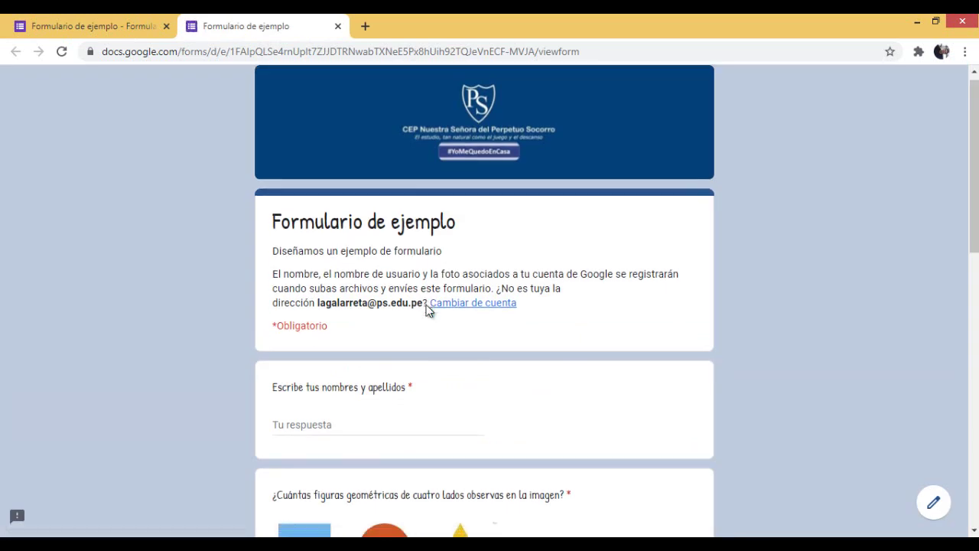
{"action": "scroll", "coordinate": [419, 278], "scroll_direction": "down", "scroll_amount": 6}
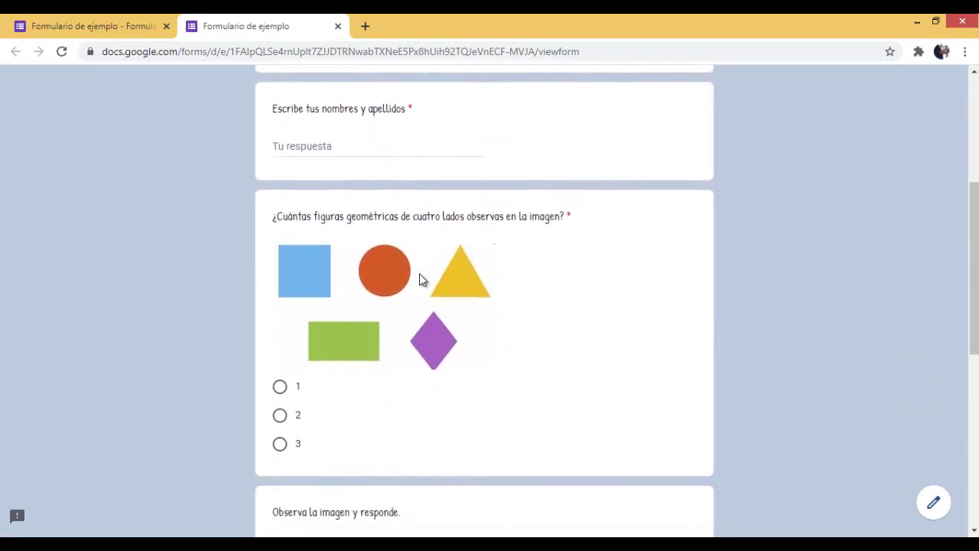
{"action": "scroll", "coordinate": [419, 278], "scroll_direction": "down", "scroll_amount": 3}
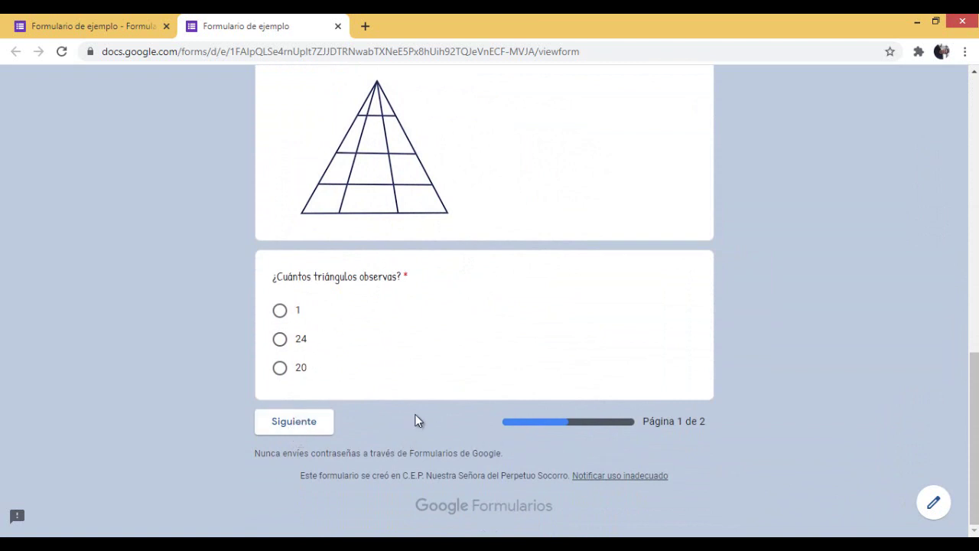
{"action": "scroll", "coordinate": [449, 378], "scroll_direction": "up", "scroll_amount": 3}
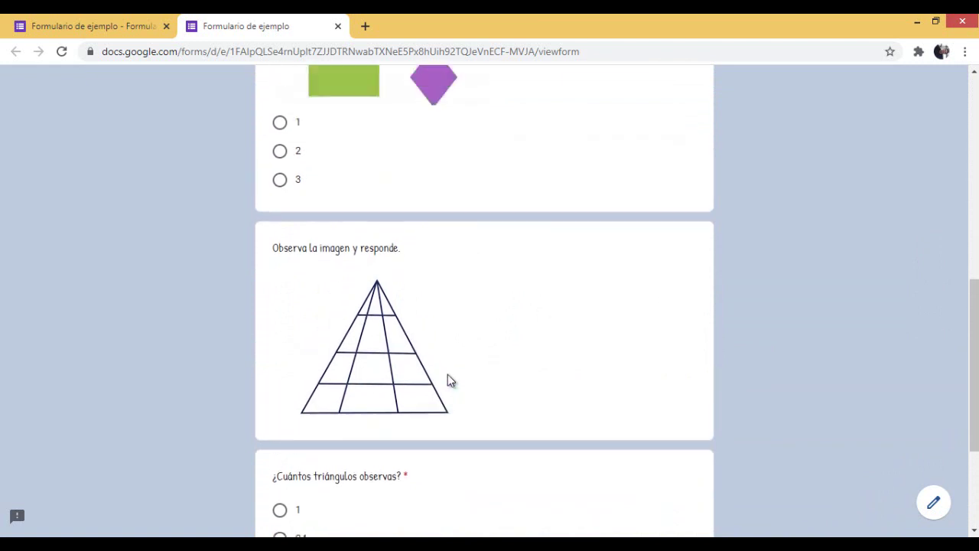
{"action": "scroll", "coordinate": [448, 377], "scroll_direction": "up", "scroll_amount": 2}
{"action": "scroll", "coordinate": [448, 378], "scroll_direction": "up", "scroll_amount": 3}
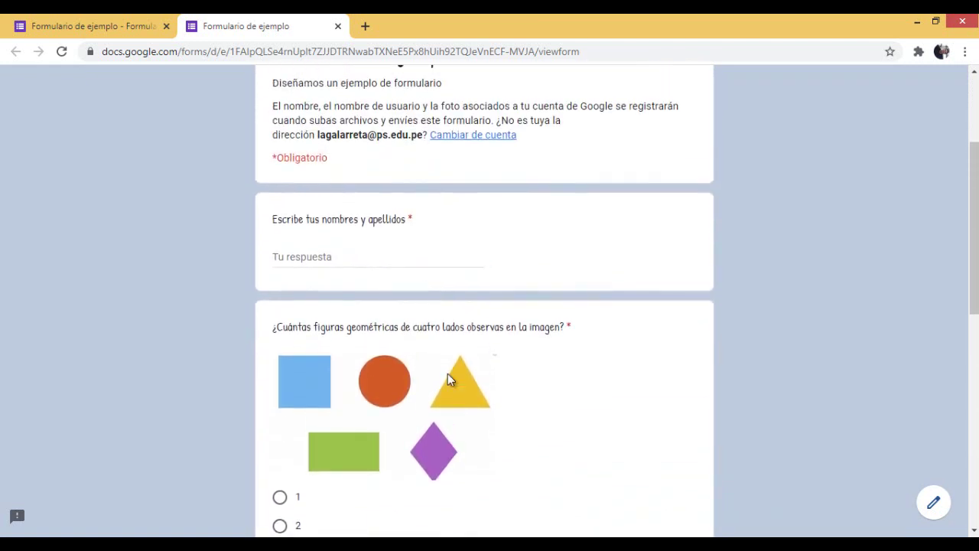
{"action": "scroll", "coordinate": [448, 378], "scroll_direction": "up", "scroll_amount": 2}
{"action": "scroll", "coordinate": [448, 377], "scroll_direction": "down", "scroll_amount": 2}
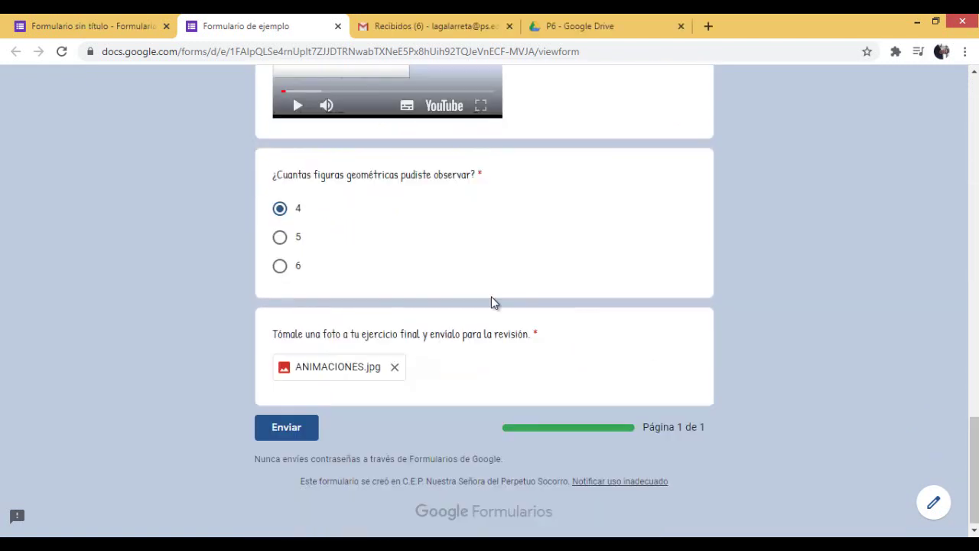
Submit the completed example form with its attached image and return to the form editor
{"action": "left_click", "coordinate": [294, 430]}
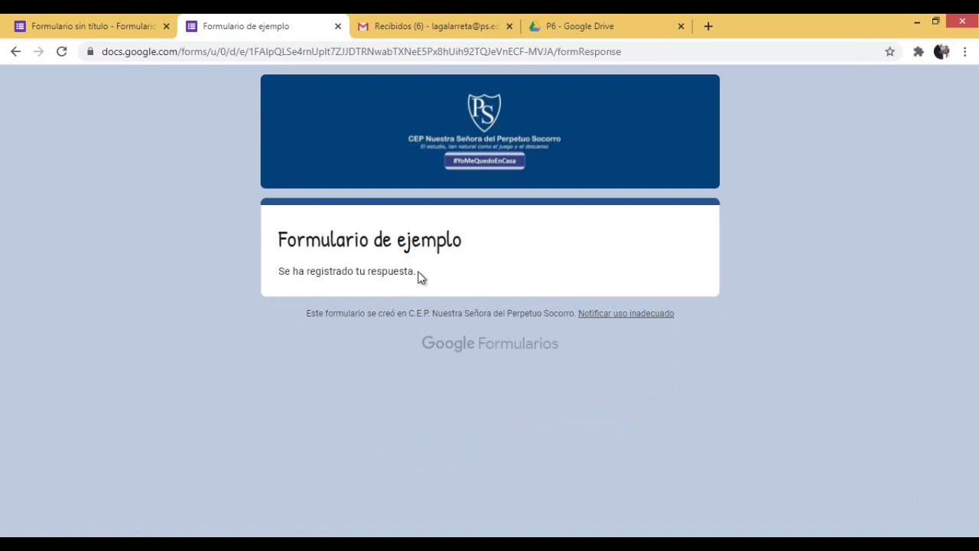
{"action": "left_click", "coordinate": [73, 21]}
{"action": "scroll", "coordinate": [515, 223], "scroll_direction": "up", "scroll_amount": 8}
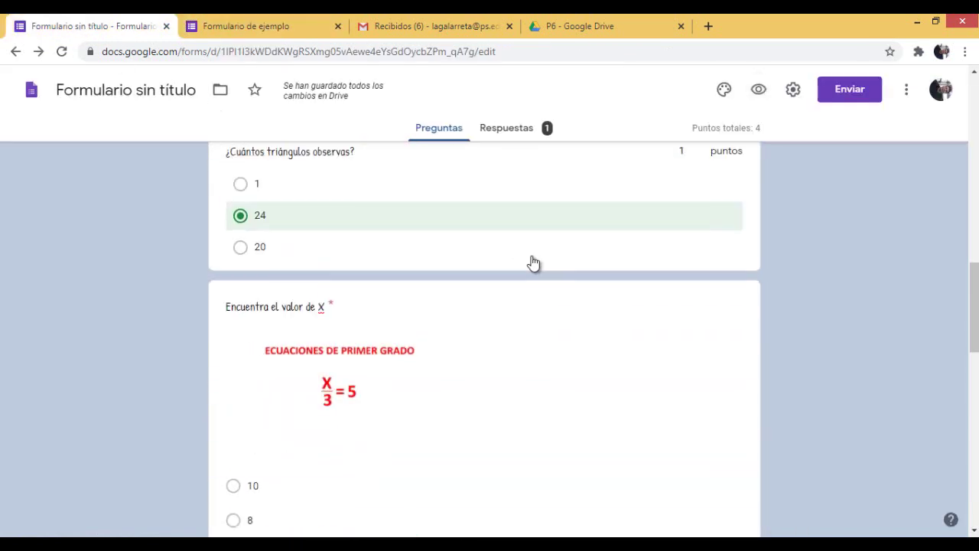
{"action": "scroll", "coordinate": [535, 229], "scroll_direction": "up", "scroll_amount": 10}
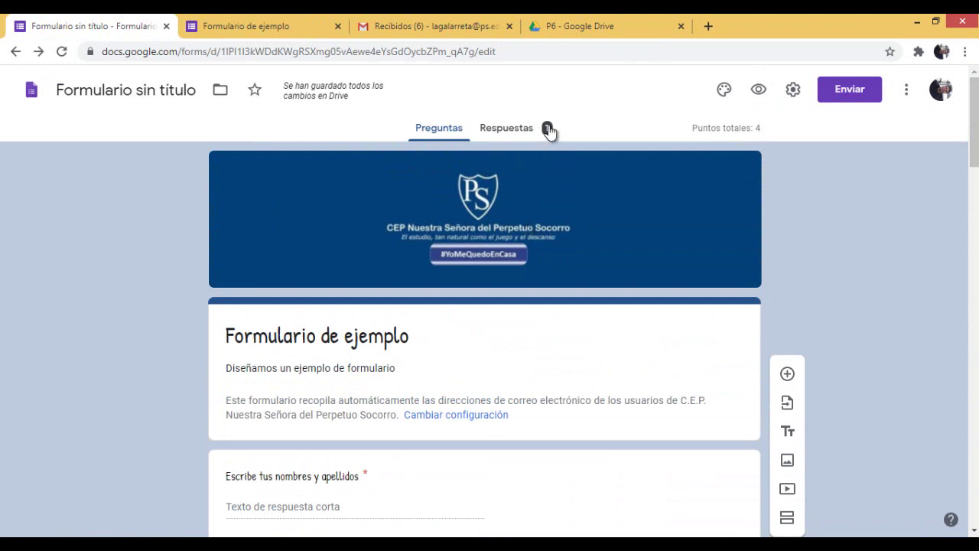
Open the form's responses and review the summary of scores, frequently missed questions, per-question charts and the uploaded file
{"action": "left_click", "coordinate": [519, 132]}
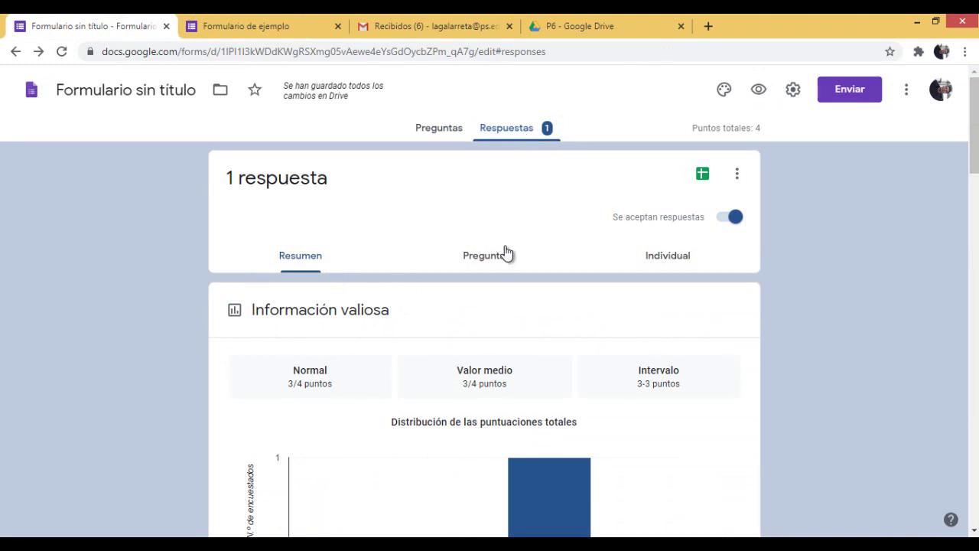
{"action": "scroll", "coordinate": [513, 312], "scroll_direction": "down", "scroll_amount": 12}
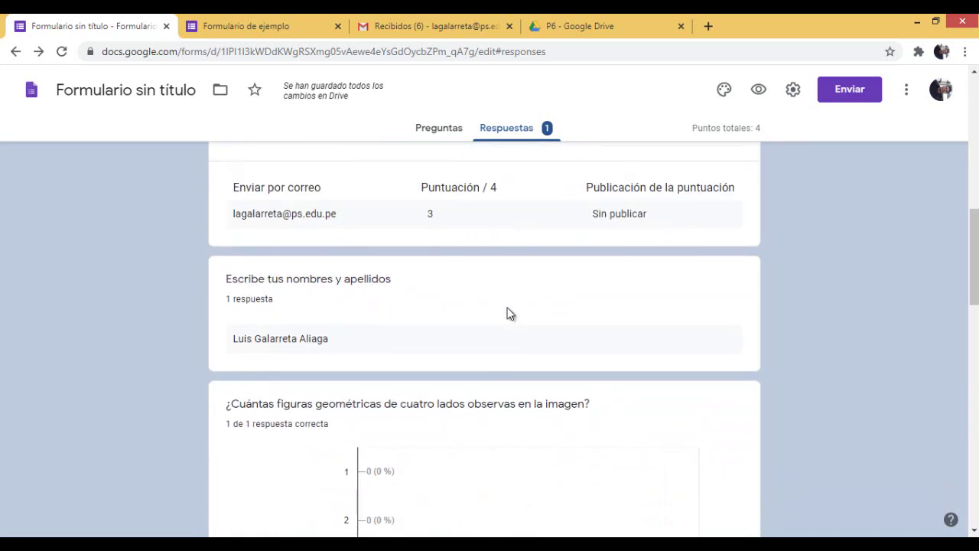
{"action": "scroll", "coordinate": [511, 313], "scroll_direction": "down", "scroll_amount": 10}
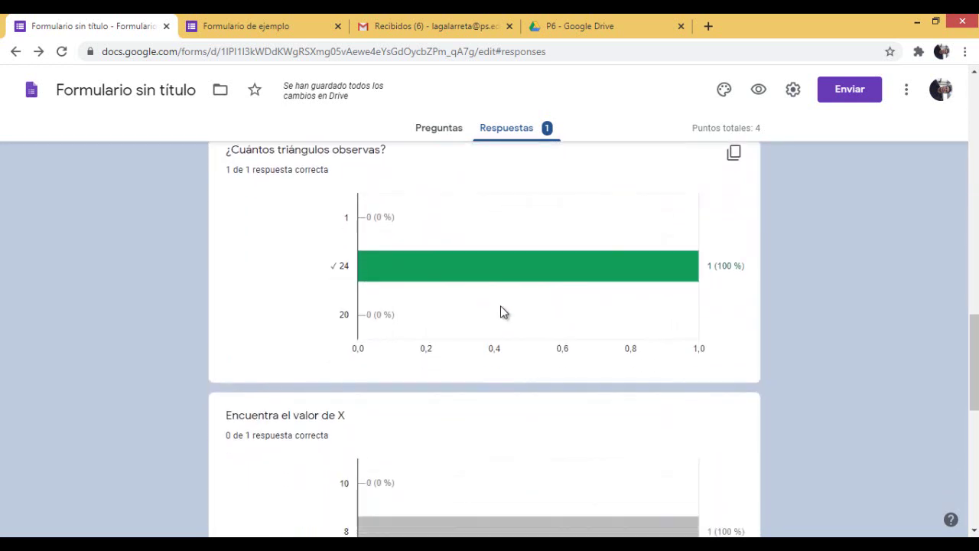
{"action": "scroll", "coordinate": [500, 311], "scroll_direction": "down", "scroll_amount": 3}
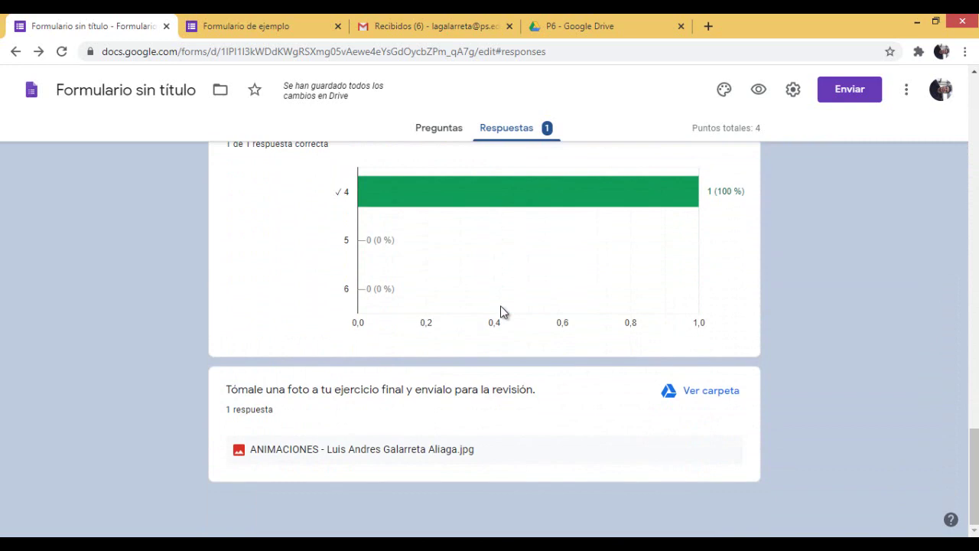
{"action": "scroll", "coordinate": [502, 311], "scroll_direction": "up", "scroll_amount": 20}
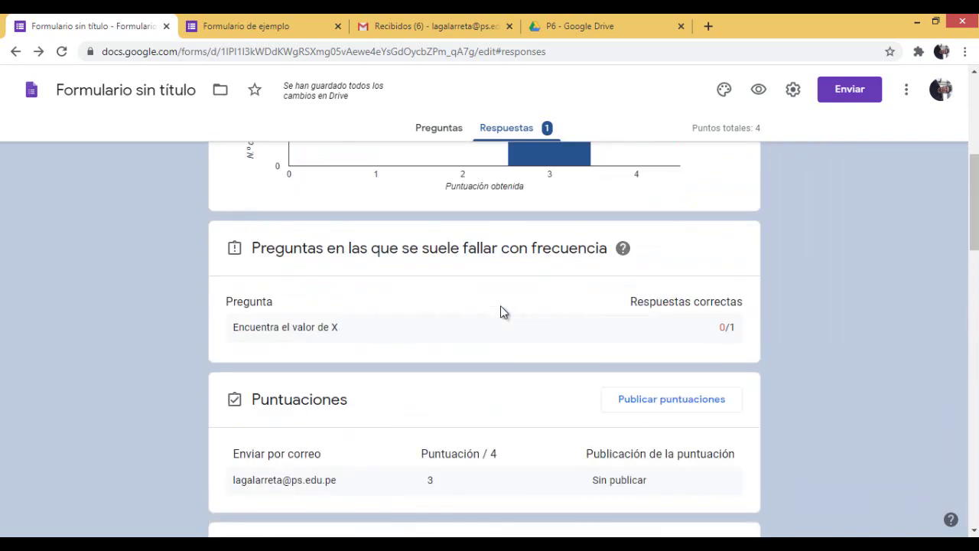
Review the responses question by question, checking the given answers and grading of each question
{"action": "scroll", "coordinate": [500, 311], "scroll_direction": "up", "scroll_amount": 10}
{"action": "left_click", "coordinate": [478, 258]}
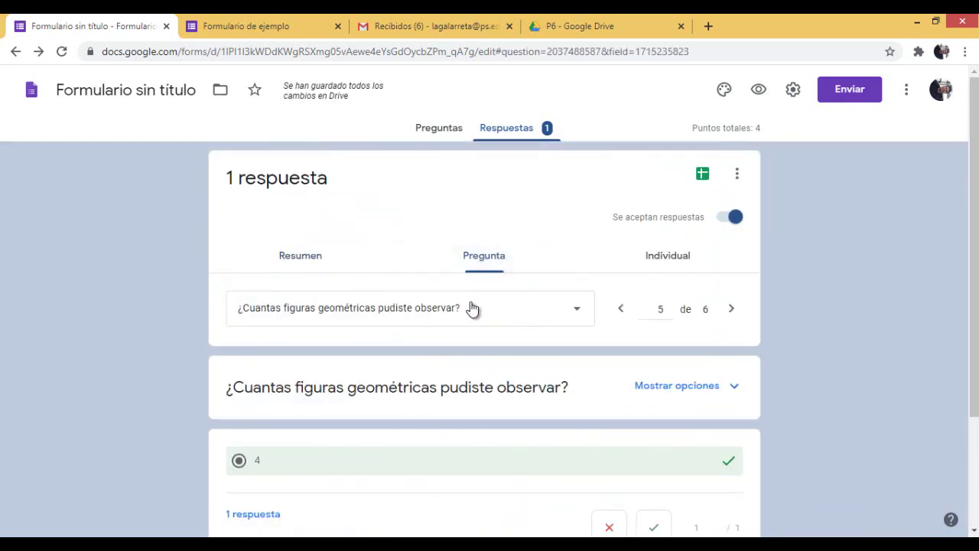
{"action": "scroll", "coordinate": [472, 308], "scroll_direction": "down", "scroll_amount": 3}
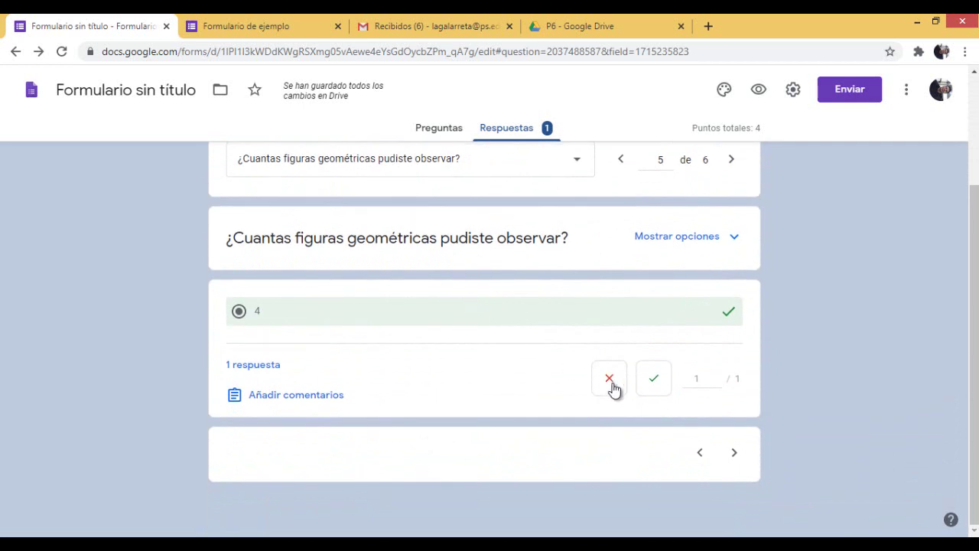
{"action": "left_click", "coordinate": [738, 456]}
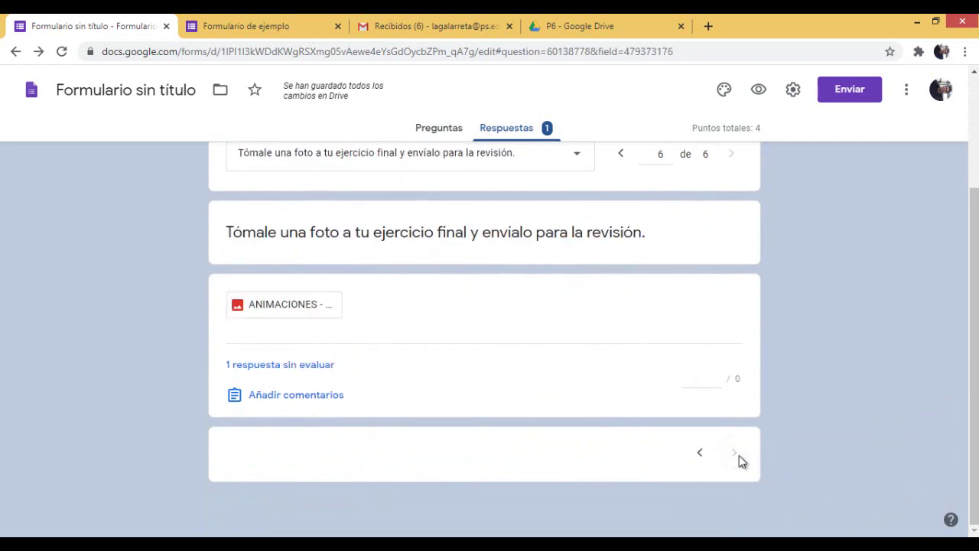
{"action": "scroll", "coordinate": [473, 368], "scroll_direction": "up", "scroll_amount": 2}
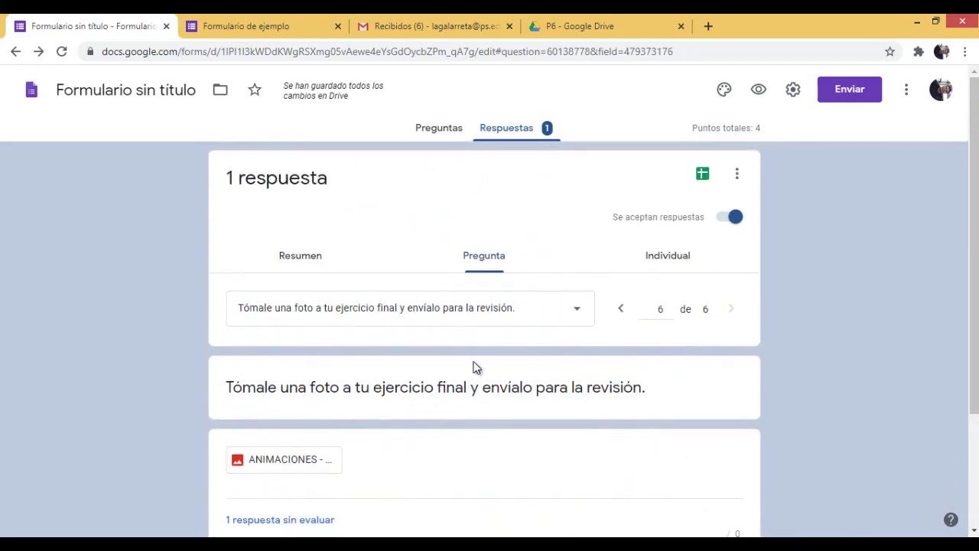
{"action": "left_click", "coordinate": [622, 312]}
{"action": "left_click", "coordinate": [623, 314]}
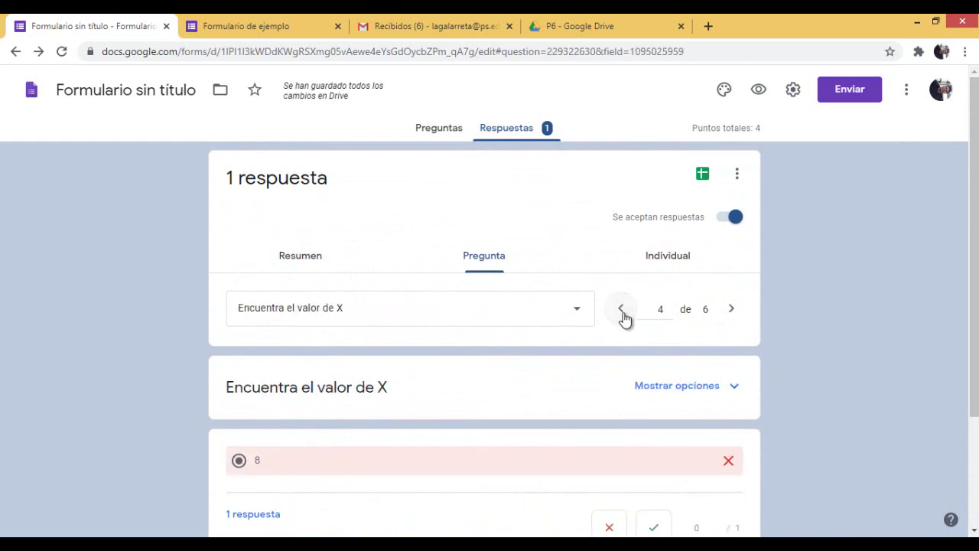
{"action": "left_click", "coordinate": [623, 313]}
{"action": "left_click", "coordinate": [622, 312]}
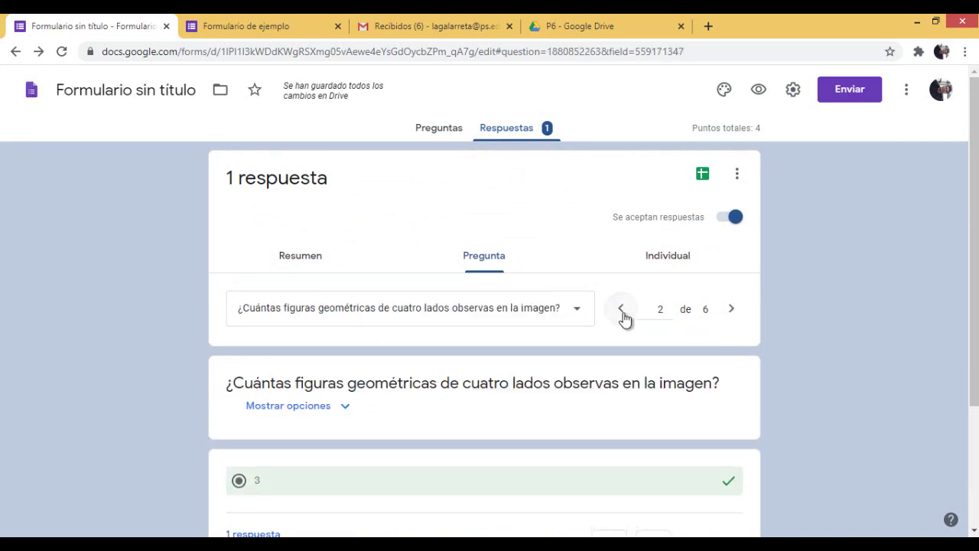
{"action": "left_click", "coordinate": [623, 312]}
Examine the individual response in full, from the respondent's name through each graded answer to the uploaded file
{"action": "left_click", "coordinate": [667, 257]}
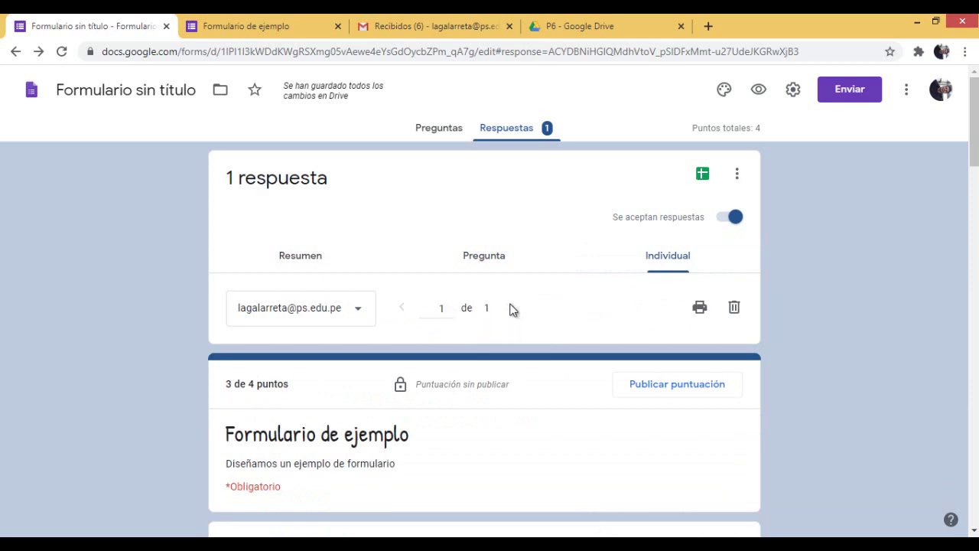
{"action": "scroll", "coordinate": [512, 309], "scroll_direction": "down", "scroll_amount": 1}
{"action": "scroll", "coordinate": [512, 309], "scroll_direction": "down", "scroll_amount": 3}
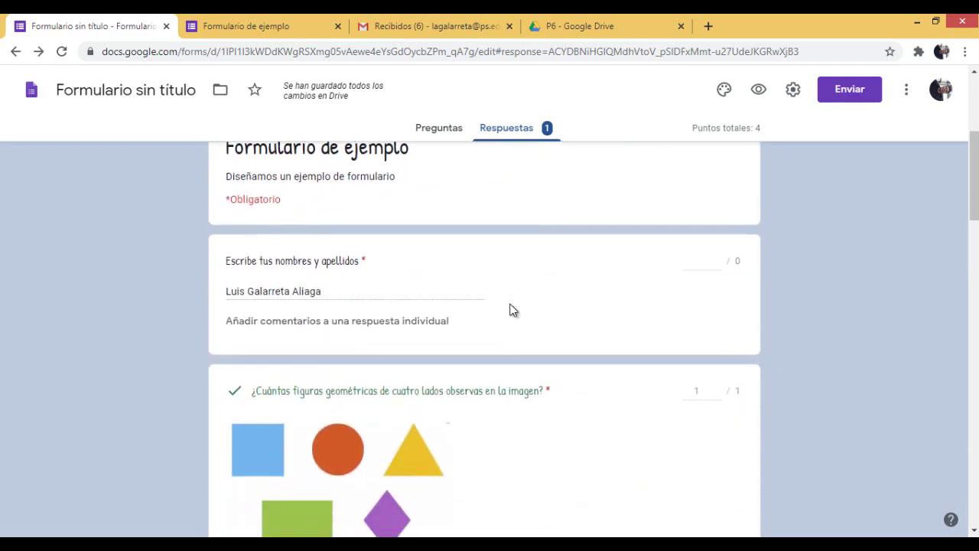
{"action": "scroll", "coordinate": [512, 309], "scroll_direction": "down", "scroll_amount": 4}
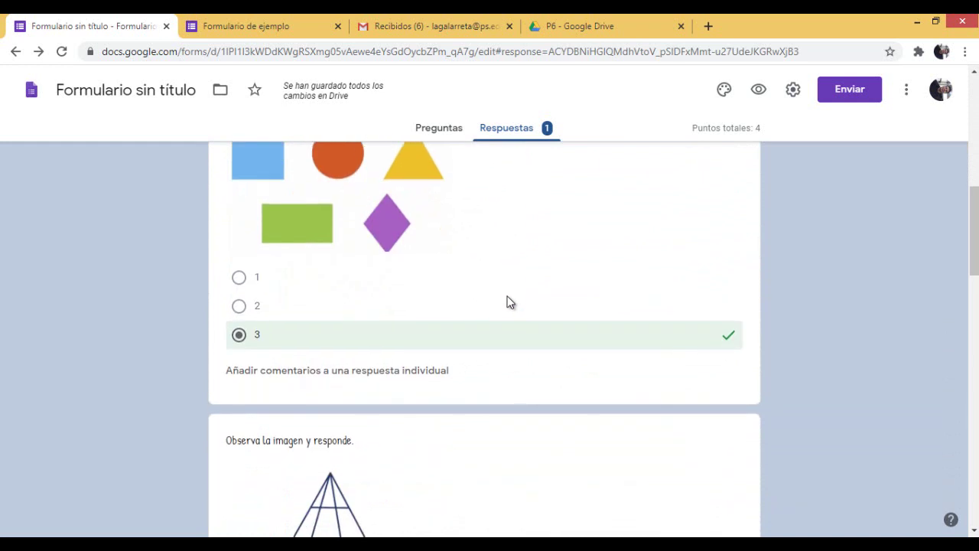
{"action": "scroll", "coordinate": [510, 302], "scroll_direction": "down", "scroll_amount": 8}
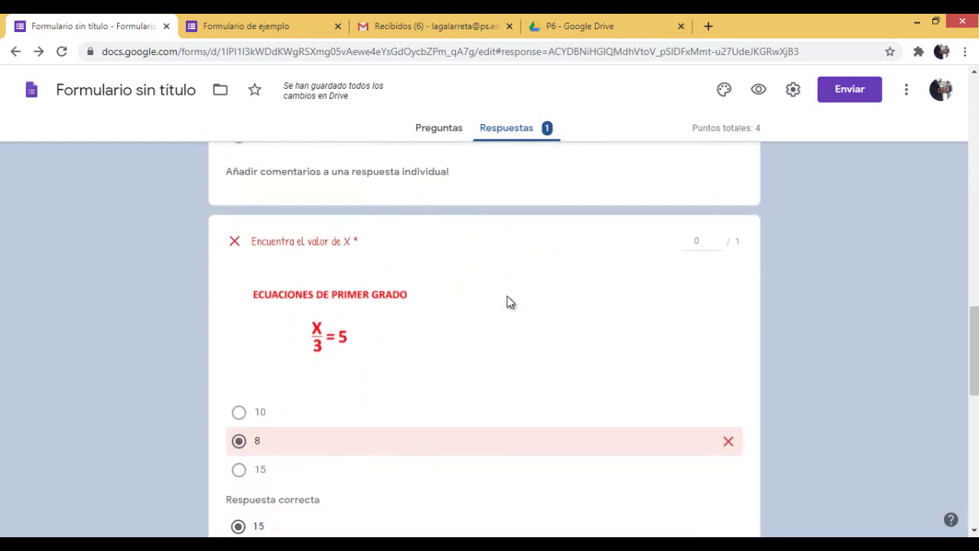
{"action": "scroll", "coordinate": [510, 302], "scroll_direction": "down", "scroll_amount": 7}
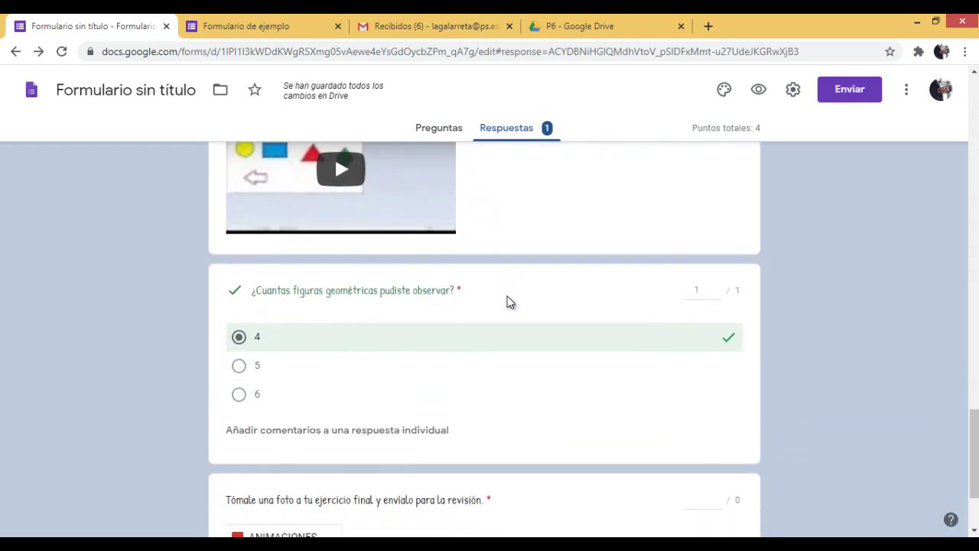
{"action": "scroll", "coordinate": [508, 302], "scroll_direction": "down", "scroll_amount": 2}
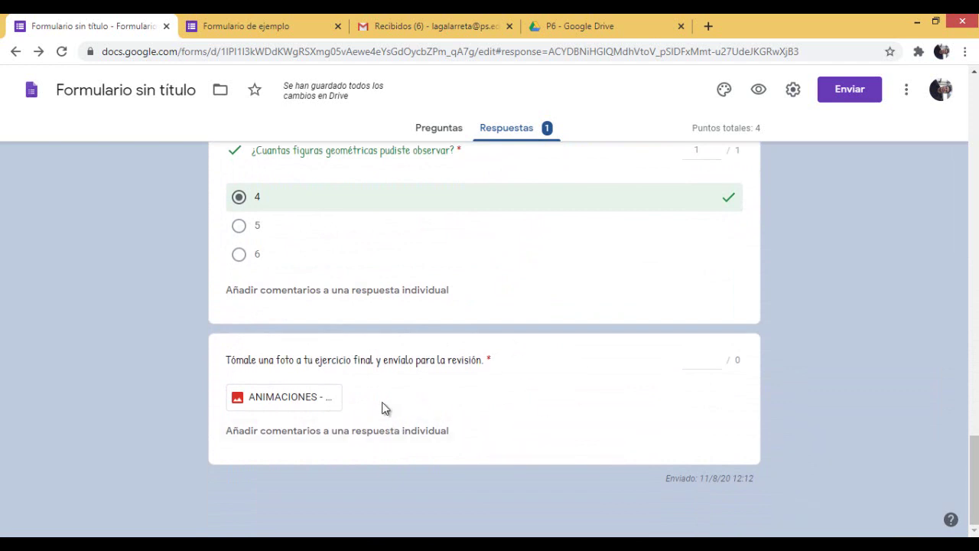
Publish the individual response's score and send it by email to all respondents
{"action": "scroll", "coordinate": [546, 405], "scroll_direction": "up", "scroll_amount": 15}
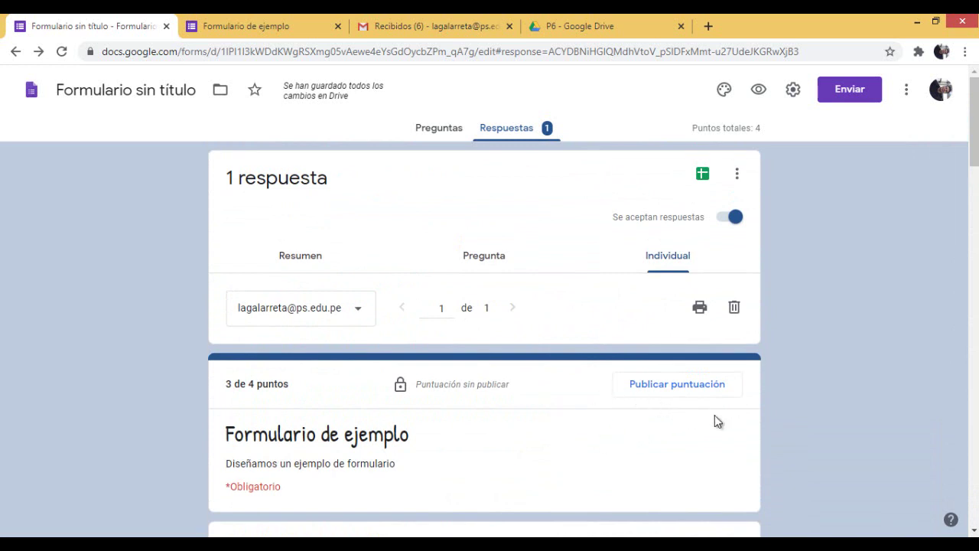
{"action": "left_click", "coordinate": [690, 385]}
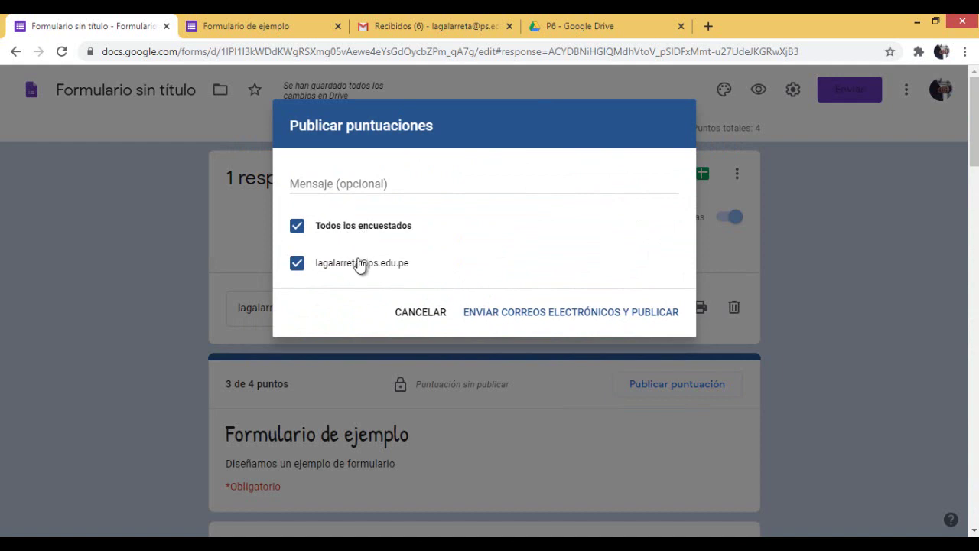
{"action": "left_click", "coordinate": [587, 316]}
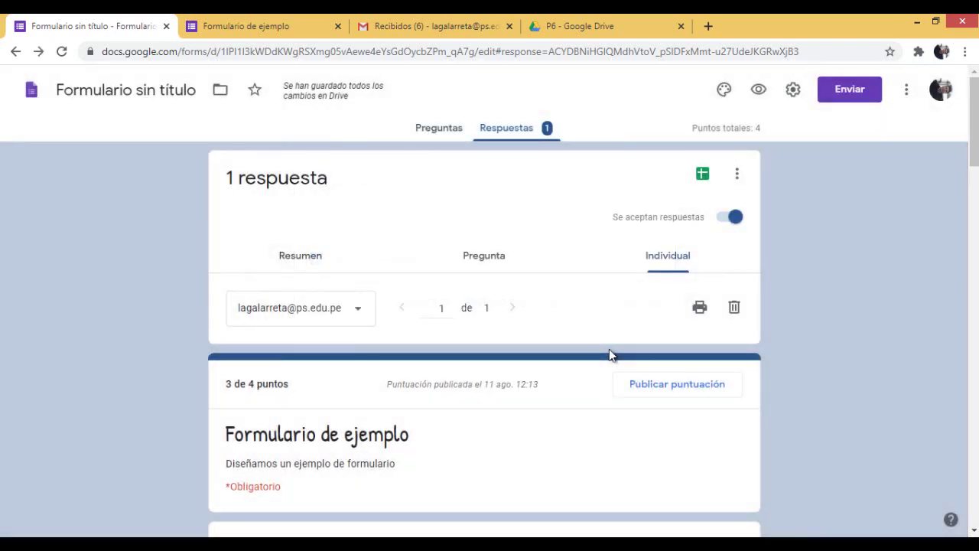
Switch to Gmail, open the "Puntuación publicada: Formulario de ejemplo" message and follow its link to the graded form
{"action": "left_click", "coordinate": [419, 23]}
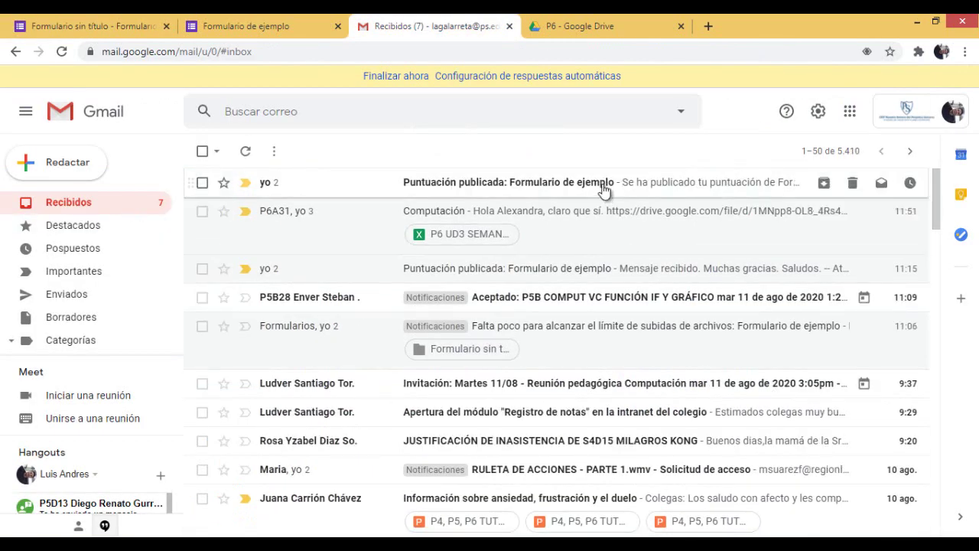
{"action": "left_click", "coordinate": [507, 187]}
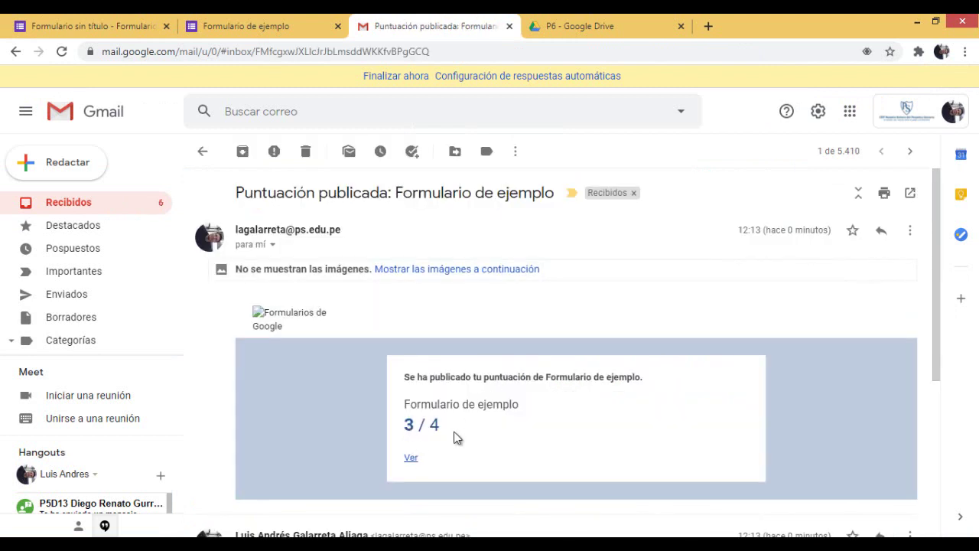
{"action": "left_click", "coordinate": [415, 461]}
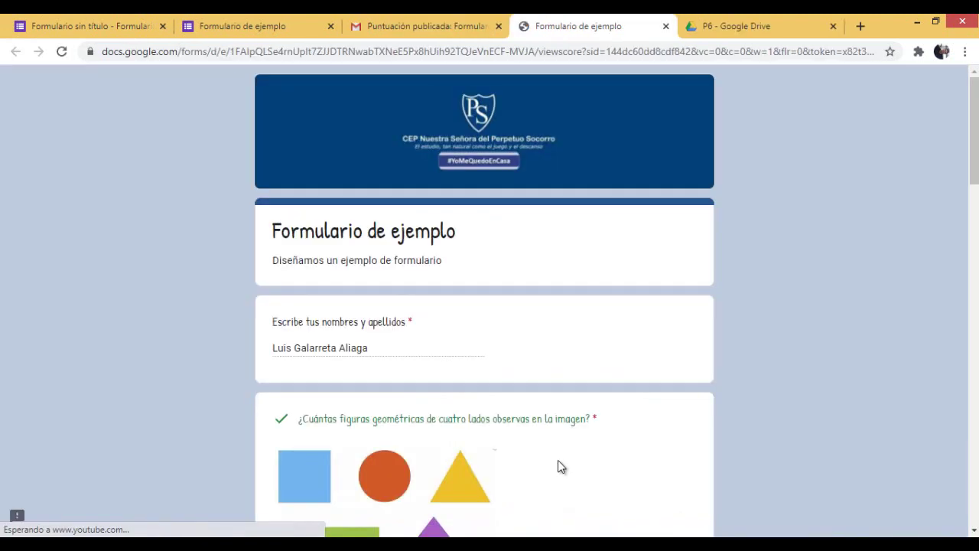
Examine the graded form as the respondent sees it, including the corrected answer to "Encuentra el valor de X", and close it
{"action": "scroll", "coordinate": [558, 462], "scroll_direction": "down", "scroll_amount": 1}
{"action": "scroll", "coordinate": [558, 463], "scroll_direction": "down", "scroll_amount": 3}
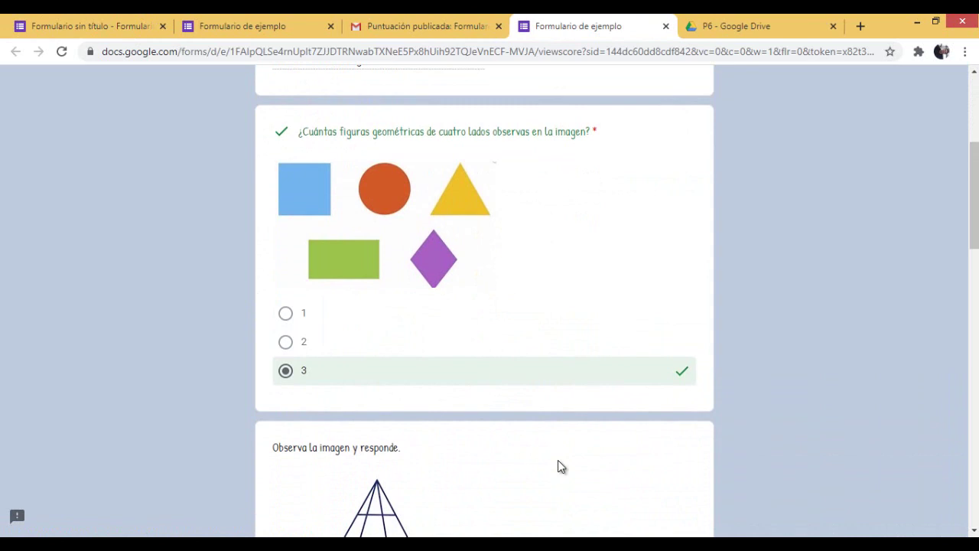
{"action": "scroll", "coordinate": [558, 464], "scroll_direction": "down", "scroll_amount": 5}
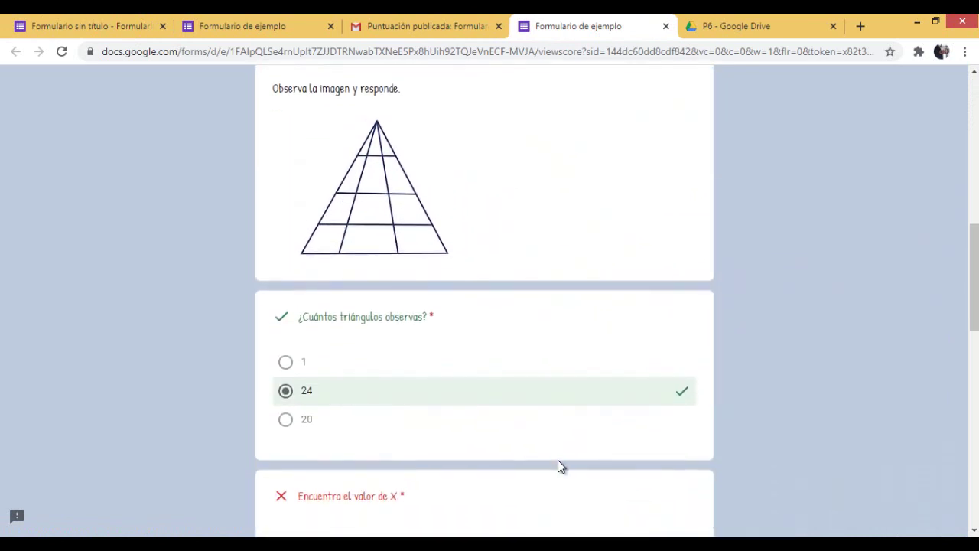
{"action": "scroll", "coordinate": [558, 460], "scroll_direction": "down", "scroll_amount": 3}
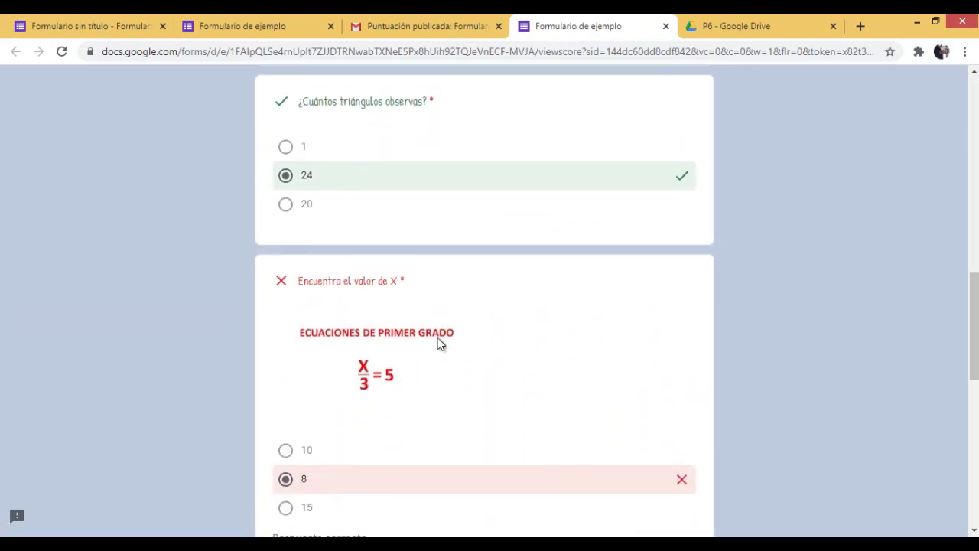
{"action": "scroll", "coordinate": [437, 341], "scroll_direction": "down", "scroll_amount": 2}
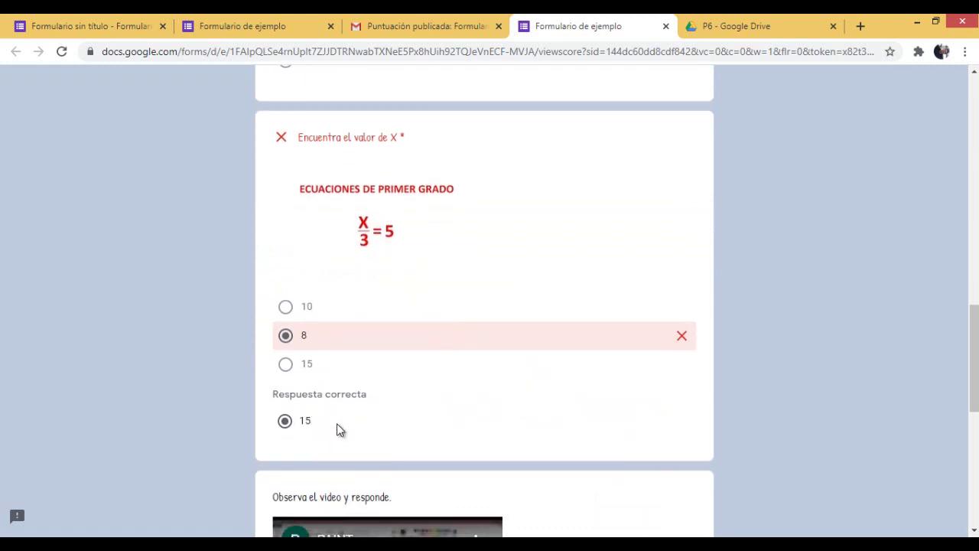
{"action": "scroll", "coordinate": [338, 429], "scroll_direction": "down", "scroll_amount": 6}
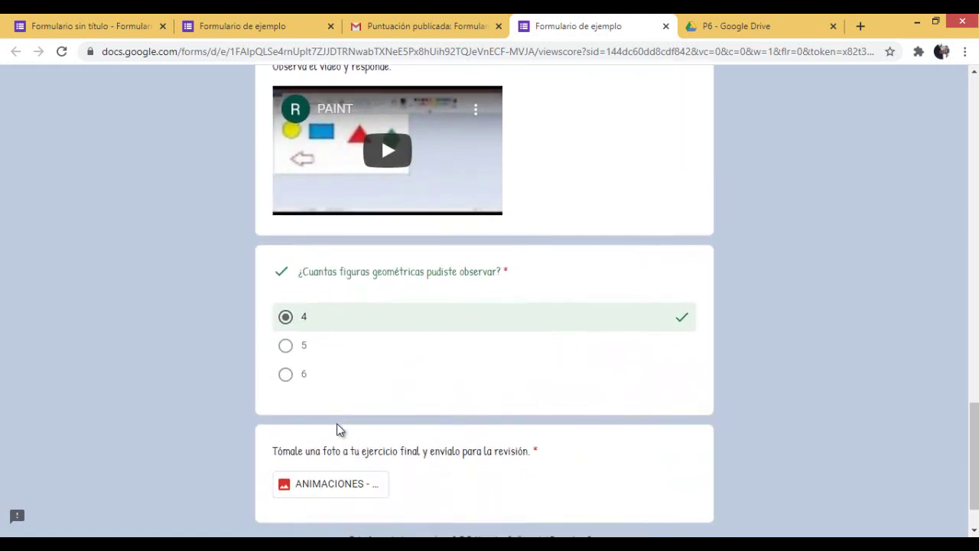
{"action": "scroll", "coordinate": [340, 429], "scroll_direction": "down", "scroll_amount": 1}
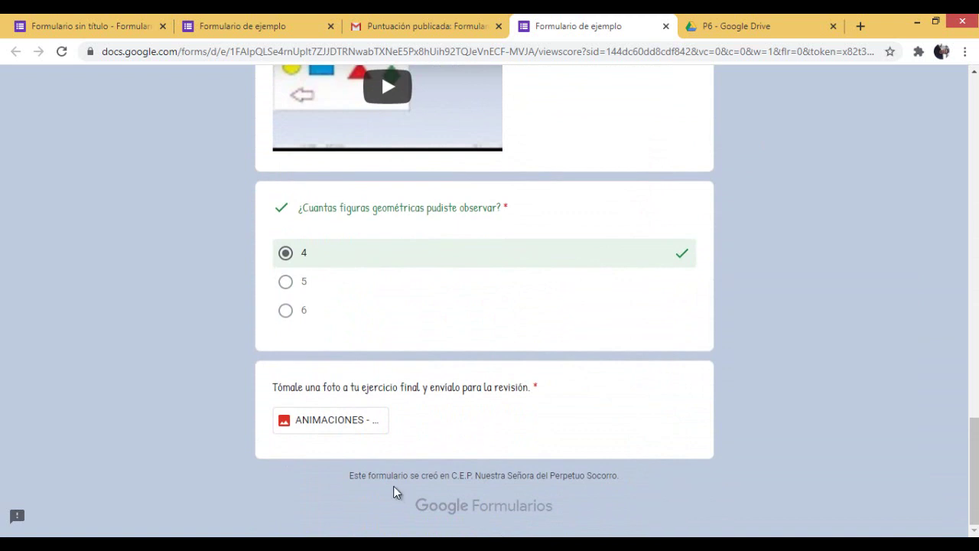
{"action": "scroll", "coordinate": [553, 431], "scroll_direction": "up", "scroll_amount": 20}
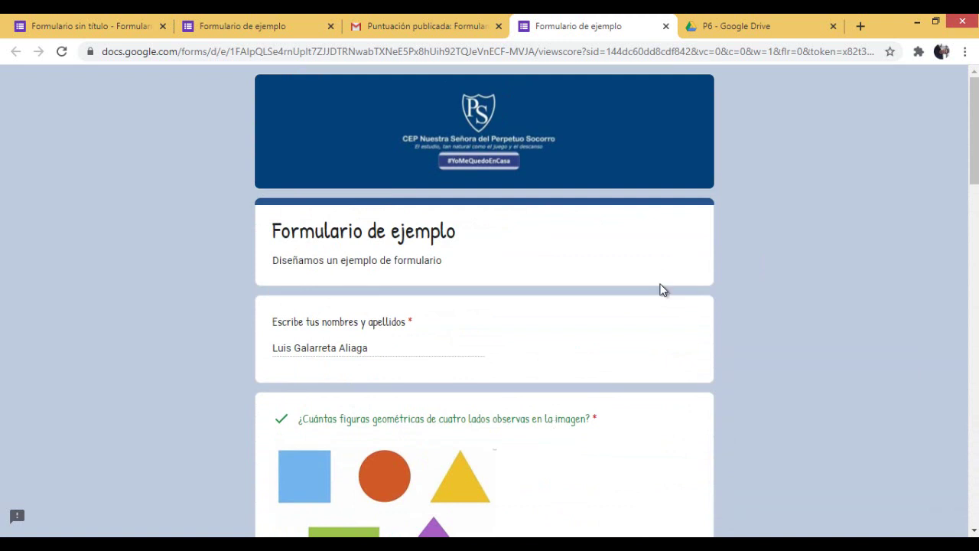
{"action": "left_click", "coordinate": [666, 26]}
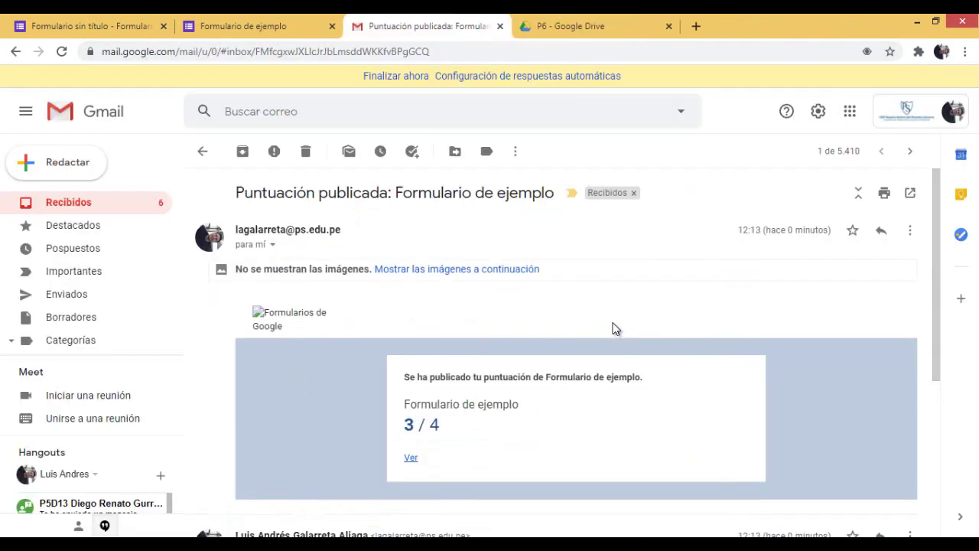
Return to the form editor's individual responses and permanently delete the test response
{"action": "left_click", "coordinate": [258, 26]}
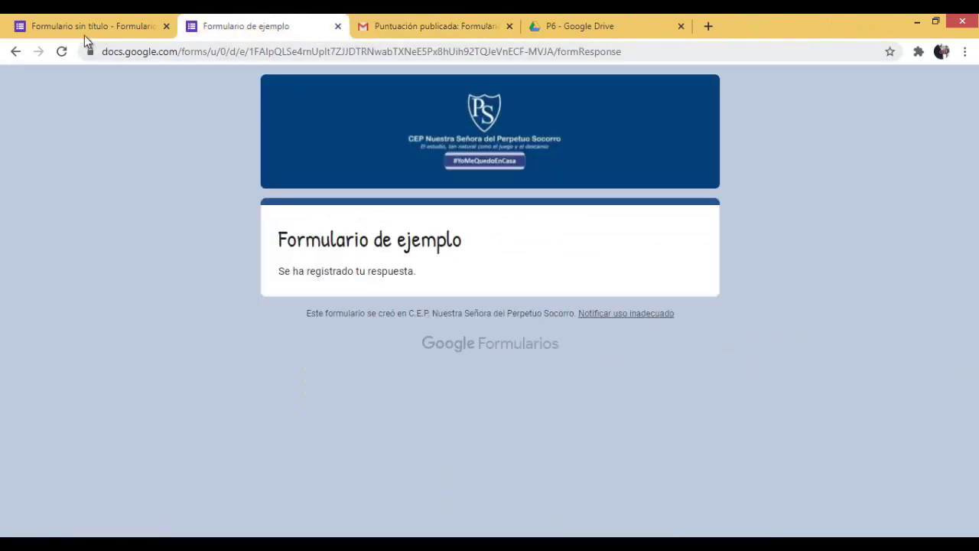
{"action": "left_click", "coordinate": [84, 27]}
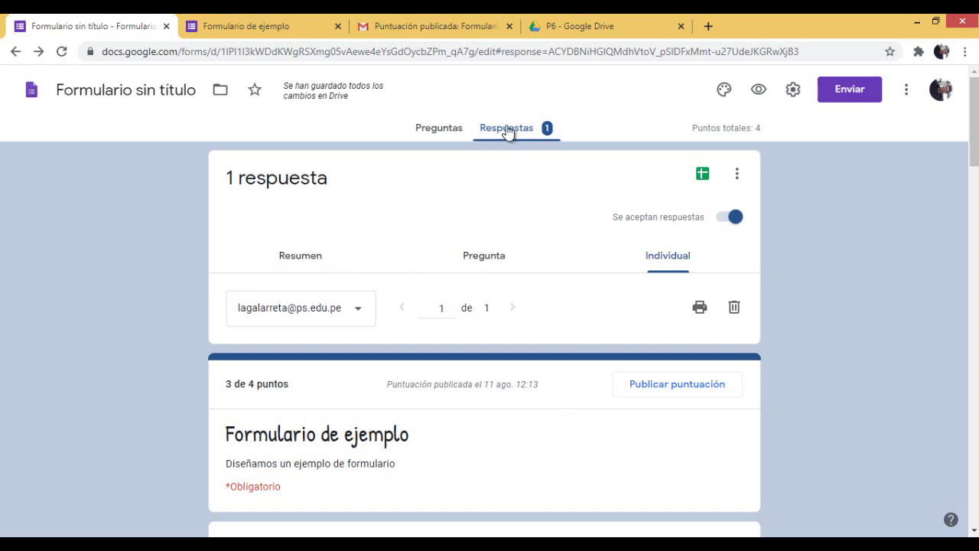
{"action": "left_click", "coordinate": [735, 309]}
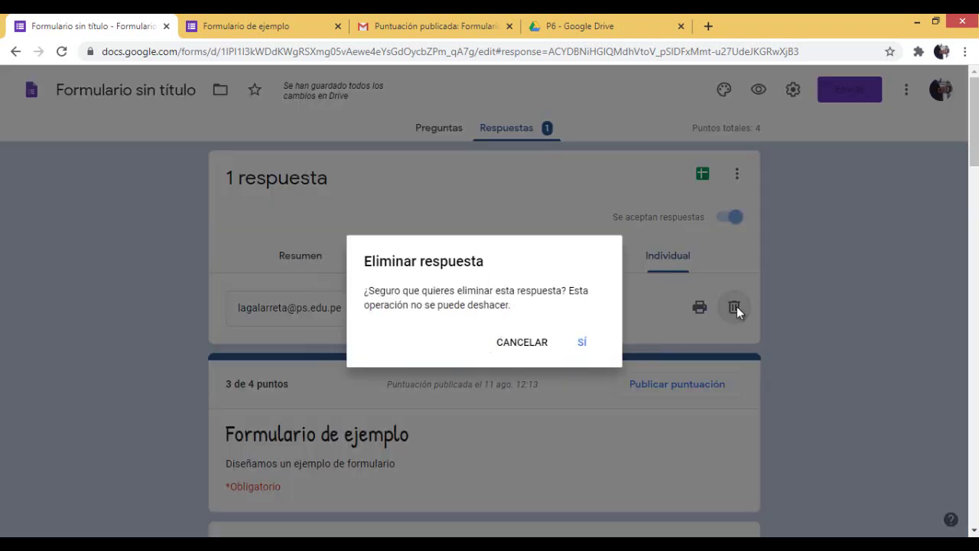
{"action": "left_click", "coordinate": [583, 343]}
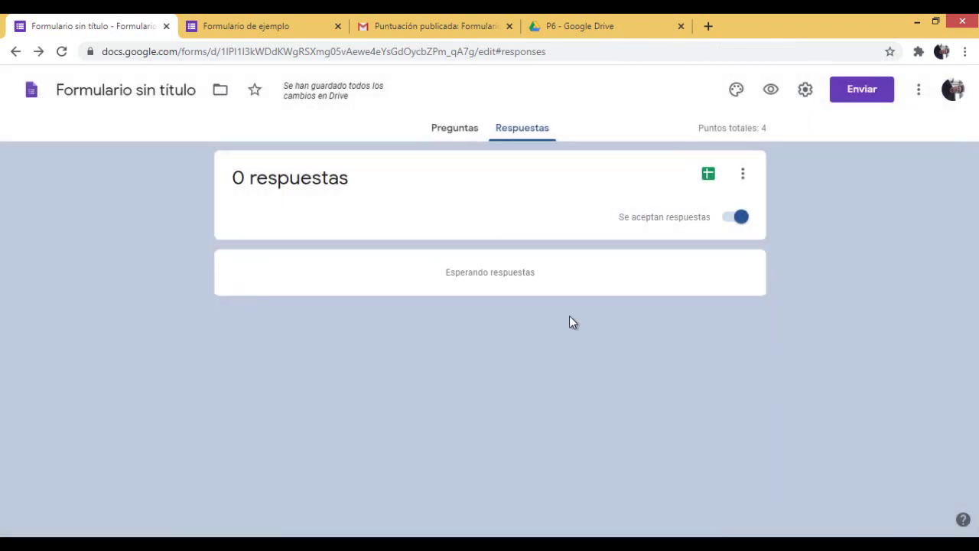
Return to the form's questions, open its sending options and examine the link, HTML embed and email delivery methods
{"action": "left_click", "coordinate": [456, 131]}
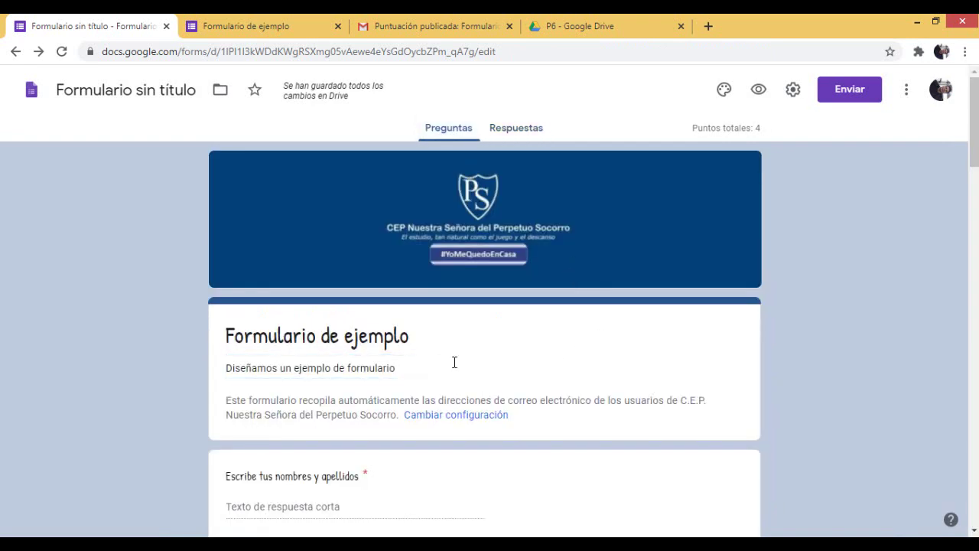
{"action": "scroll", "coordinate": [454, 363], "scroll_direction": "down", "scroll_amount": 5}
{"action": "scroll", "coordinate": [463, 375], "scroll_direction": "up", "scroll_amount": 5}
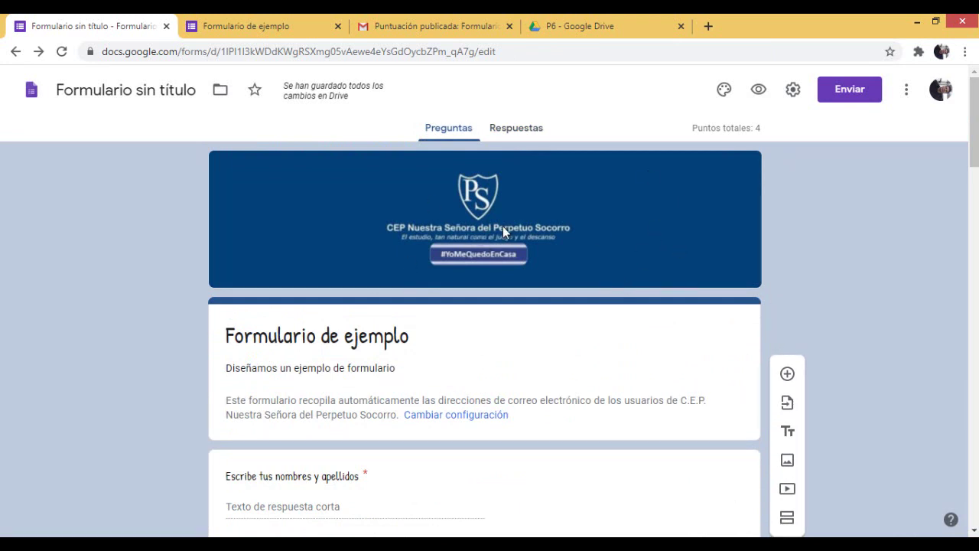
{"action": "left_click", "coordinate": [848, 91]}
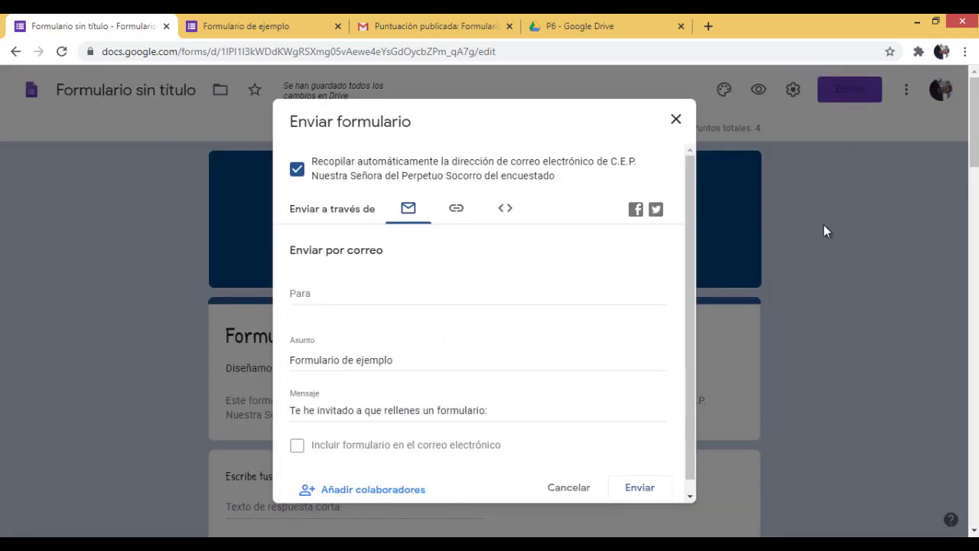
{"action": "left_click", "coordinate": [457, 209]}
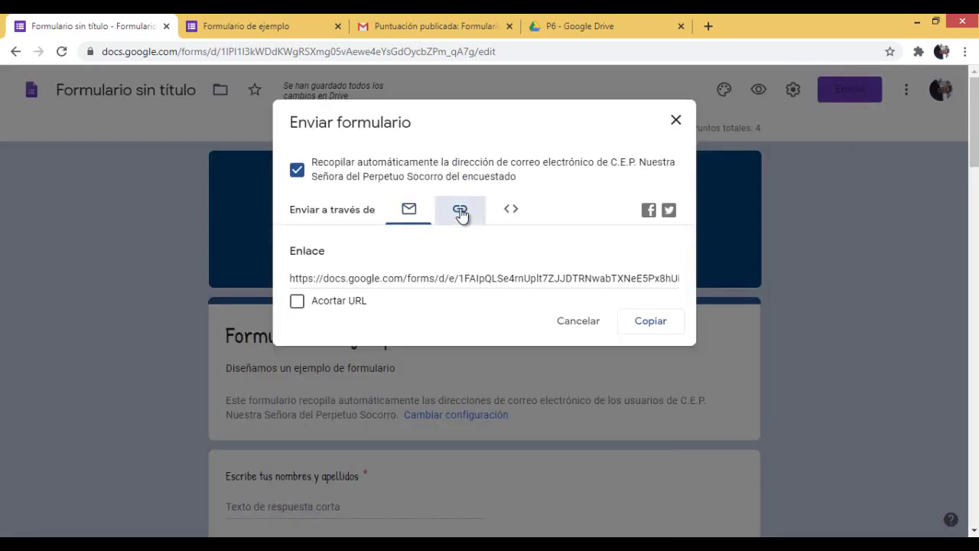
{"action": "left_click", "coordinate": [511, 209]}
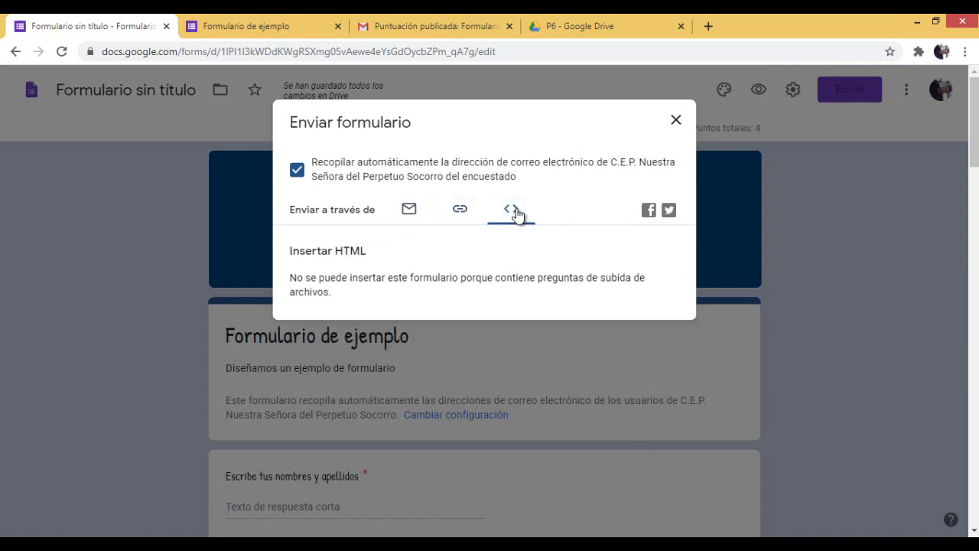
{"action": "left_click", "coordinate": [409, 210]}
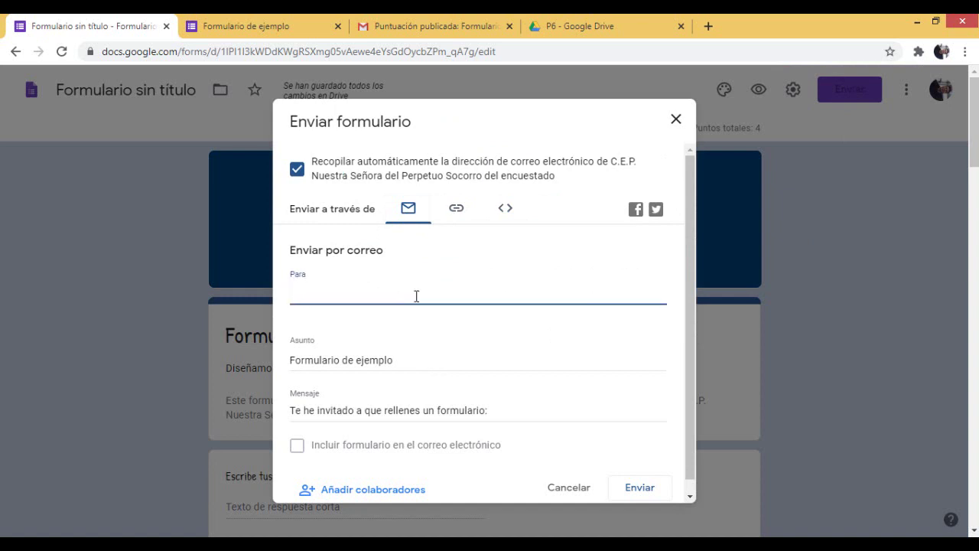
{"action": "type", "text": "p5"}
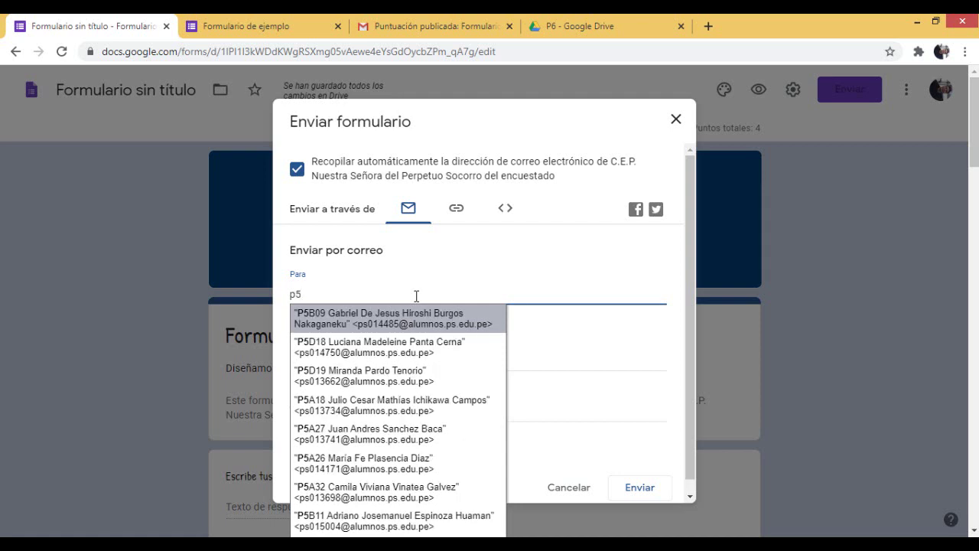
{"action": "type", "text": "a"}
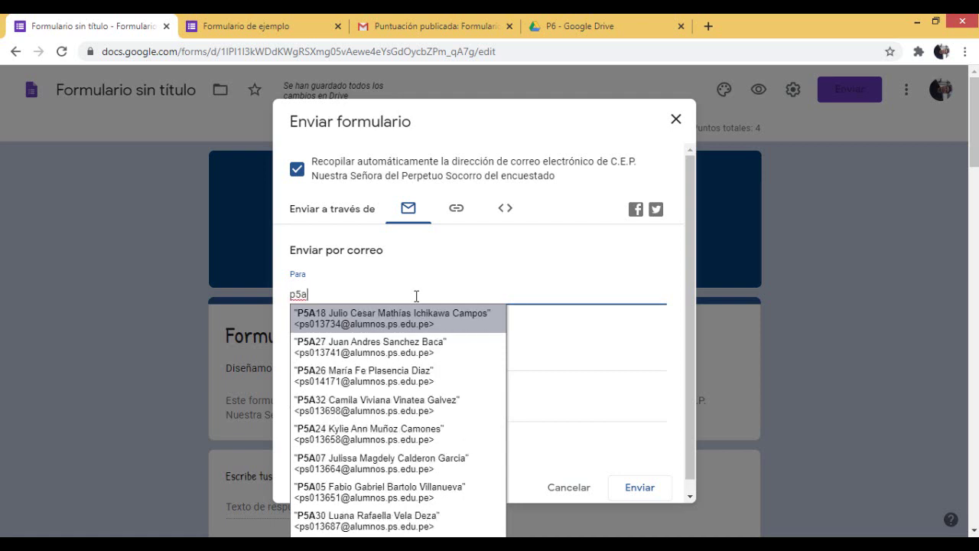
{"action": "key", "text": "BackSpace"}
{"action": "key", "text": "BackSpace"}
{"action": "key", "text": "BackSpace"}
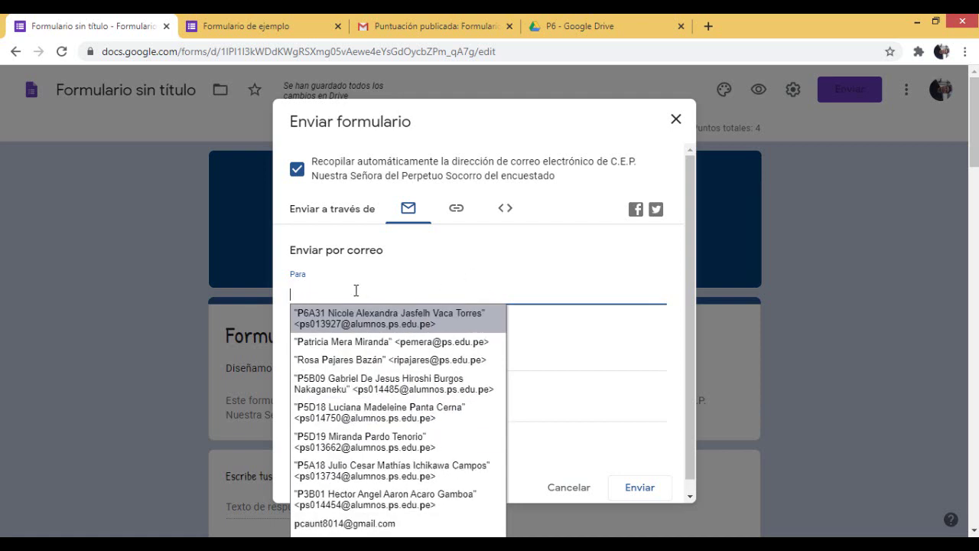
Find "5.d" among the email recipients, choose the "Primaria 5.º D" group and close the sending options without sending
{"action": "type", "text": "5.d"}
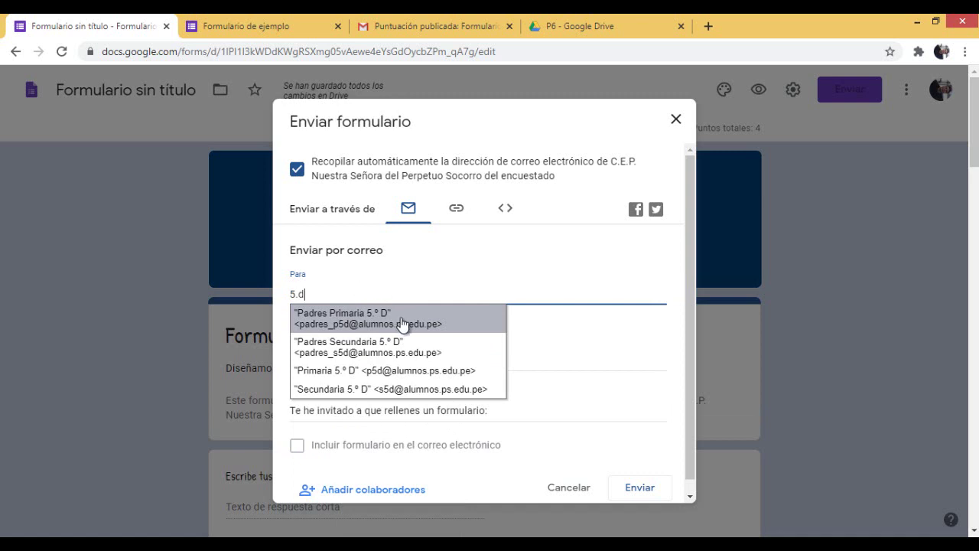
{"action": "left_click", "coordinate": [410, 373]}
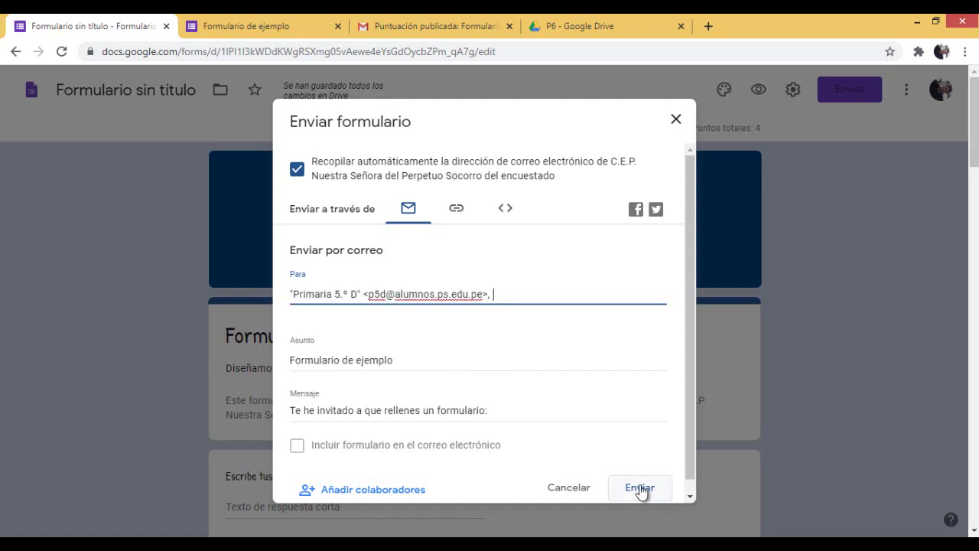
{"action": "left_click", "coordinate": [676, 122]}
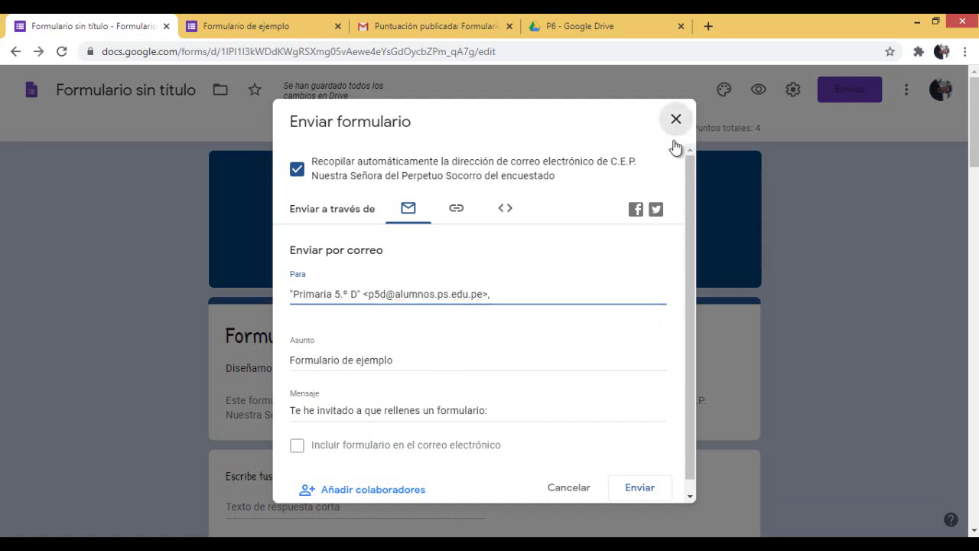